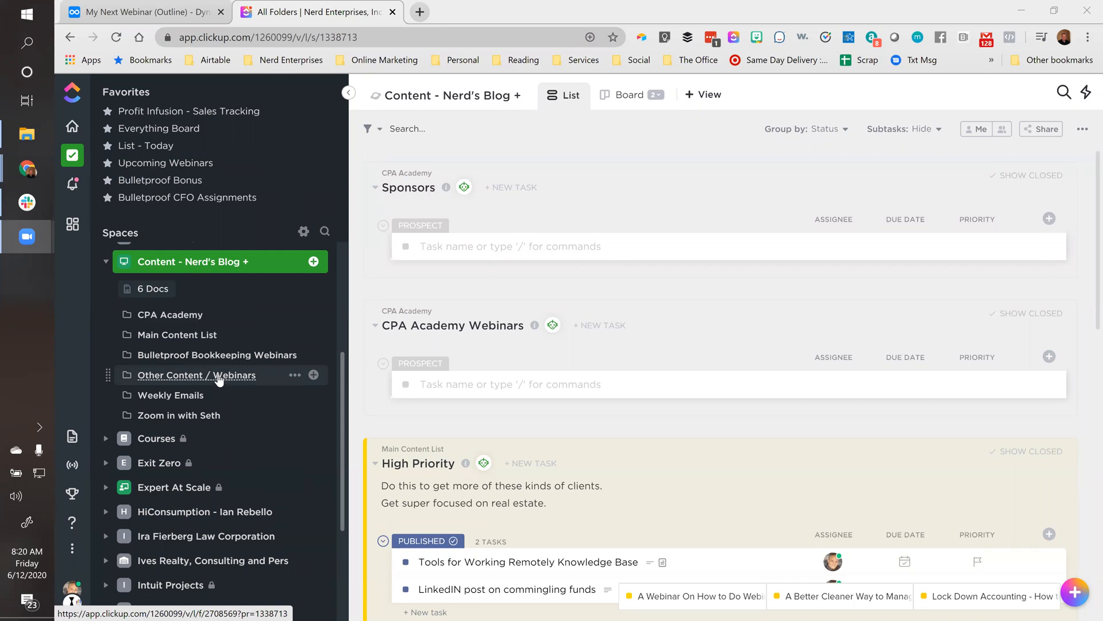
Step: Open the scheduled task A Webinar On How to Do Webinars from the Zoom webinar folder in Content - Nerd's Blog +
click(178, 416)
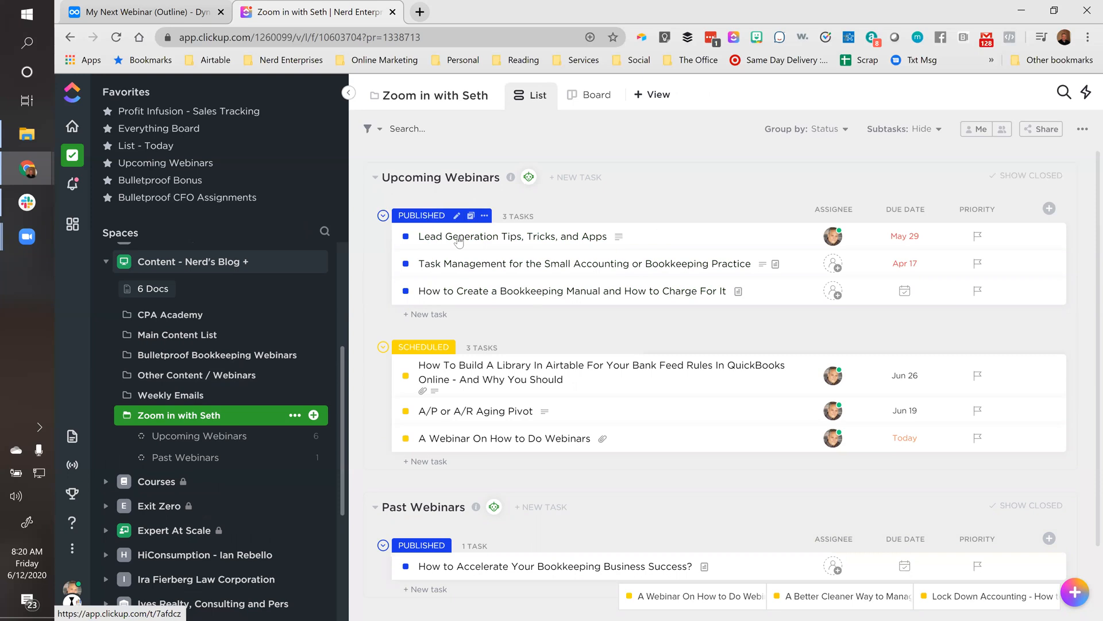
scroll(569, 278, down, 2)
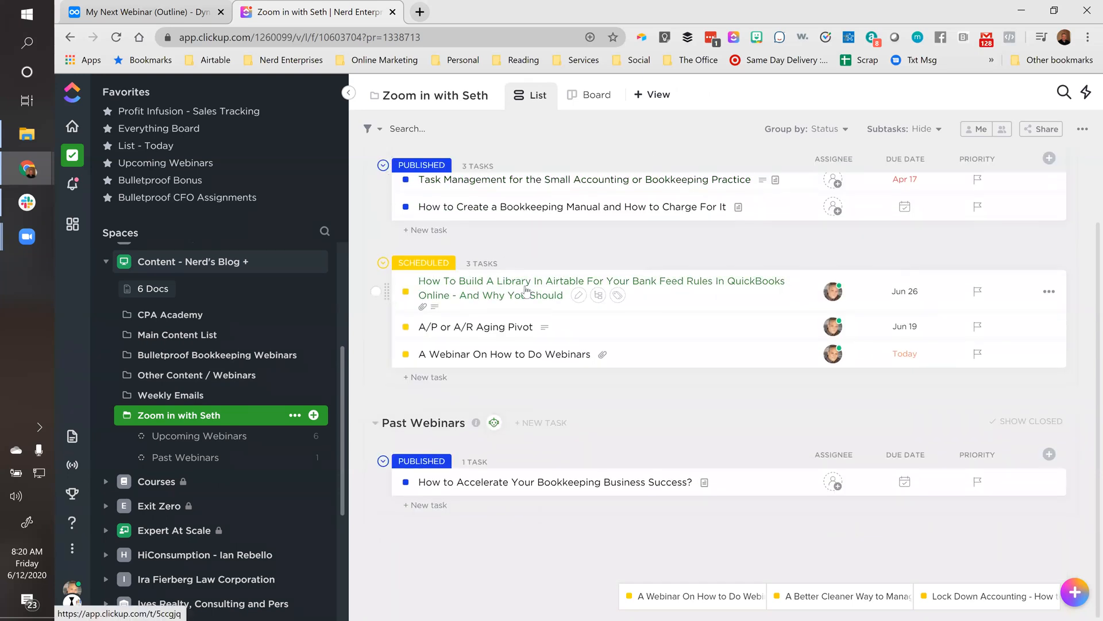
click(456, 353)
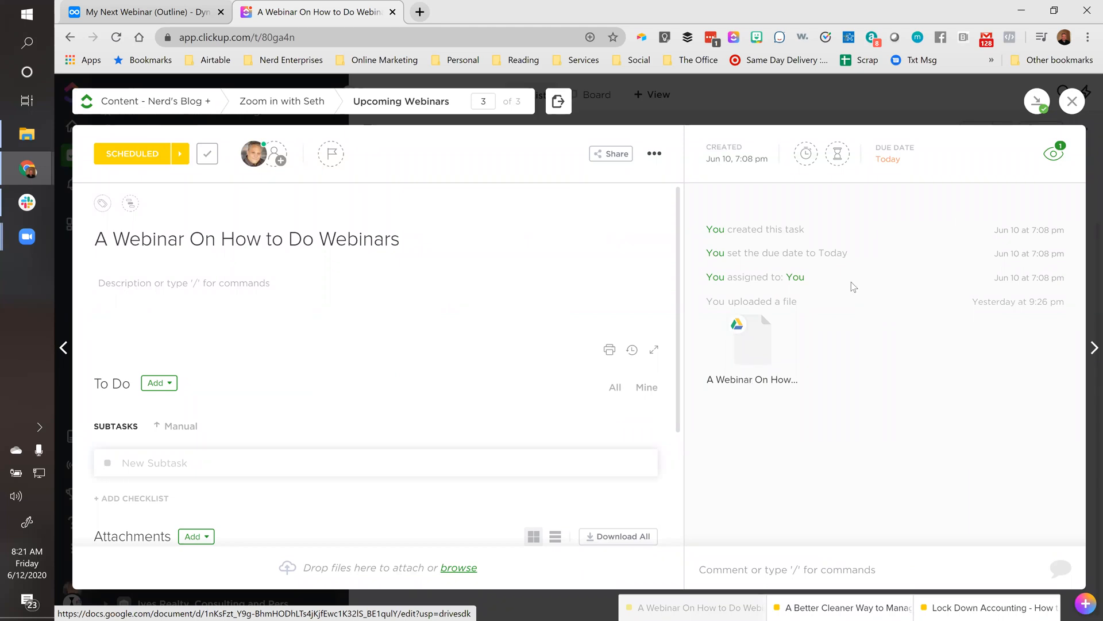
Step: Review the webinar task's attachment sources and the file types offered for creating a Google file, then close the task
scroll(282, 425, down, 3)
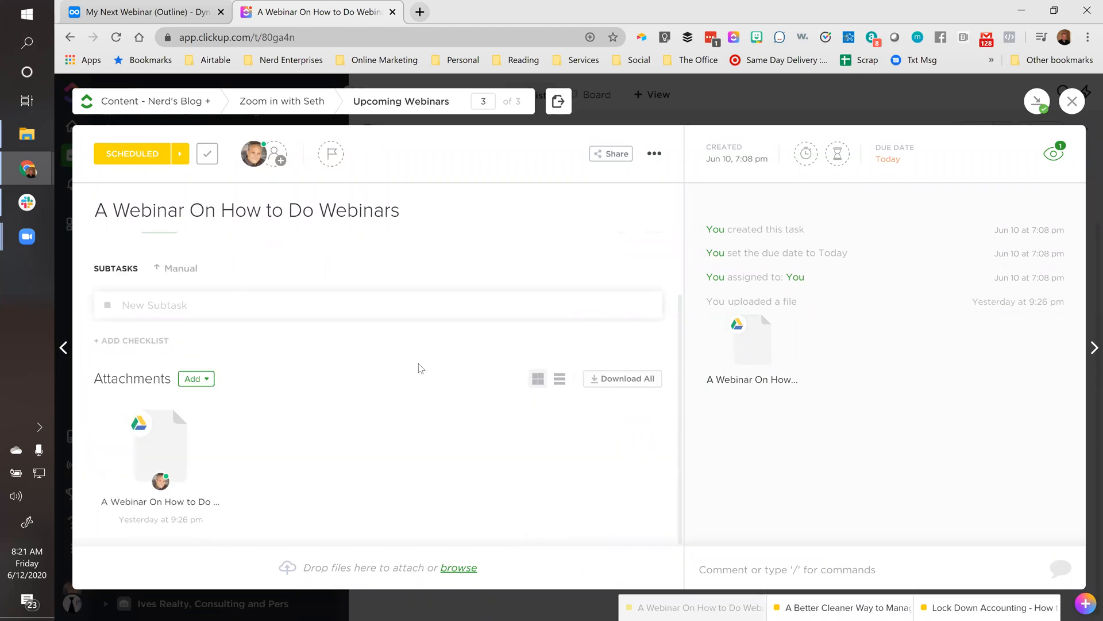
click(195, 379)
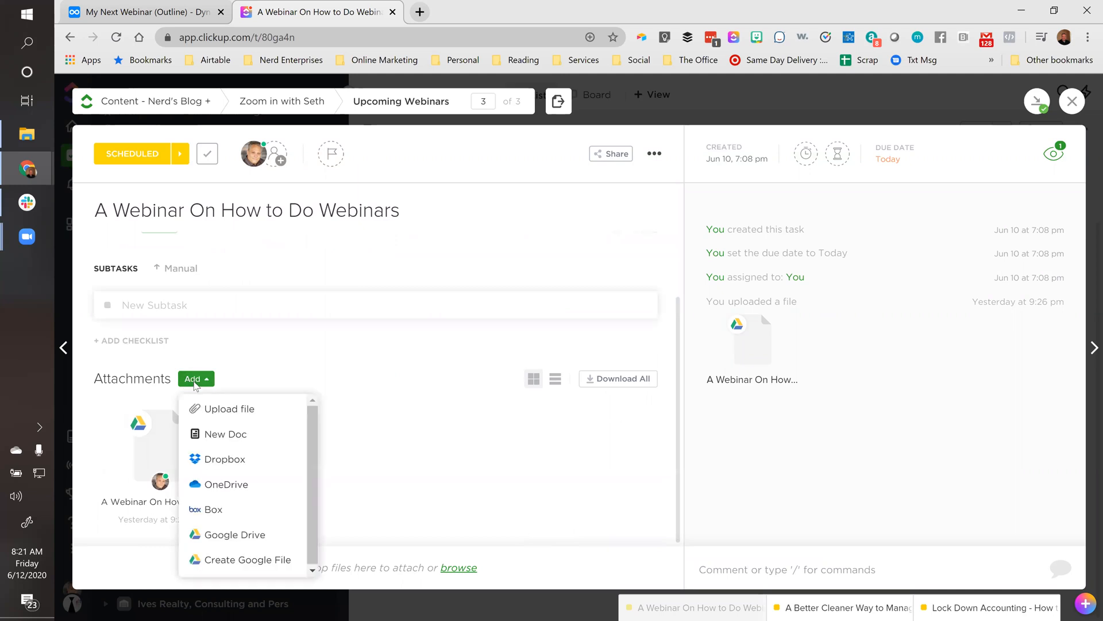
click(252, 562)
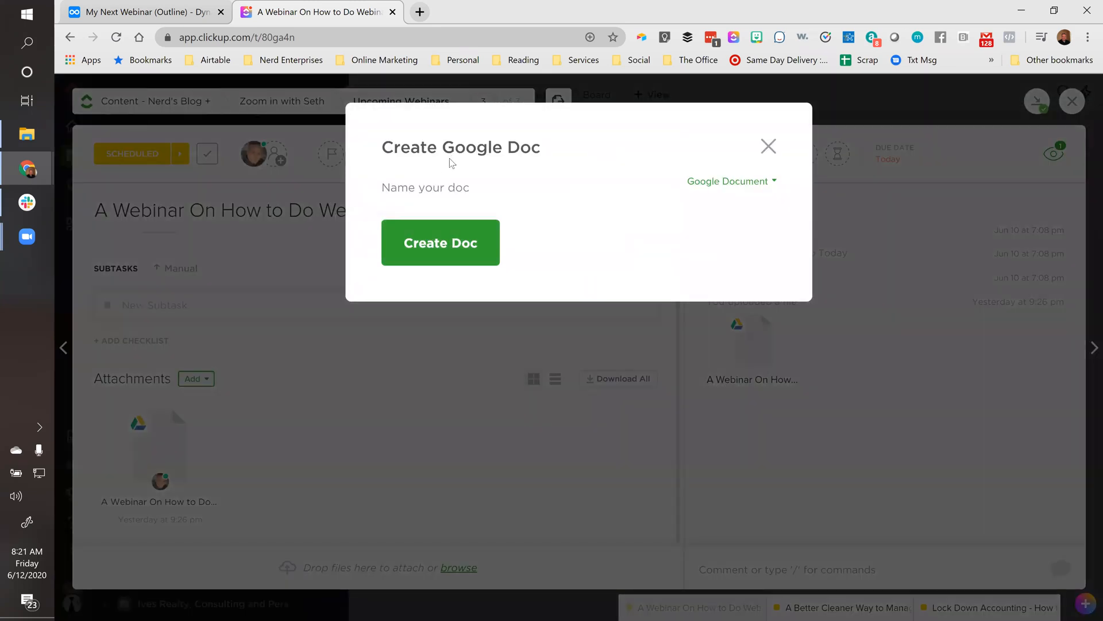
click(775, 182)
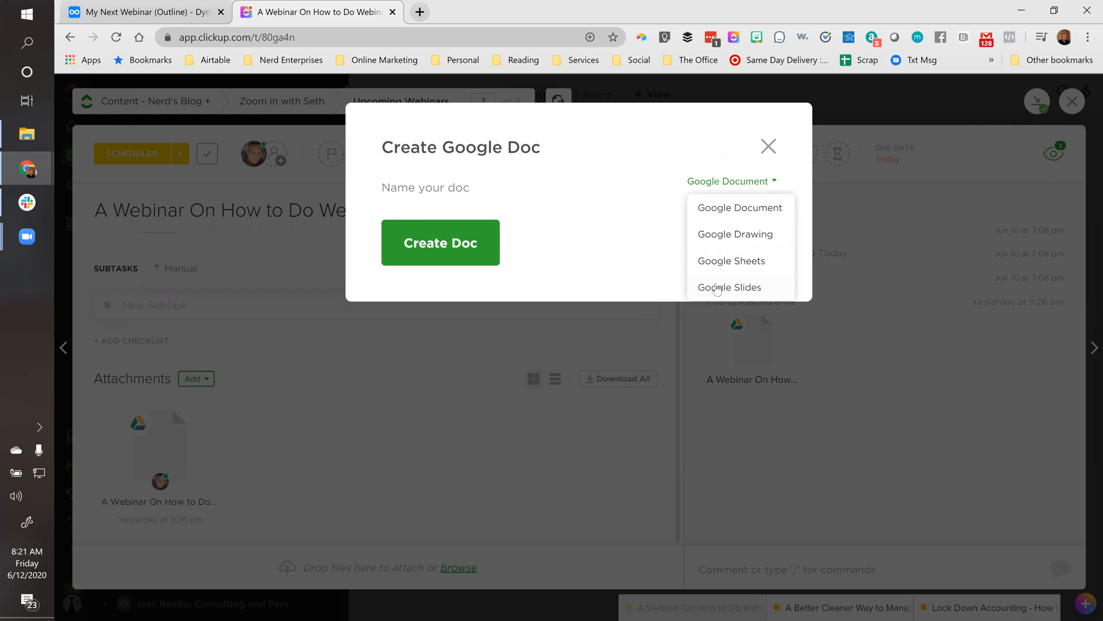
click(771, 147)
click(855, 143)
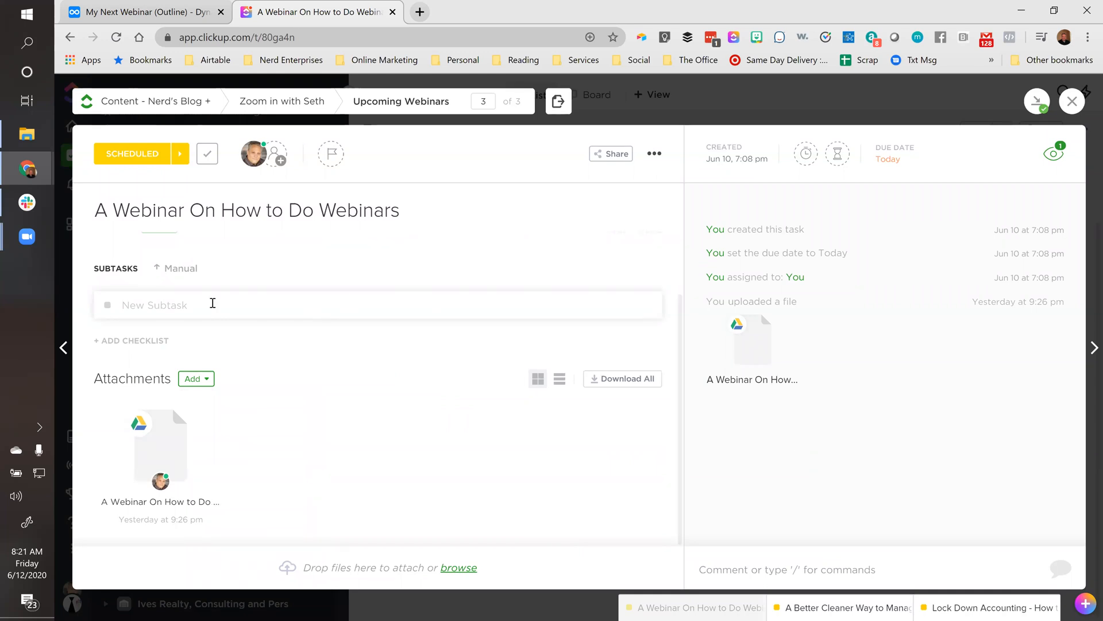
mouse_move(164, 452)
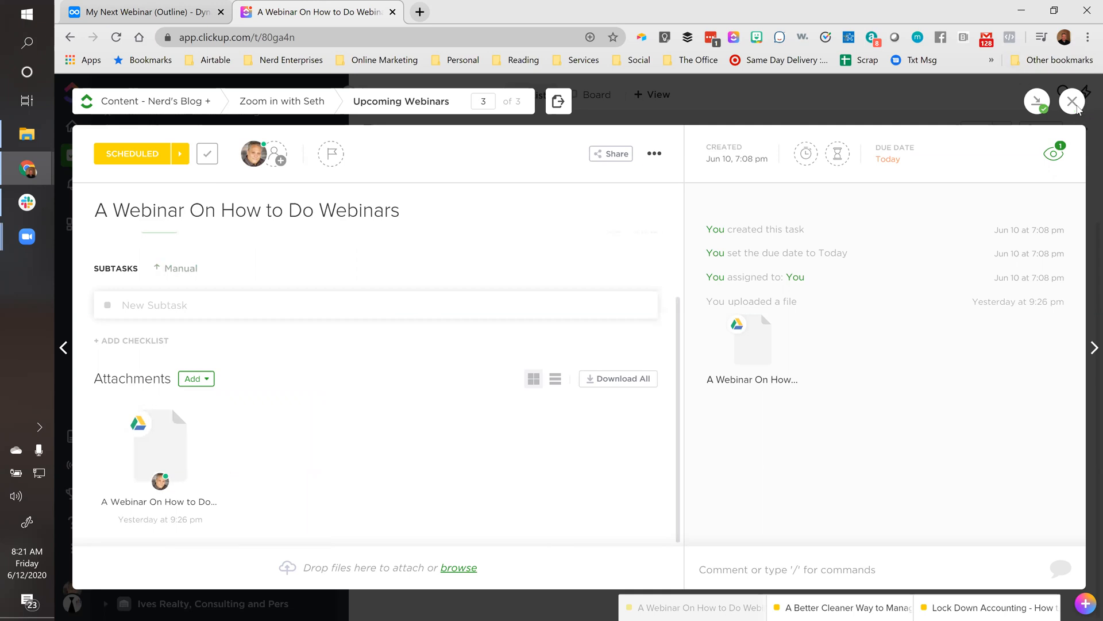
click(1072, 102)
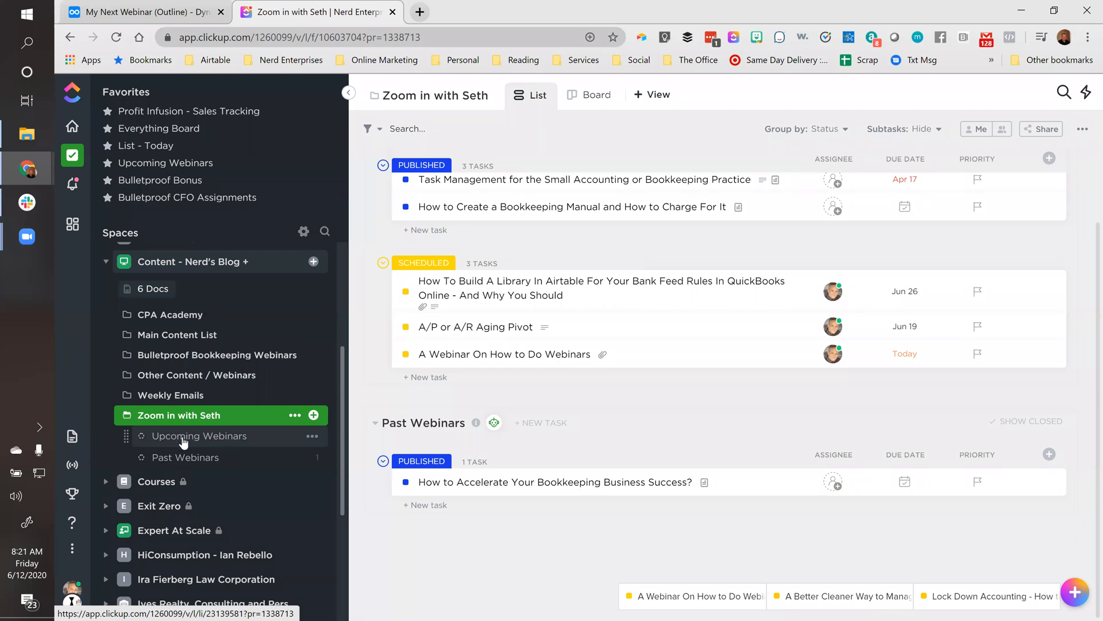
Step: Add a task named New Idea under the Published status of the Past Webinars list
click(419, 506)
click(432, 541)
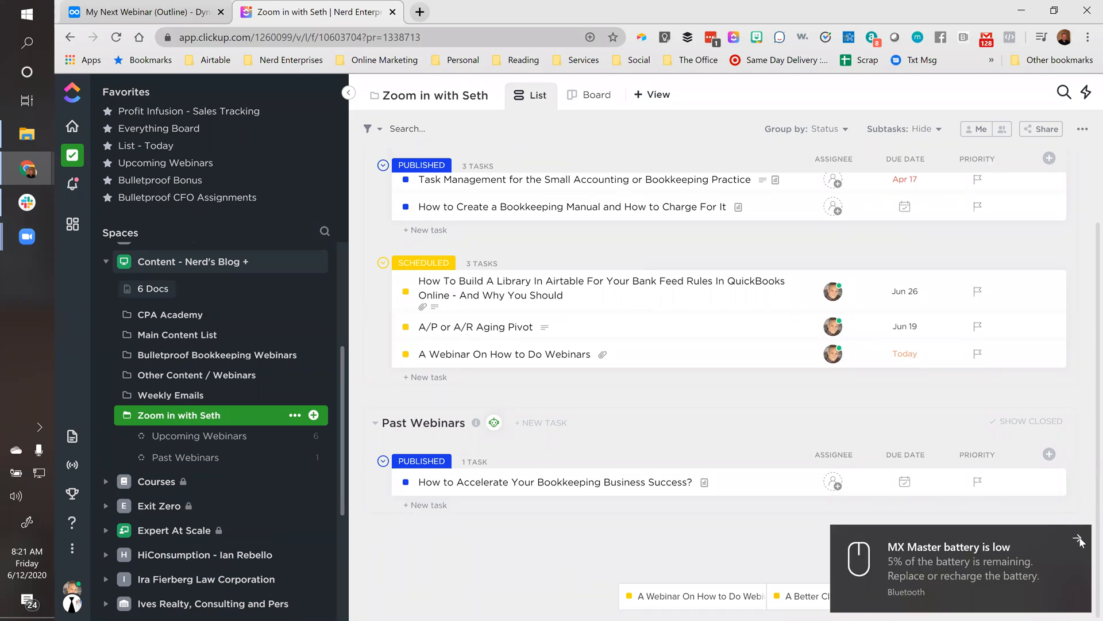
click(1079, 537)
mouse_move(1076, 594)
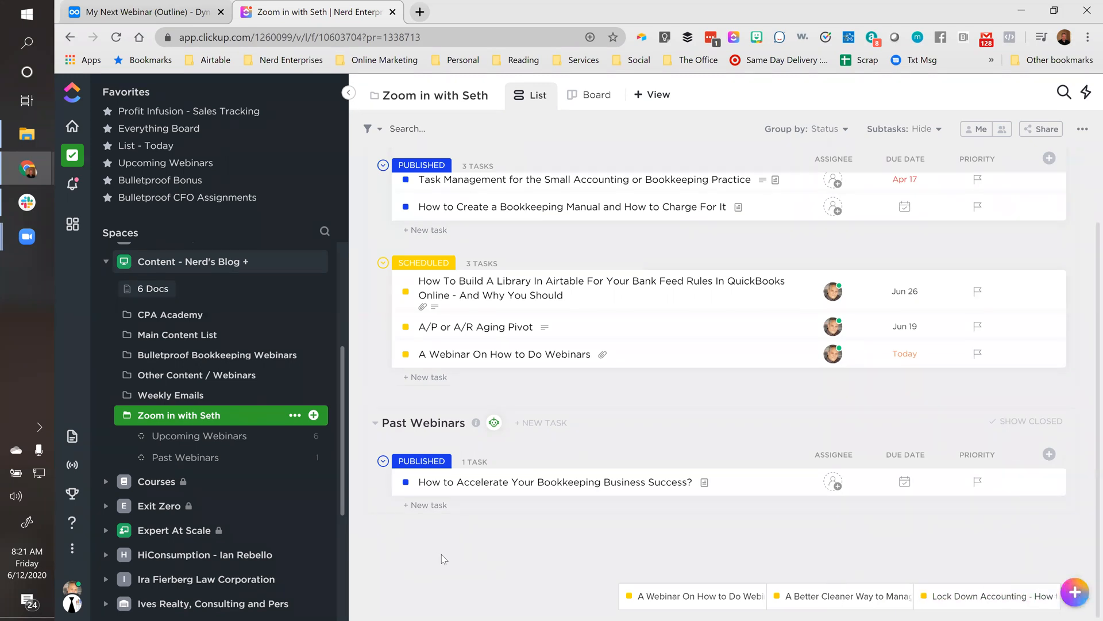
click(432, 506)
text(New Idea)
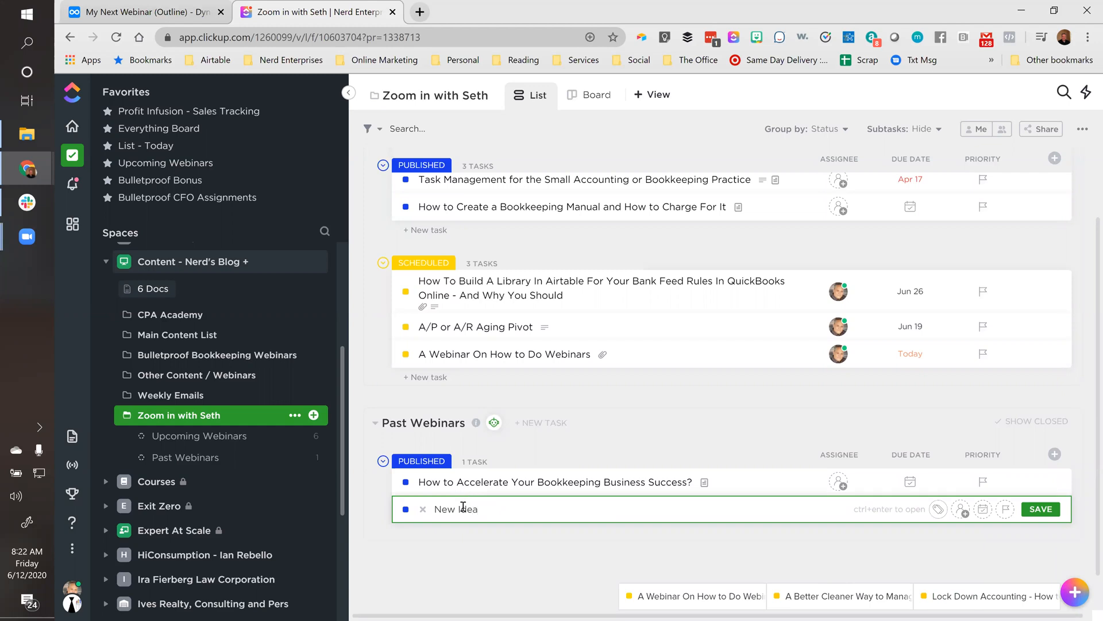
key(Return)
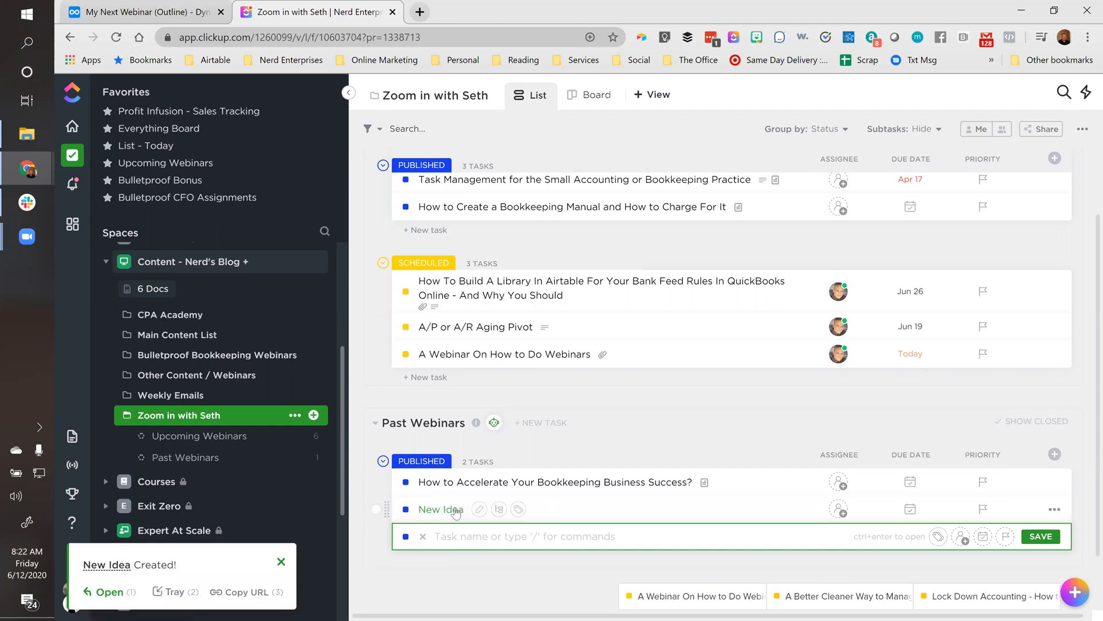
Step: Change the New Idea task's status to Ideas and return to the folder's task list
click(456, 510)
click(122, 156)
click(129, 213)
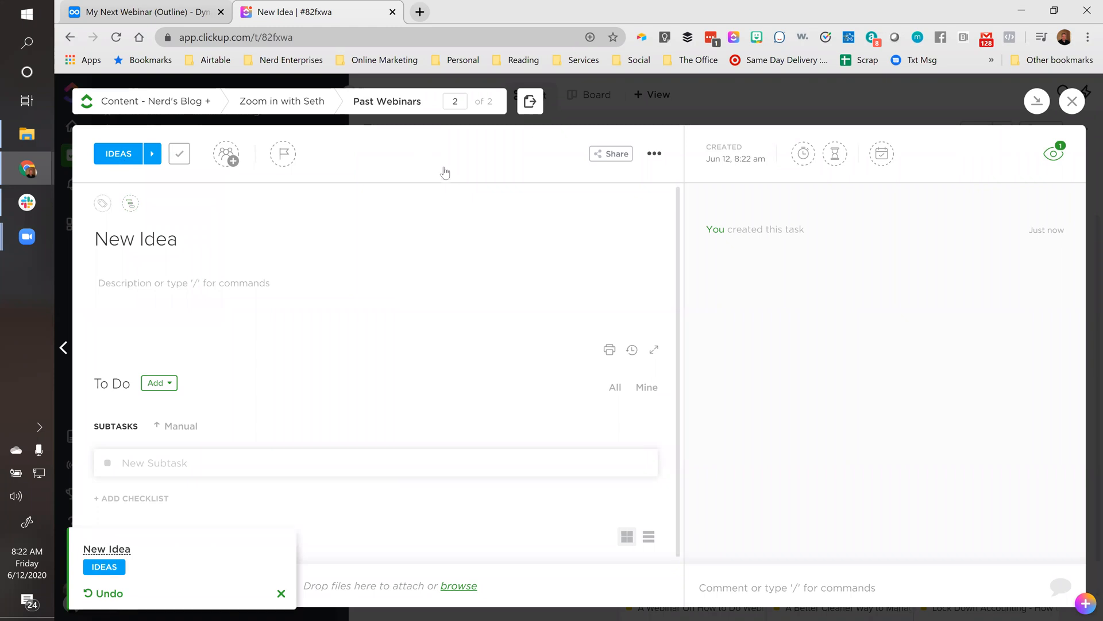
click(1072, 101)
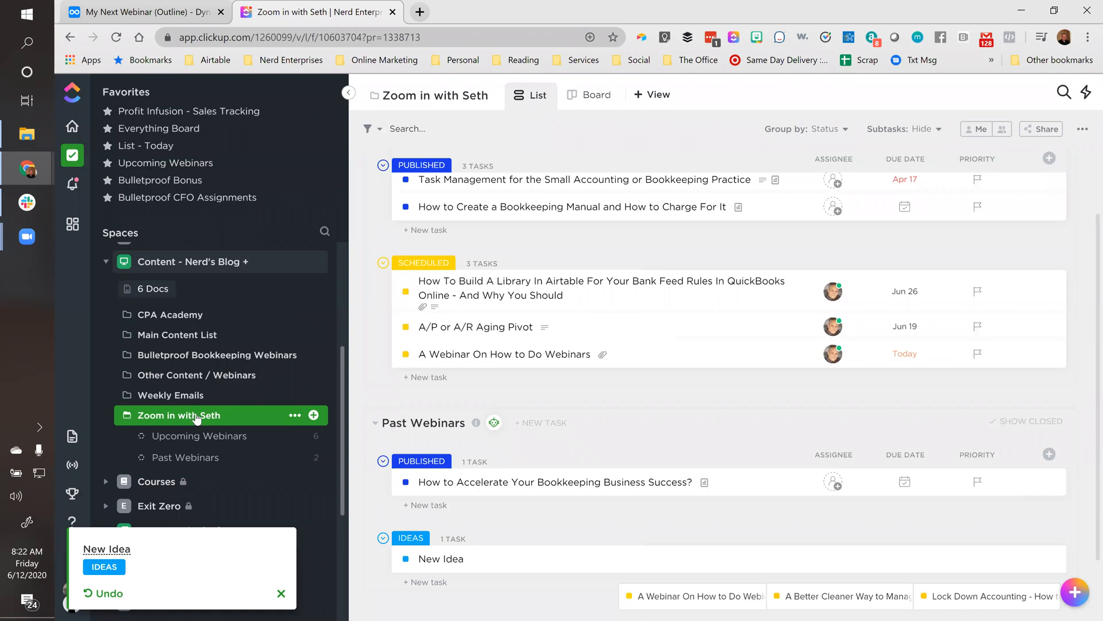
Step: Move the New Idea task from Past Webinars to the Upcoming Webinars list and open that list
scroll(167, 359, down, 1)
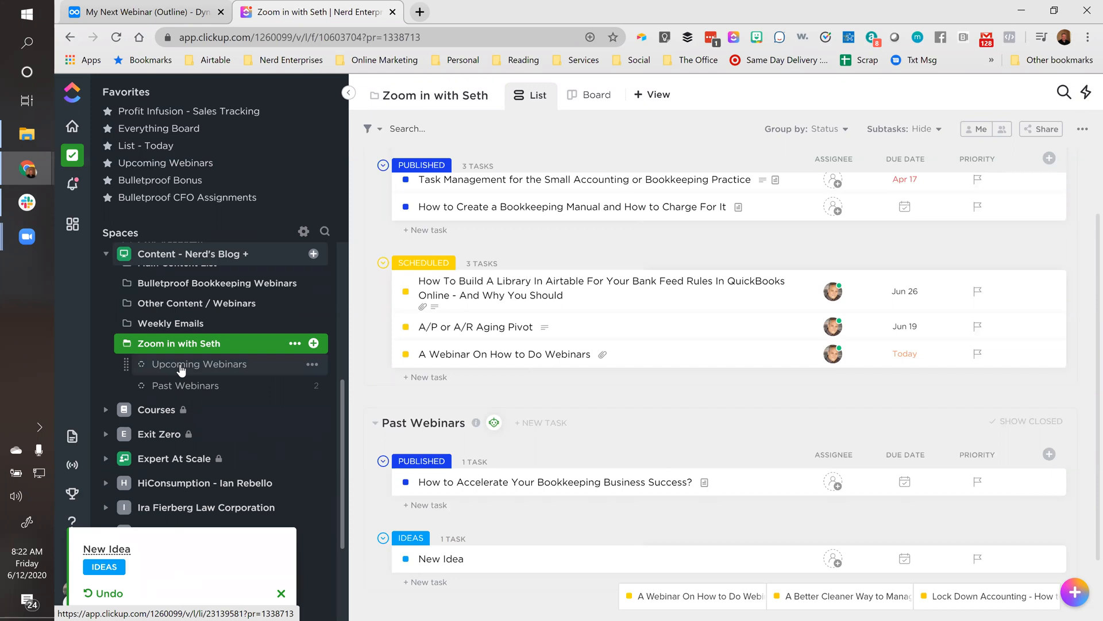
click(182, 364)
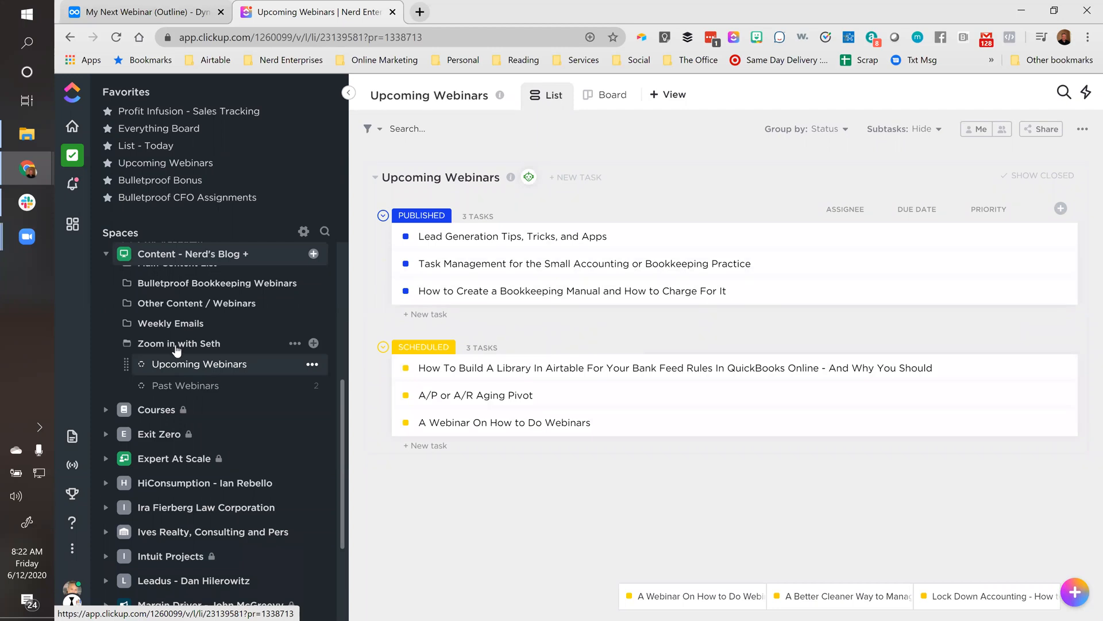
click(177, 348)
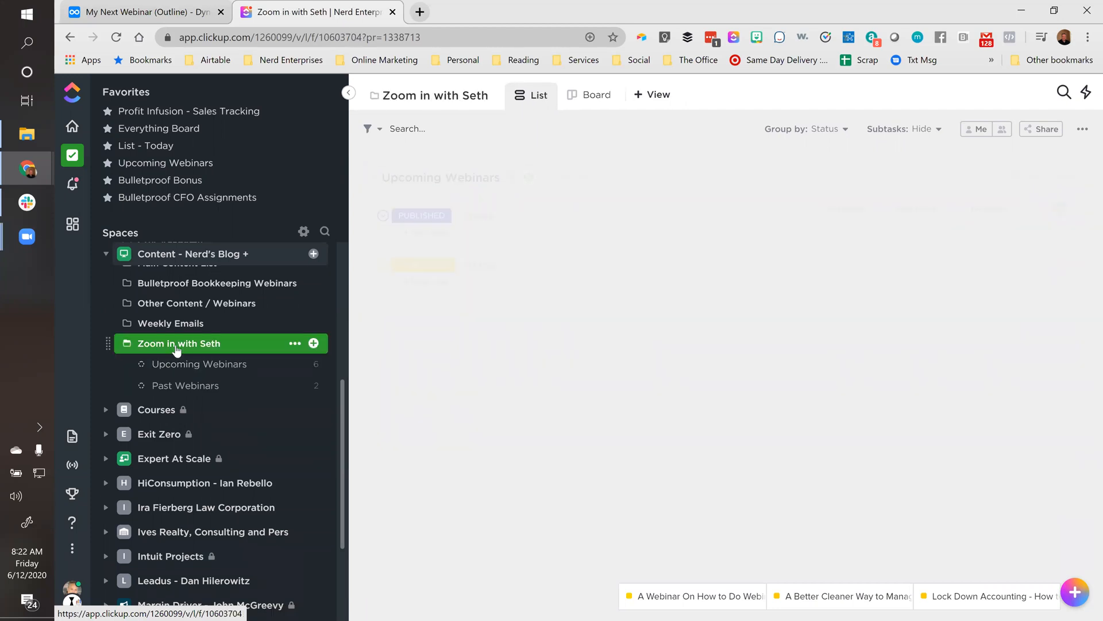
scroll(453, 461, down, 3)
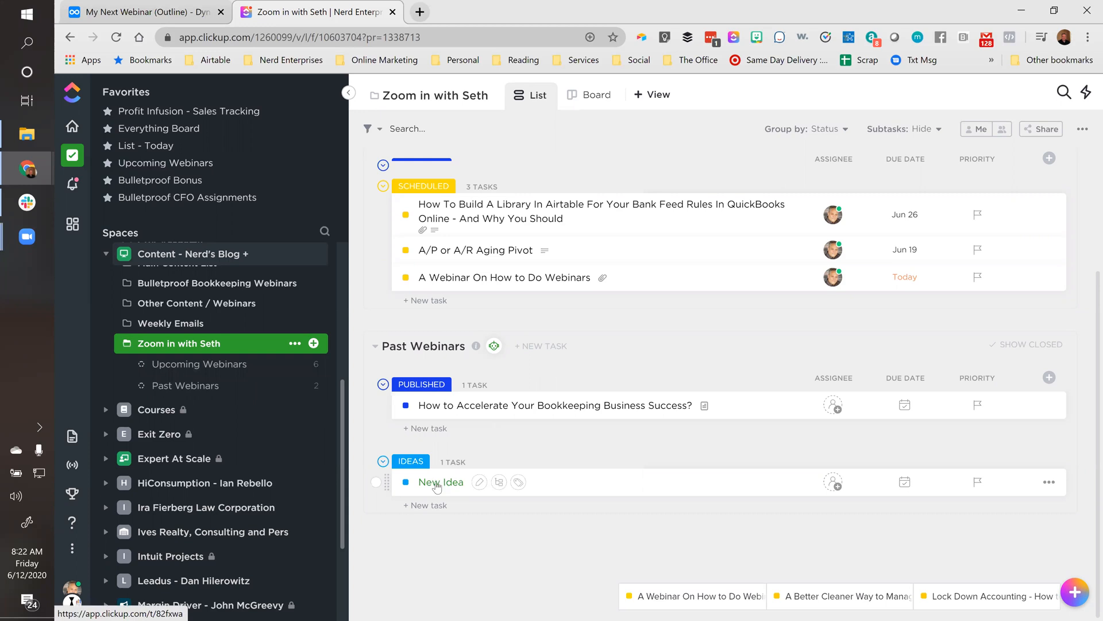
drag(436, 487, 256, 407)
drag(196, 368, 187, 368)
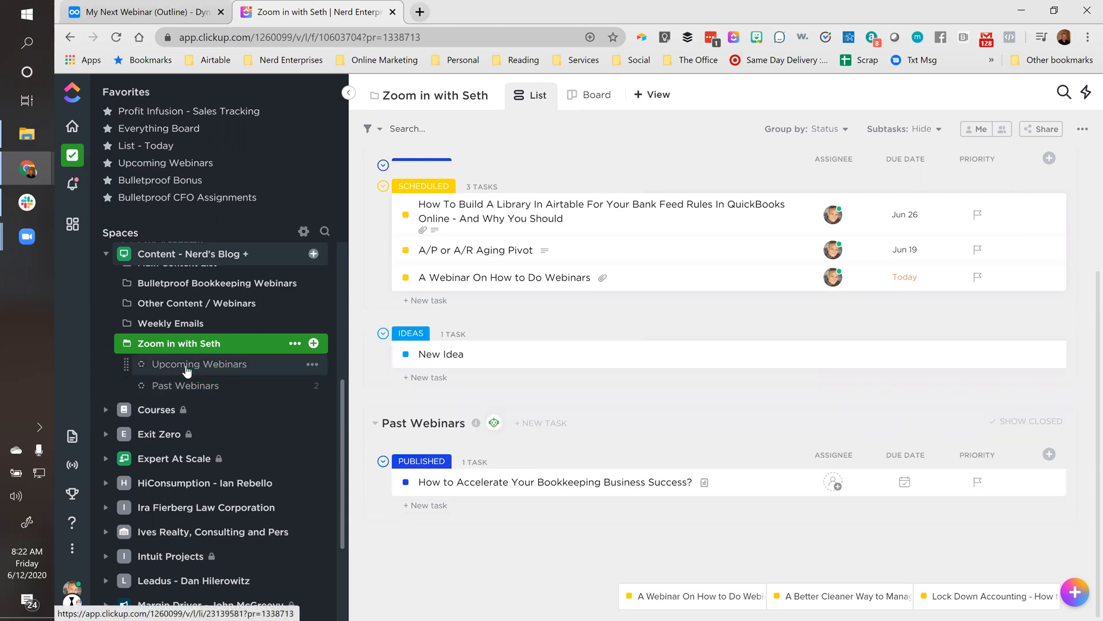
click(225, 375)
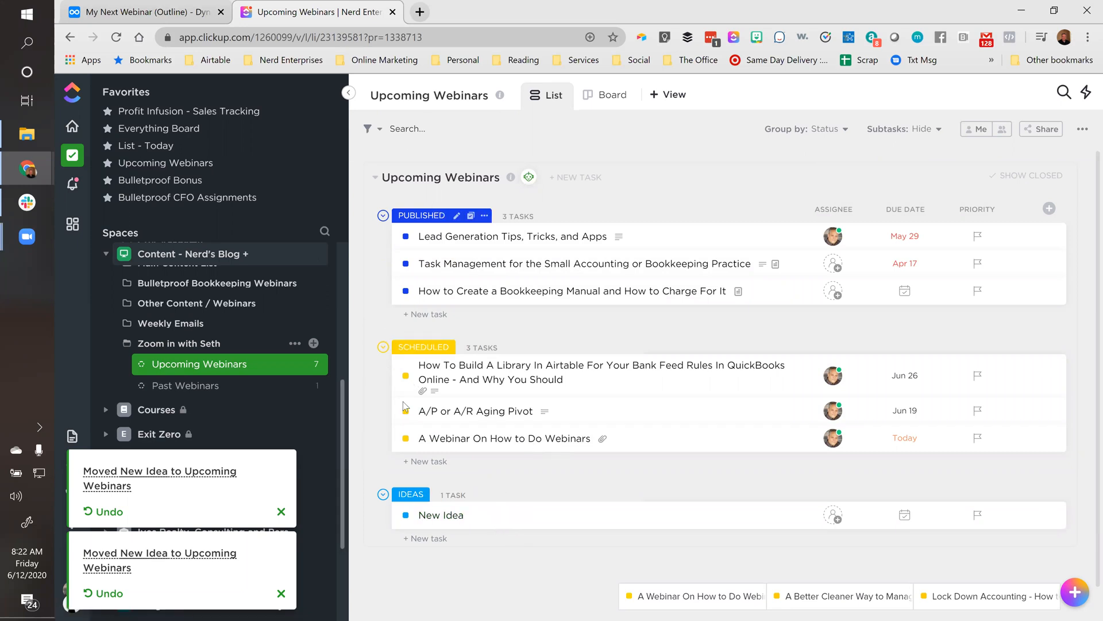
Step: Review the status options available for the New Idea task, keep its status as Ideas, and close the task
click(437, 515)
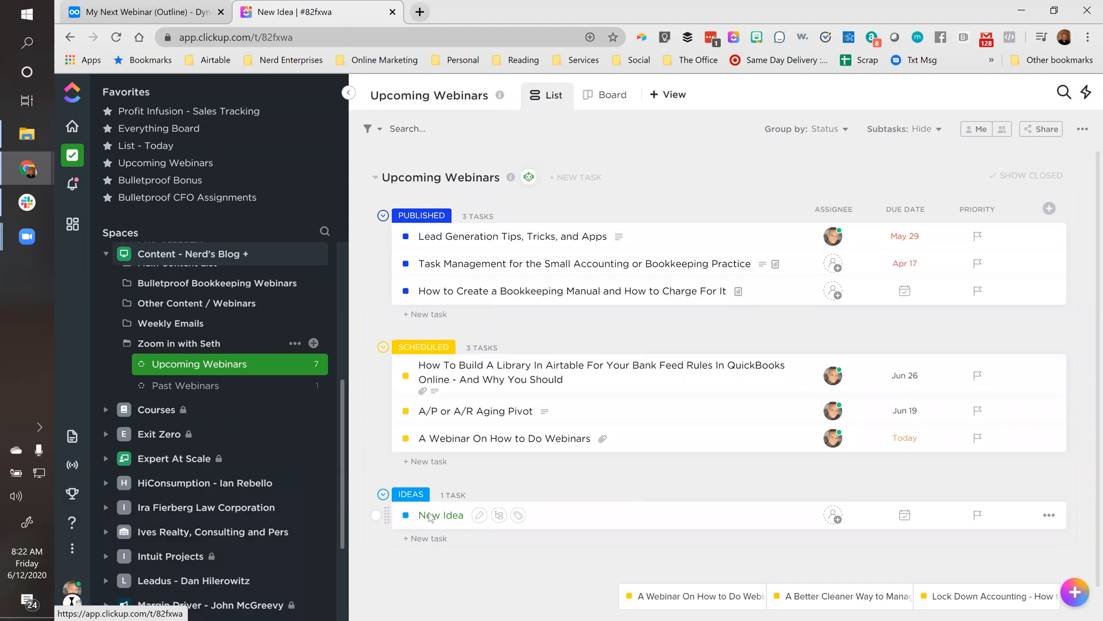
click(119, 156)
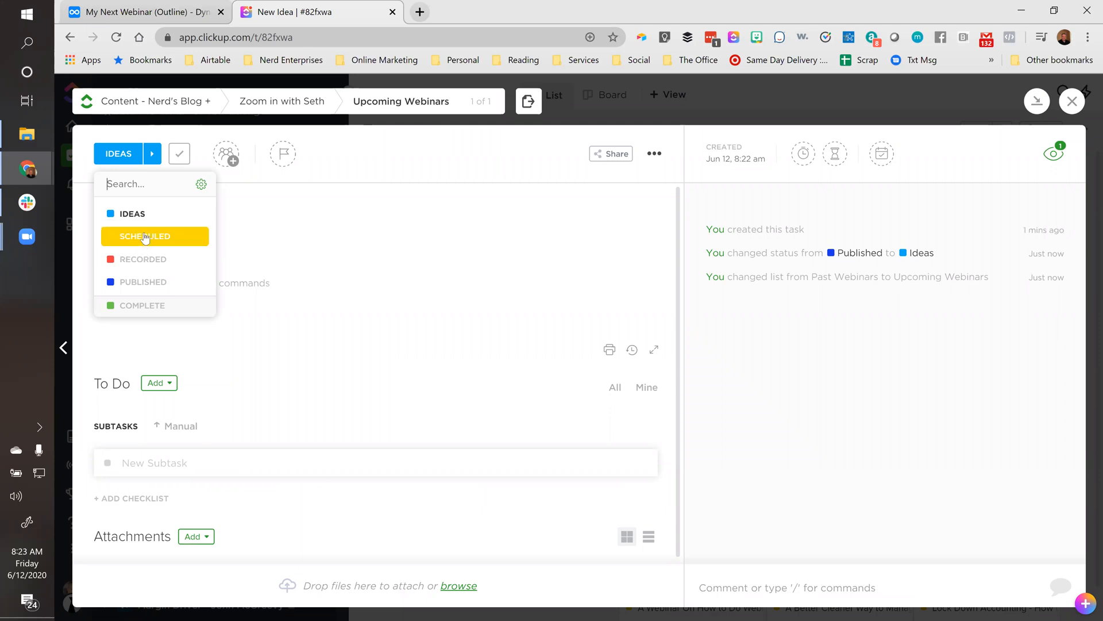
click(845, 333)
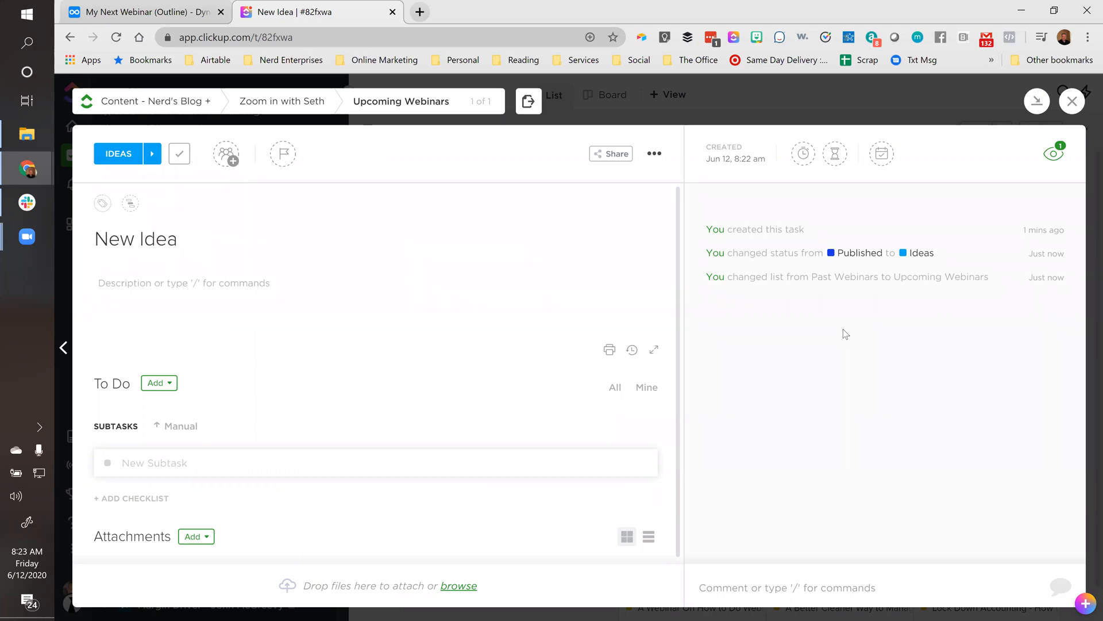
click(1070, 104)
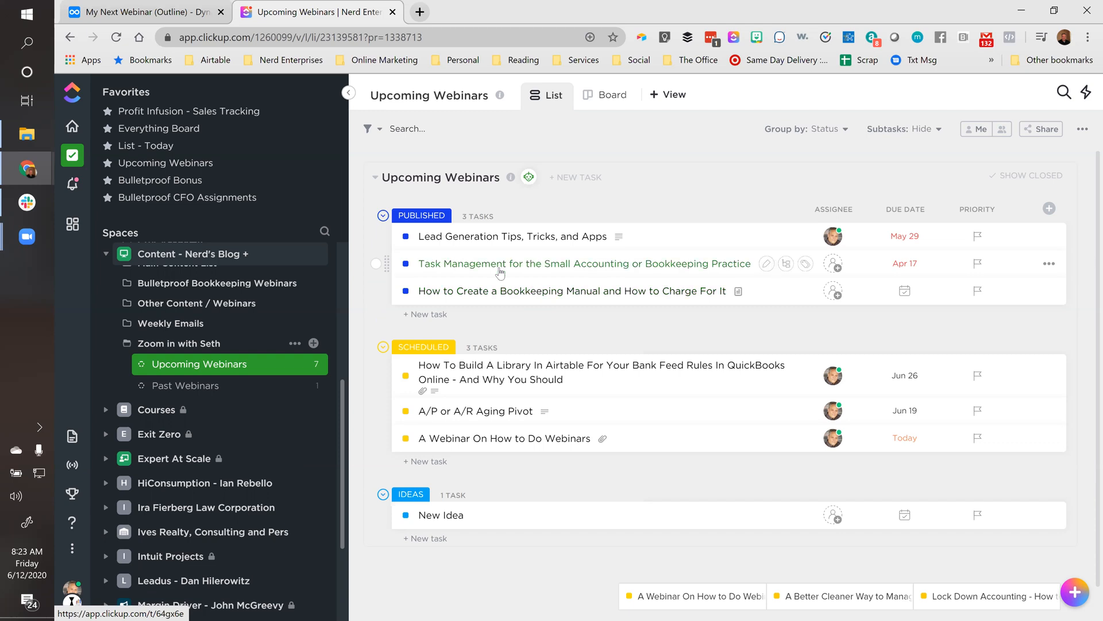
Step: Open the Lead Generation Tips, Tricks, and Apps task and examine the Zoom, Airtable and Google folder references in its full description
click(463, 242)
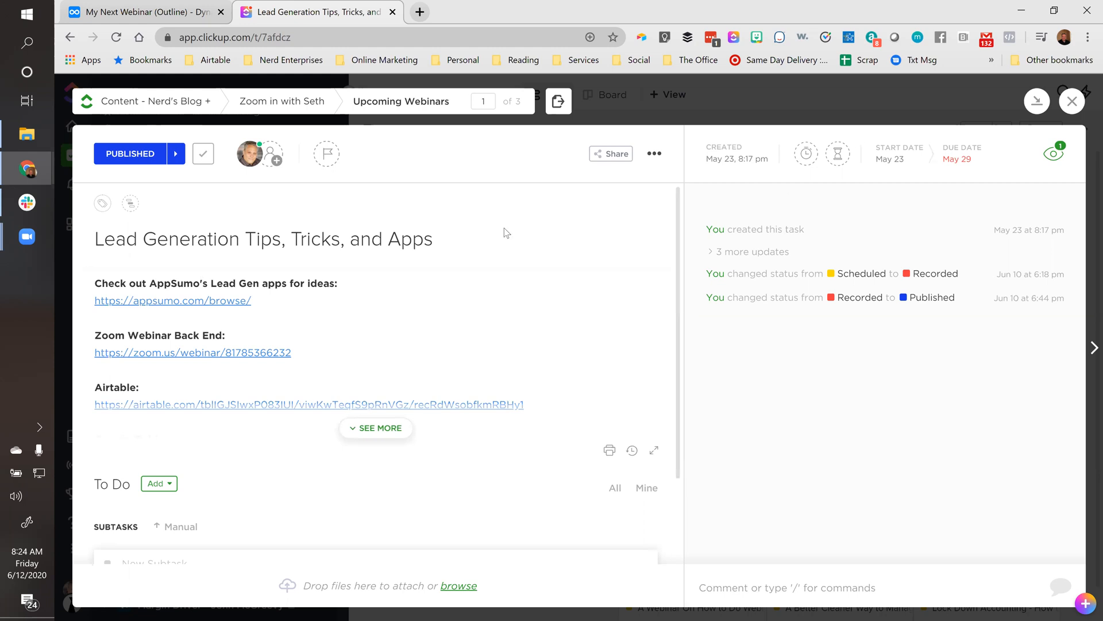
click(319, 297)
click(344, 284)
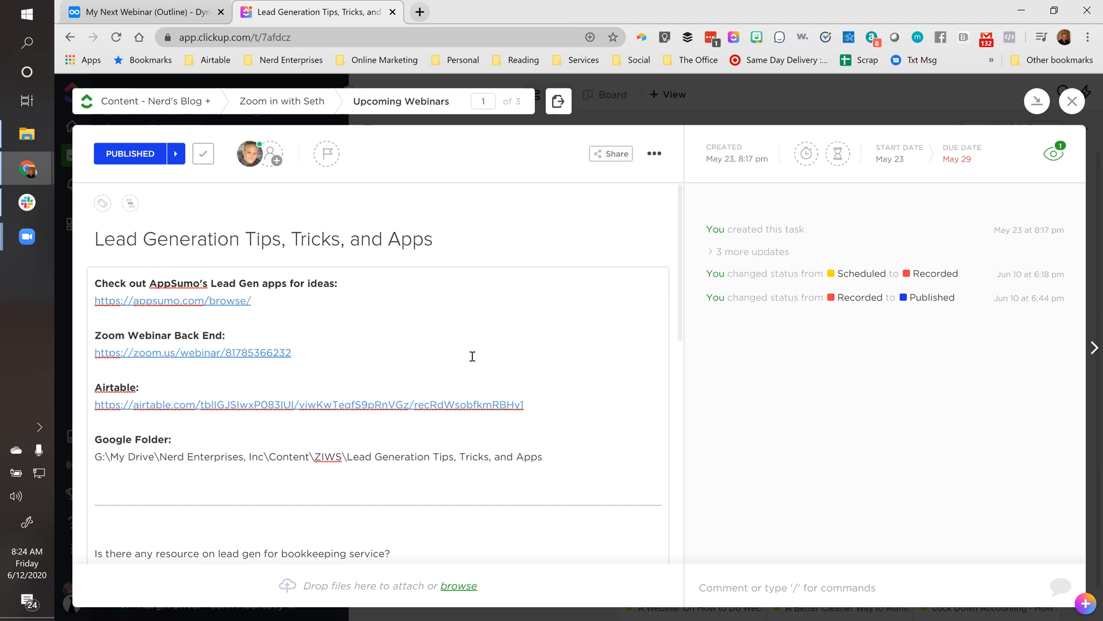
click(233, 333)
scroll(241, 362, down, 1)
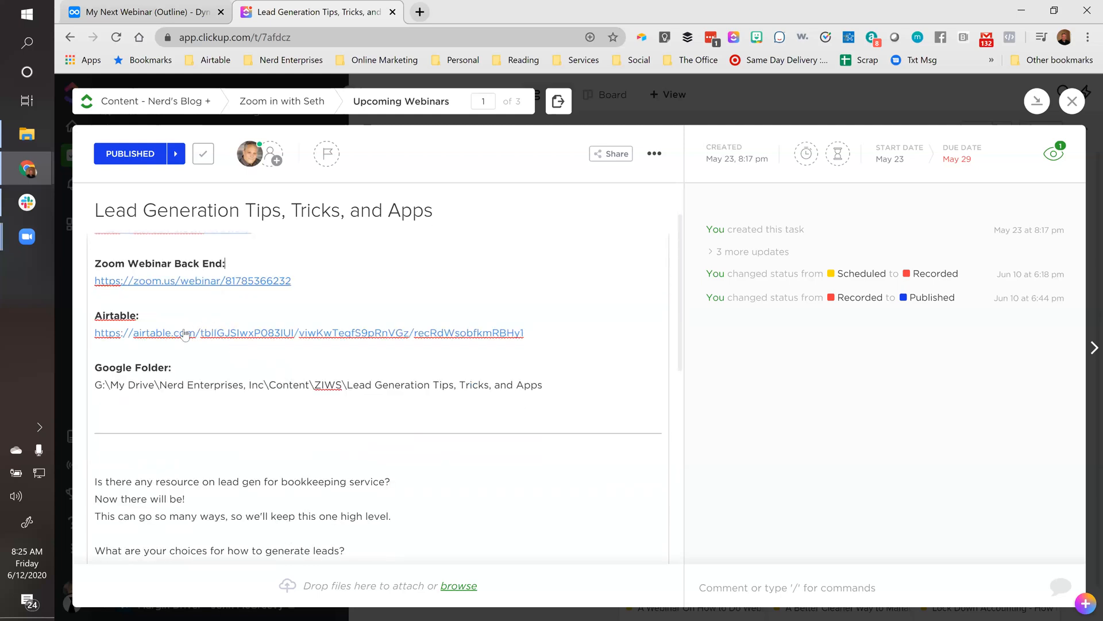
Step: Follow the description's Airtable link, examine the event record and the webinar list around it, and return to the ClickUp task
click(238, 334)
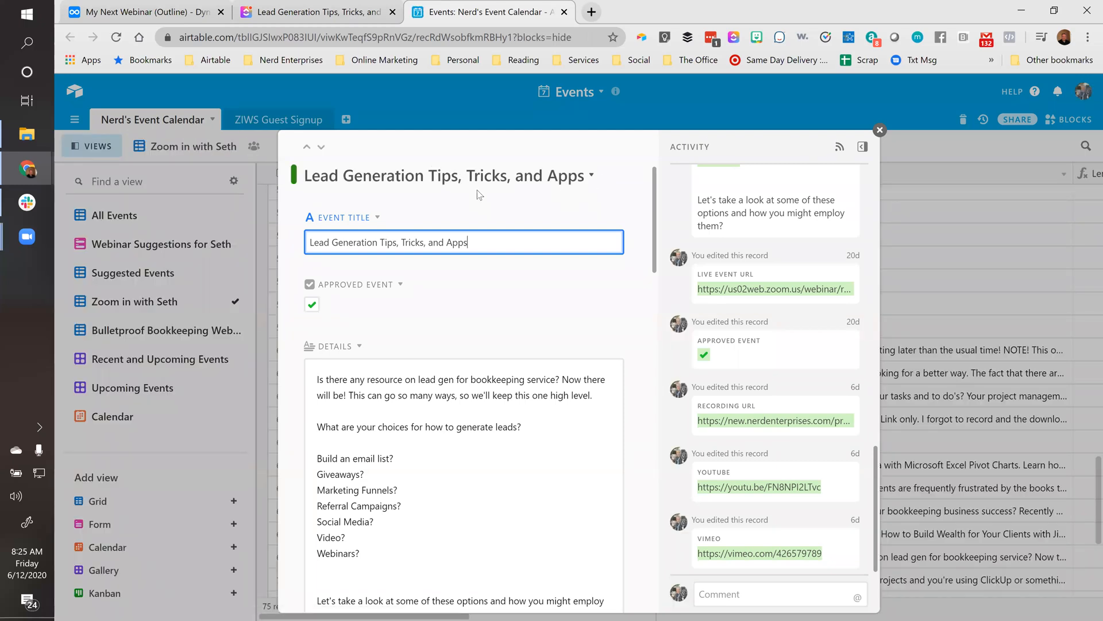
click(880, 131)
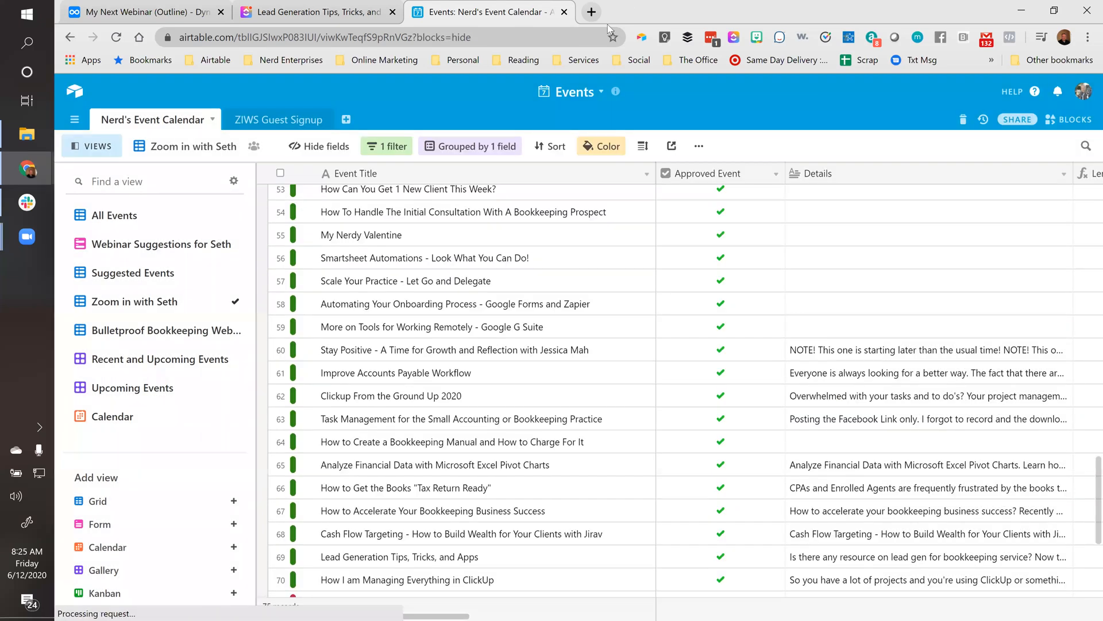
click(321, 372)
scroll(308, 229, down, 3)
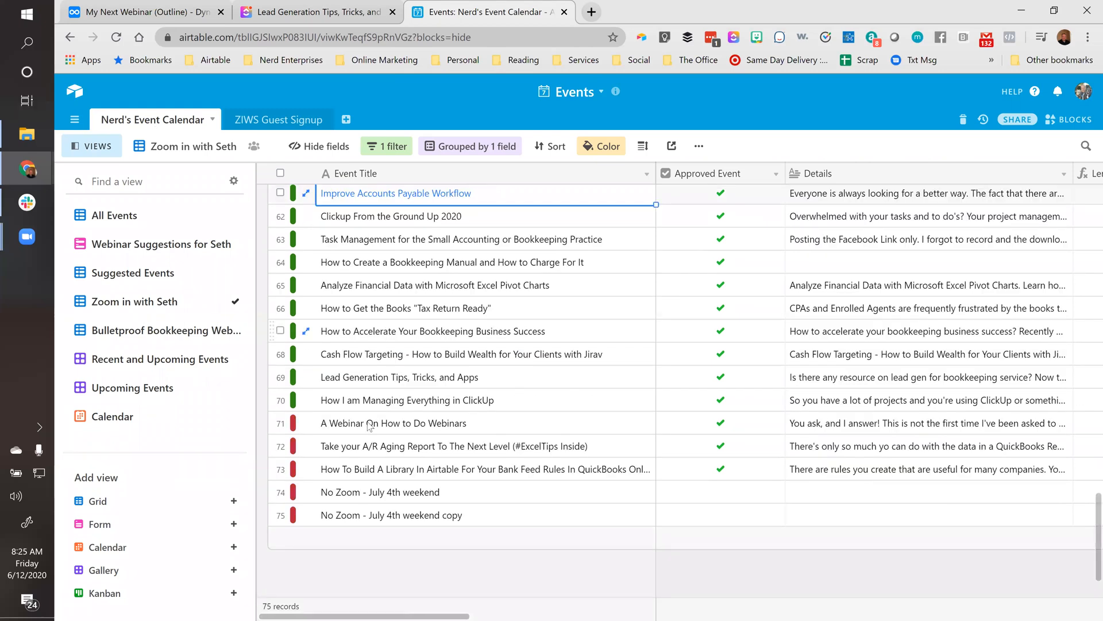
click(349, 429)
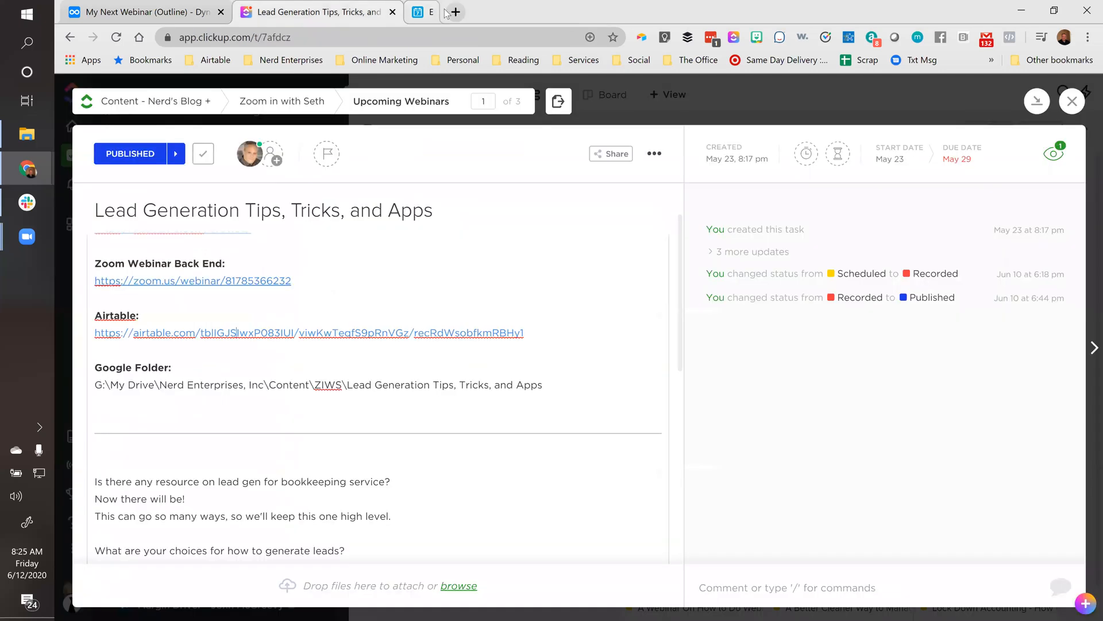
click(564, 11)
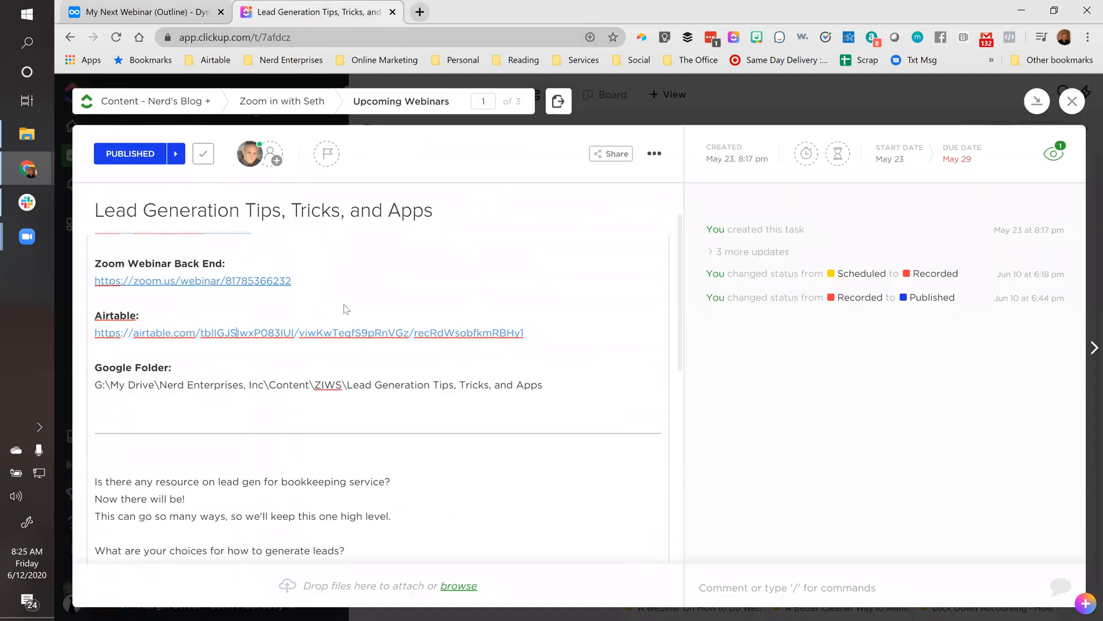
Step: Highlight the Google Folder path in the Lead Generation Tips, Tricks, and Apps description to point it out, and close the task
drag(572, 380, 95, 385)
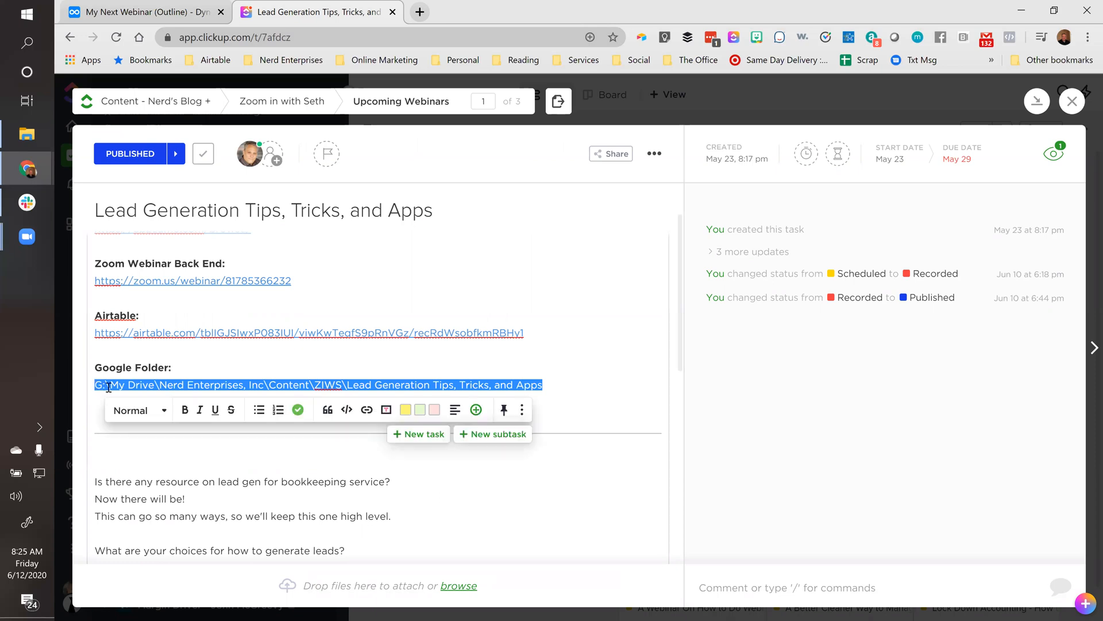
click(183, 366)
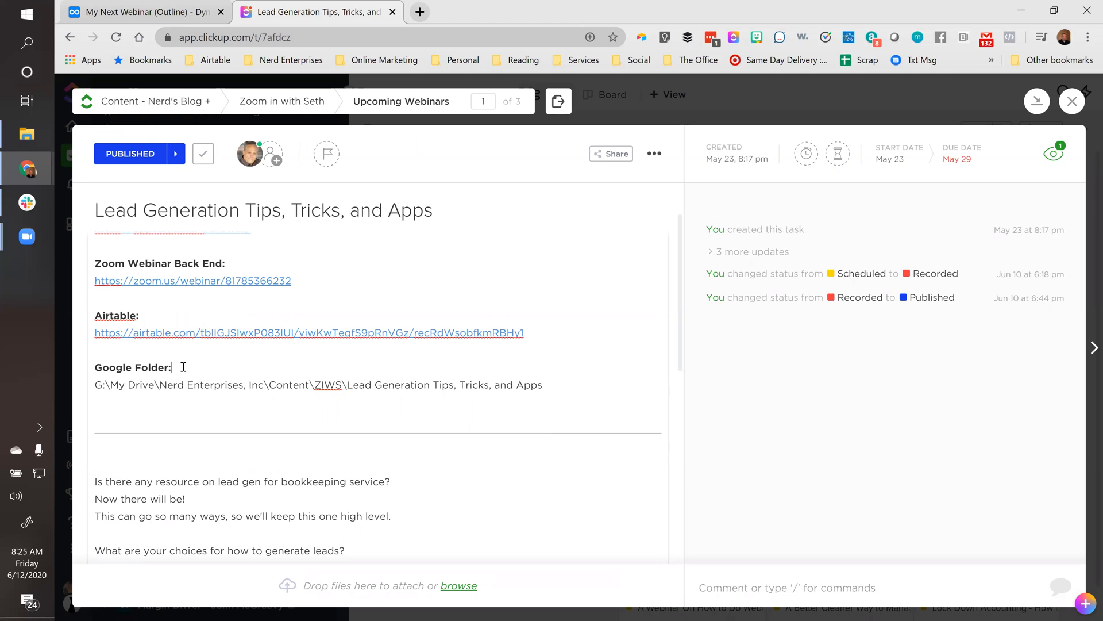
click(184, 383)
drag(107, 386, 574, 385)
click(573, 386)
drag(543, 384, 96, 384)
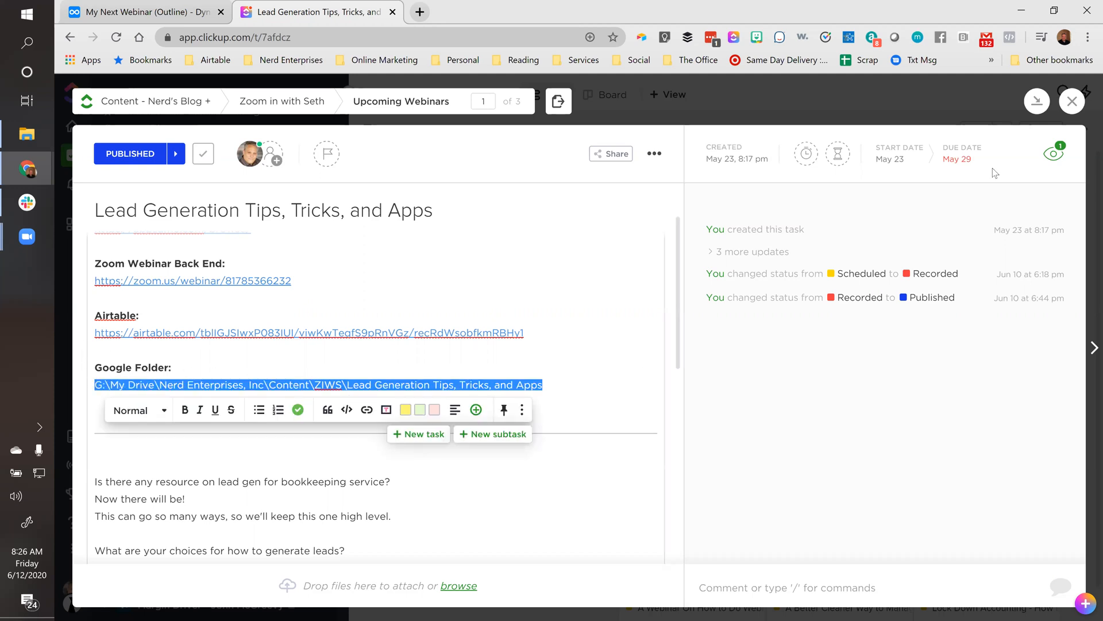
click(1072, 101)
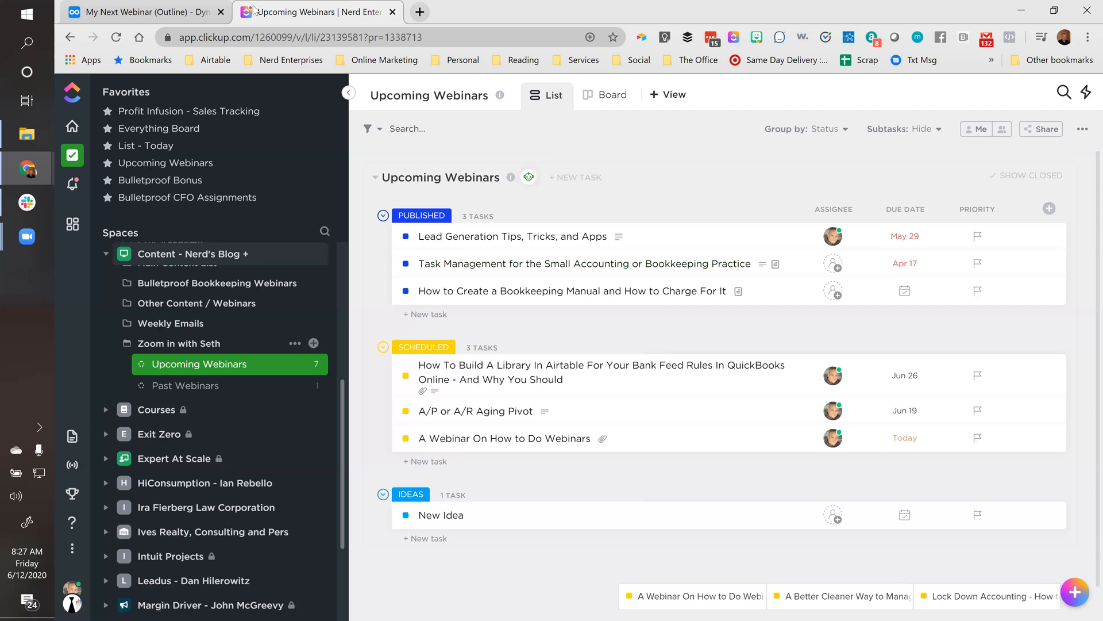
Step: Switch to the Dynalist document My Next Webinar (Outline) and add the top-level items Manage Ideas and Develop the Content
click(170, 19)
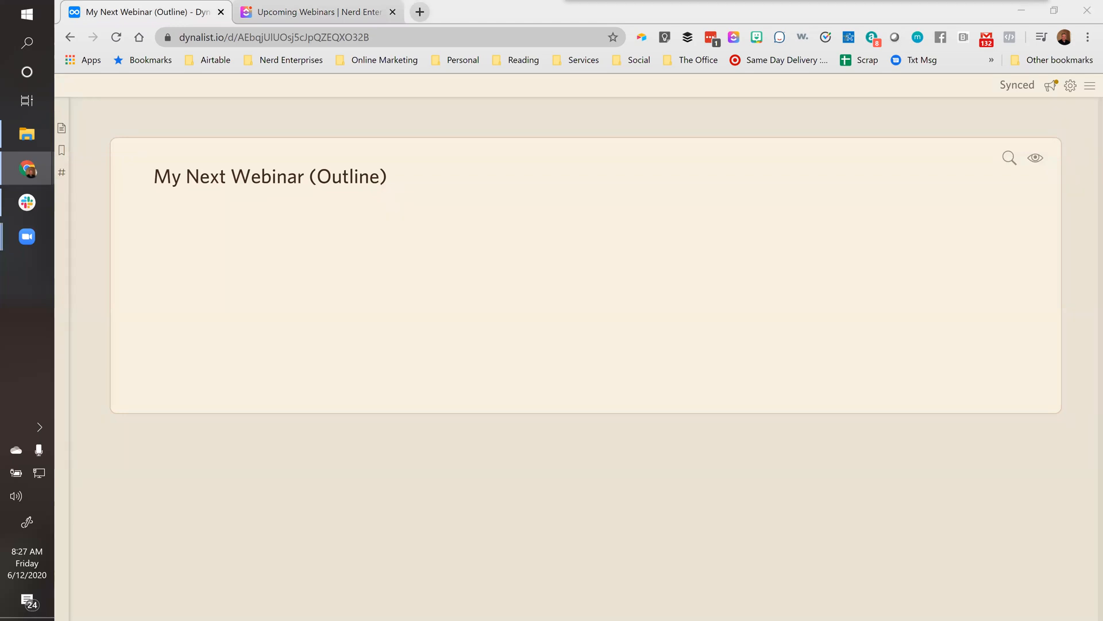
click(441, 170)
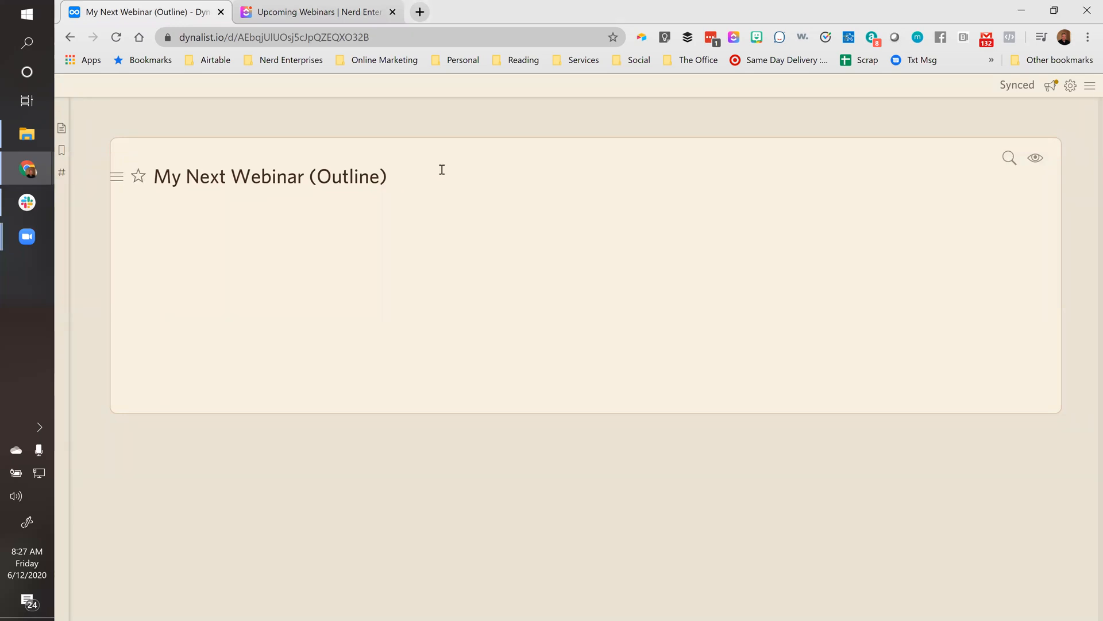
key(Return)
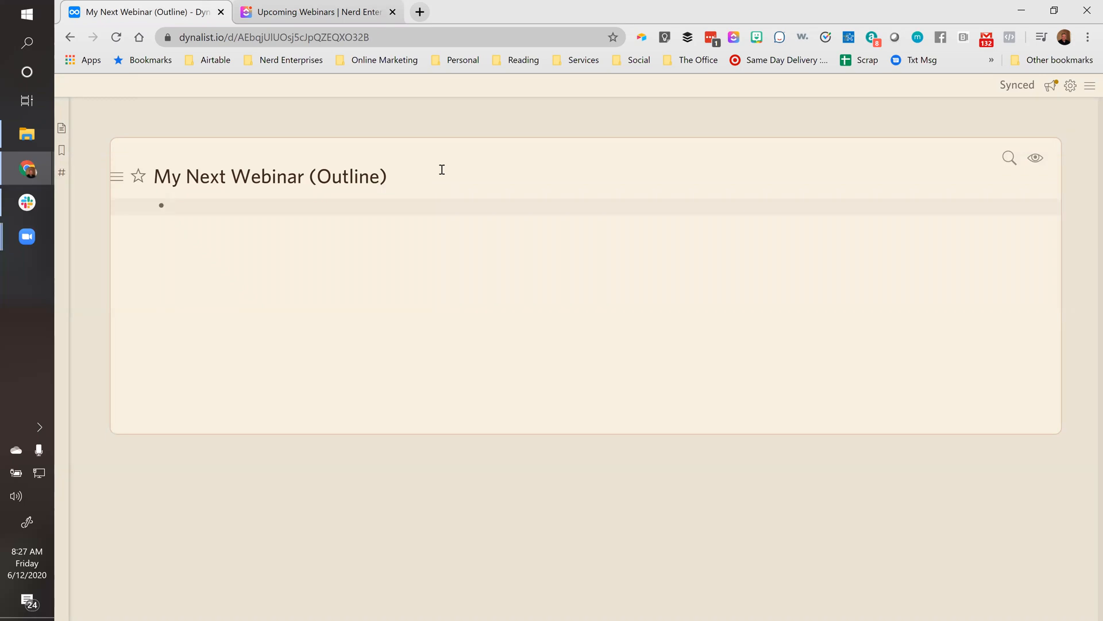
text(Manage Ideas)
key(Return)
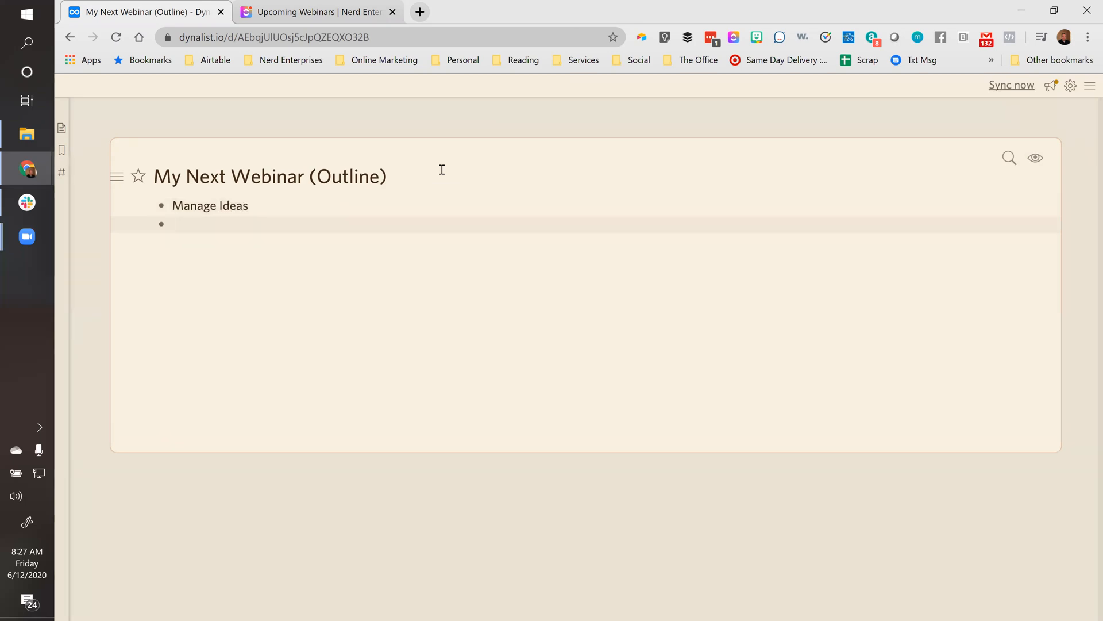
text(Devel)
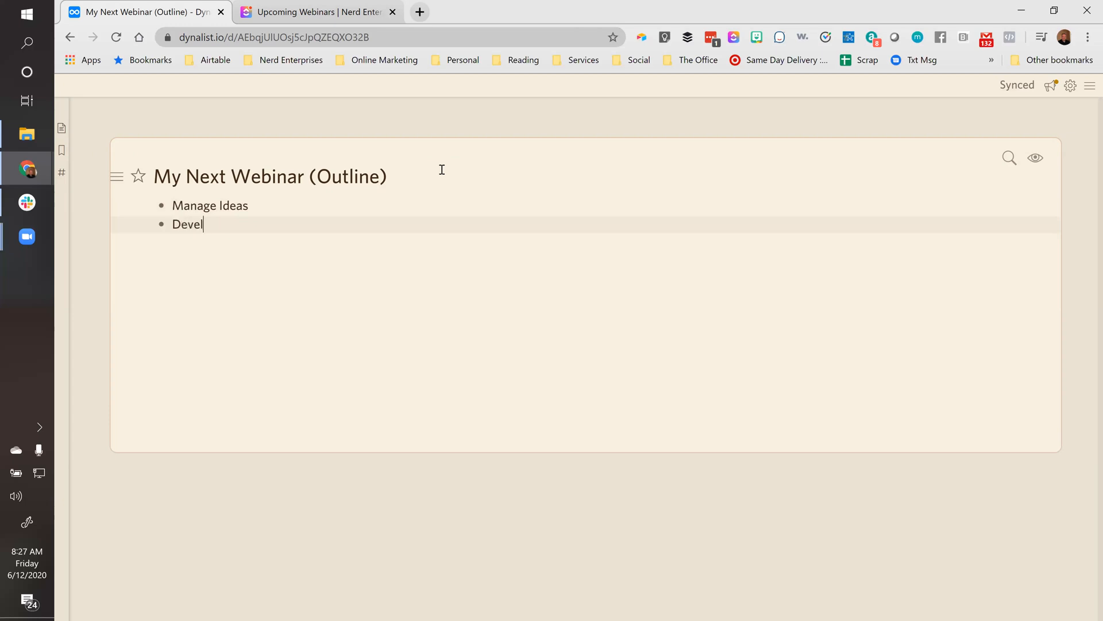
text(op the Content)
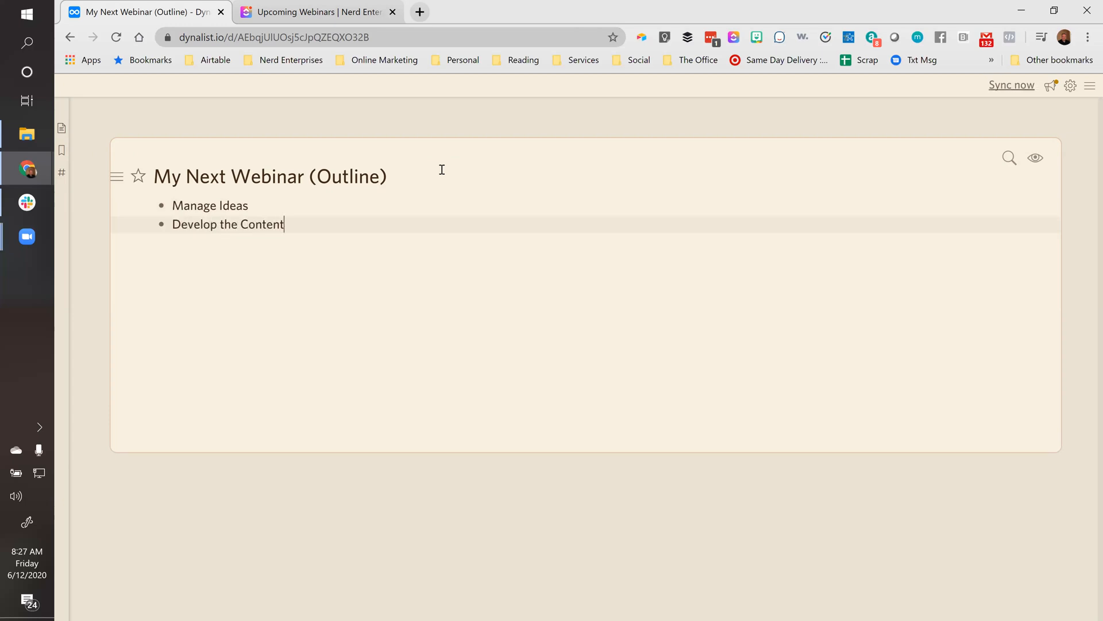
Step: Add the top-level items Schedule the Webinar, Promote the webinar and Follow Up After The Webinar below Develop the Content
key(Return)
text(S)
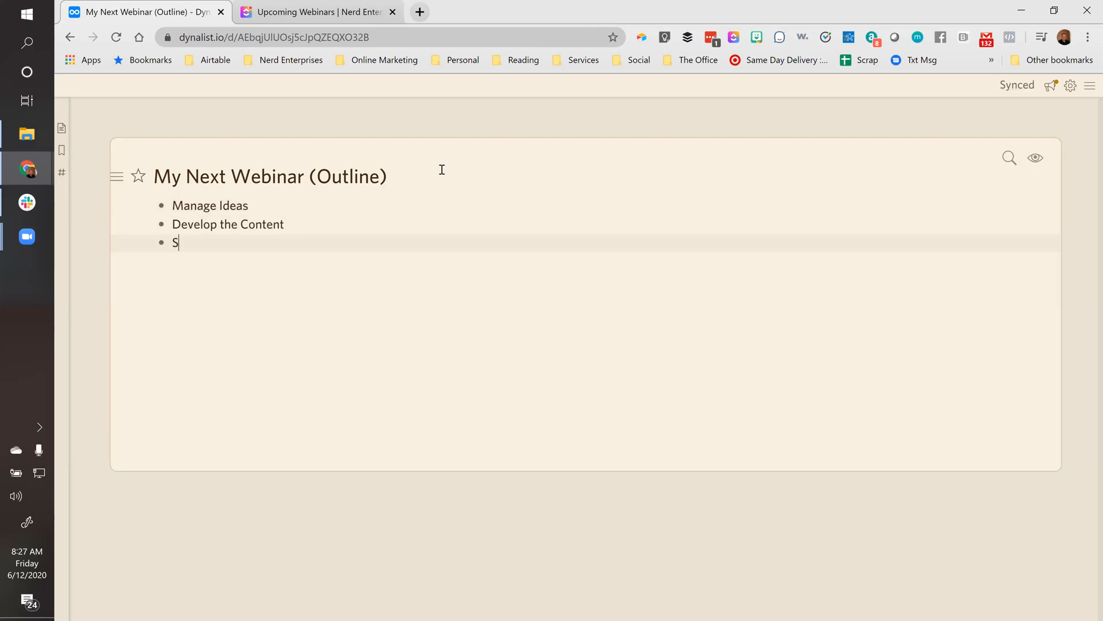
text(chedule the Webinar)
key(Return)
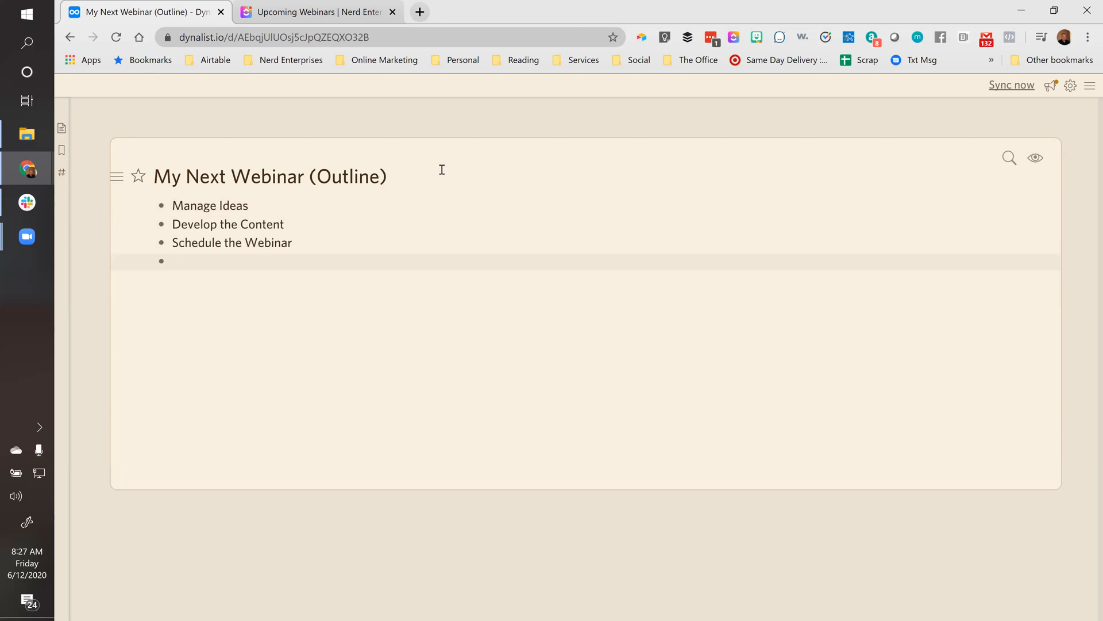
text(Promote the webinar)
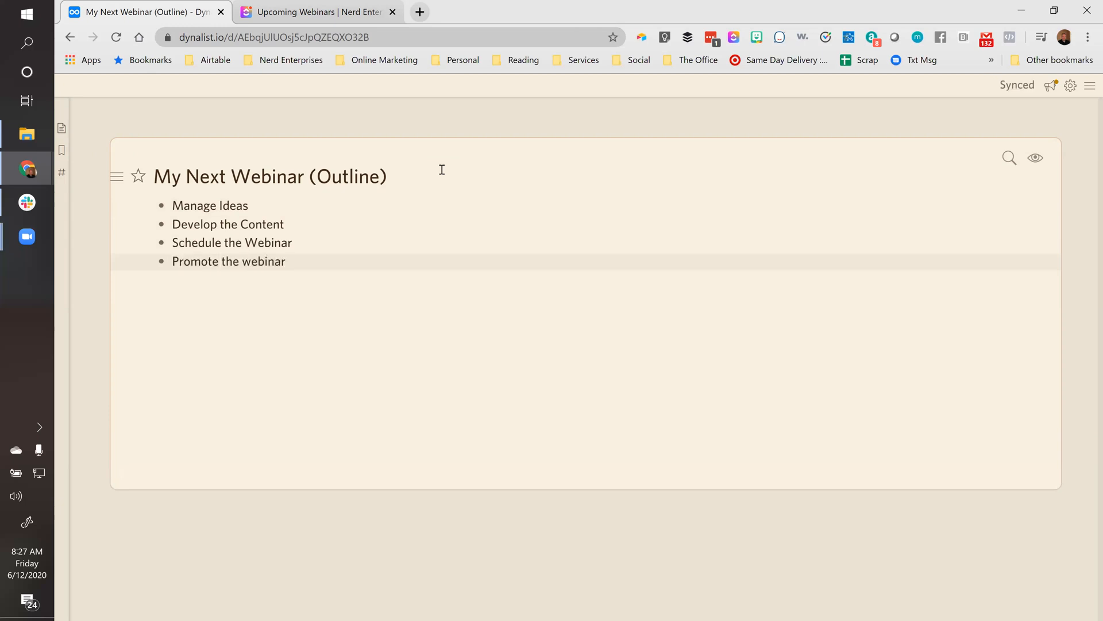
key(Return)
text(Foll)
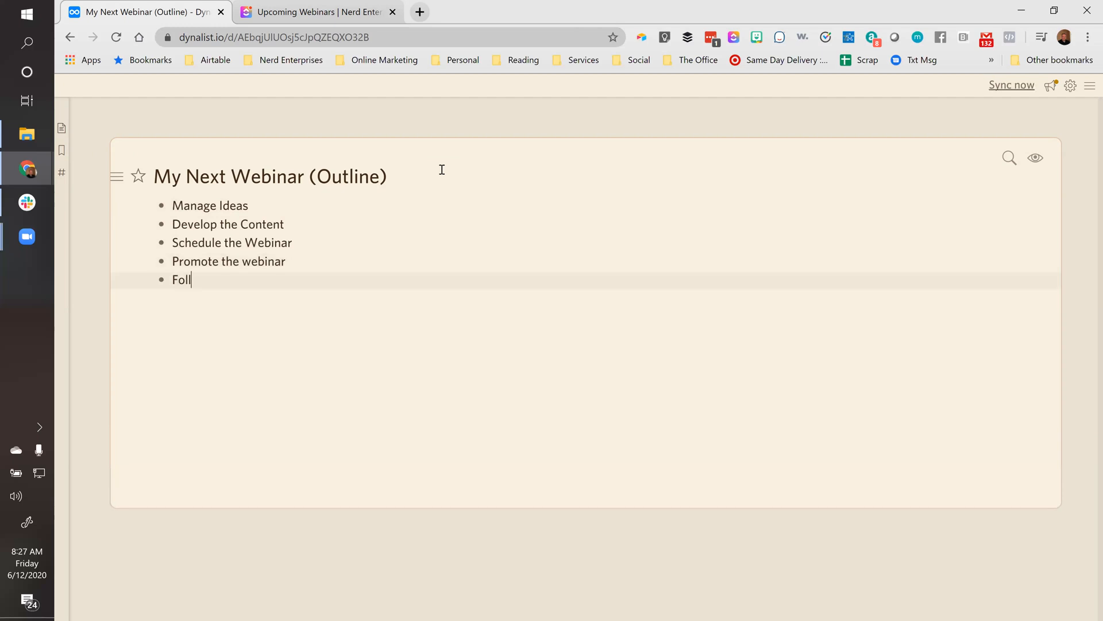
text(ow Up After The Webinar)
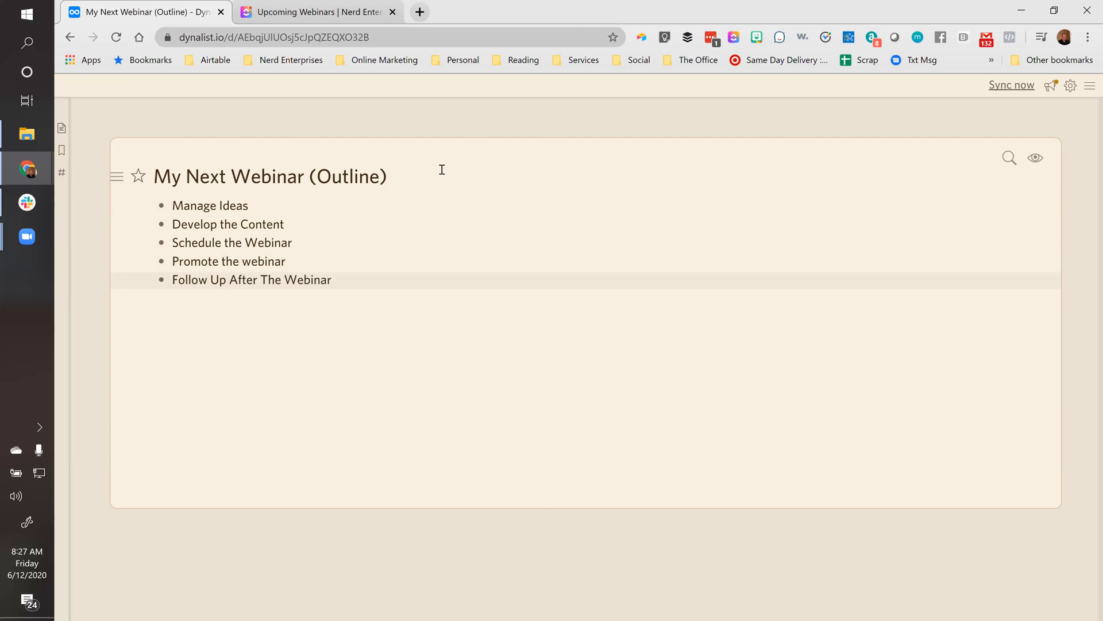
Step: Add ClickUp and Airtable as nested items under Manage Ideas
key(Up)
key(Up)
key(Up)
key(Up)
click(424, 176)
click(318, 207)
key(Return)
key(Tab)
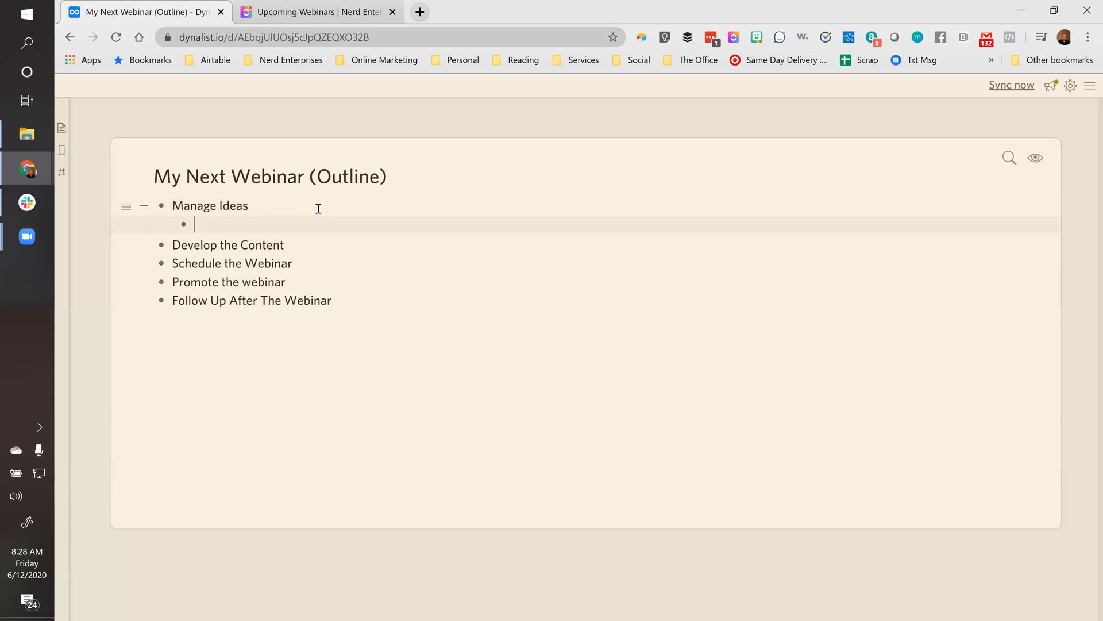
text(ClickUp)
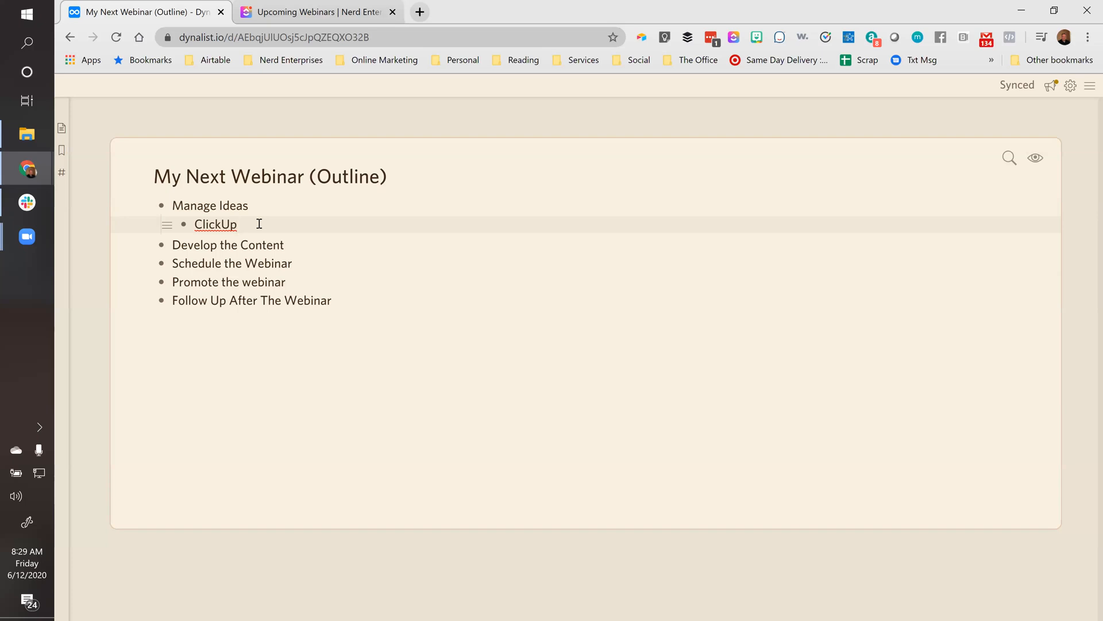
key(Return)
text(Airtable)
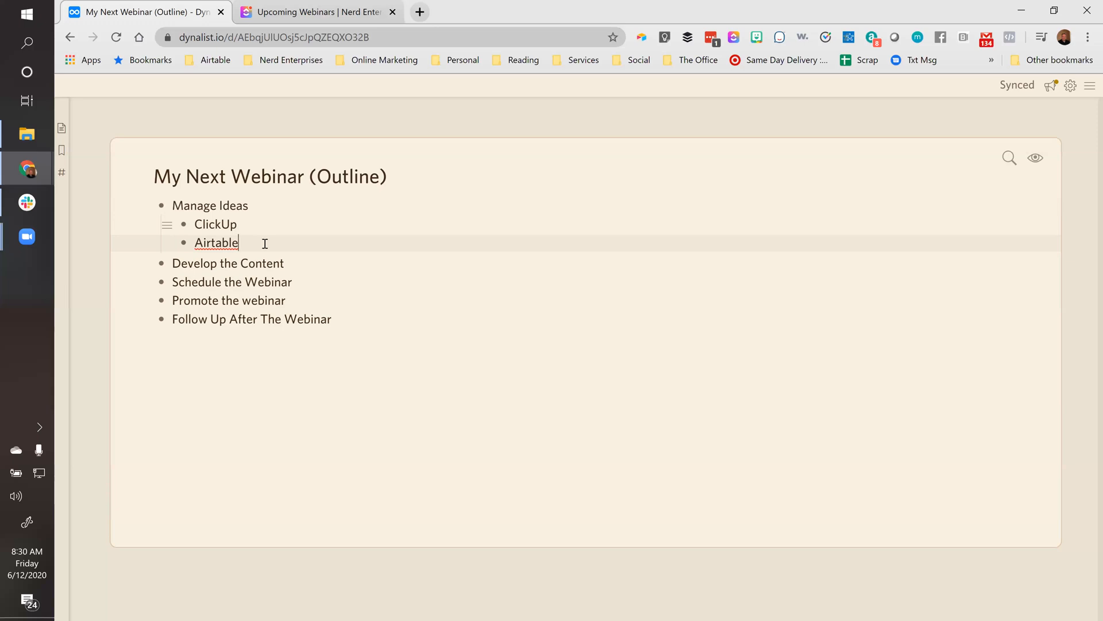
Step: Add Dynalist, Google Docs and Google Slides as nested items under Develop the Content
click(290, 264)
key(Return)
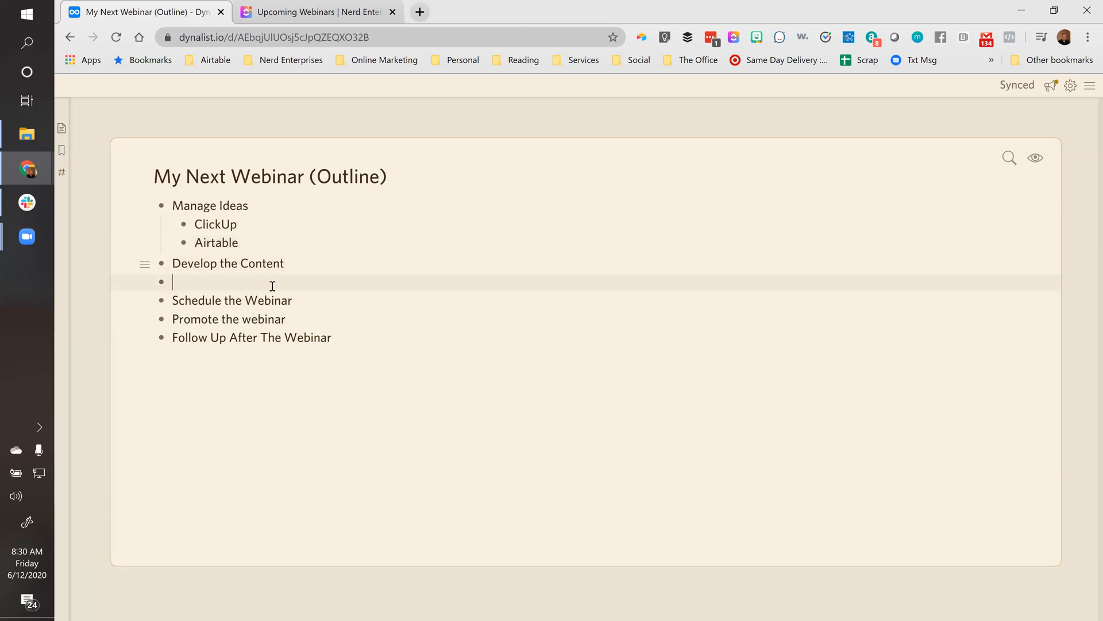
key(Tab)
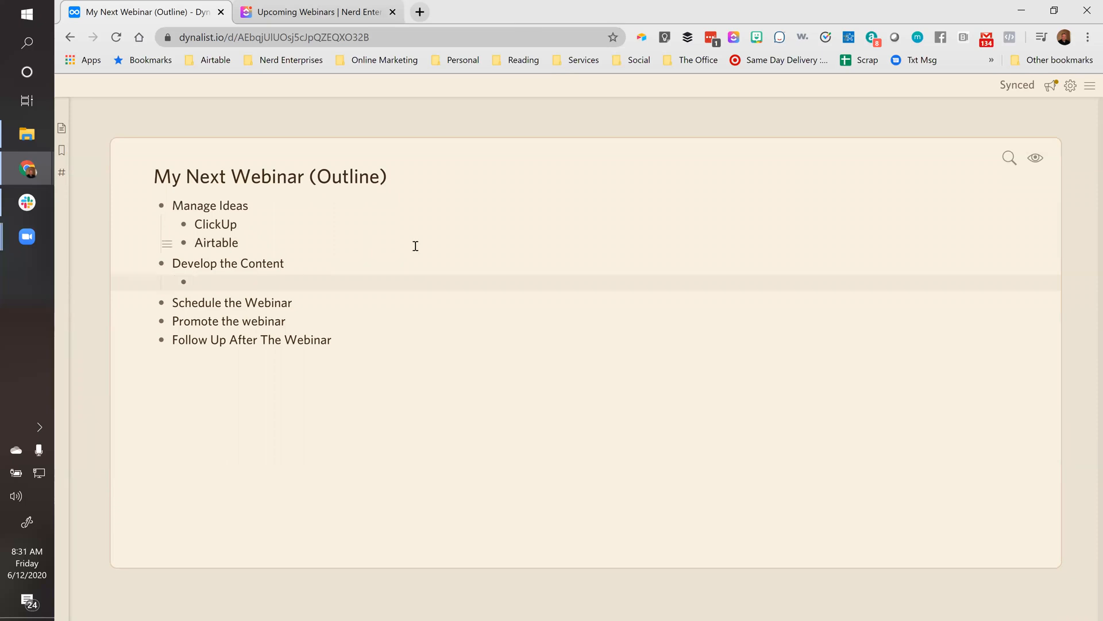
text(Dynalist)
key(Return)
text(Goo)
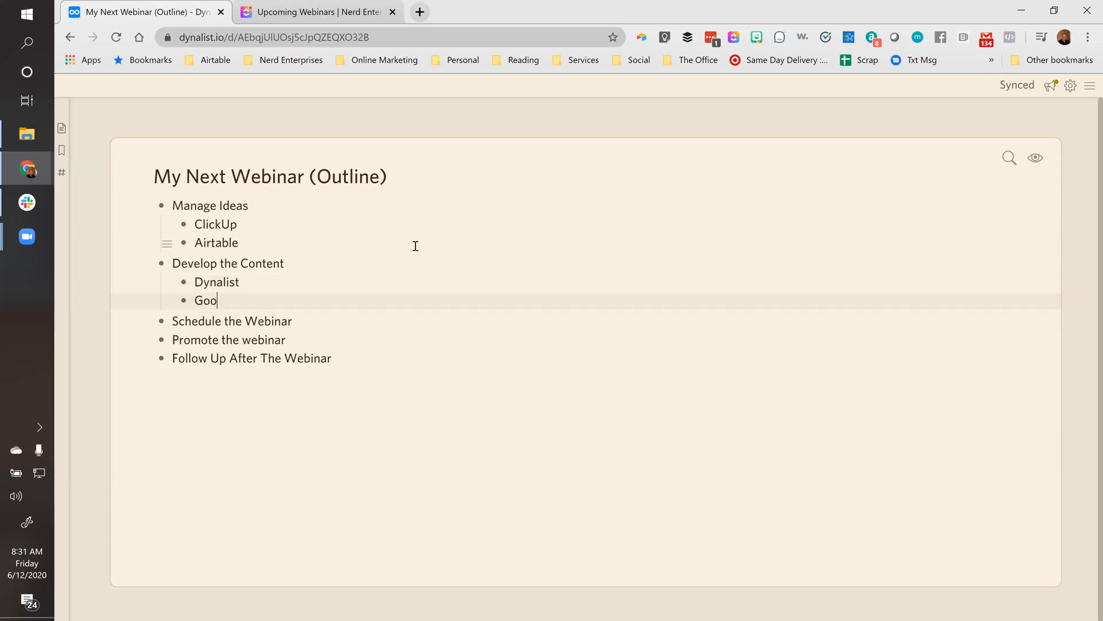
text(gle Docs)
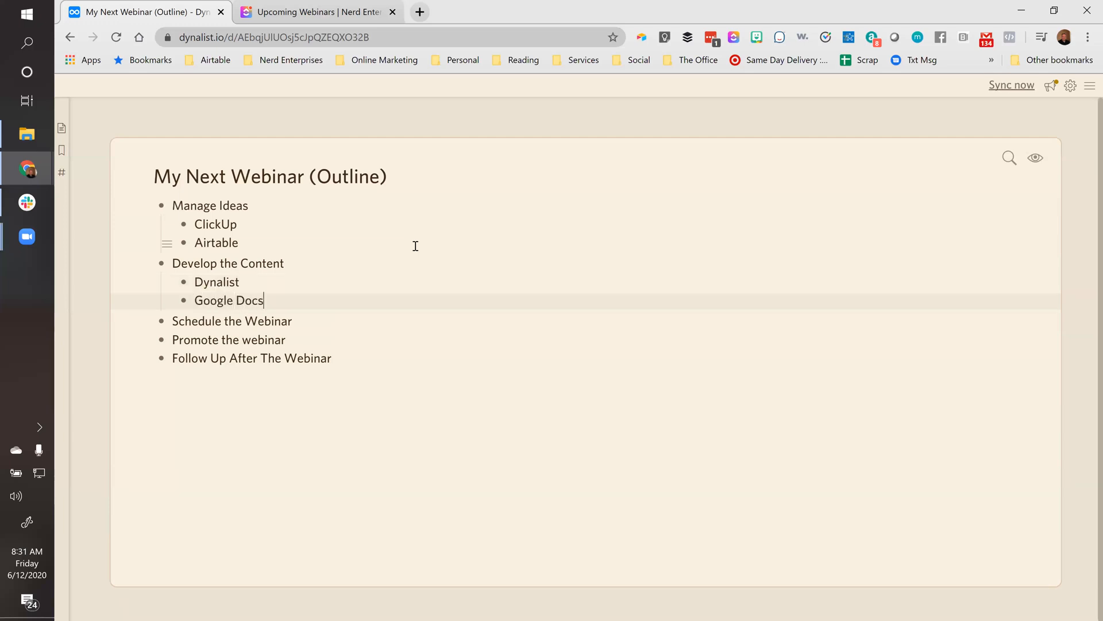
key(Return)
text(Google )
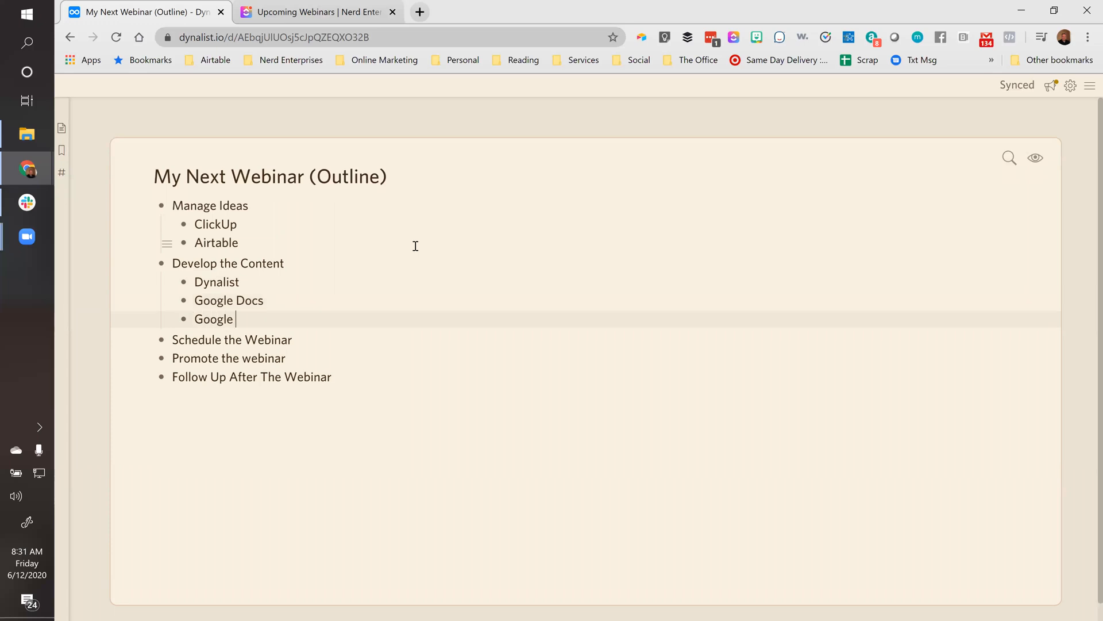
text(Slides)
key(alt+Tab)
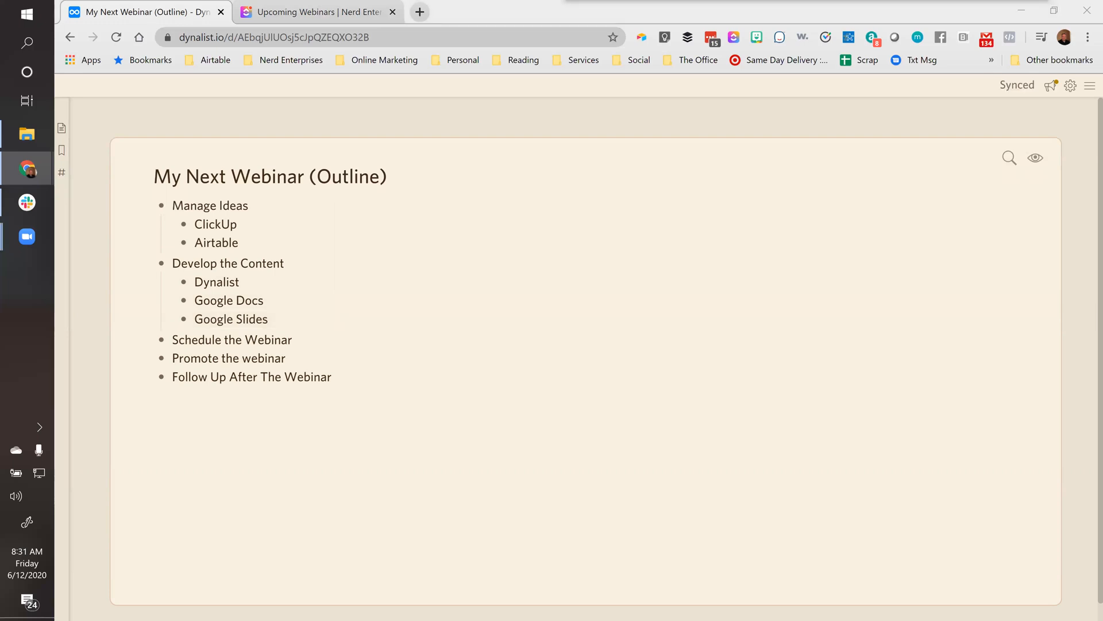
Step: Insert a Tools item directly under Develop the Content and nest Dynalist, Google Docs and Google Slides beneath it
click(280, 317)
click(298, 262)
key(Return)
text(Toole)
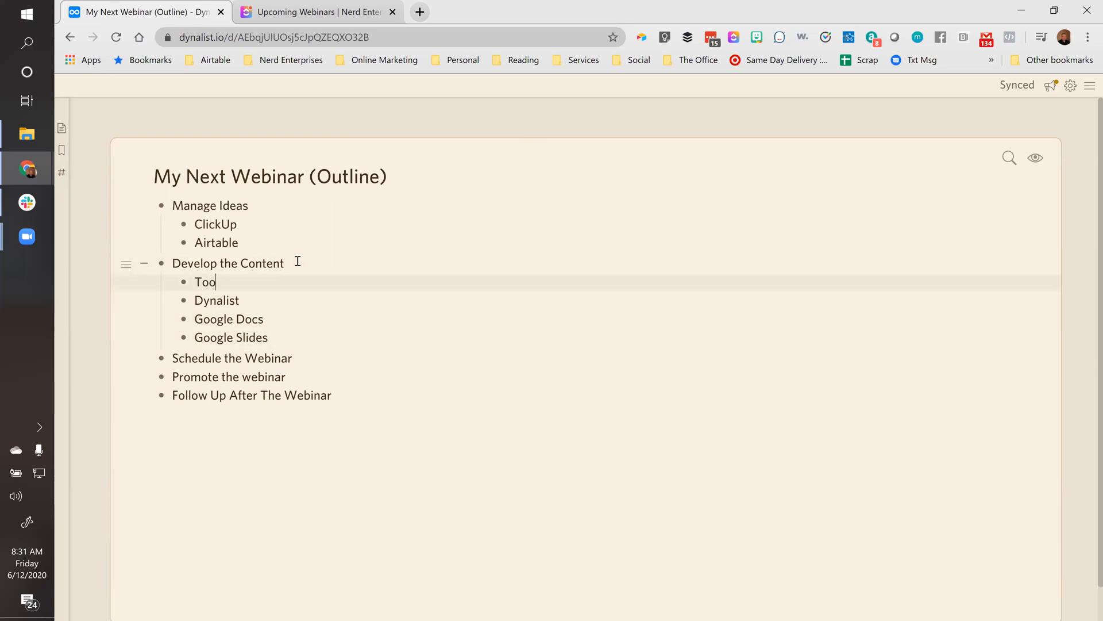
key(BackSpace)
text(s)
key(Down)
key(shift+Down)
key(shift+Down)
key(Tab)
key(Up)
key(Down)
key(Down)
key(Down)
key(Down)
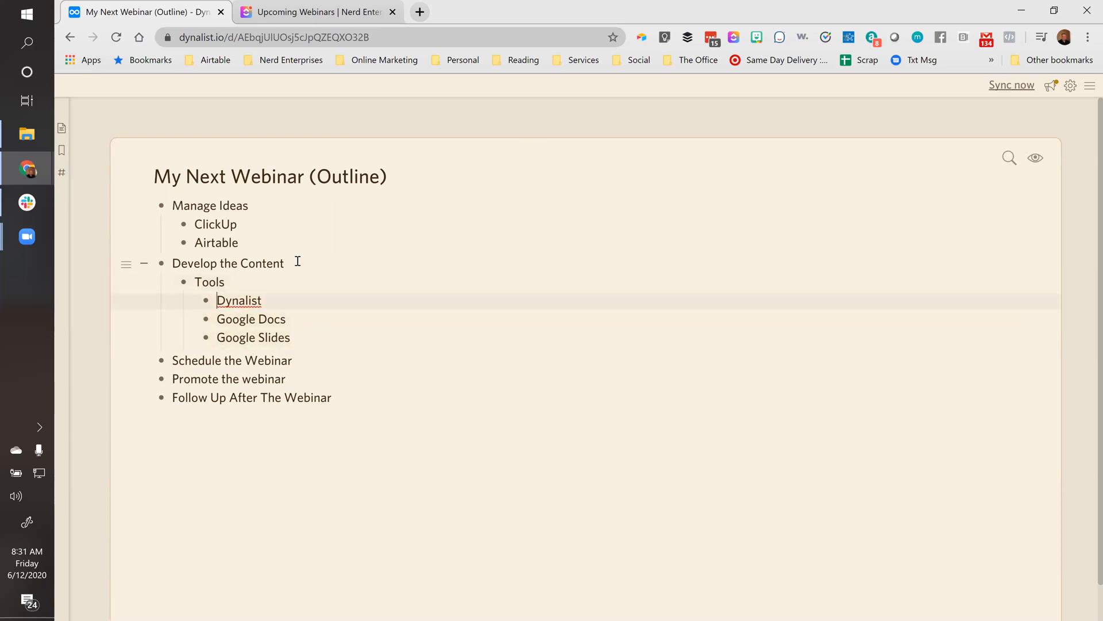
key(Up)
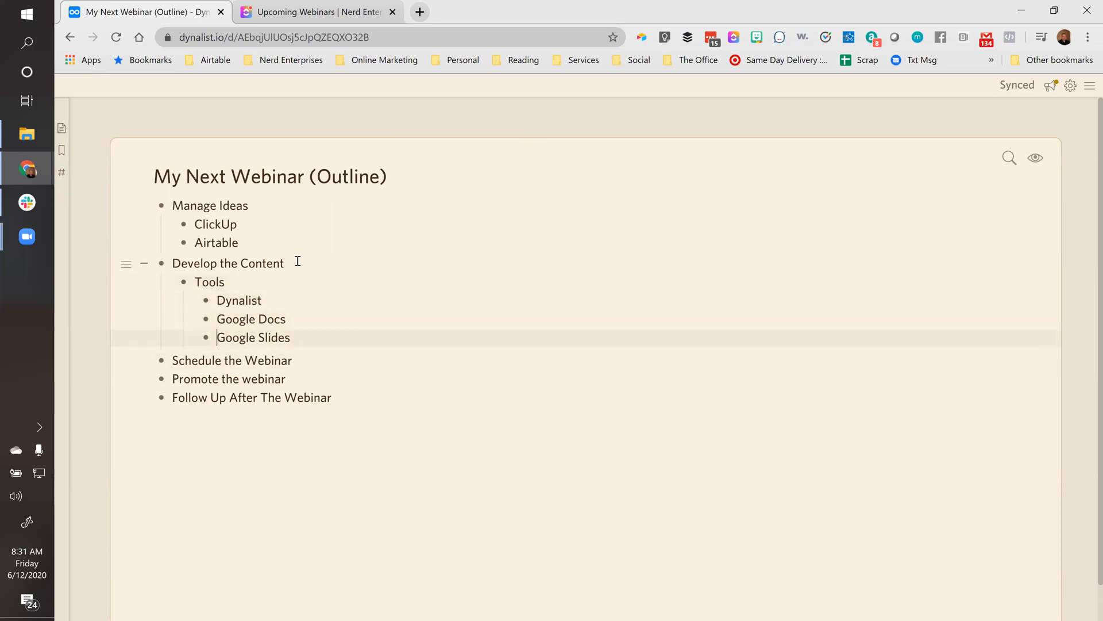
Step: Add The Outline at the same level as Tools, with the sub-item "Start with a Topic (A webinar on how to do webinars) (ie a Title)"
key(Return)
key(shift+Tab)
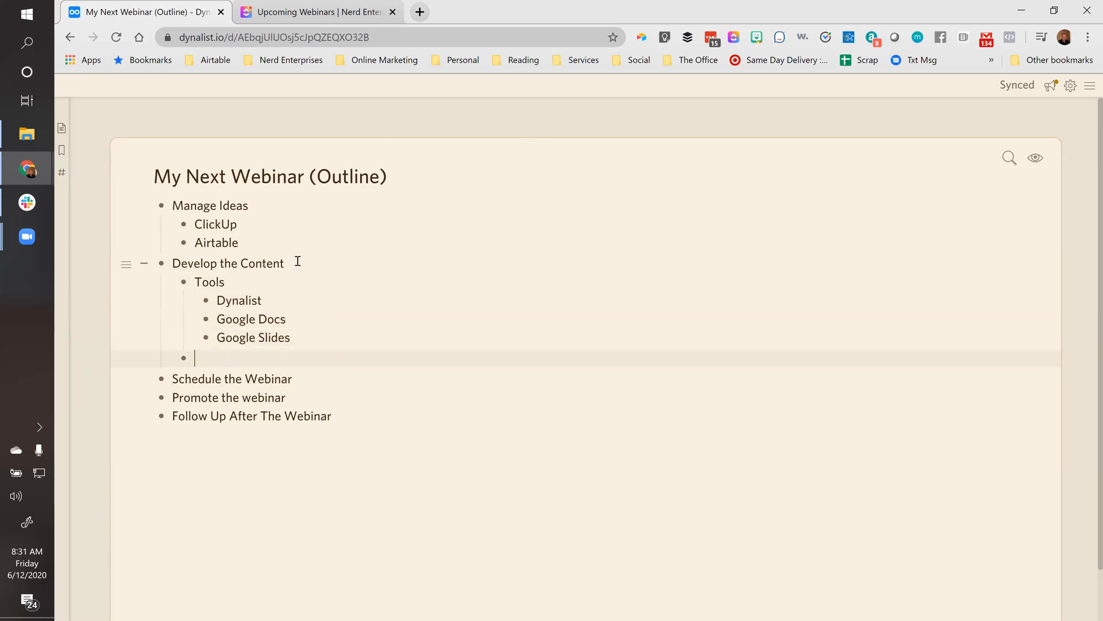
text(The Outline)
key(Return)
key(Tab)
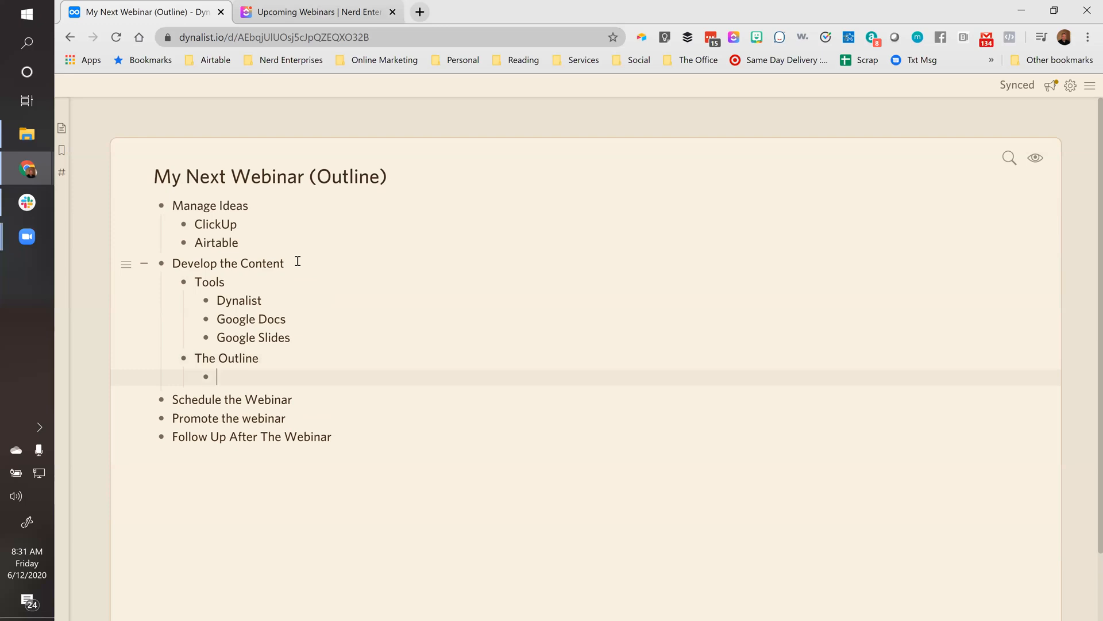
text(Start with a Topi)
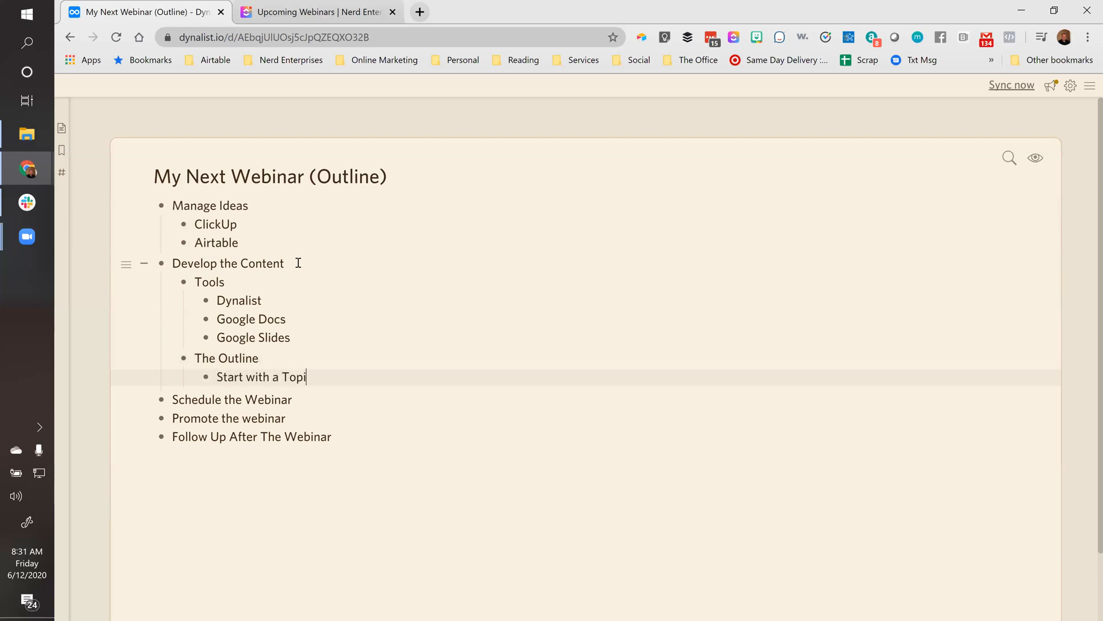
text(c (A webinar on how)
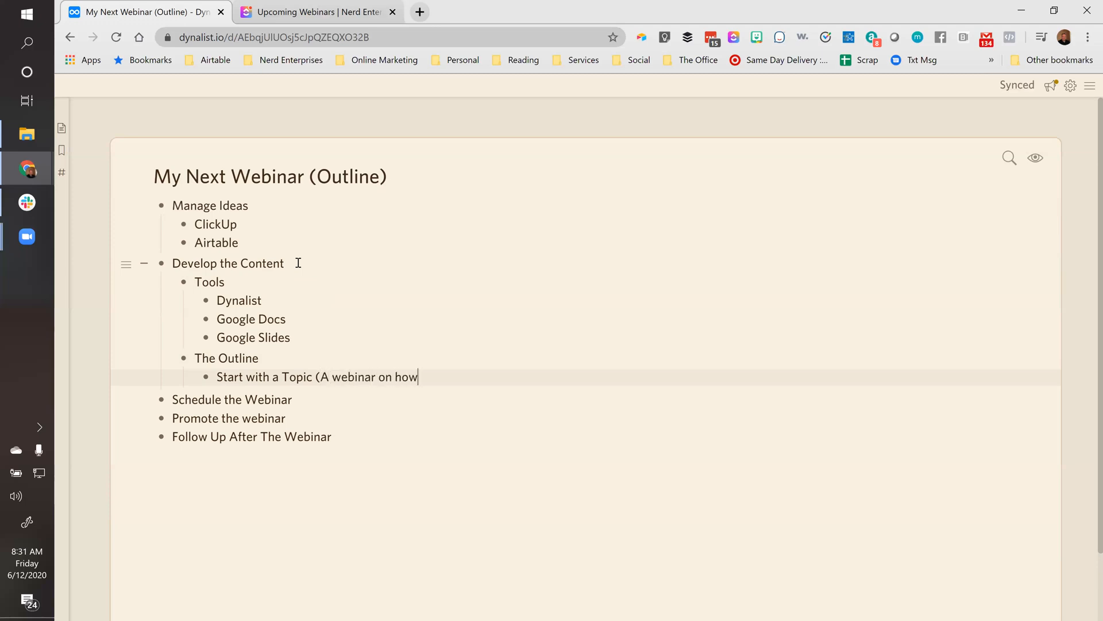
text( to do webi)
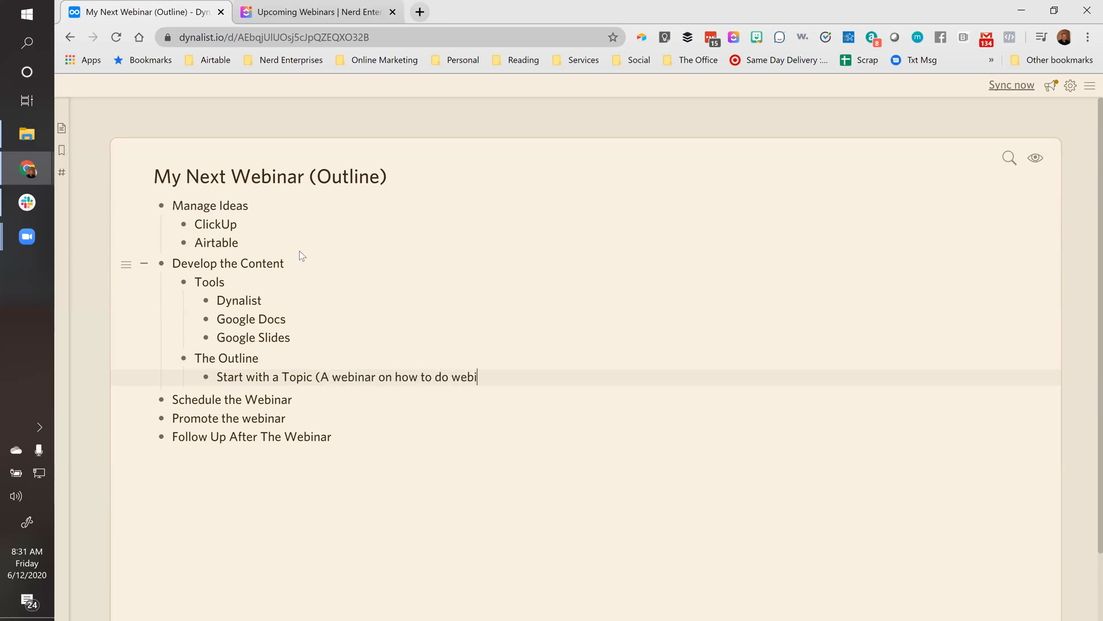
text(nars) (ie a Title))
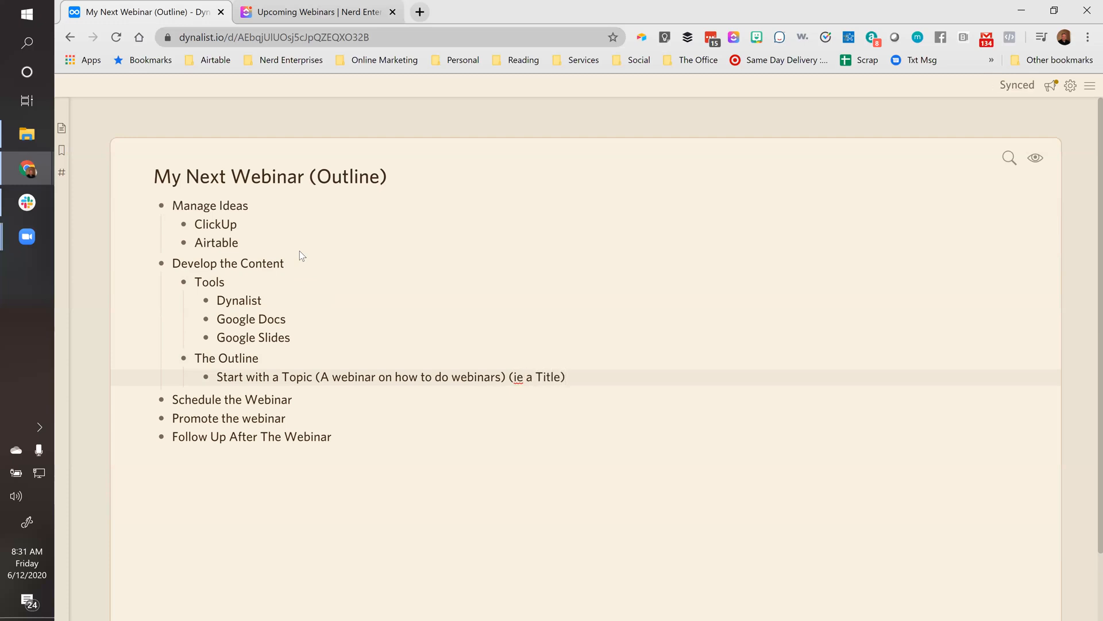
Step: Add the item "What am I going to show people that the couldn't do before (or didn't know)?" under The Outline
key(Return)
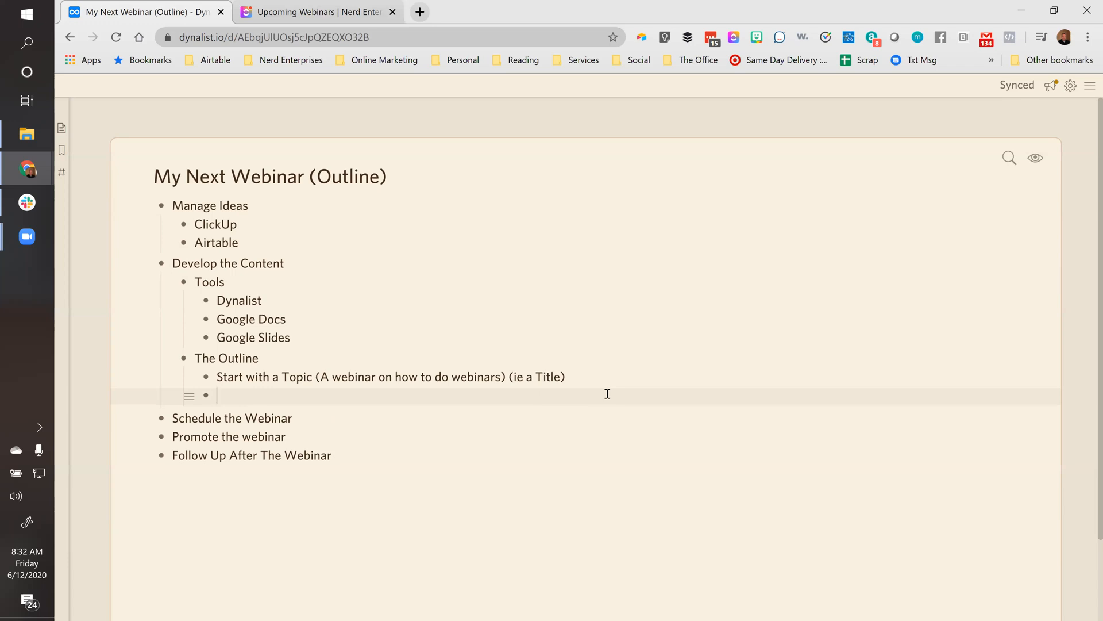
text(What am I going to show people that the could)
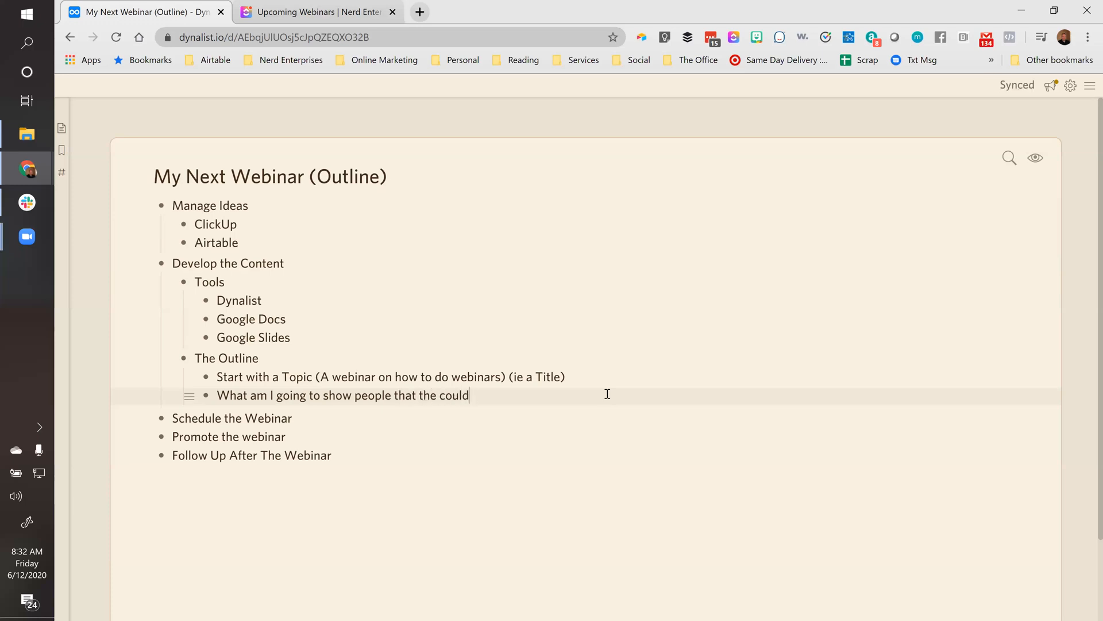
text(n't do before (or d)
text(idn't)
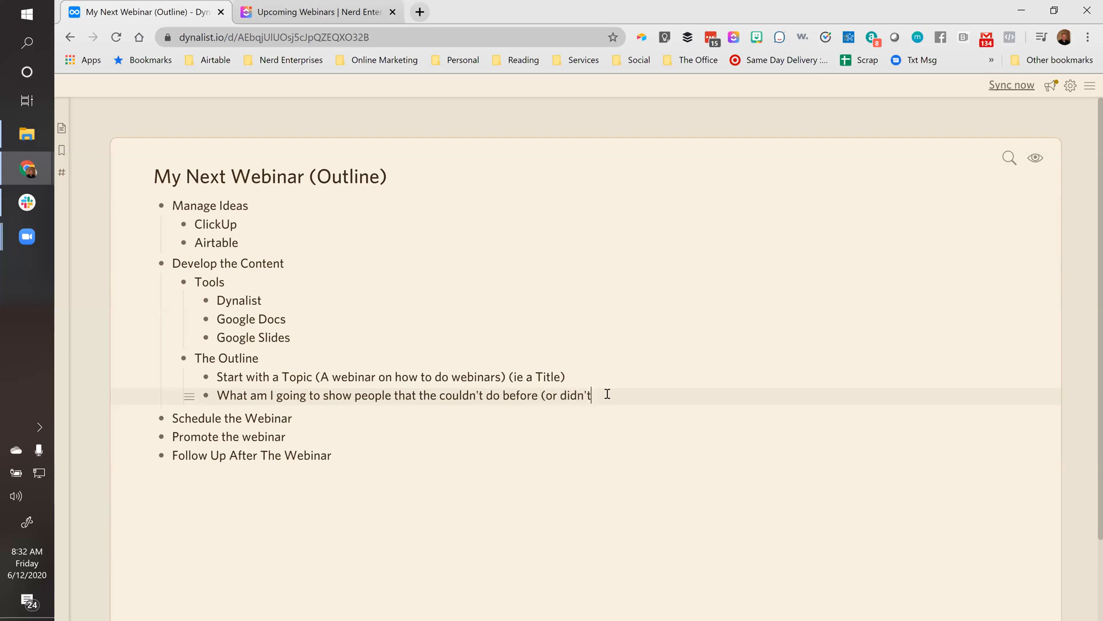
text( know)?)
key(Return)
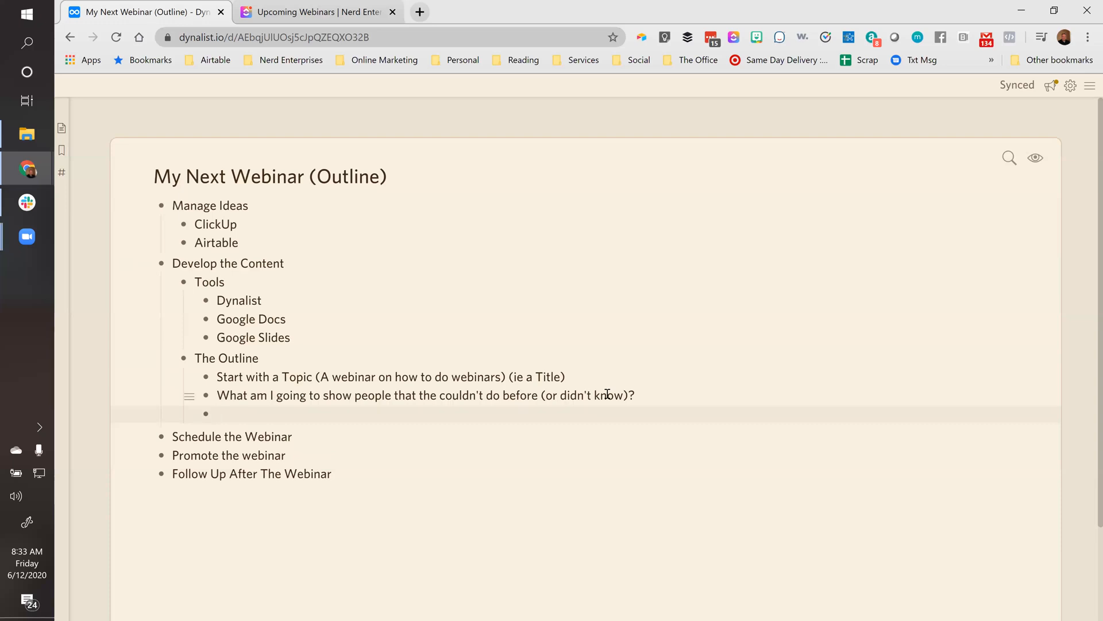
Step: Insert an Objectives item directly under The Outline and nest the topic and "What am I going to show people" items beneath it
key(Up)
key(Up)
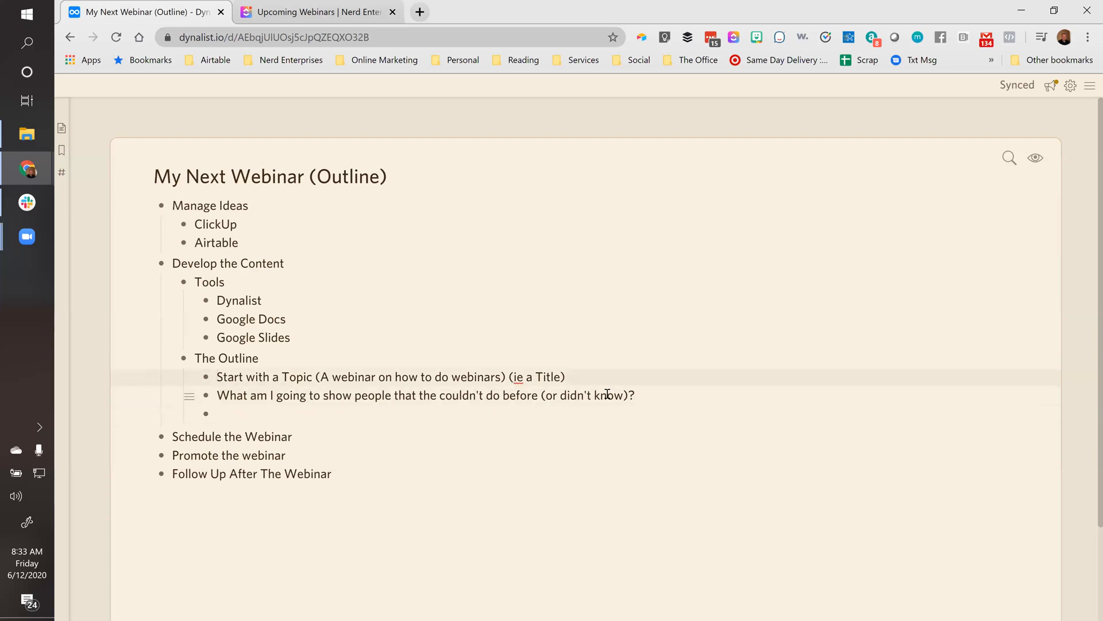
text(Objectives)
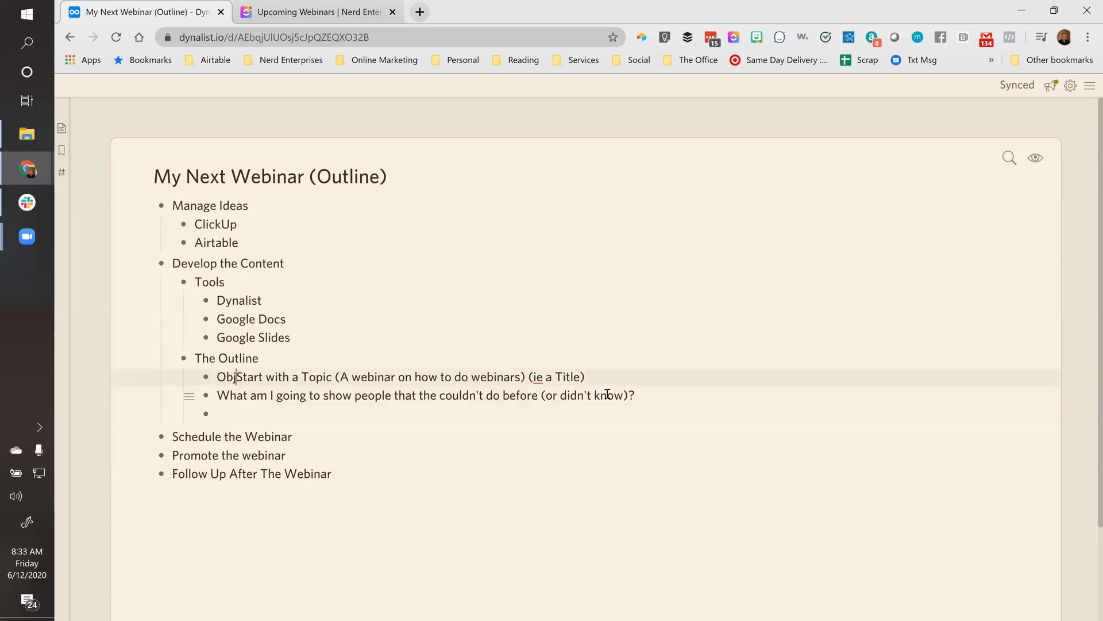
key(Return)
key(shift+Down)
key(shift+Down)
key(Tab)
key(Up)
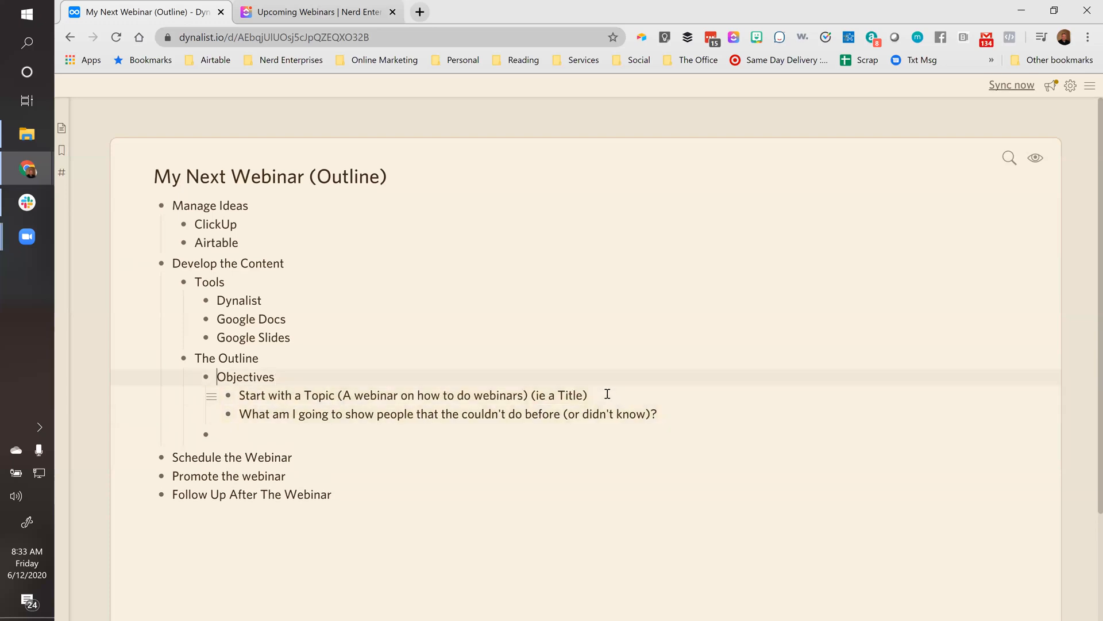
Step: Move Objectives with its sub-items to the outline's first level, between Manage Ideas and Develop the Content
key(shift+Tab)
key(shift+Tab)
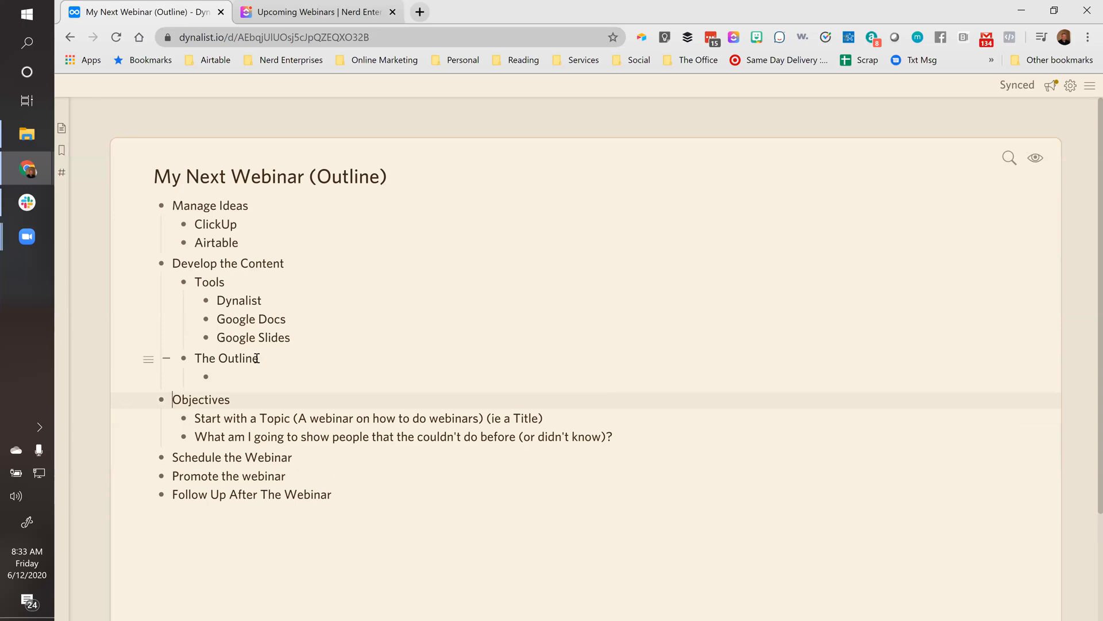
drag(161, 399, 205, 266)
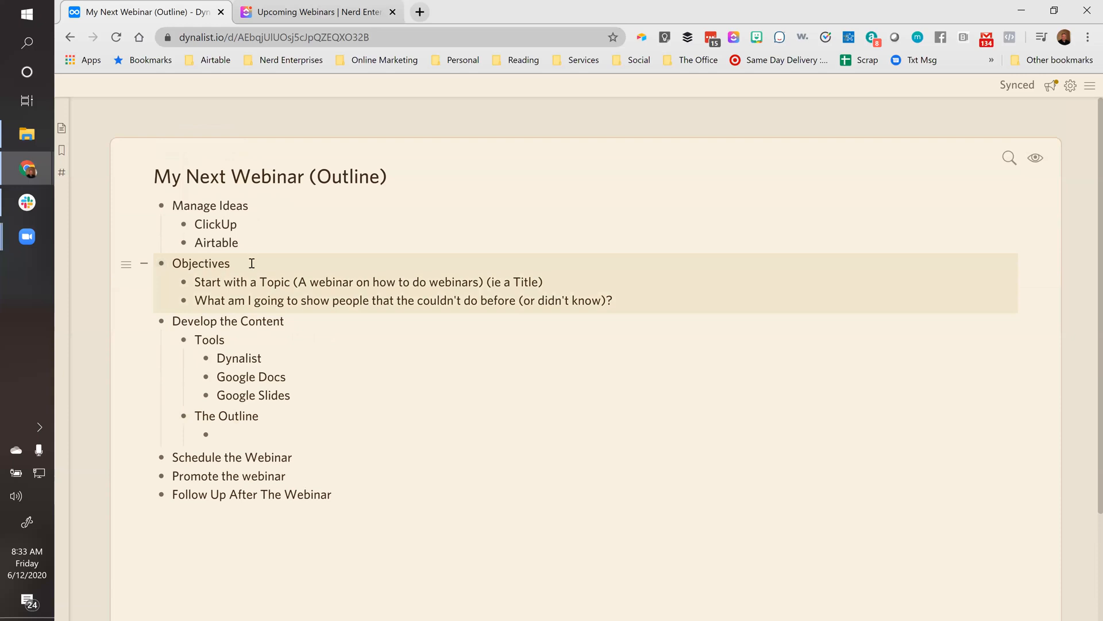
Step: Add "What do I want them to do by the end of the webinar?" as the last item under Objectives
click(618, 301)
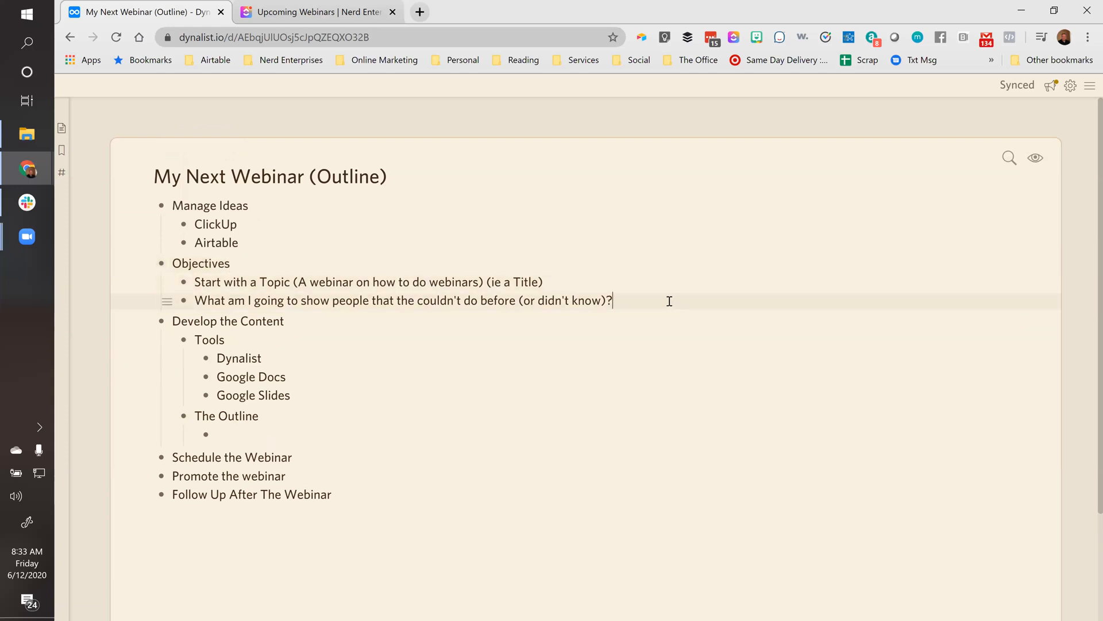
key(Return)
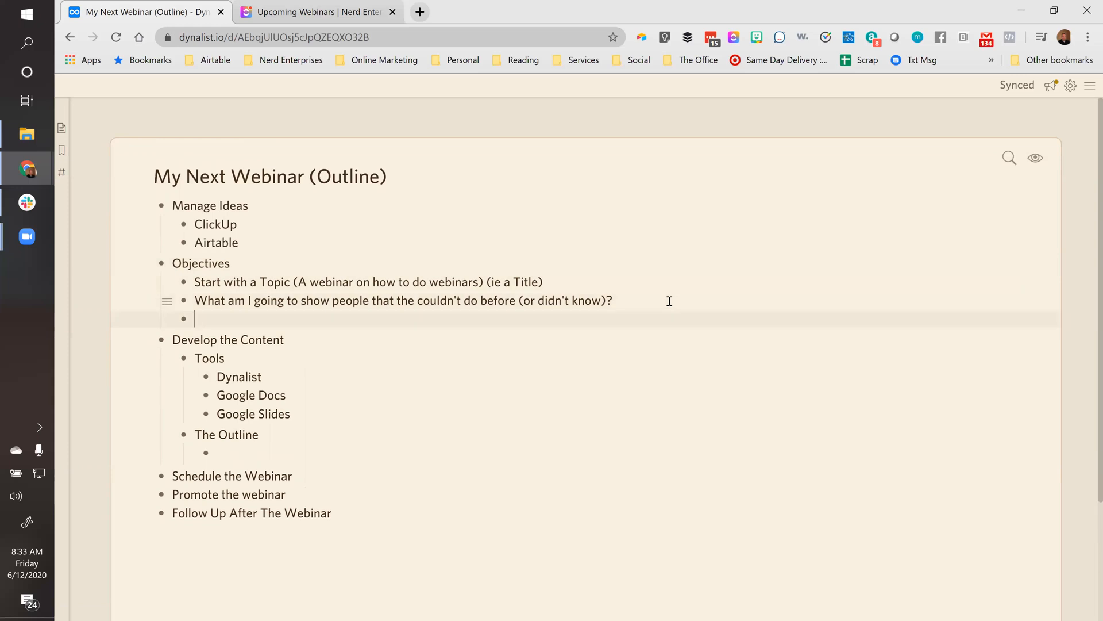
text(What do I want them to do by )
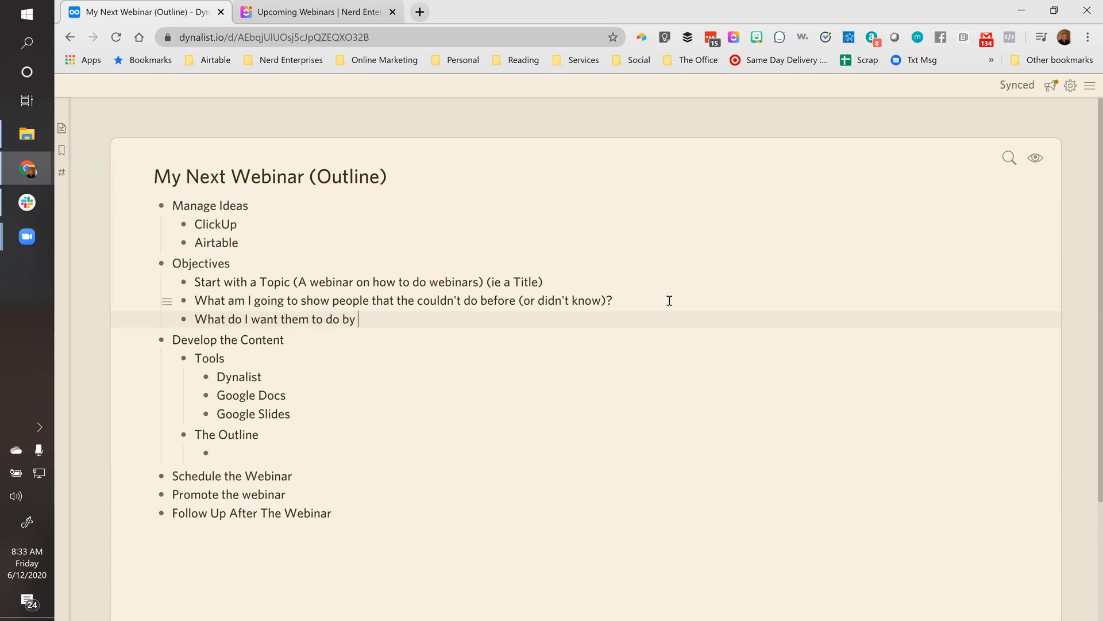
text(he end)
key(BackSpace)
key(BackSpace)
key(BackSpace)
key(BackSpace)
key(BackSpace)
key(BackSpace)
text(the end of )
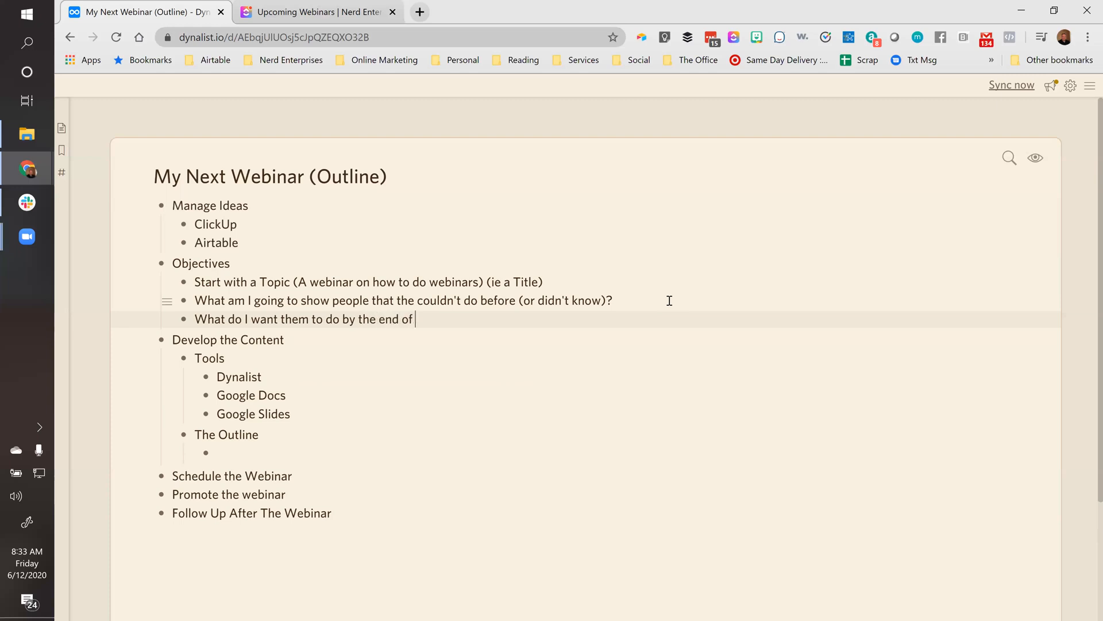
text(the webinar?)
Step: Nest "Give me their email?", "Buy Sign up for something?" and "Refer people to you" beneath the end-of-webinar question
key(Return)
key(Tab)
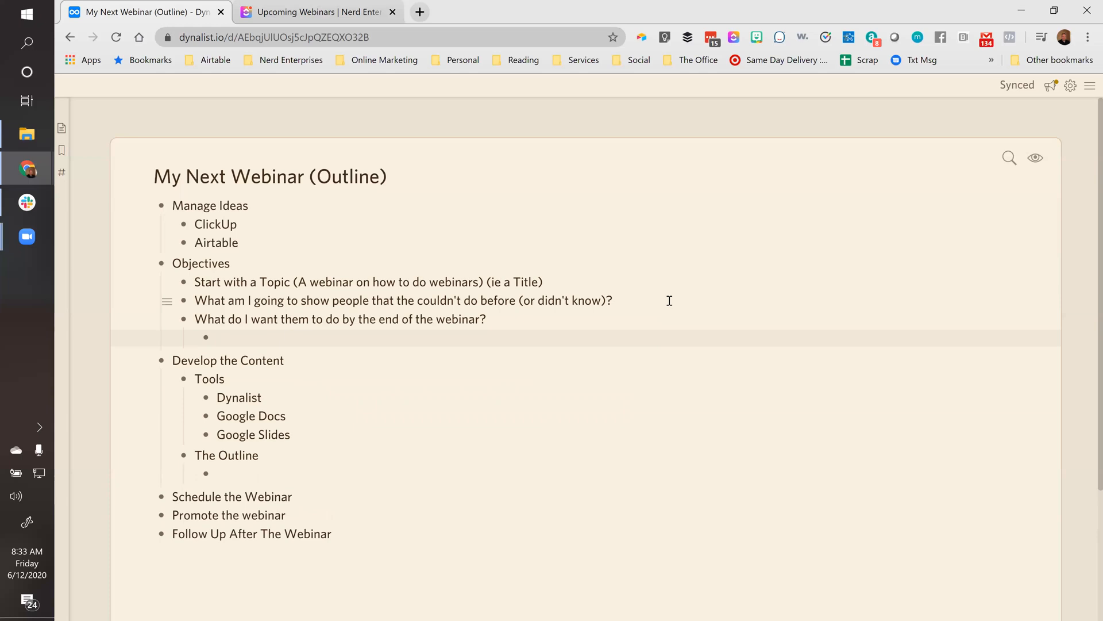
text(Give me their email)
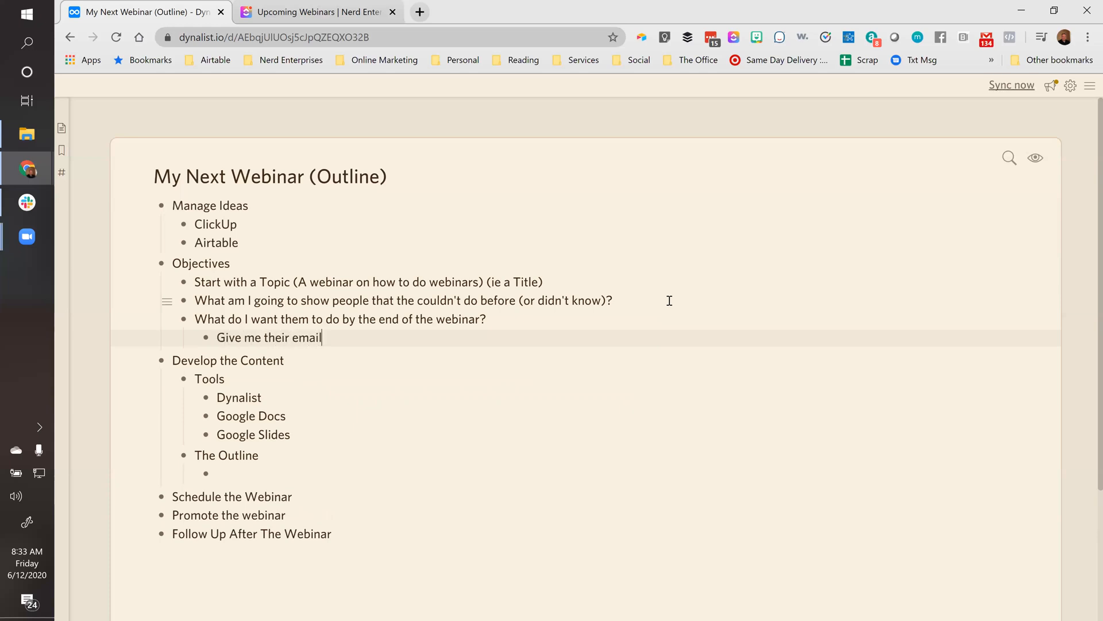
text(?)
key(Return)
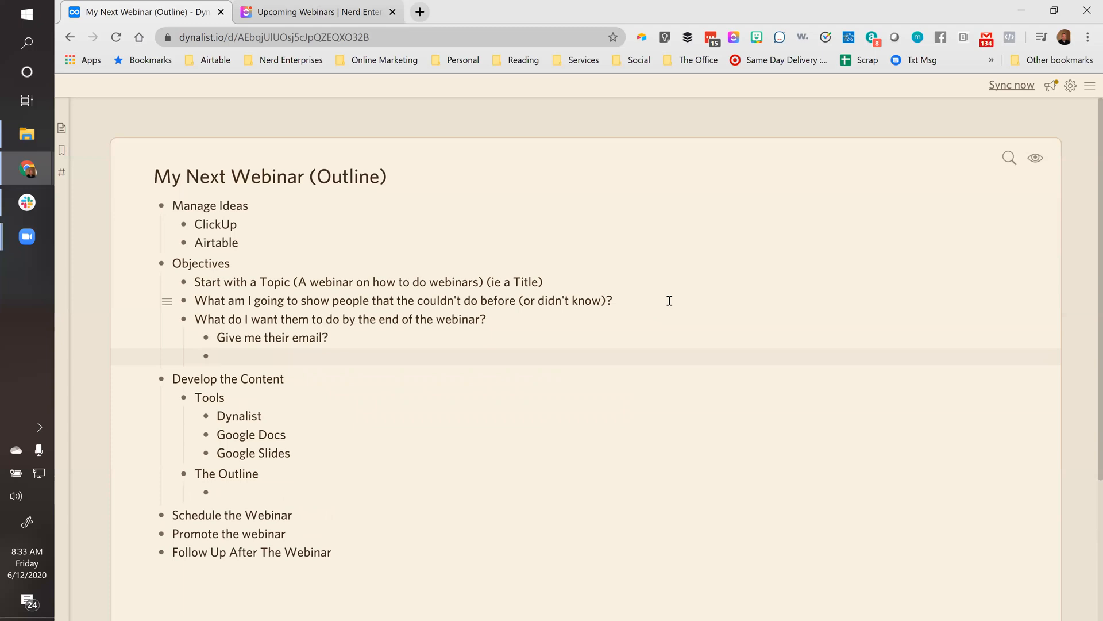
text(Buy Sign up )
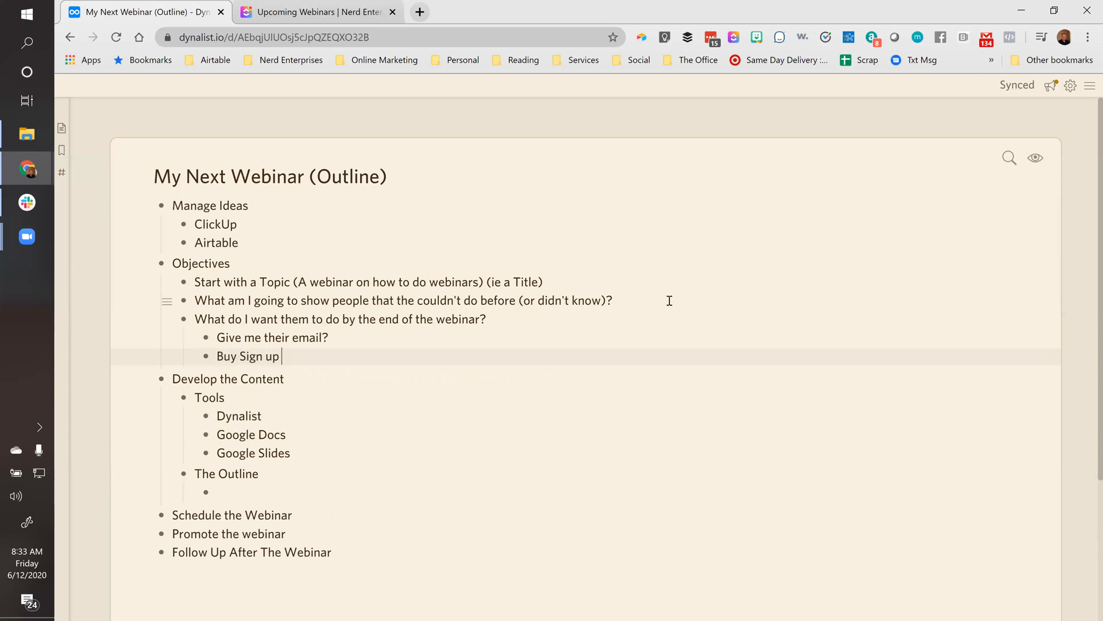
text(for something?)
key(Return)
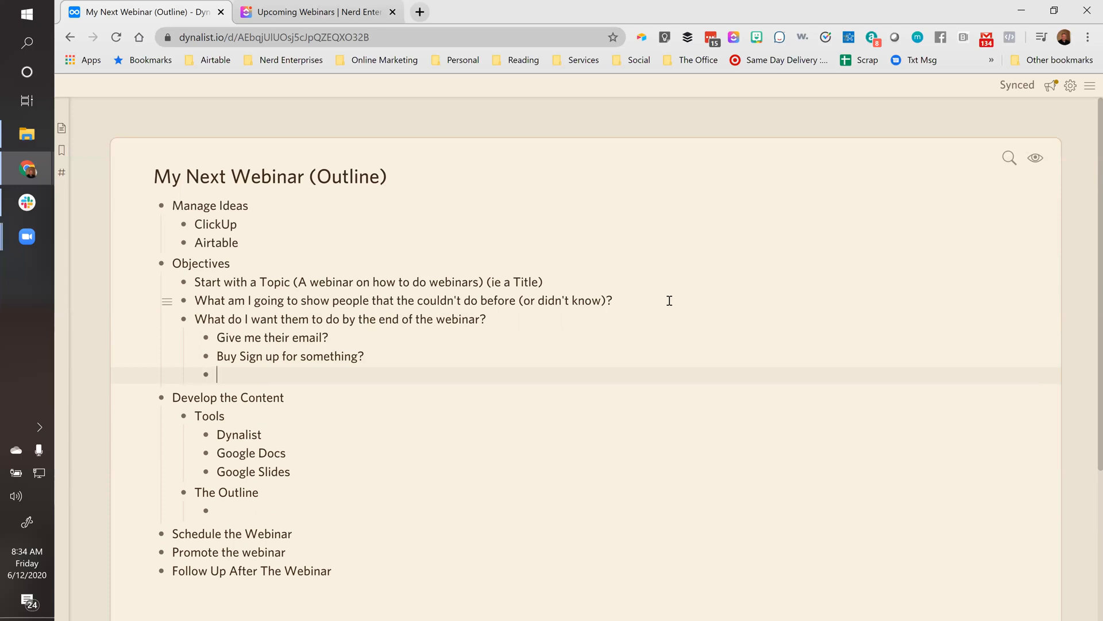
text(Refer people to )
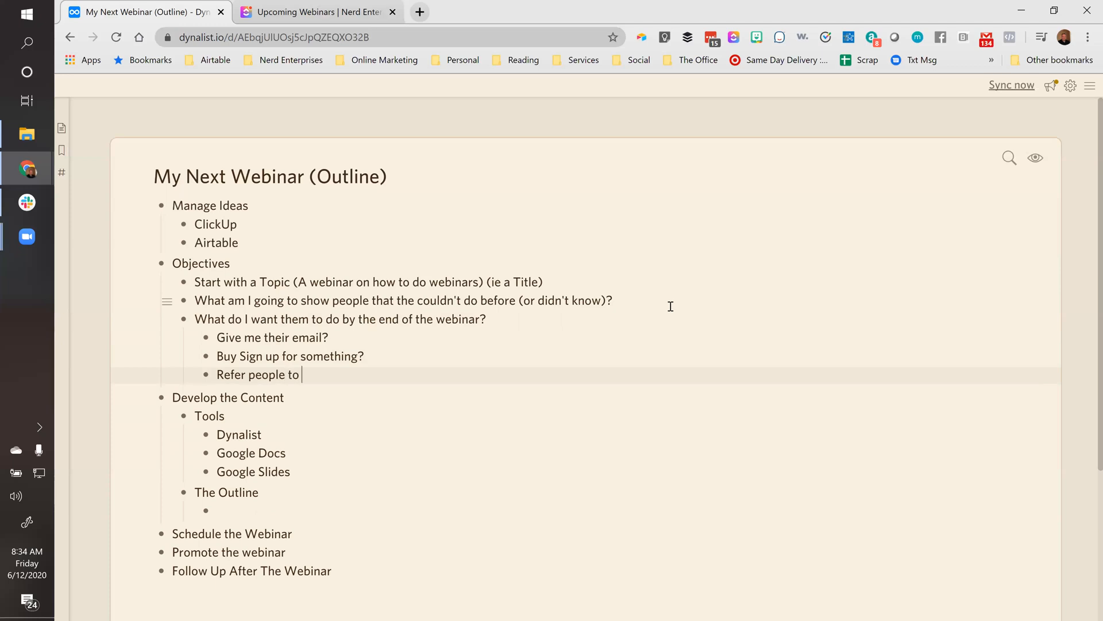
text(yo u)
click(670, 305)
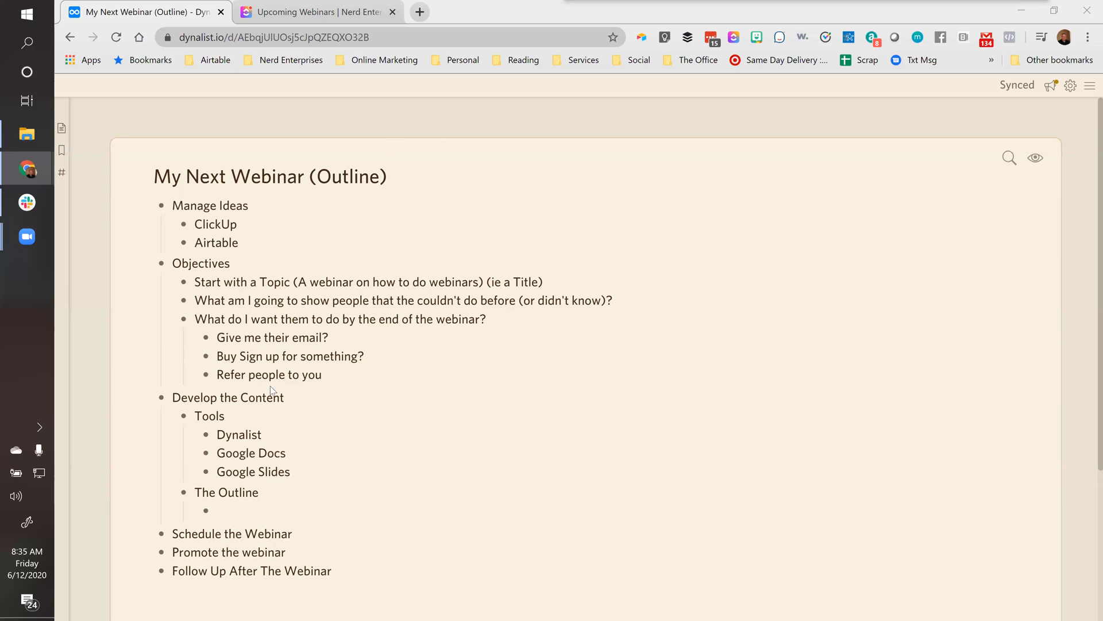
Step: Fill the empty item under The Outline with "Major Topics (H2)" and nest Content beneath it
scroll(287, 402, down, 1)
click(225, 434)
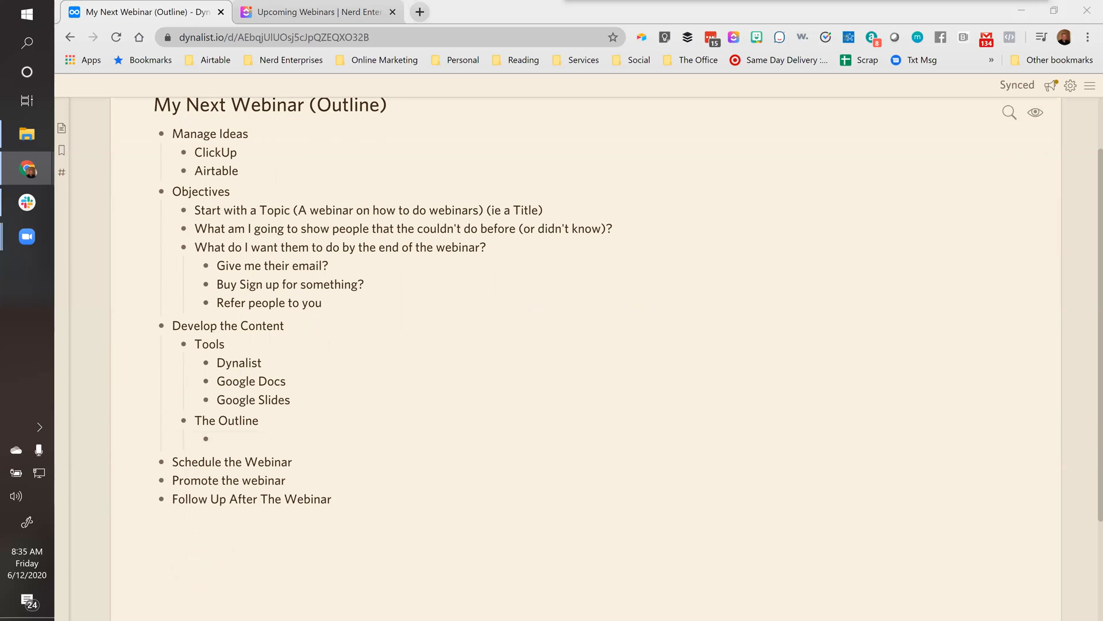
click(233, 439)
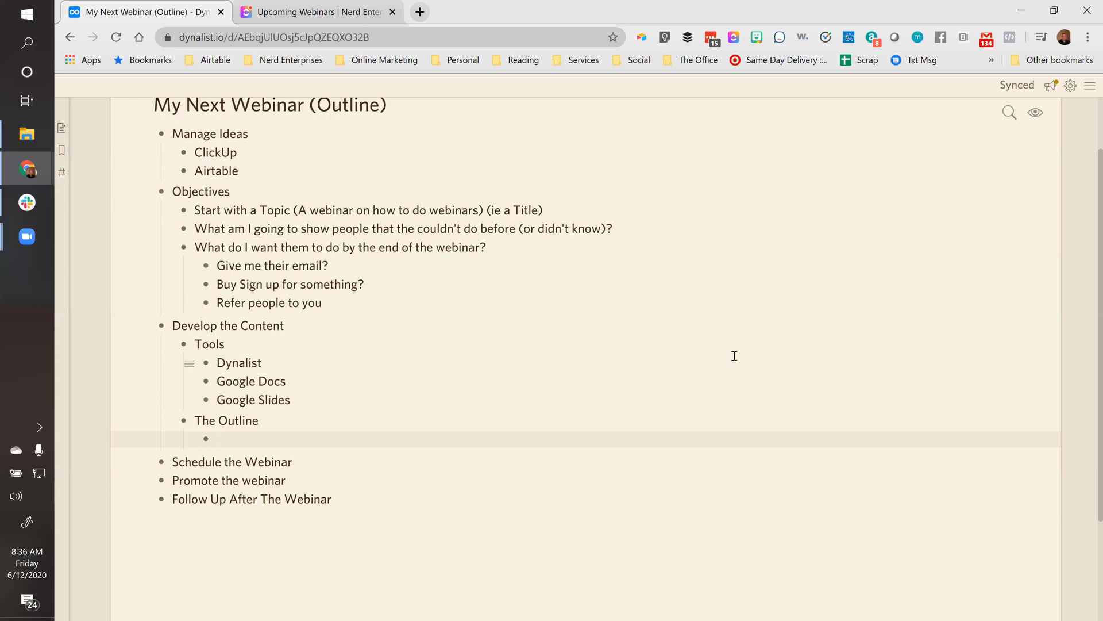
text(Major Topics (H2))
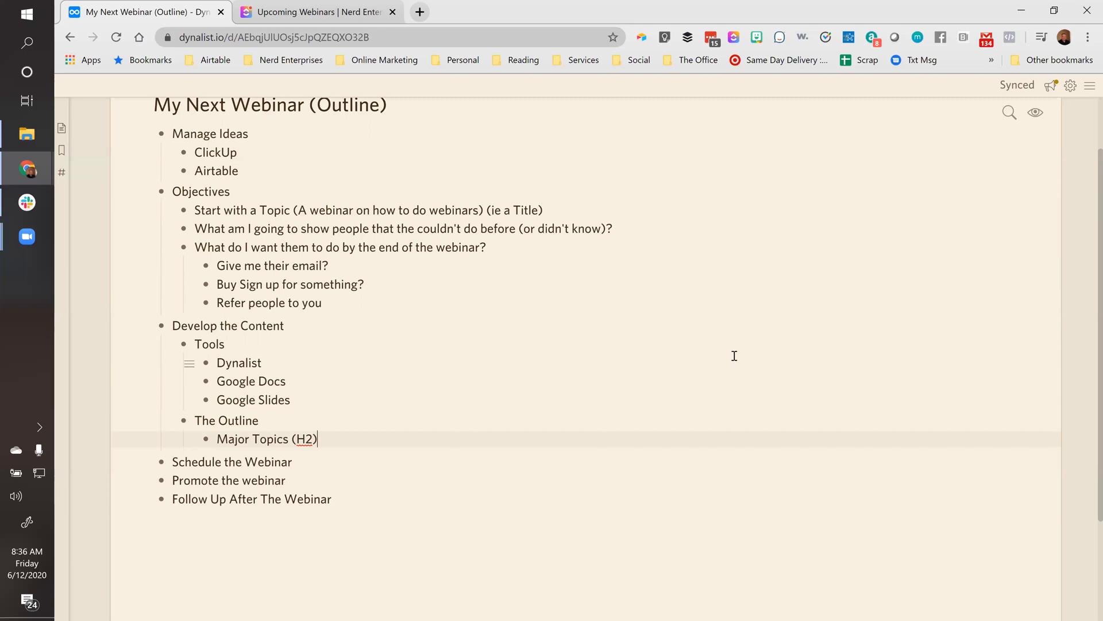
key(Return)
key(Tab)
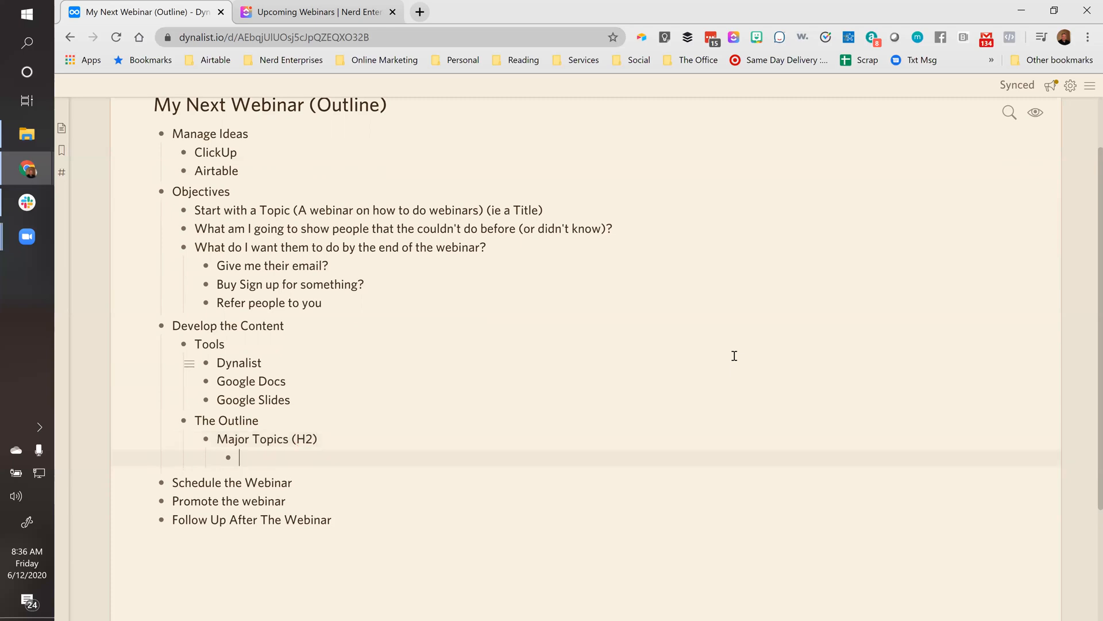
text(Content)
click(284, 424)
click(226, 440)
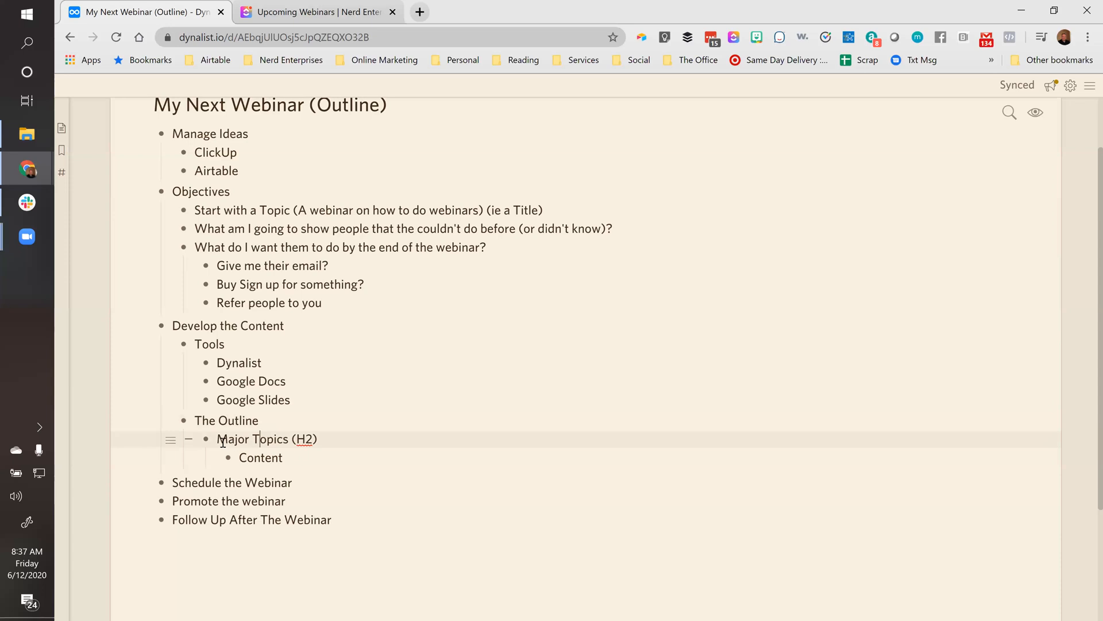
click(301, 459)
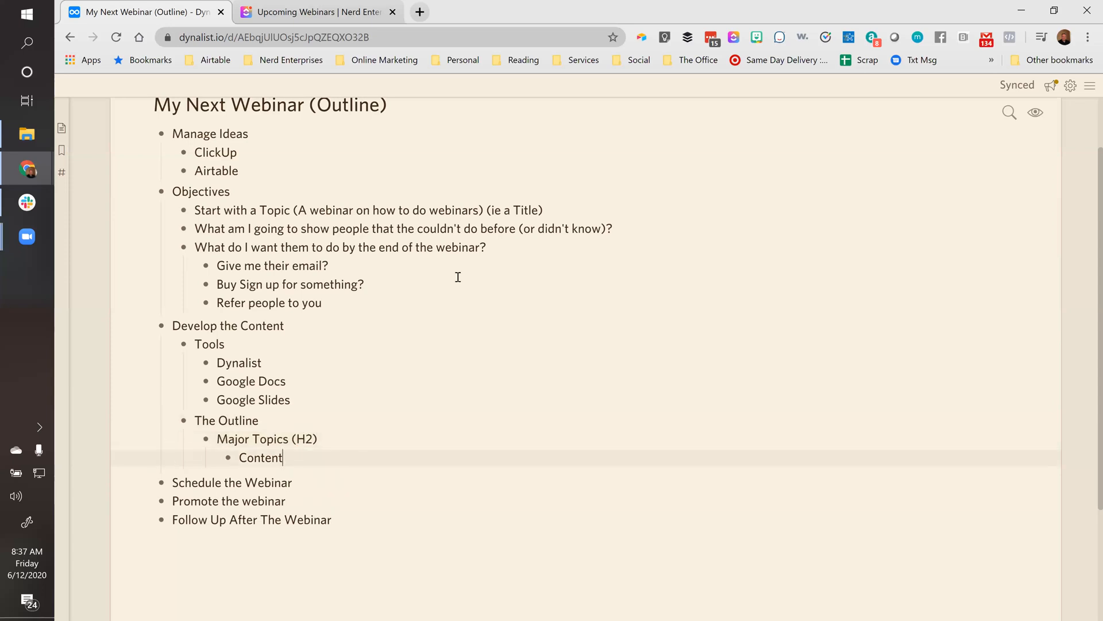
Step: Create a new blank Google Docs document in a separate browser tab
scroll(320, 322, up, 2)
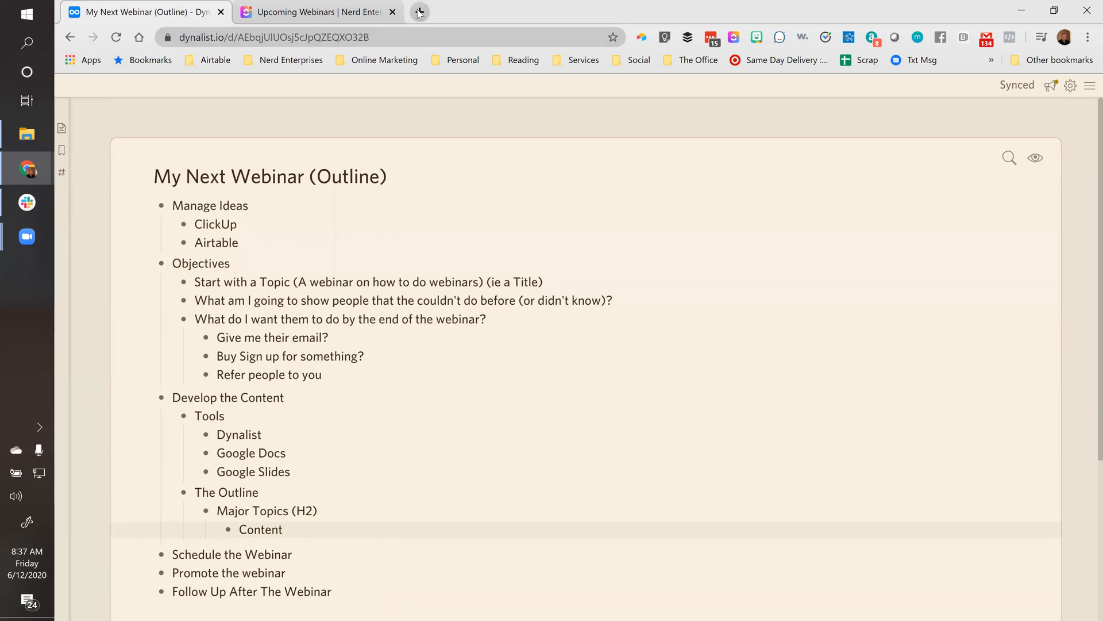
click(417, 9)
text(do)
key(Return)
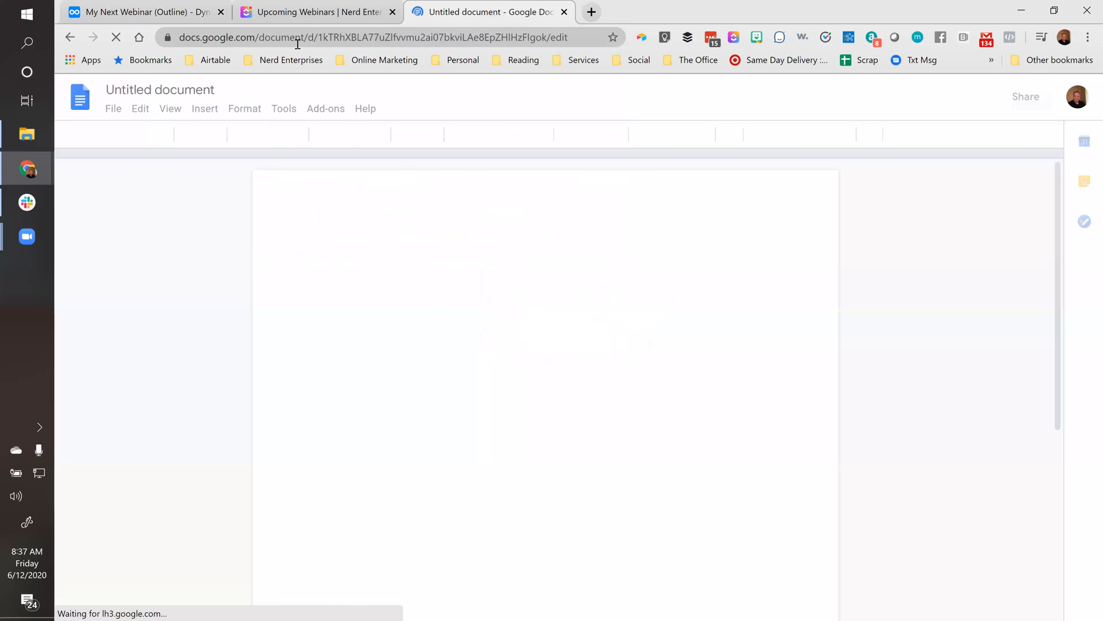
Step: Copy the entire Dynalist webinar outline and paste it into the blank Google Docs document
click(182, 12)
scroll(360, 453, down, 2)
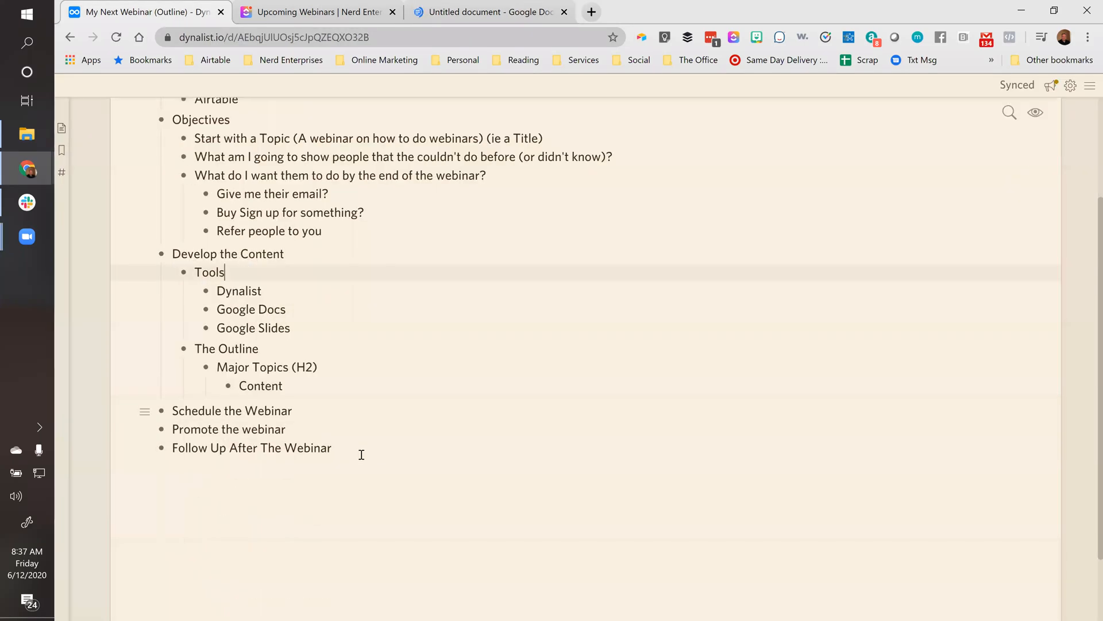
scroll(263, 345, up, 2)
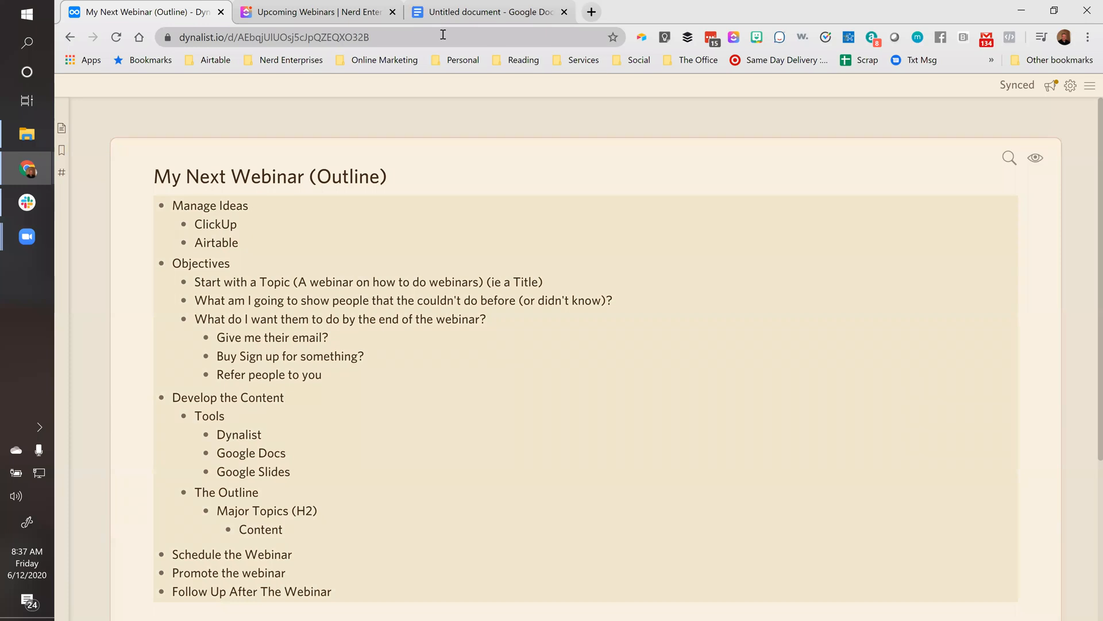
click(465, 11)
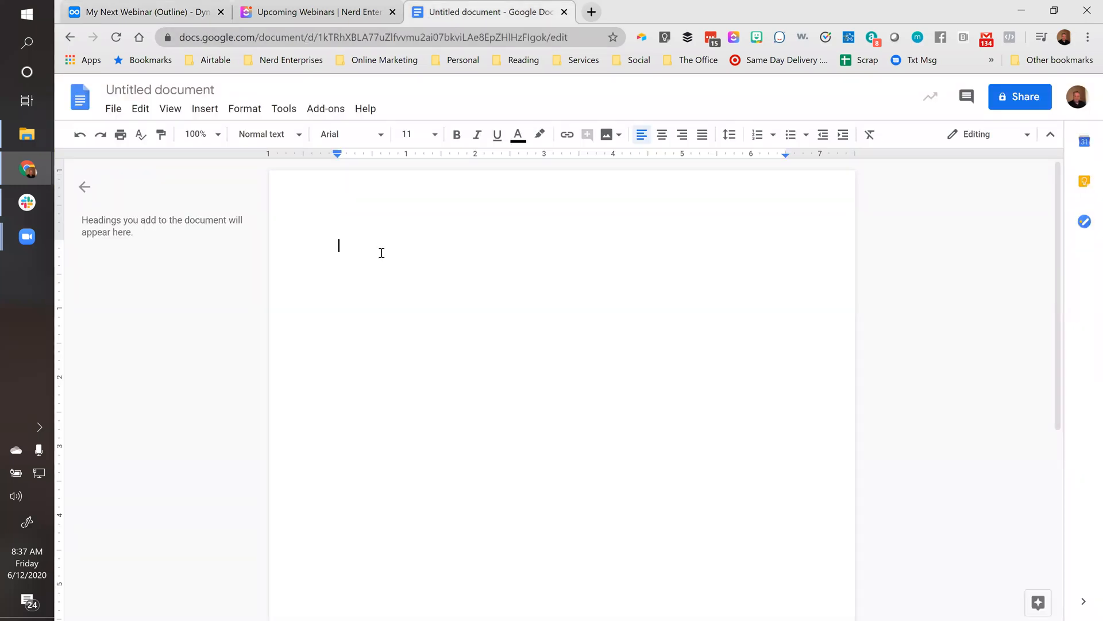
text(Manage Ideas ClickUp Airtable Objectives Start with a Topic (A webinar on how to do webinars) (ie a Title) What am I going to show people that the couldn't do before (or didn't know)? What do I want them to do by the end of the webinar? Give me their email? Buy Sign up for something? Refer people to you Develop the Content Tools Dynalist Google Docs Google Slides The Outline Major Topics (H2) Content Schedule the Webinar Promote the webinar Follow Up After The Webinar)
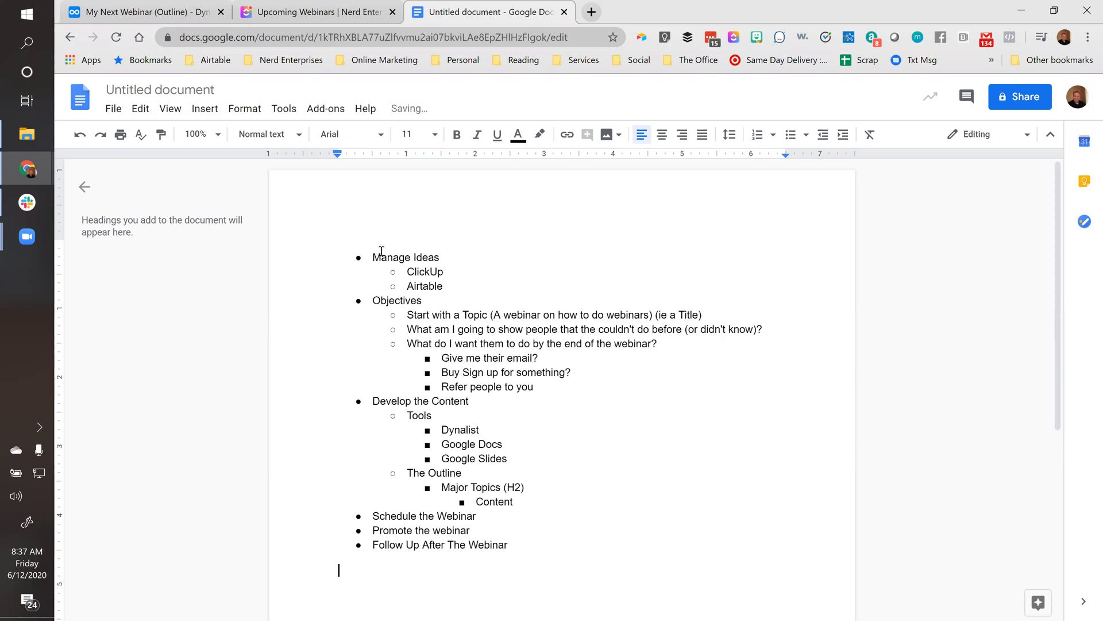
Step: Delete the Manage Ideas and Objectives sections with all their sub-items, including the empty bullet left above Develop the Content
scroll(441, 388, down, 1)
scroll(440, 388, up, 1)
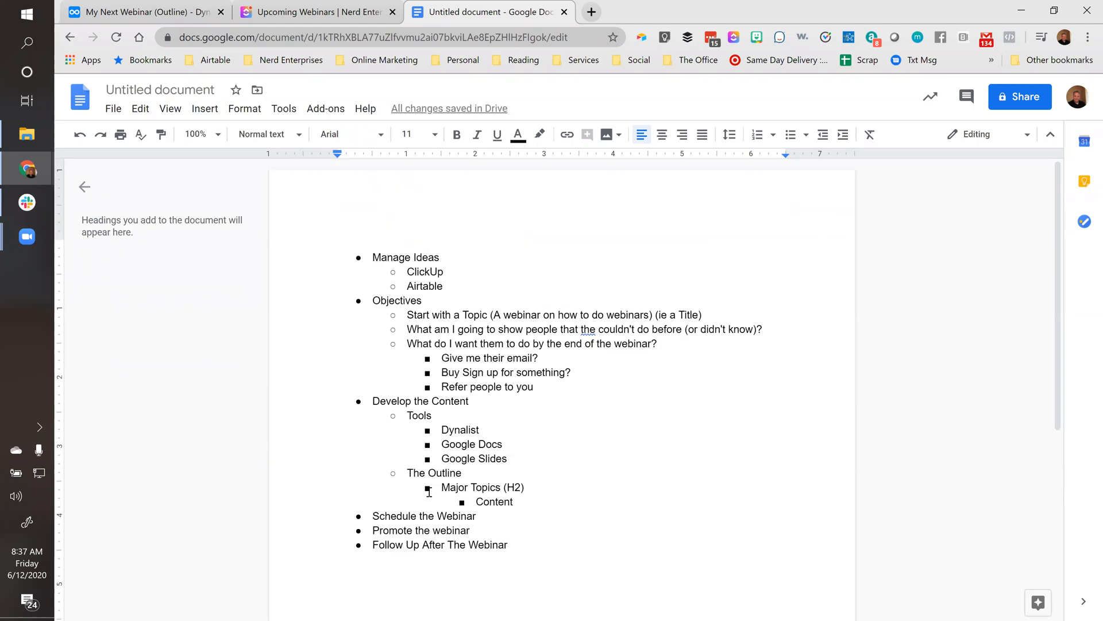
scroll(414, 483, down, 1)
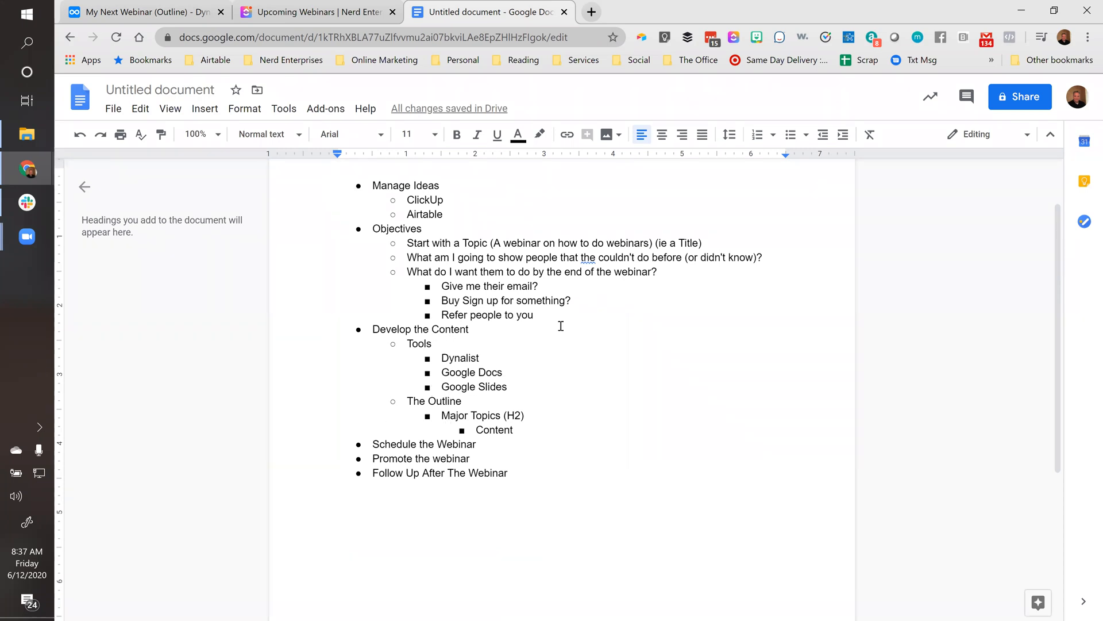
drag(554, 315, 319, 189)
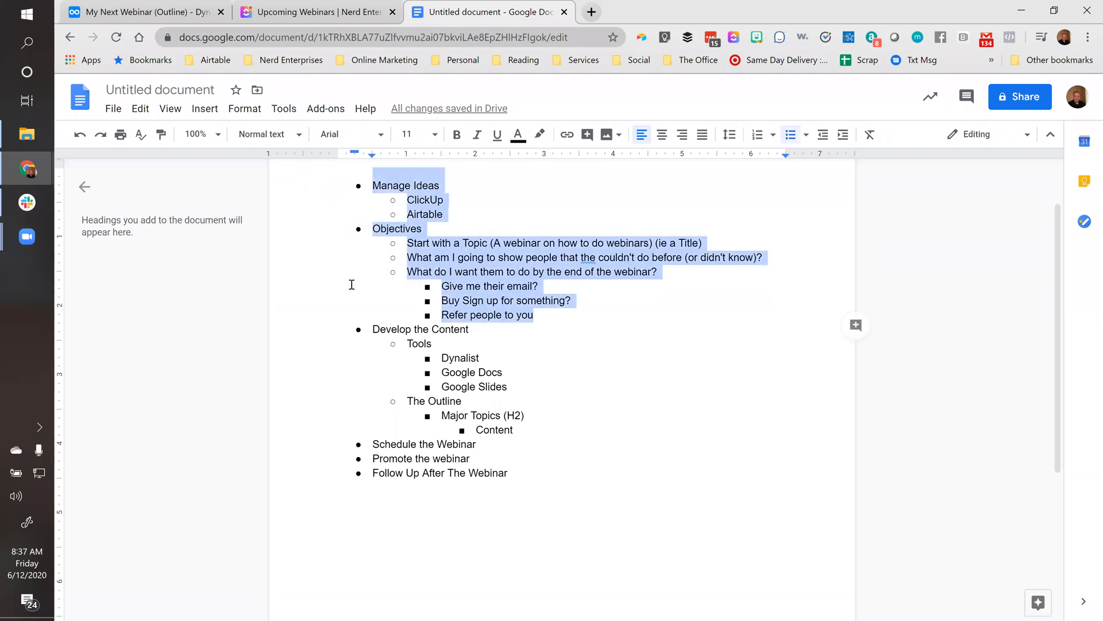
scroll(624, 285, up, 1)
key(Delete)
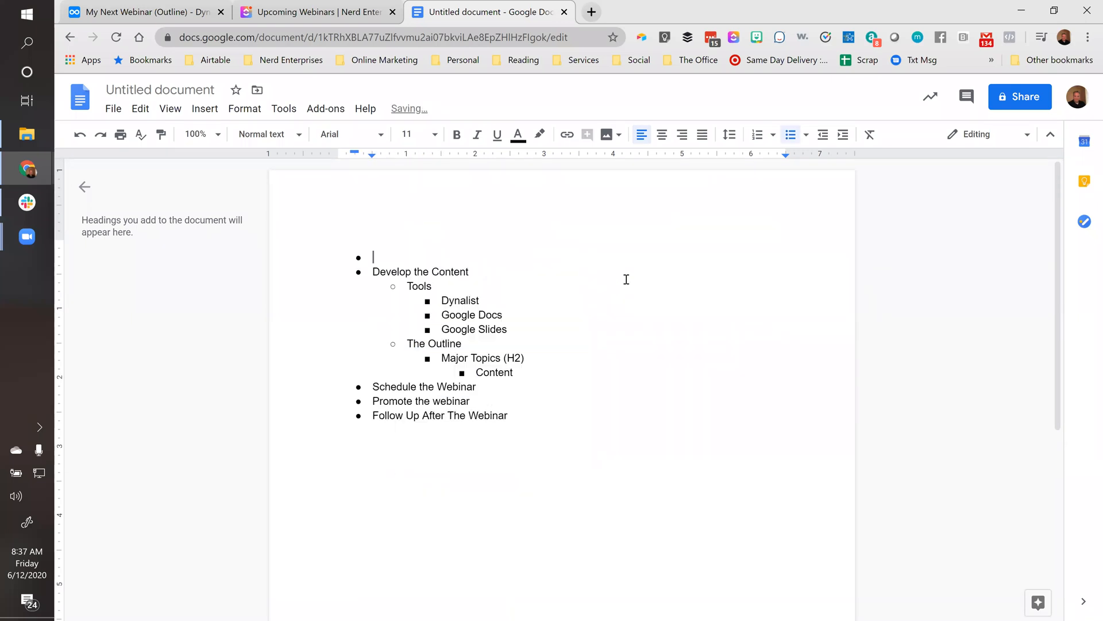
key(Delete)
click(451, 273)
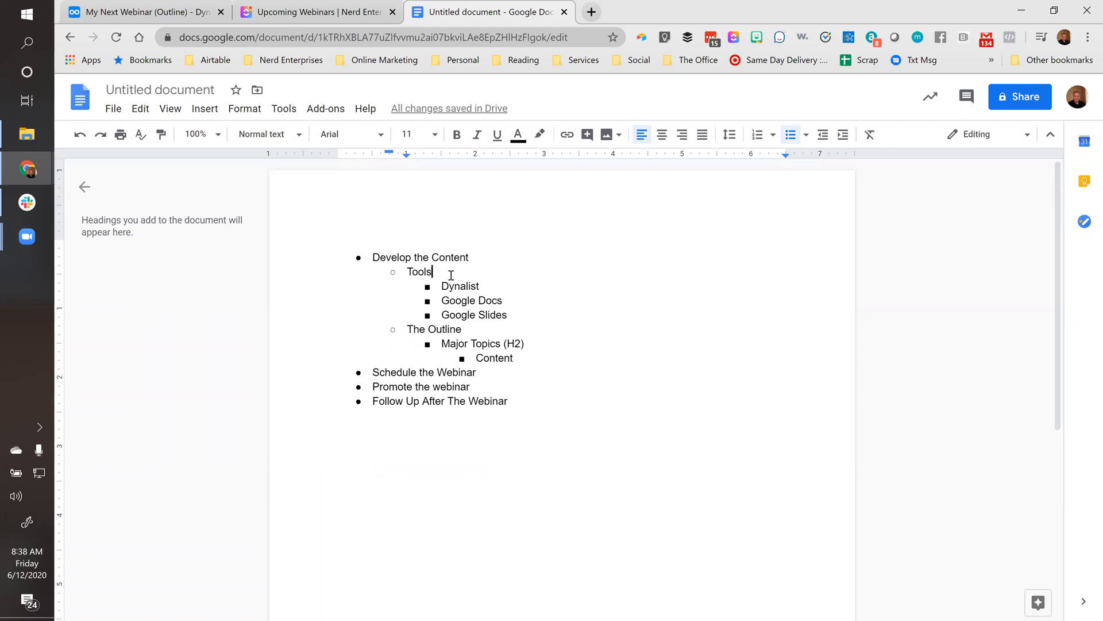
click(483, 286)
drag(441, 301, 509, 310)
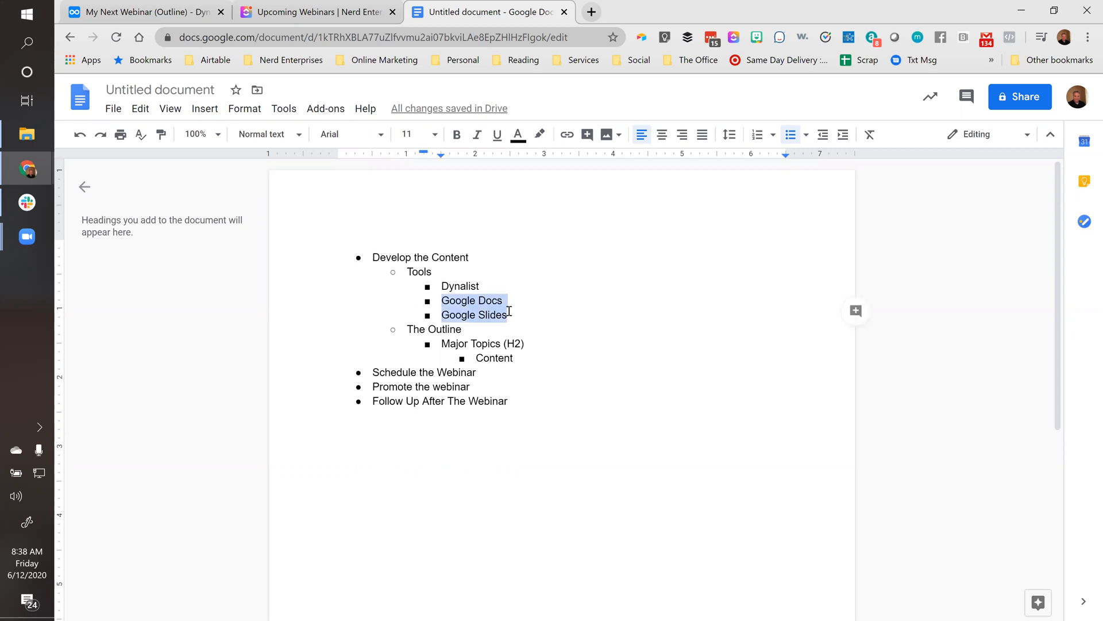
click(509, 312)
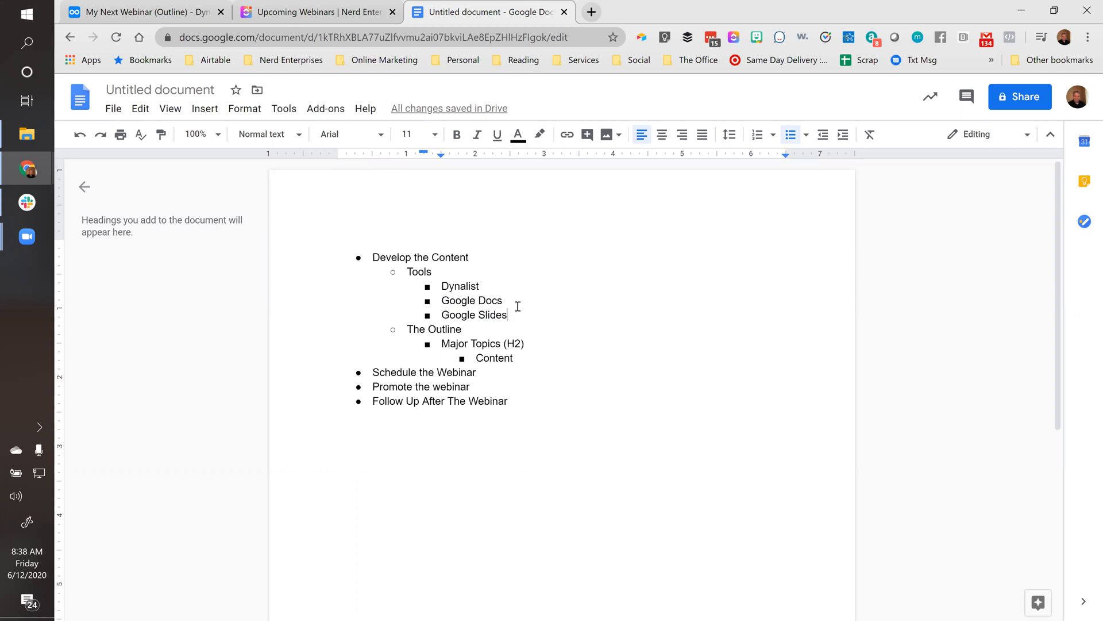
click(481, 326)
Step: Delete the text of the Schedule the Webinar, Promote the webinar and Follow Up After The Webinar items
scroll(476, 336, down, 1)
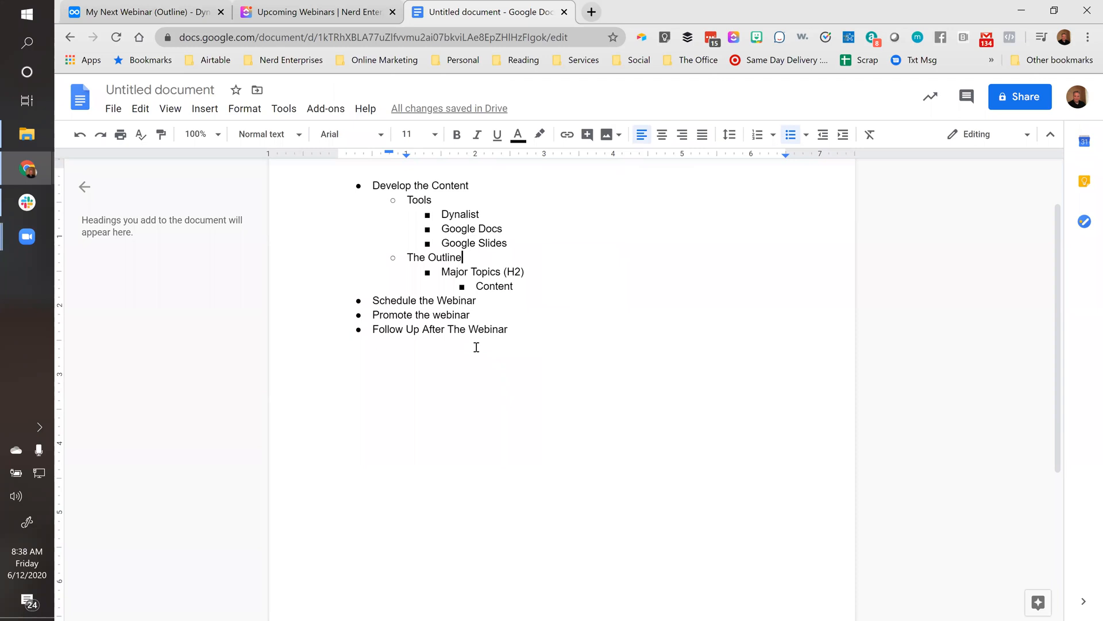
drag(535, 322, 336, 304)
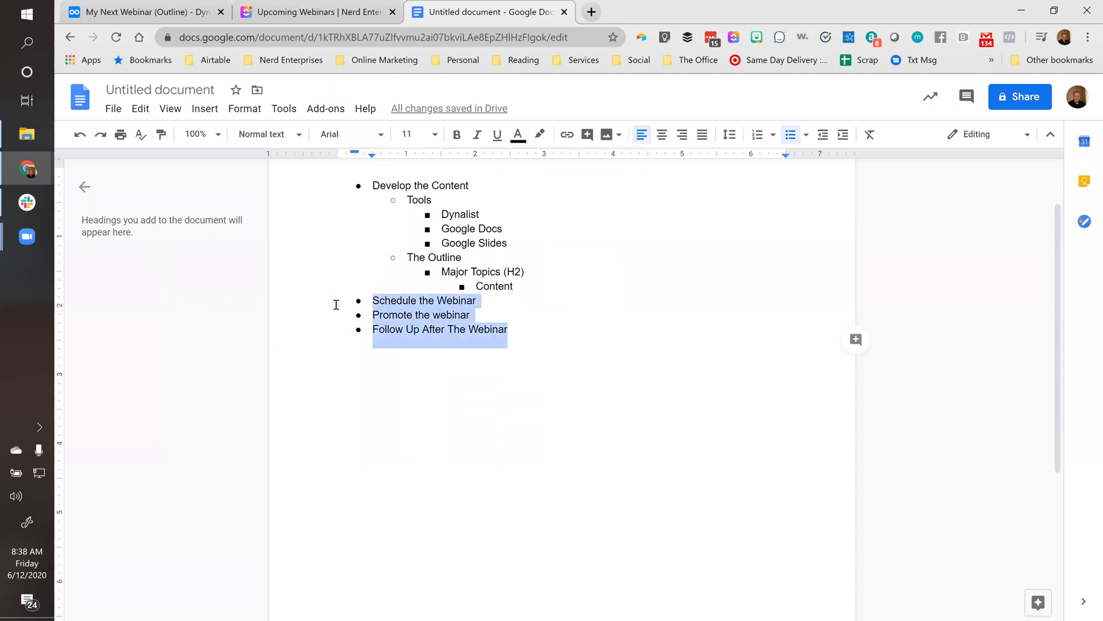
key(BackSpace)
scroll(345, 322, up, 1)
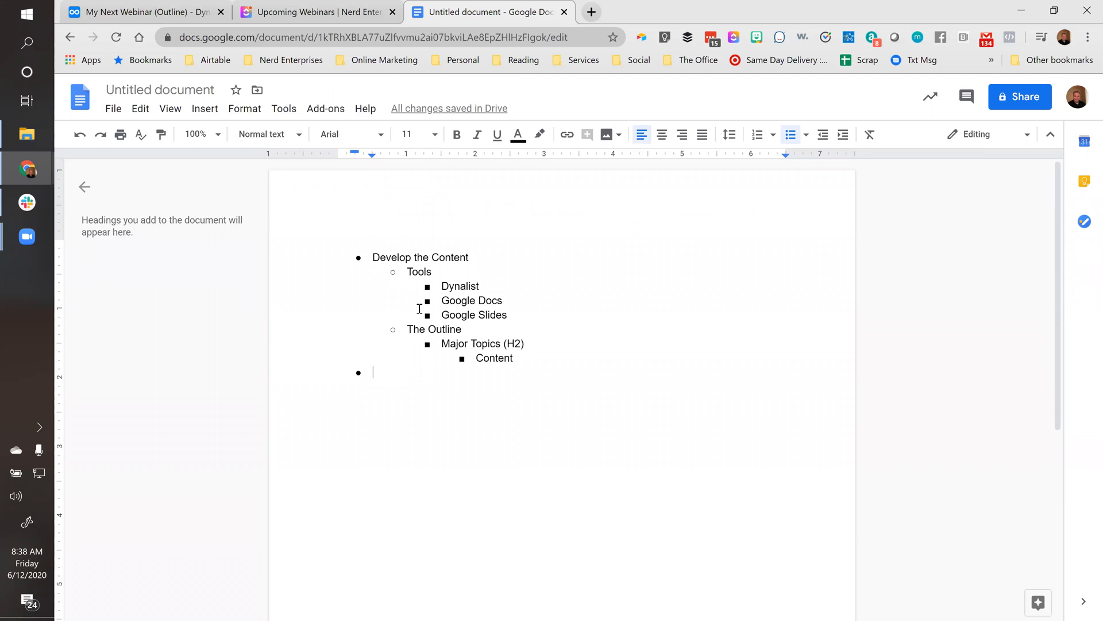
Step: Apply the Heading 2 style to the Major Topics (H2) item under The Outline
click(526, 360)
click(541, 341)
triple_click(541, 342)
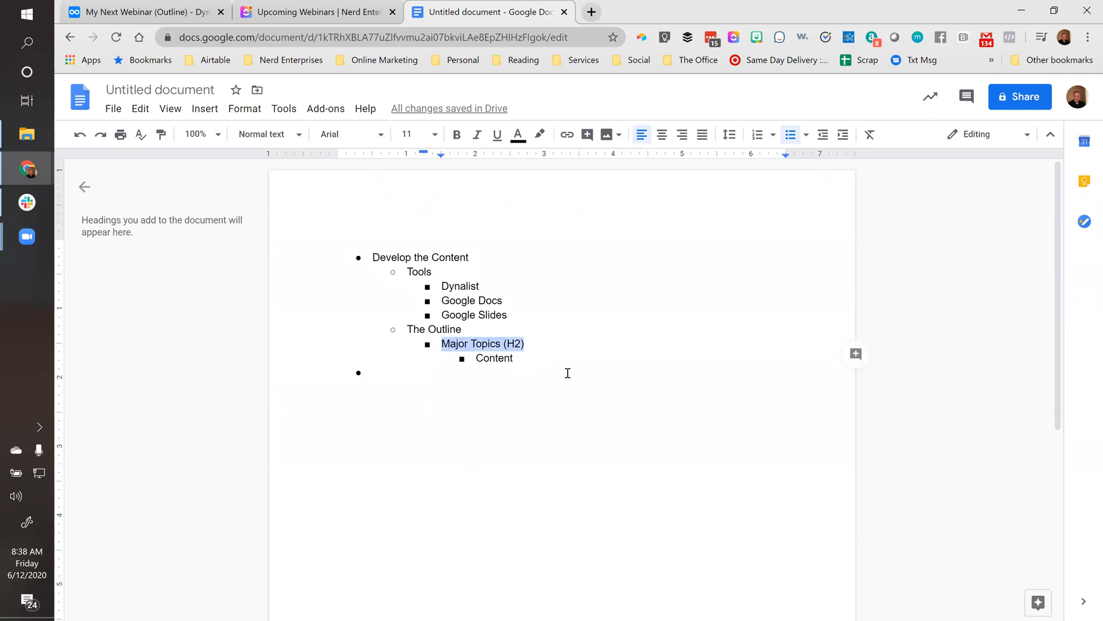
click(265, 138)
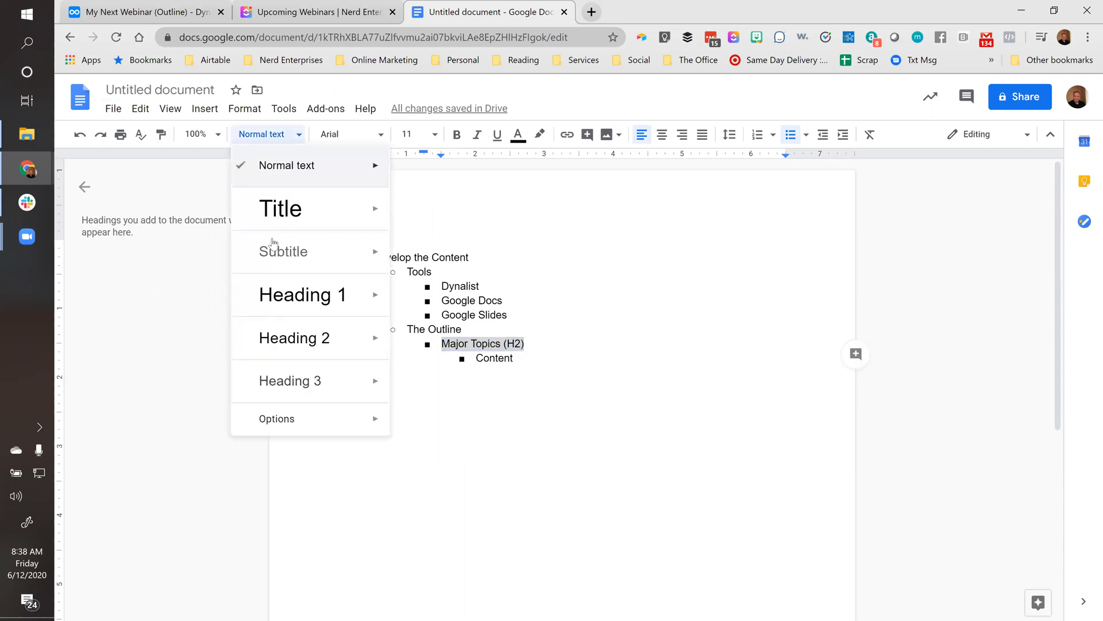
click(284, 343)
Step: Replace the Content sub-item with an empty bullet directly below Major Topics (H2), at the same level
drag(515, 365, 473, 363)
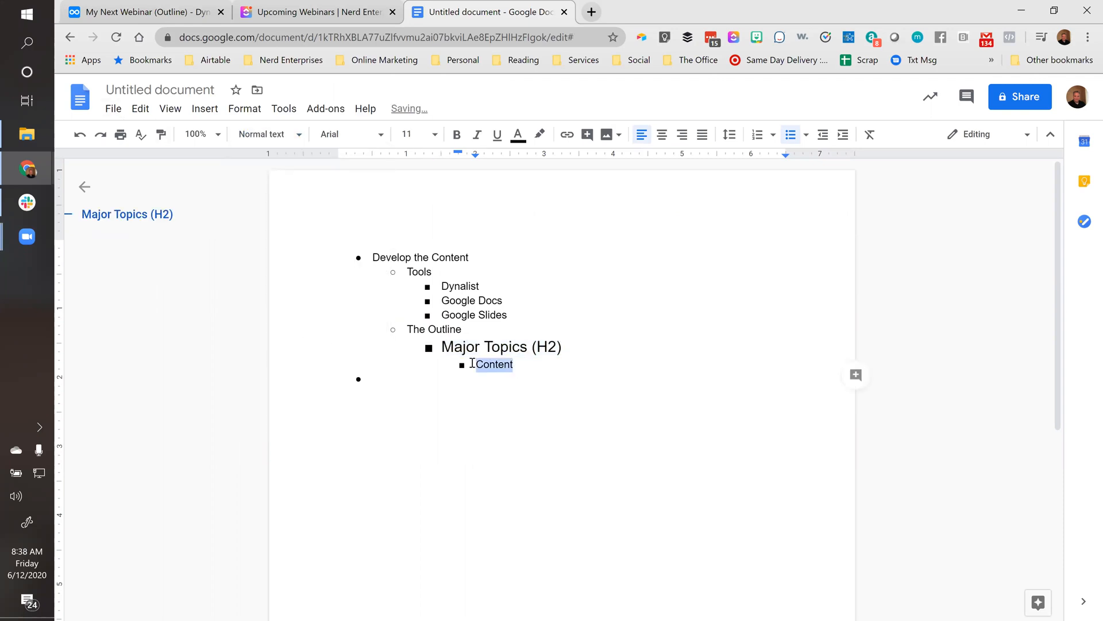
click(581, 348)
click(551, 364)
key(shift+Home)
key(BackSpace)
key(BackSpace)
key(BackSpace)
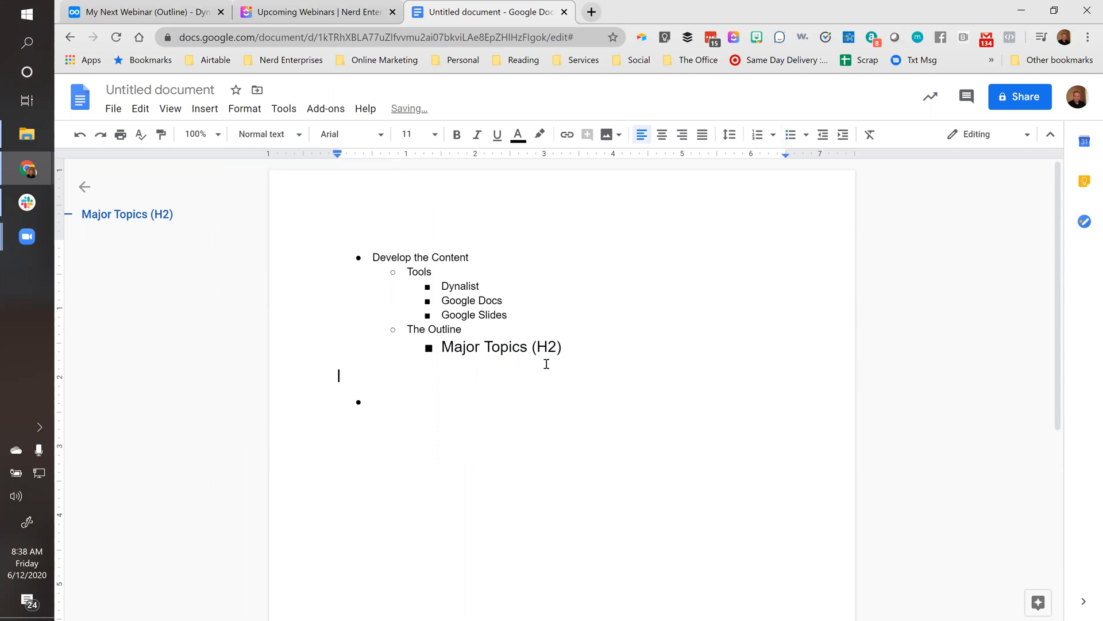
key(Return)
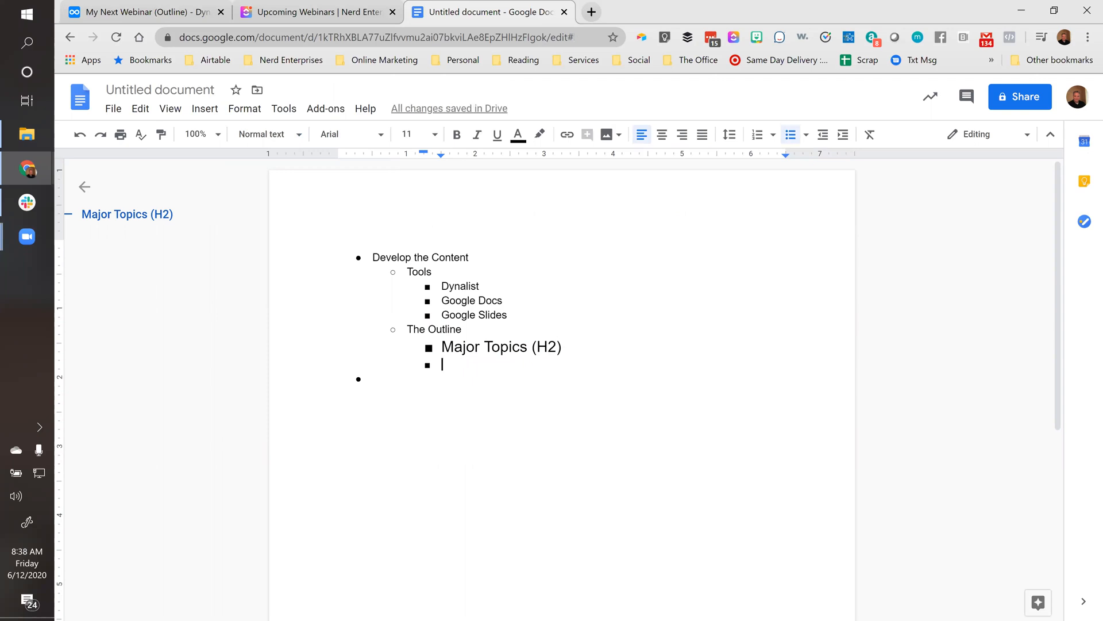
Step: Switch to the Dynalist webinar outline and collapse it to its top-level items
click(152, 21)
click(269, 374)
scroll(308, 223, down, 3)
scroll(308, 223, up, 3)
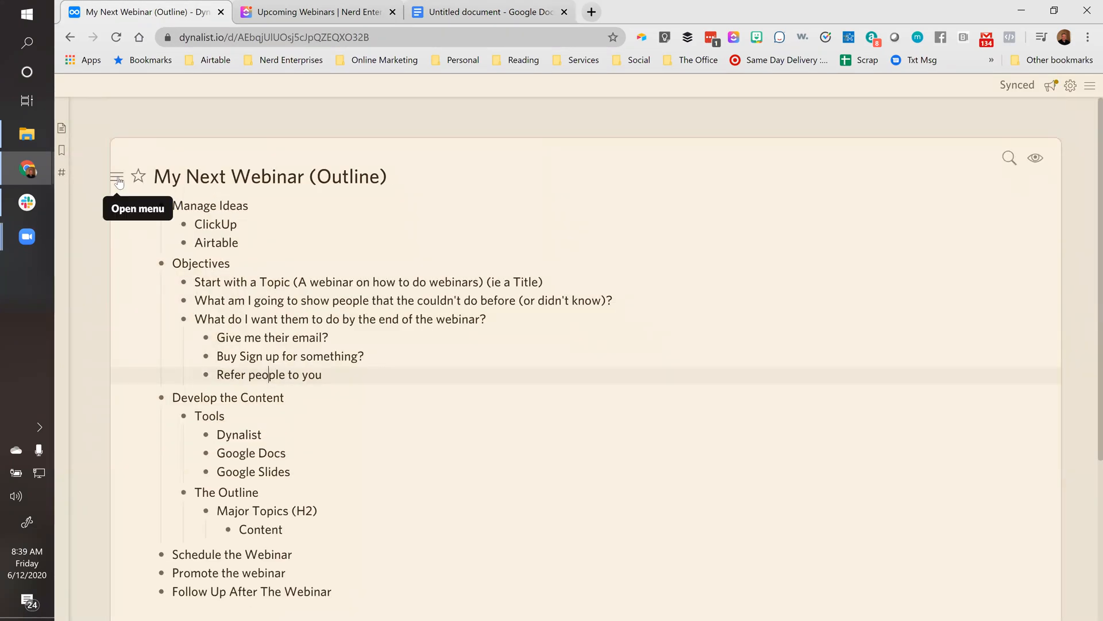
click(117, 177)
click(114, 178)
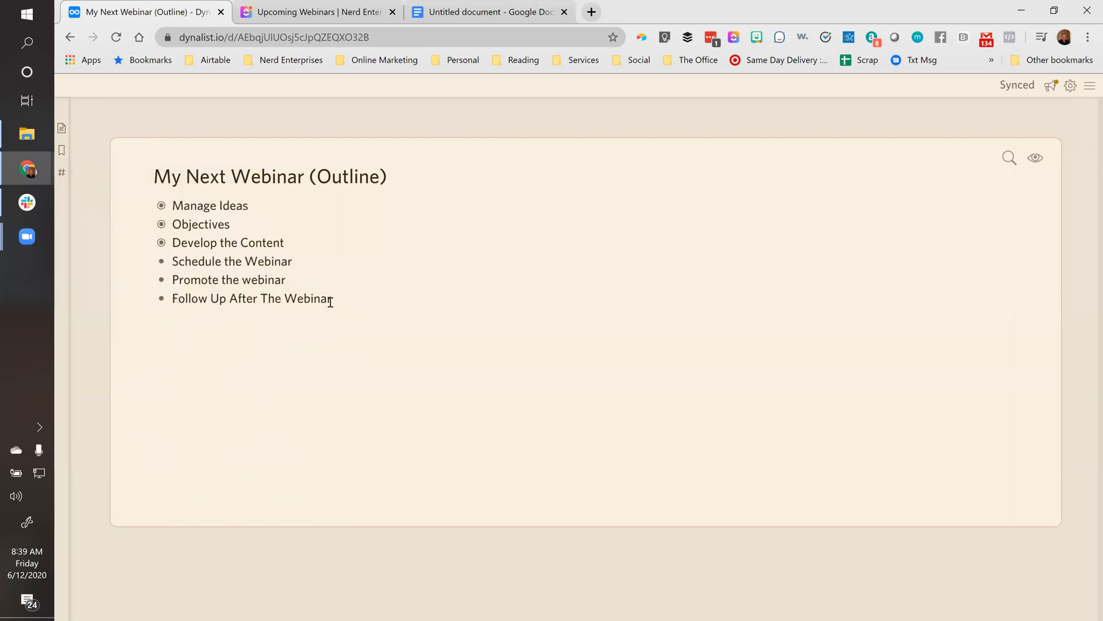
Step: Copy the top-level Dynalist items, Manage Ideas through Follow Up After The Webinar, and paste them below Major Topics (H2) in Google Docs
drag(337, 294, 160, 205)
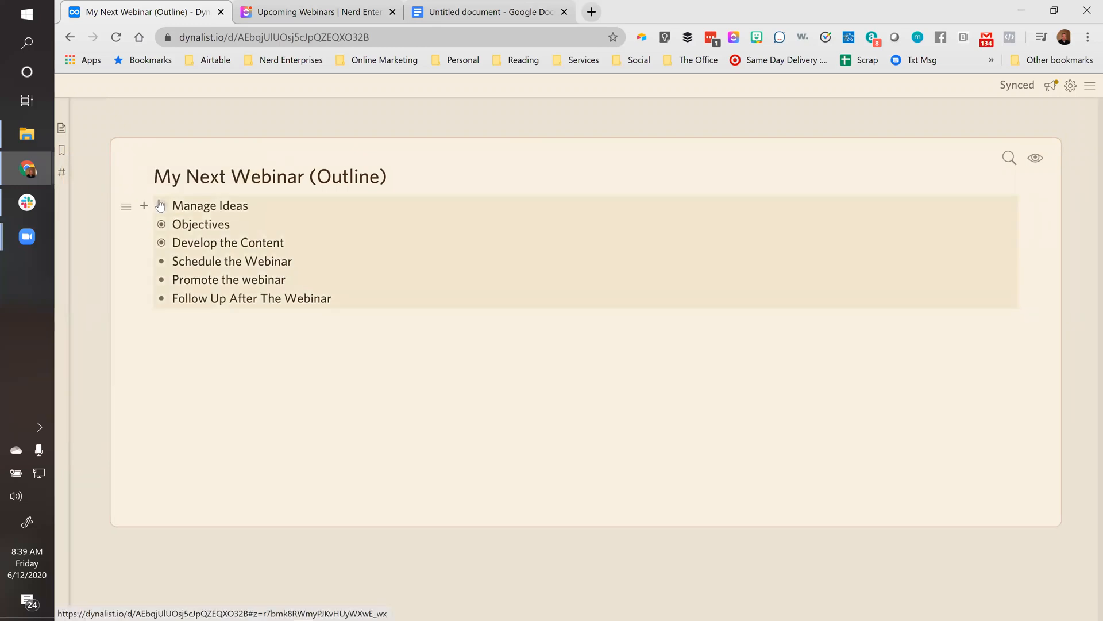
key(ctrl+Tab)
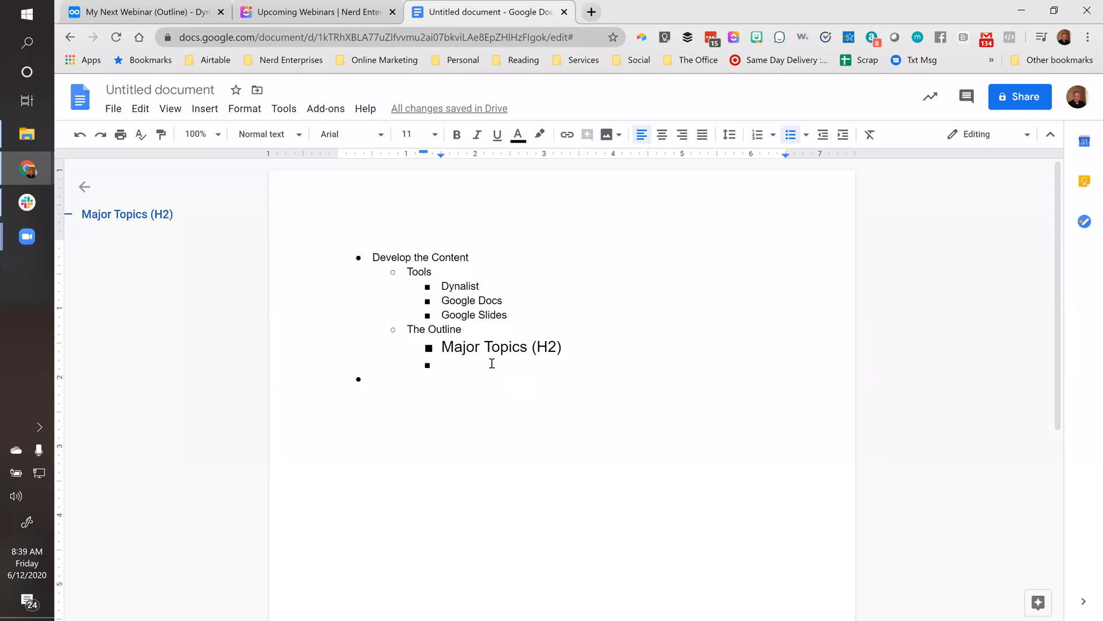
text(Manage Ideas Objectives Develop the Content Schedule the Webinar Promote the webinar Follow Up After The Webinar)
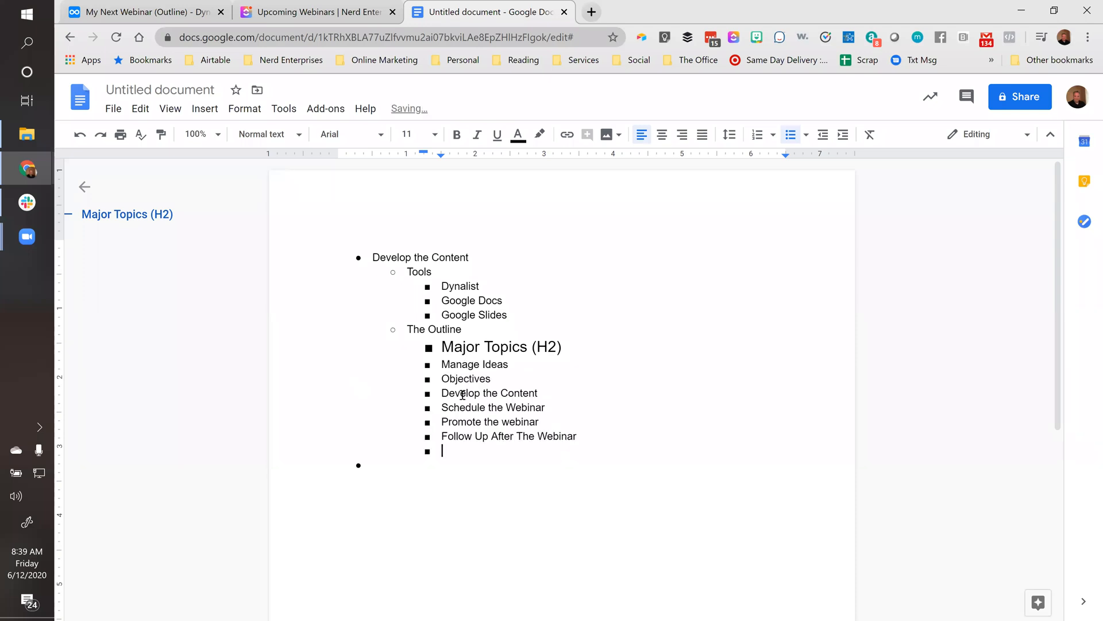
Step: Apply the Heading 2 style to the pasted topics from Manage Ideas through Follow Up After The Webinar
drag(593, 446, 441, 363)
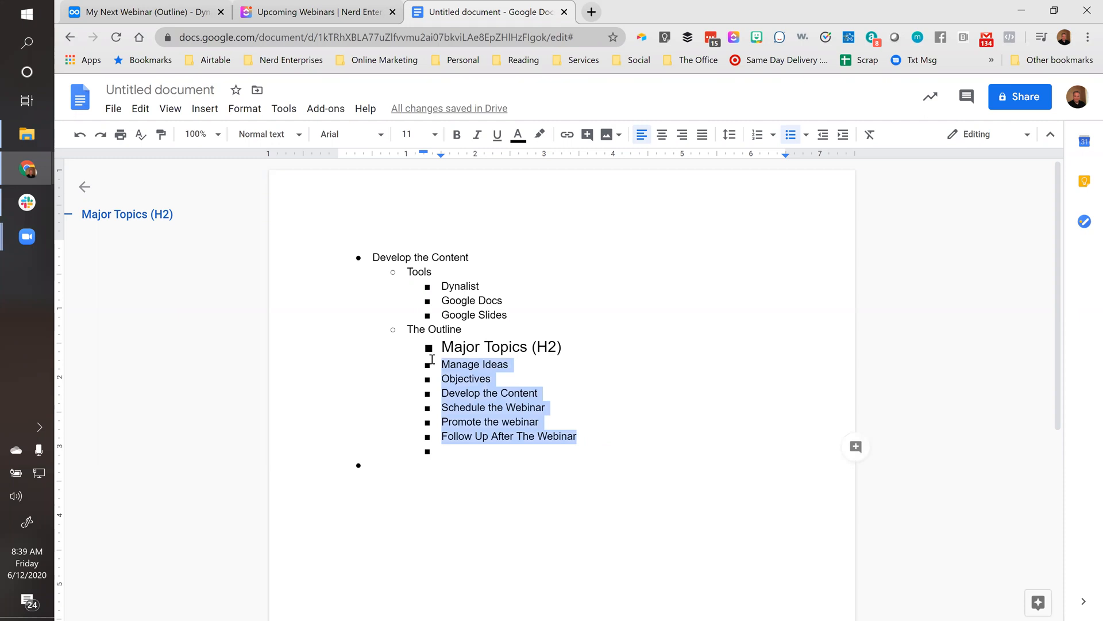
click(265, 134)
click(305, 337)
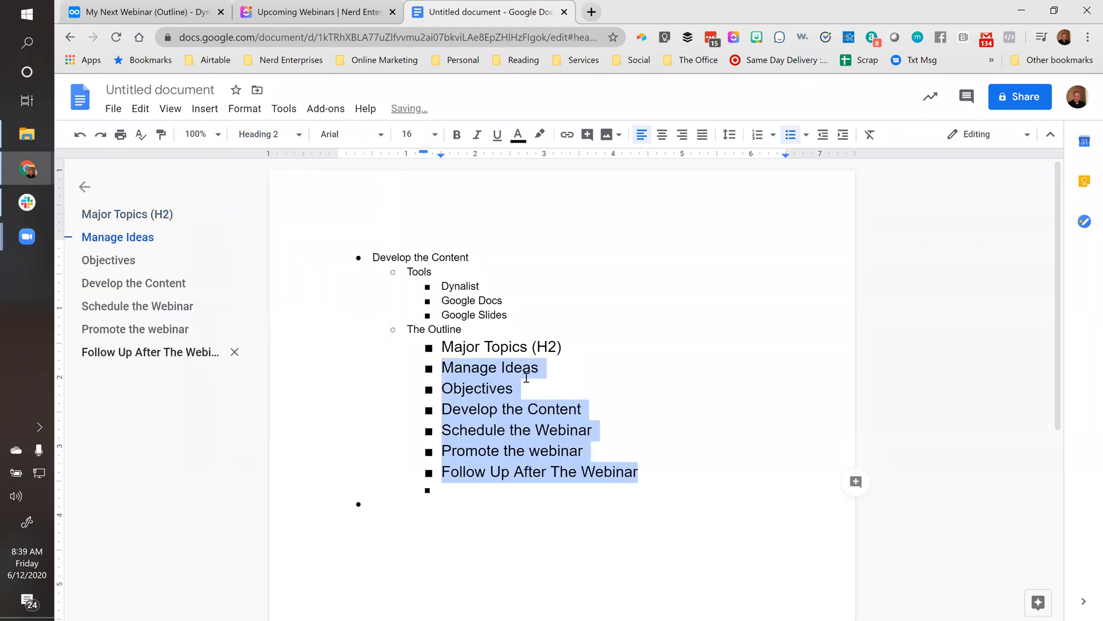
Step: Insert an empty indented line without a bullet beneath the Manage Ideas heading
click(566, 369)
key(Return)
key(Tab)
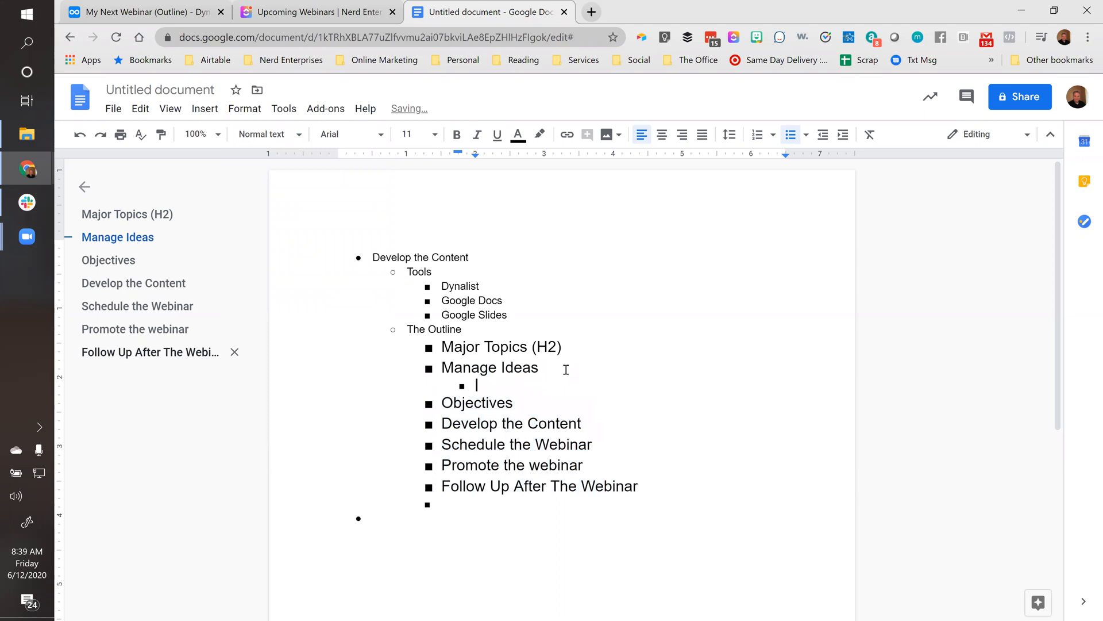
key(BackSpace)
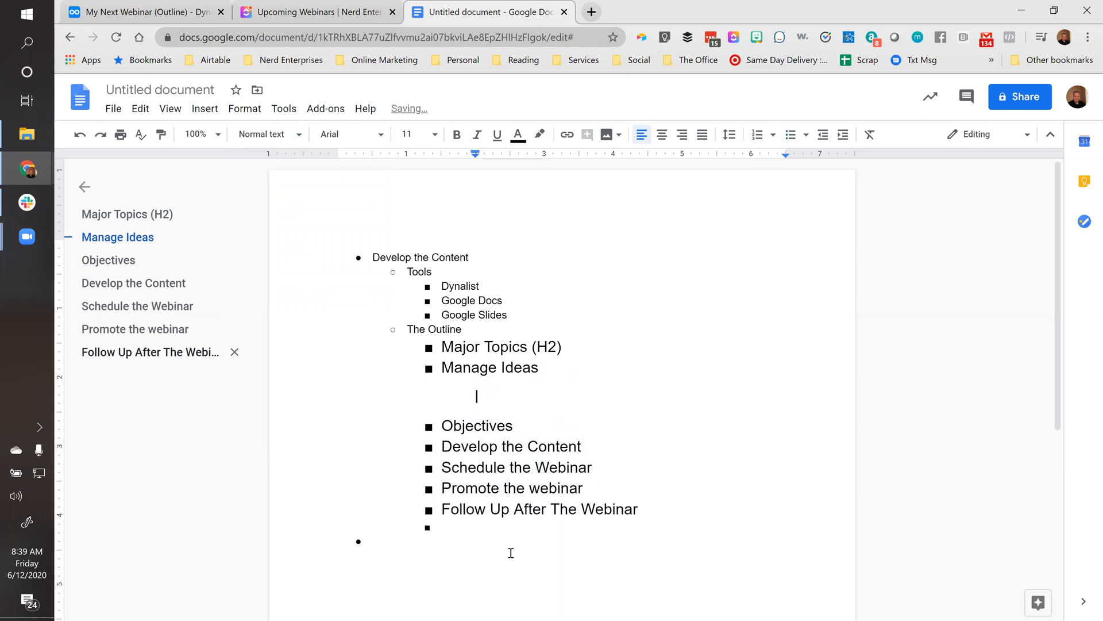
Step: Remove the bullets from all headings between Major Topics (H2) and Follow Up After The Webinar
drag(443, 526, 436, 352)
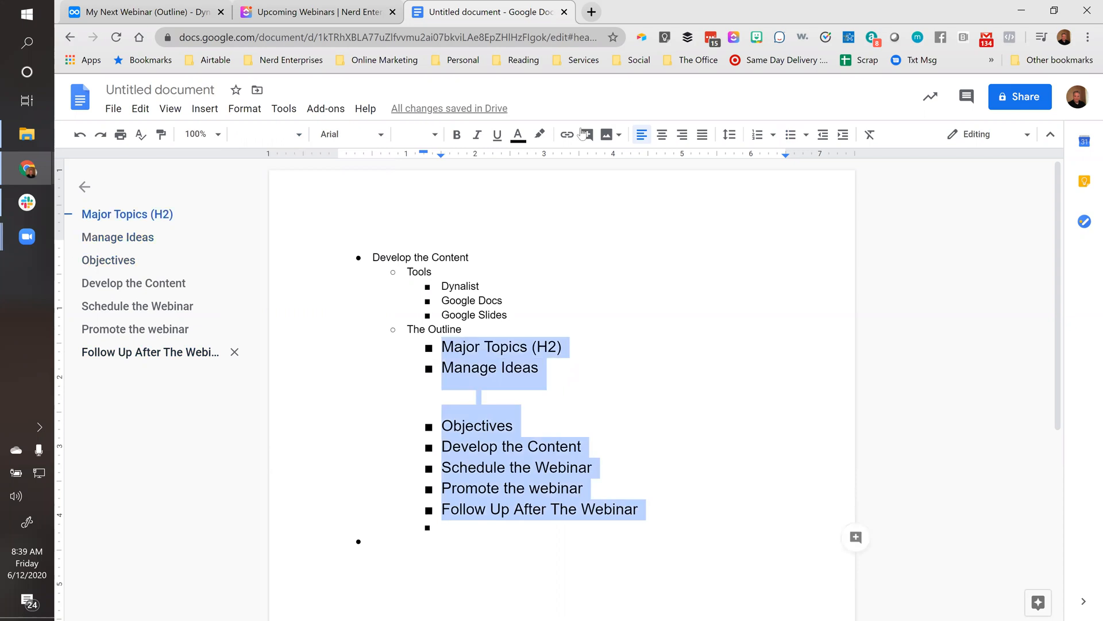
click(790, 136)
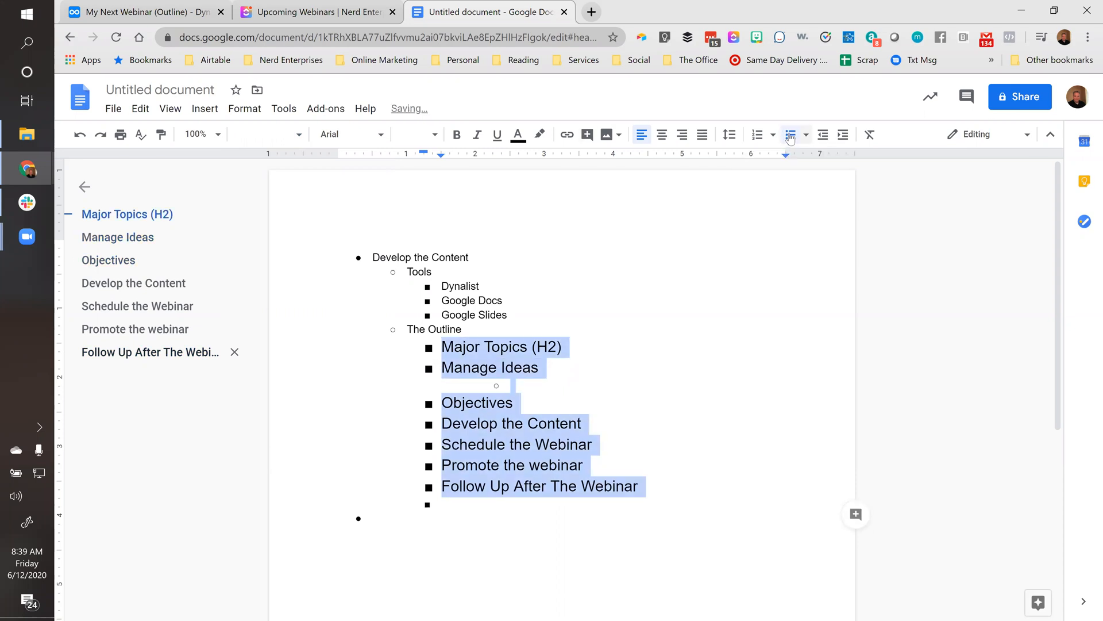
click(790, 135)
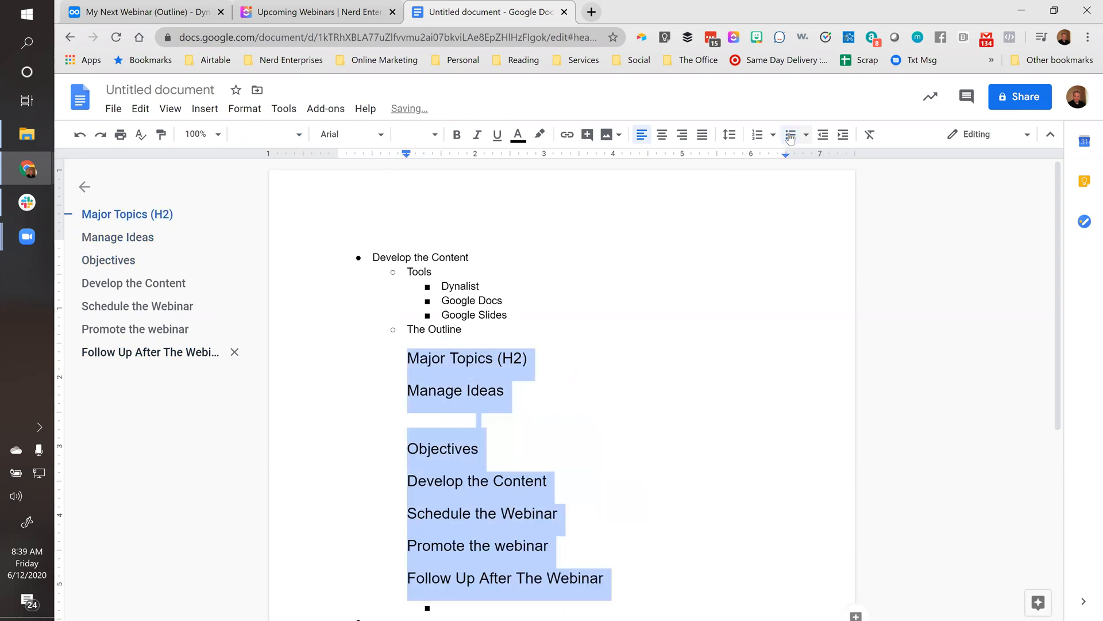
click(566, 360)
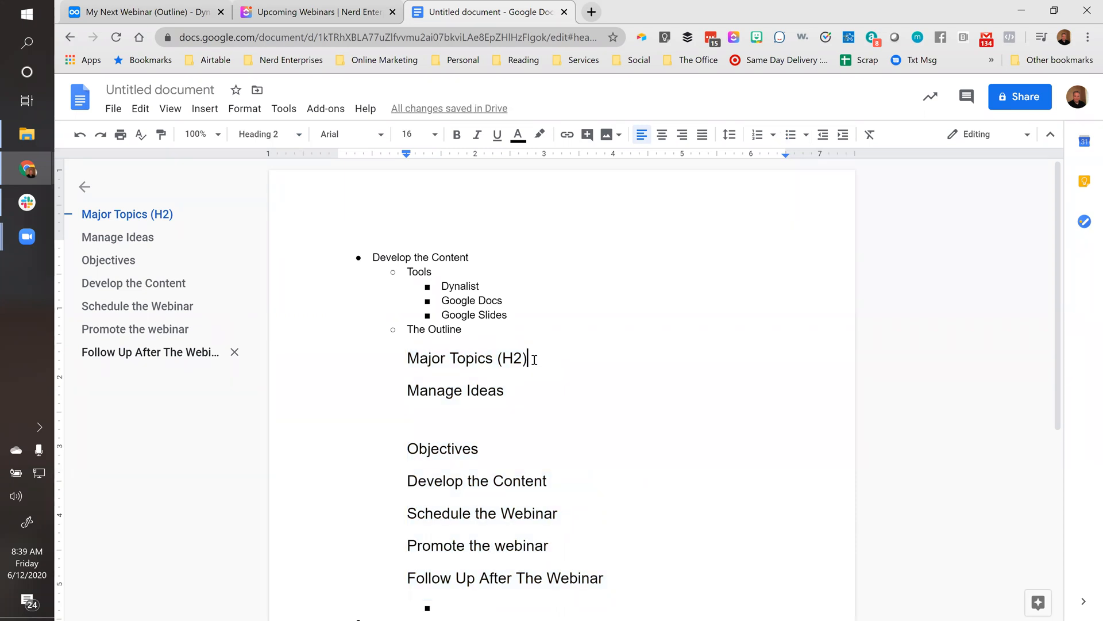
key(Home)
key(shift+Down)
key(shift+Down)
key(shift+Down)
key(shift+Down)
key(shift+Down)
key(shift+Down)
key(shift+Down)
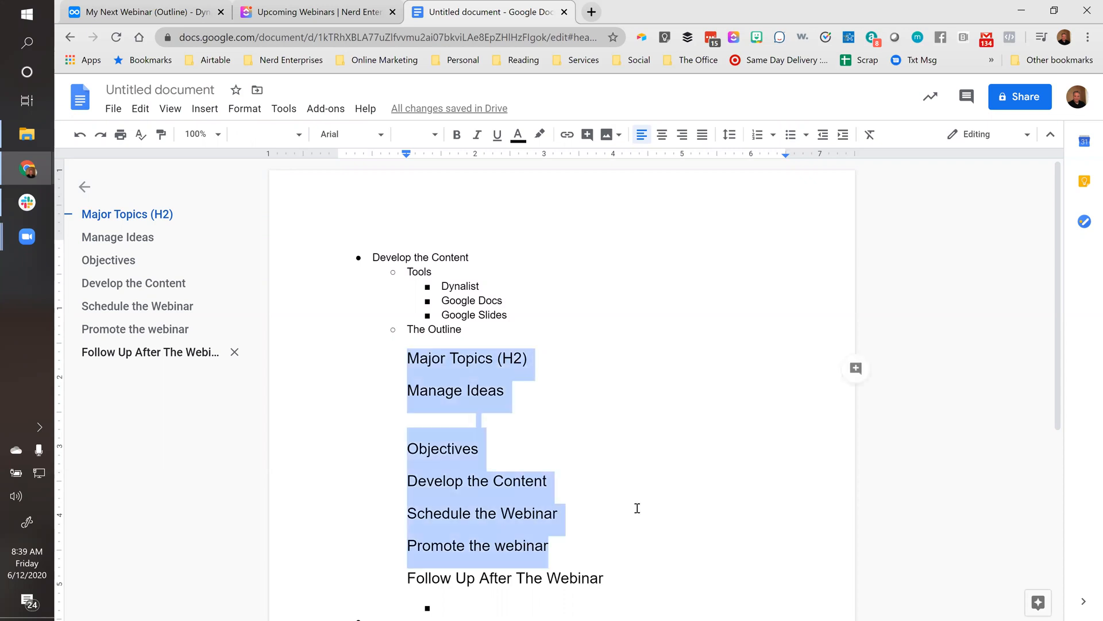
Step: Delete the empty bullets below the Follow Up After The Webinar heading
scroll(494, 451, down, 3)
click(461, 483)
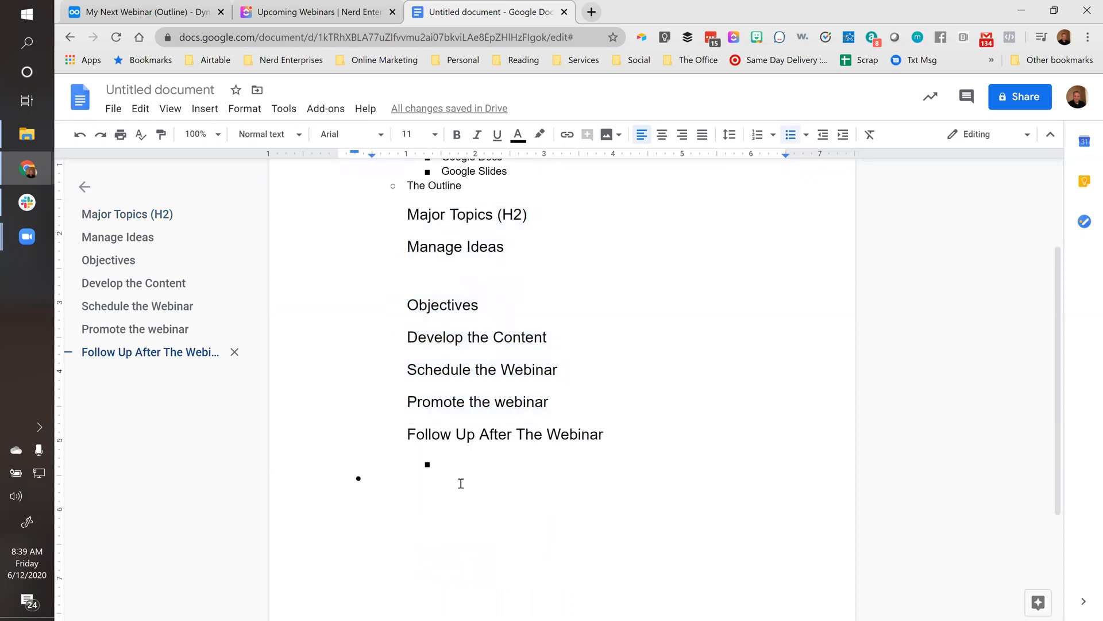
key(BackSpace)
key(BackSpace)
key(BackSpace)
key(BackSpace)
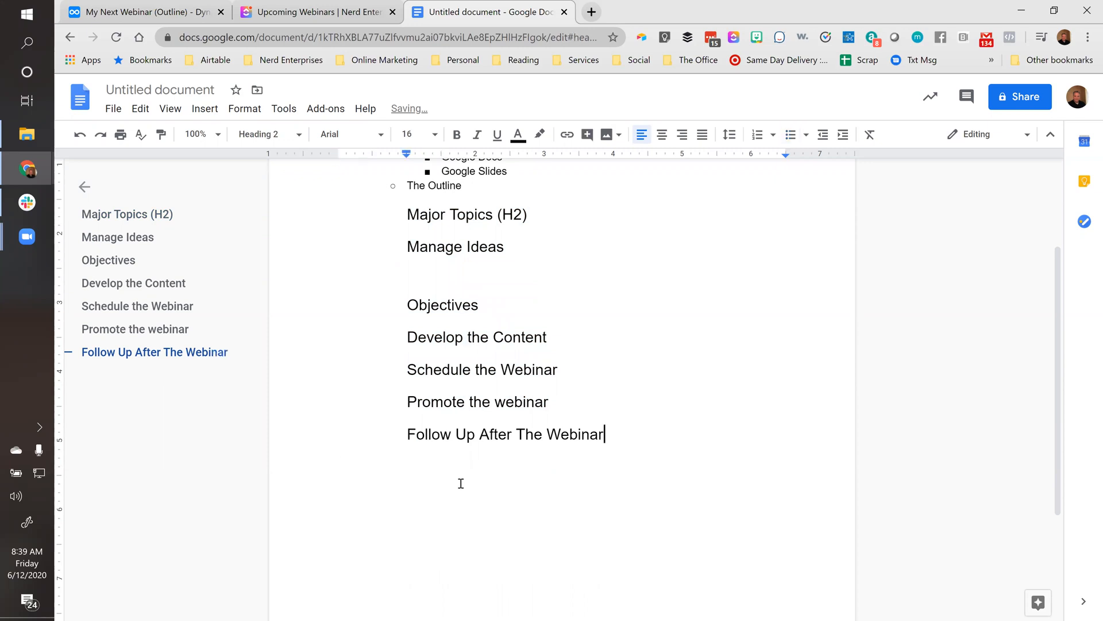
Step: Outdent everything from Major Topics (H2) through Follow Up After The Webinar to the page's left margin
scroll(506, 506, up, 1)
shift+click(416, 300)
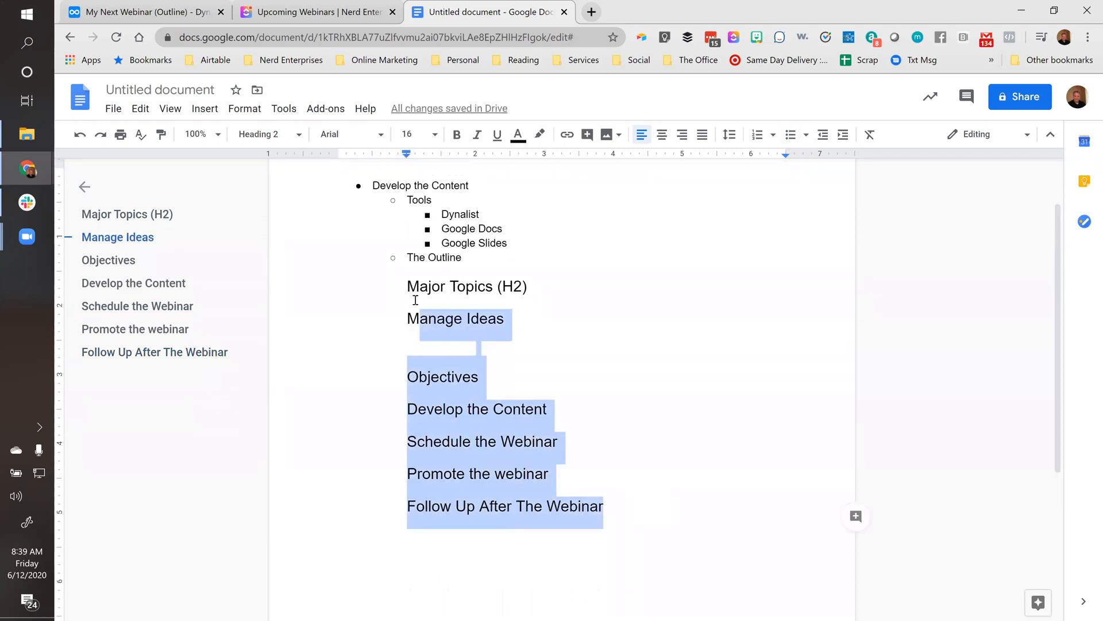
shift+click(407, 290)
key(shift+Tab)
key(shift+Tab)
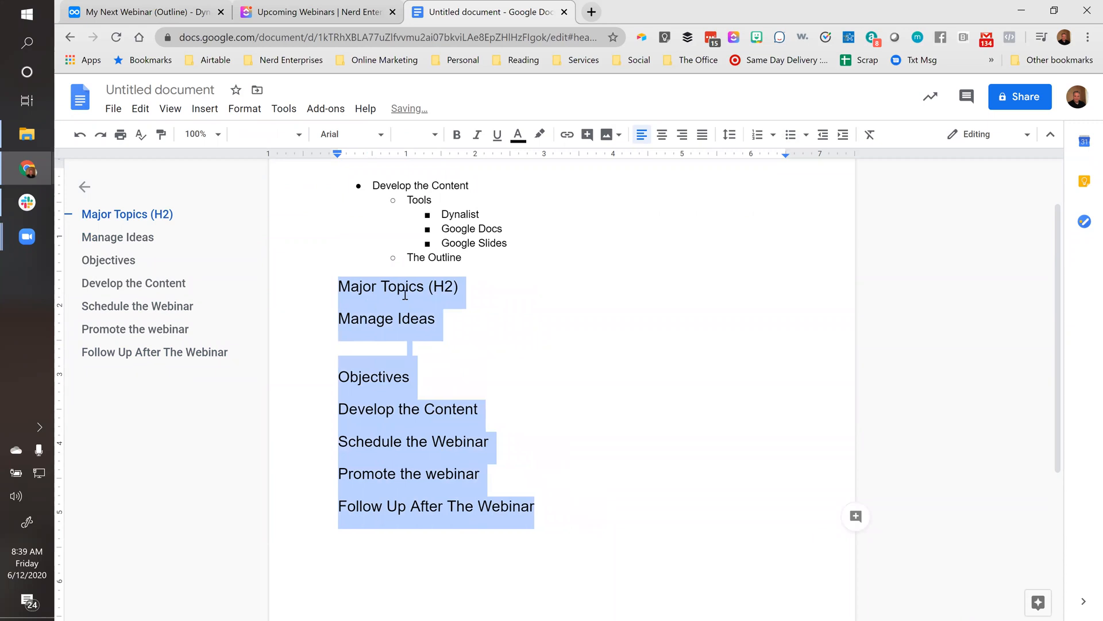
Step: Add empty unbulleted lines between The Outline item and the Major Topics (H2) heading
click(484, 257)
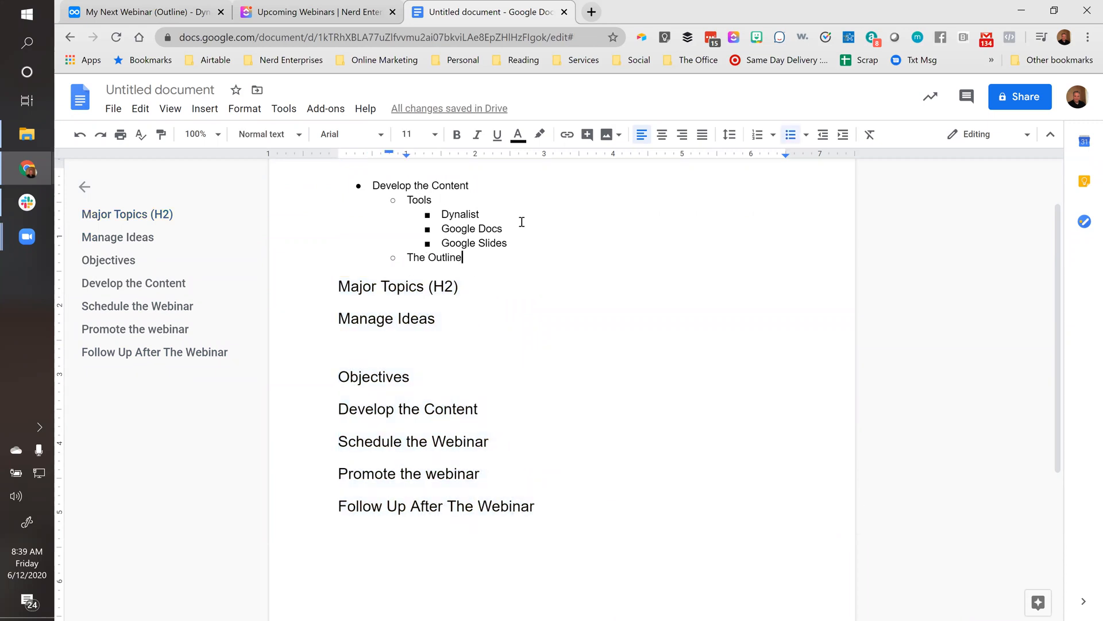
key(Return)
key(shift+Tab)
key(Return)
key(Return)
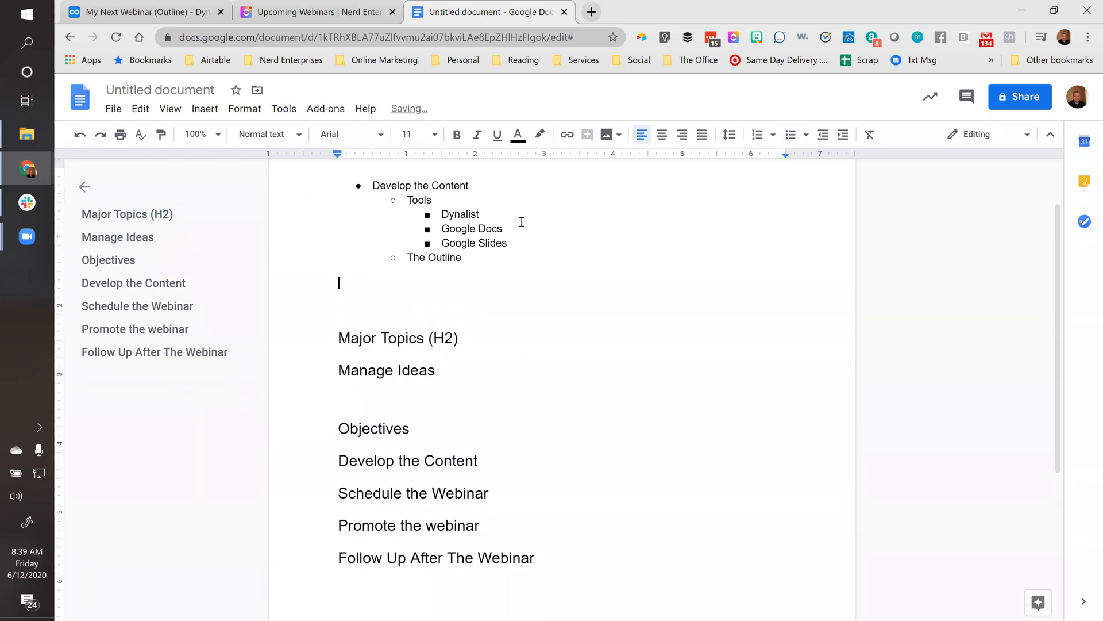
Step: Add an empty line and a horizontal line above the Major Topics (H2) heading
key(Return)
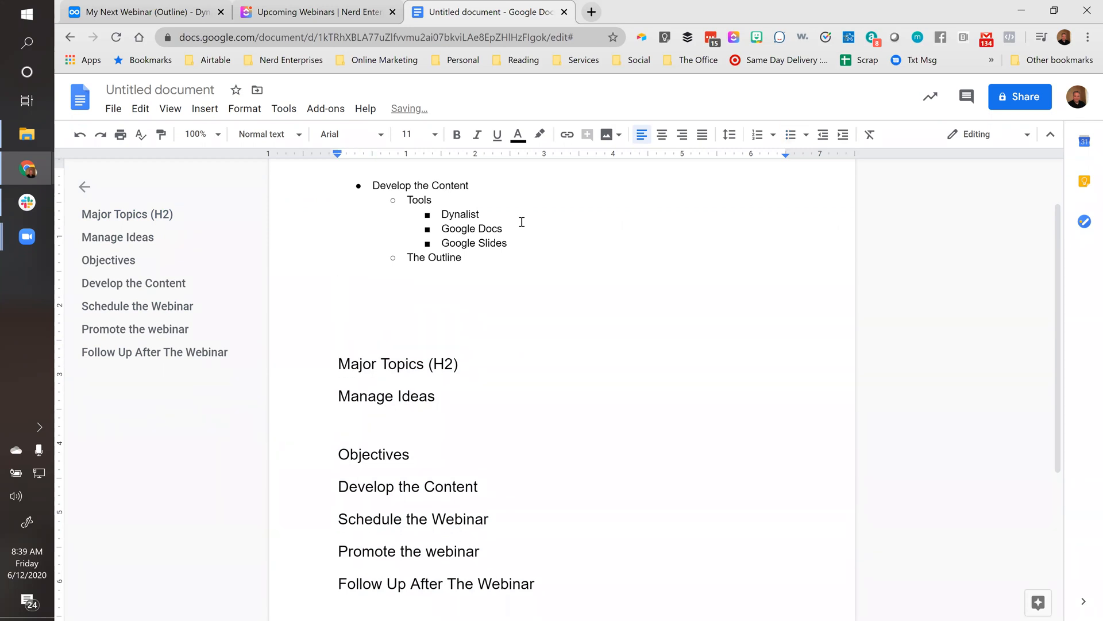
click(204, 109)
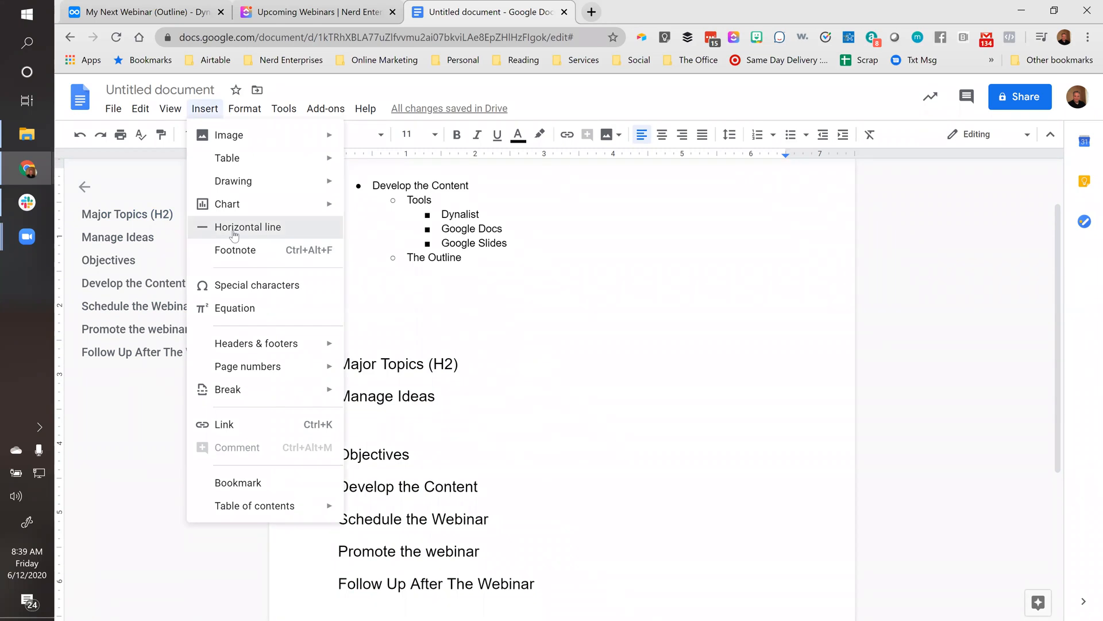
click(236, 227)
key(BackSpace)
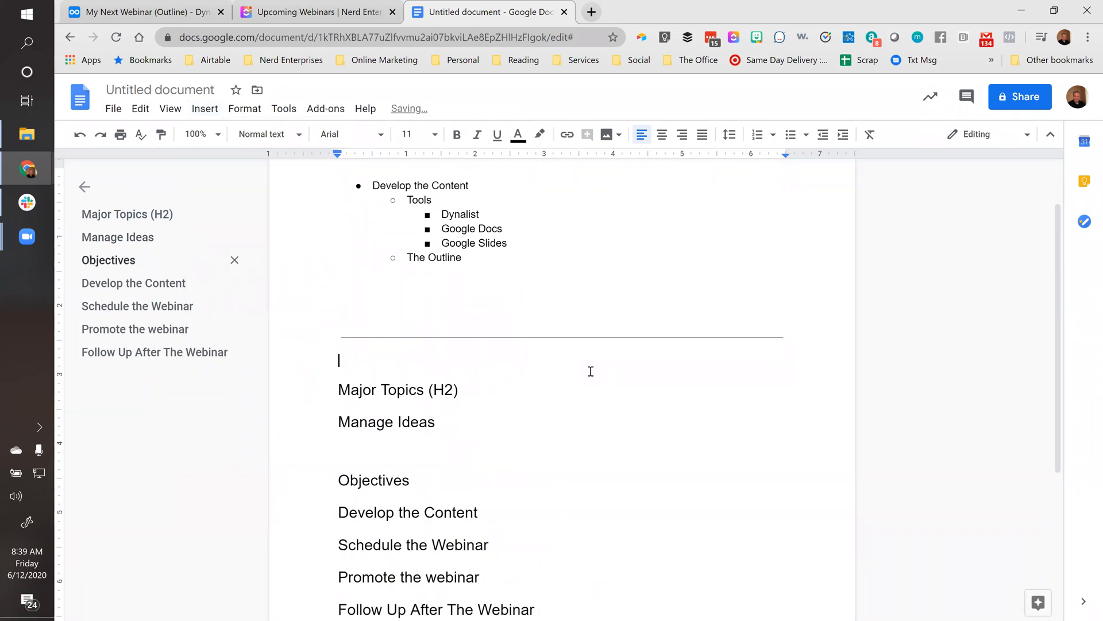
Step: Write "ClickUp is the tool I've been using...." as body text under the Manage Ideas heading
double_click(458, 423)
click(458, 423)
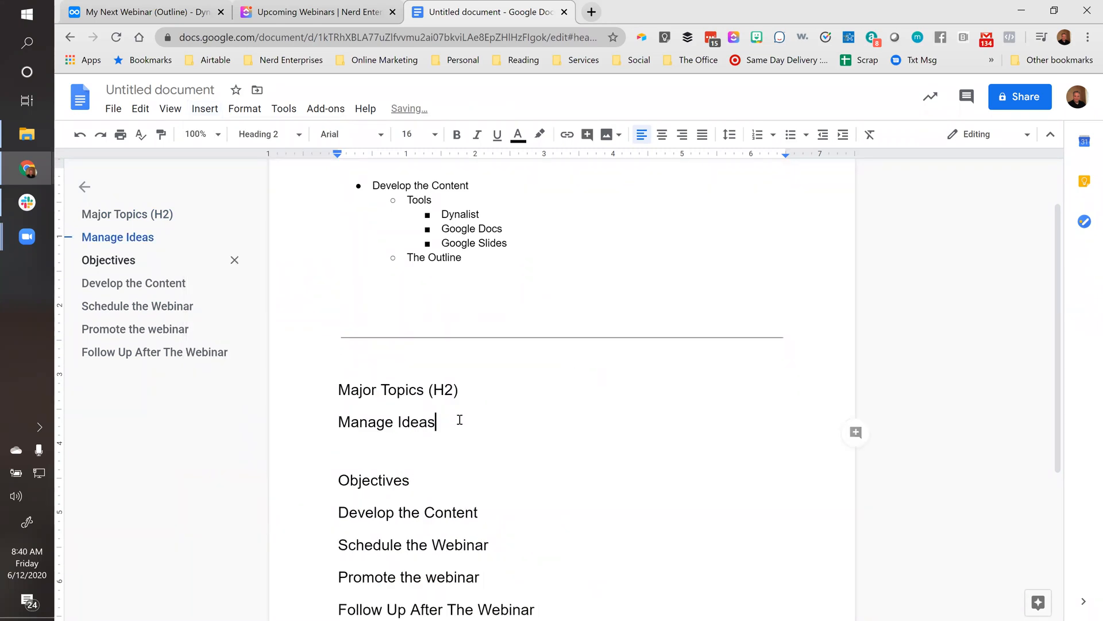
key(Return)
text(Click up)
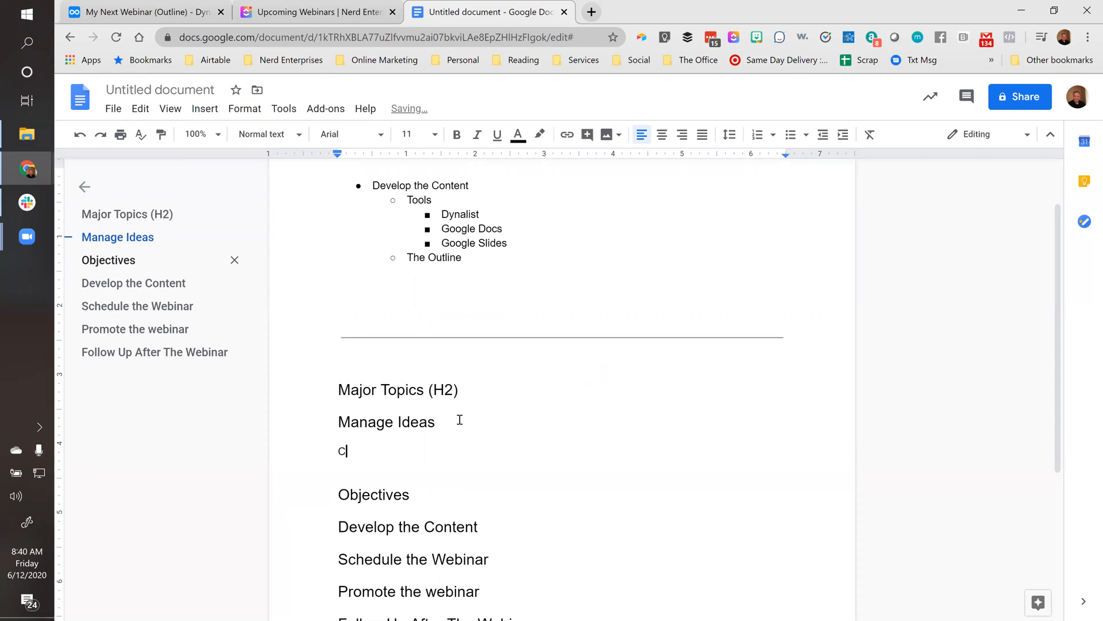
key(BackSpace)
key(BackSpace)
key(BackSpace)
text(Up is the t)
text(oll)
key(BackSpace)
key(BackSpace)
key(BackSpace)
text(ol I've)
key(BackSpace)
key(BackSpace)
key(BackSpace)
text('ve been using....)
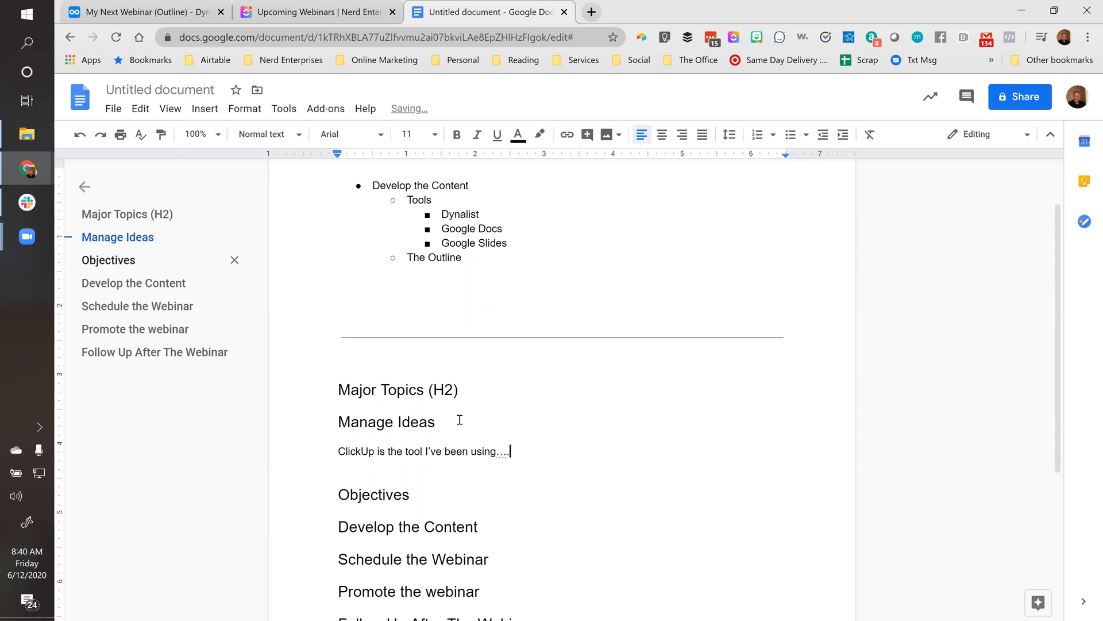
Step: Add two empty body-text lines beneath the Objectives heading
key(Down)
key(Return)
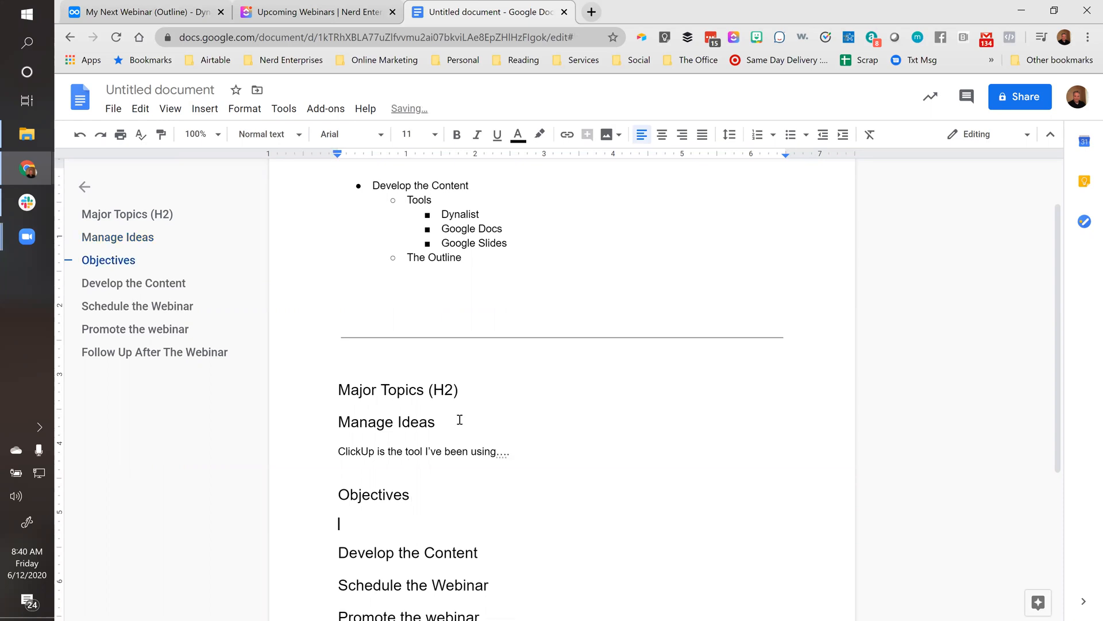
key(Return)
key(Up)
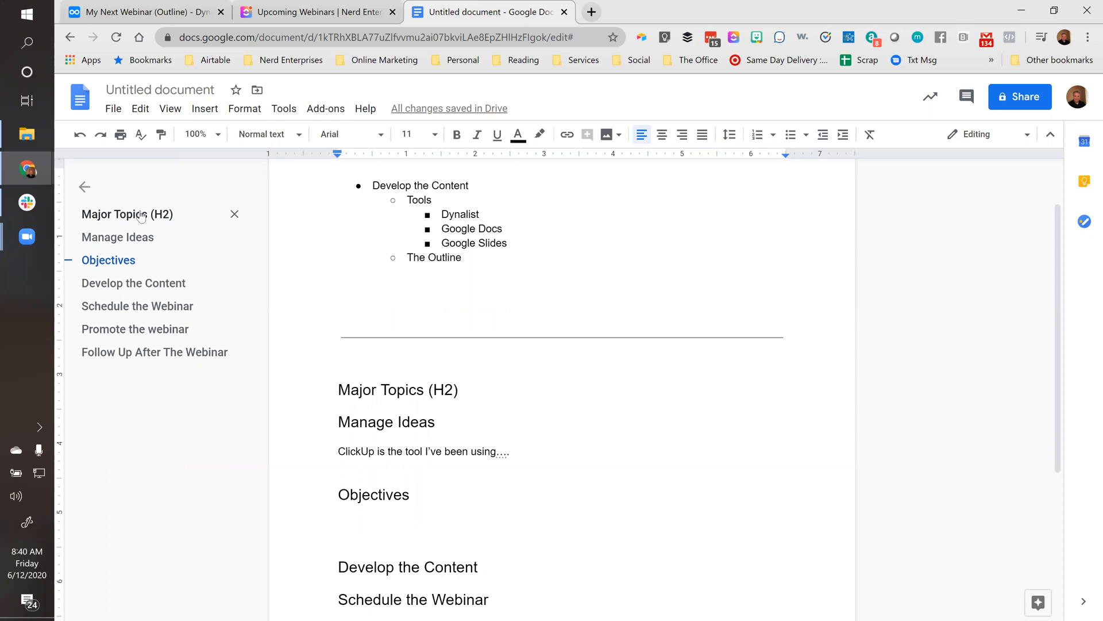
Step: Delete "(H2)" from the Major Topics heading
click(468, 388)
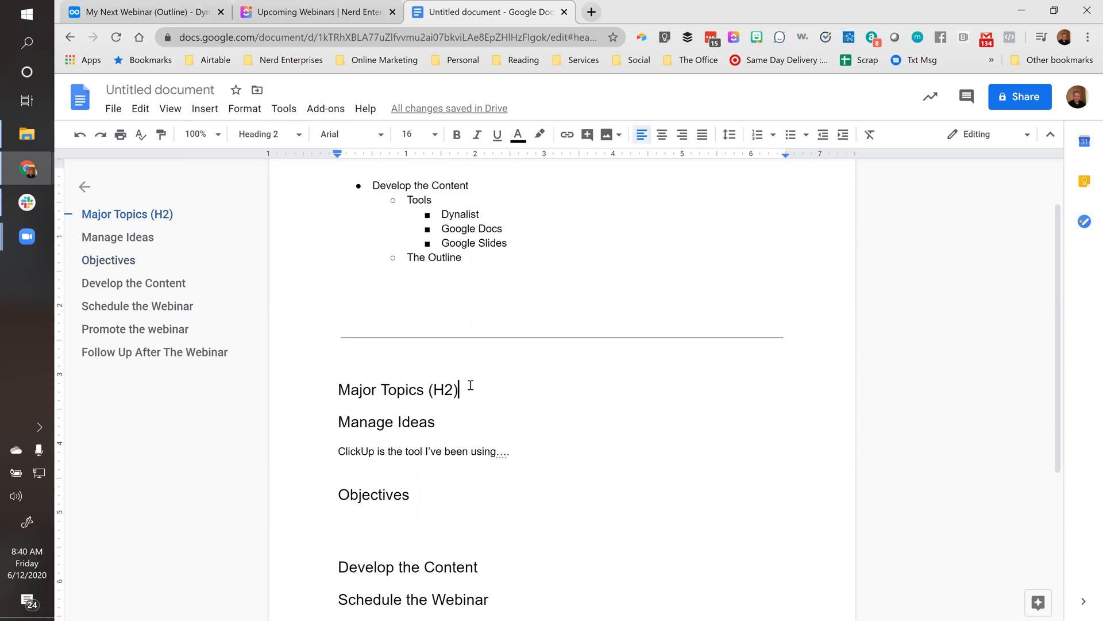
drag(471, 385, 406, 386)
click(492, 385)
key(BackSpace)
key(BackSpace)
key(BackSpace)
key(BackSpace)
key(BackSpace)
Step: Apply the Heading 1 style to the Major Topics heading
key(shift+Home)
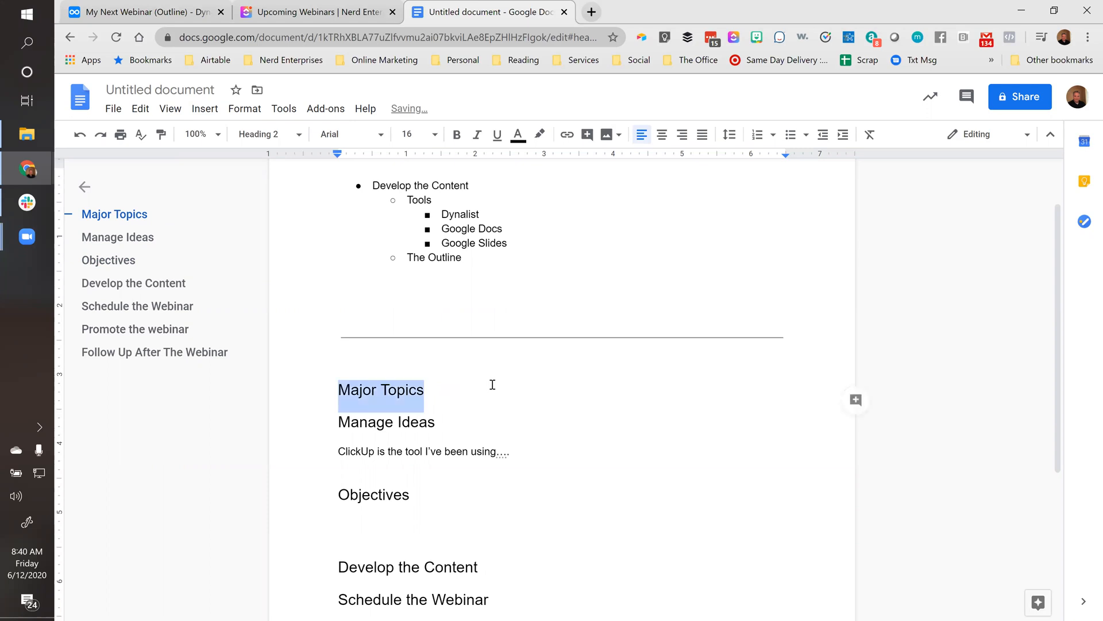
click(252, 134)
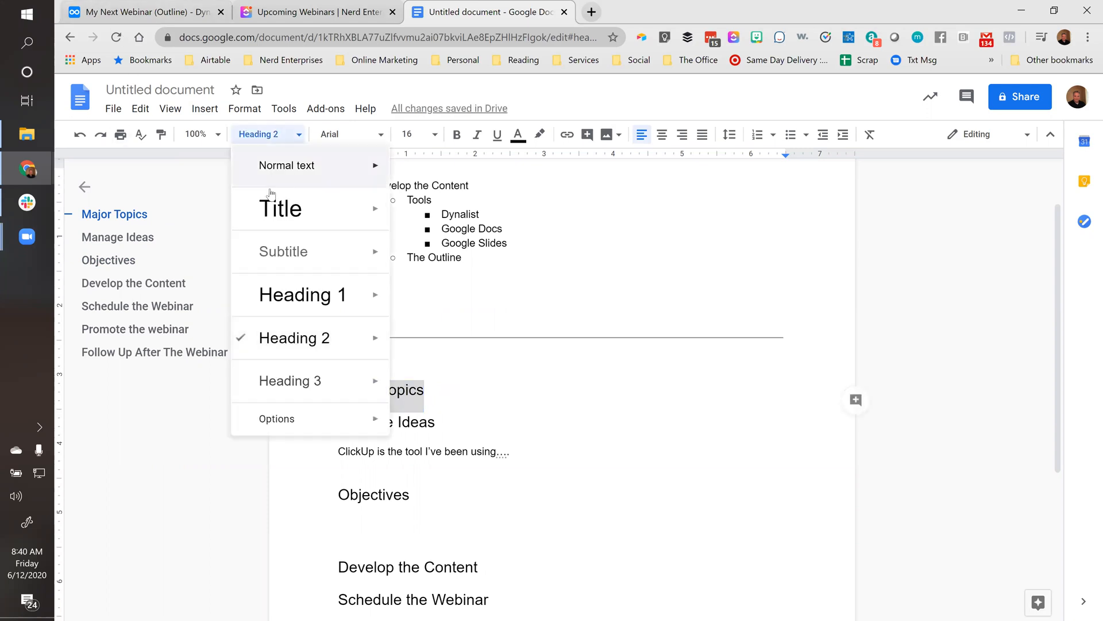
click(293, 296)
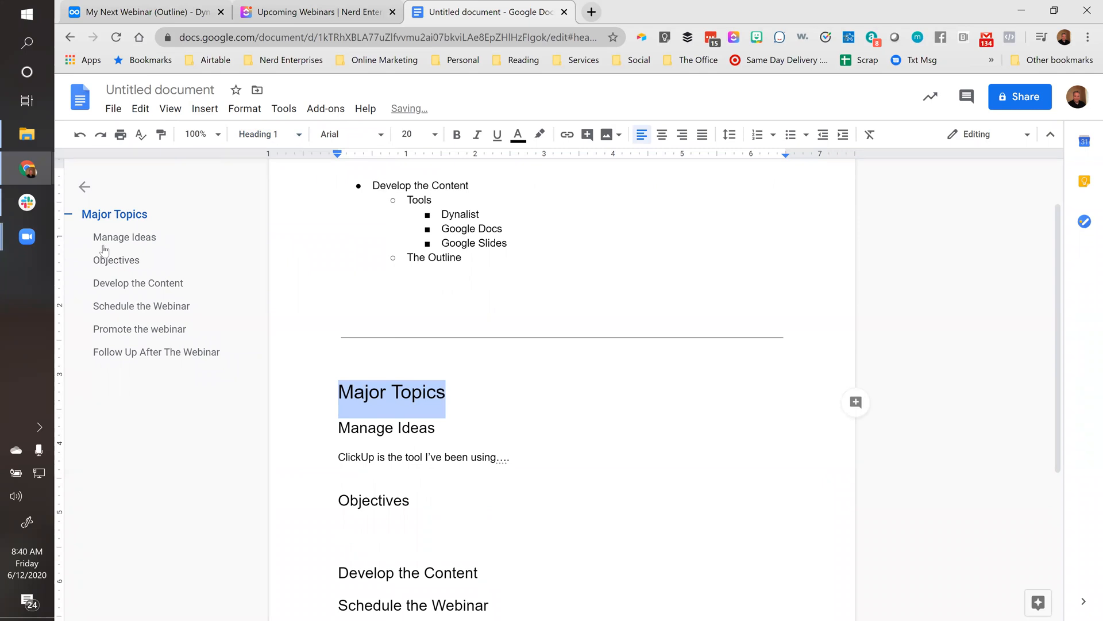
click(442, 364)
click(398, 427)
click(489, 391)
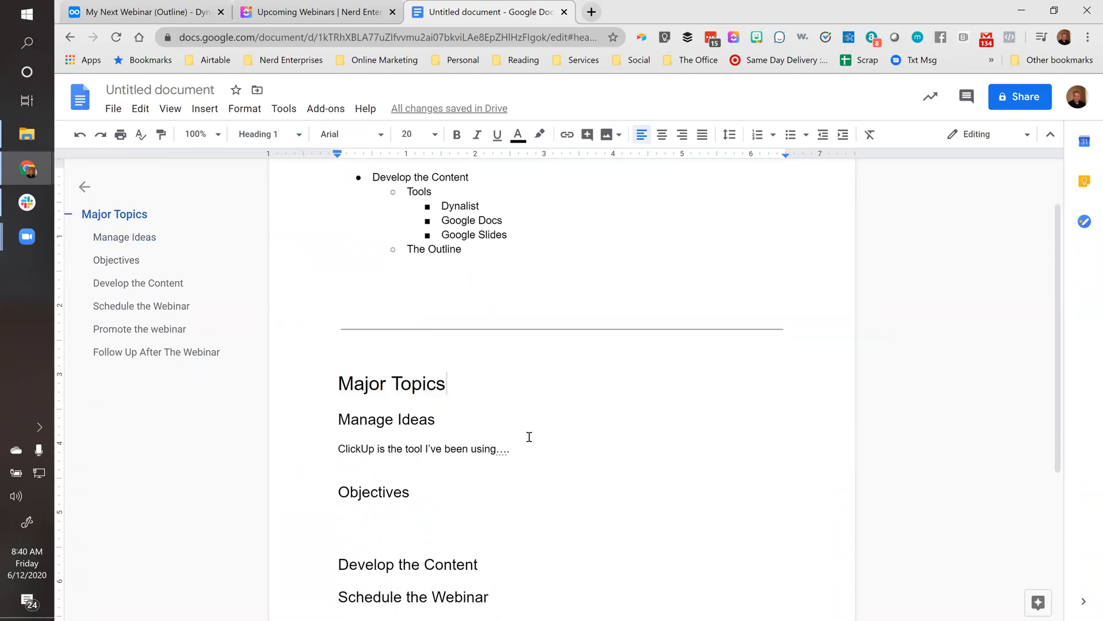
Step: Write "What is your objective...." as body text under the Objectives heading
scroll(529, 436, down, 1)
click(340, 457)
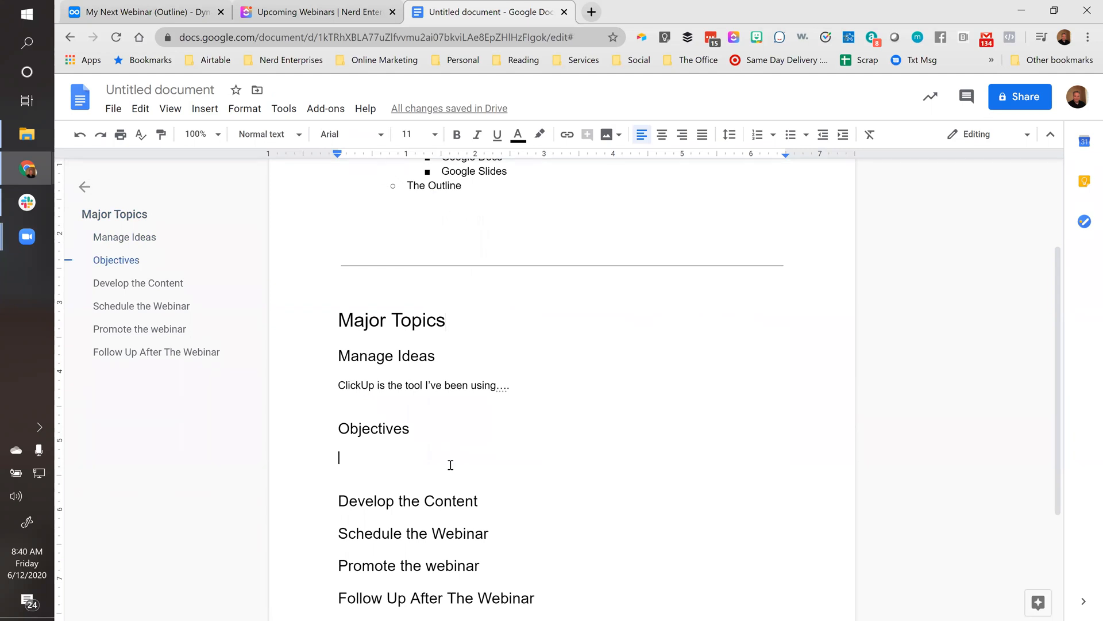
text(Have a)
key(BackSpace)
key(BackSpace)
key(BackSpace)
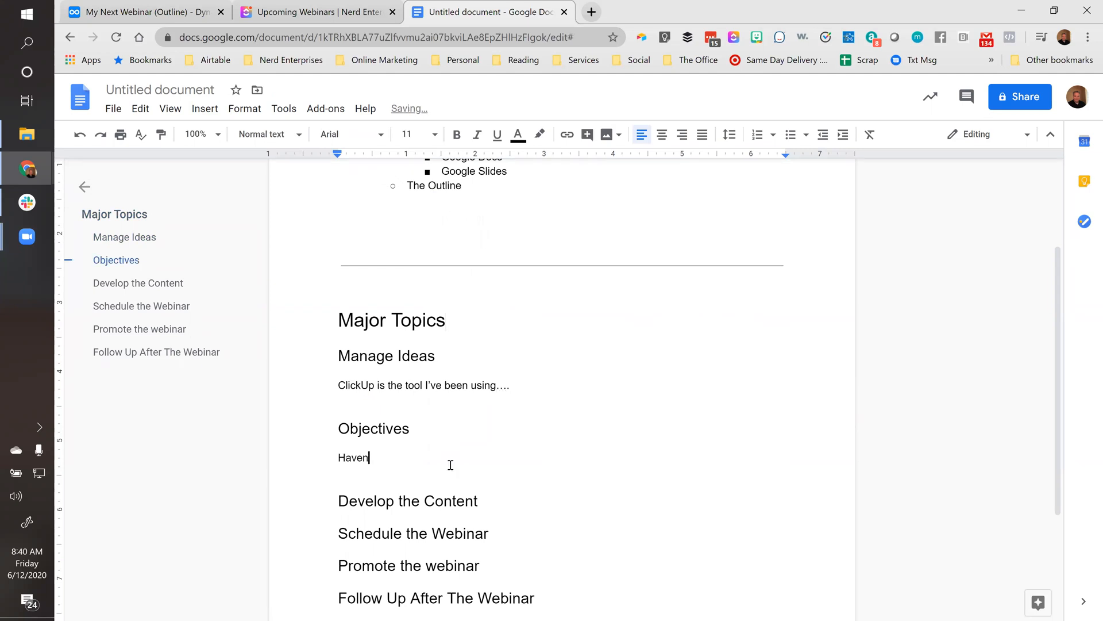
key(BackSpace)
key(BackSpace)
key(BackSpace)
text(What is your objective....)
Step: Write "Write the outline exactly as shown here...." under the Develop the Content heading, followed by an empty line
scroll(452, 454, down, 3)
click(497, 356)
key(Return)
key(Return)
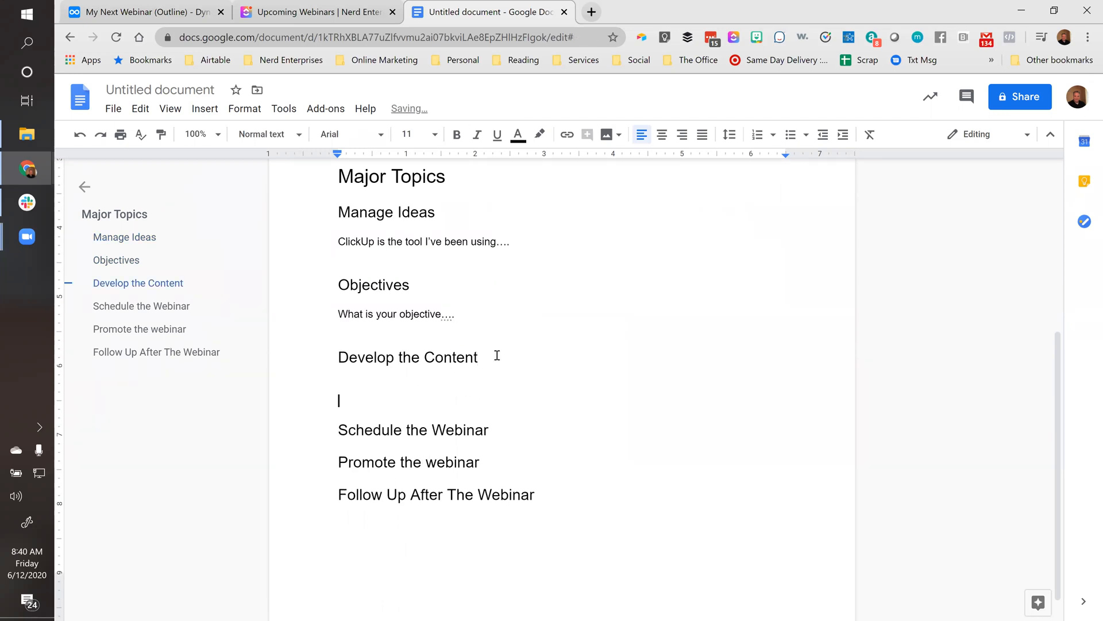
key(BackSpace)
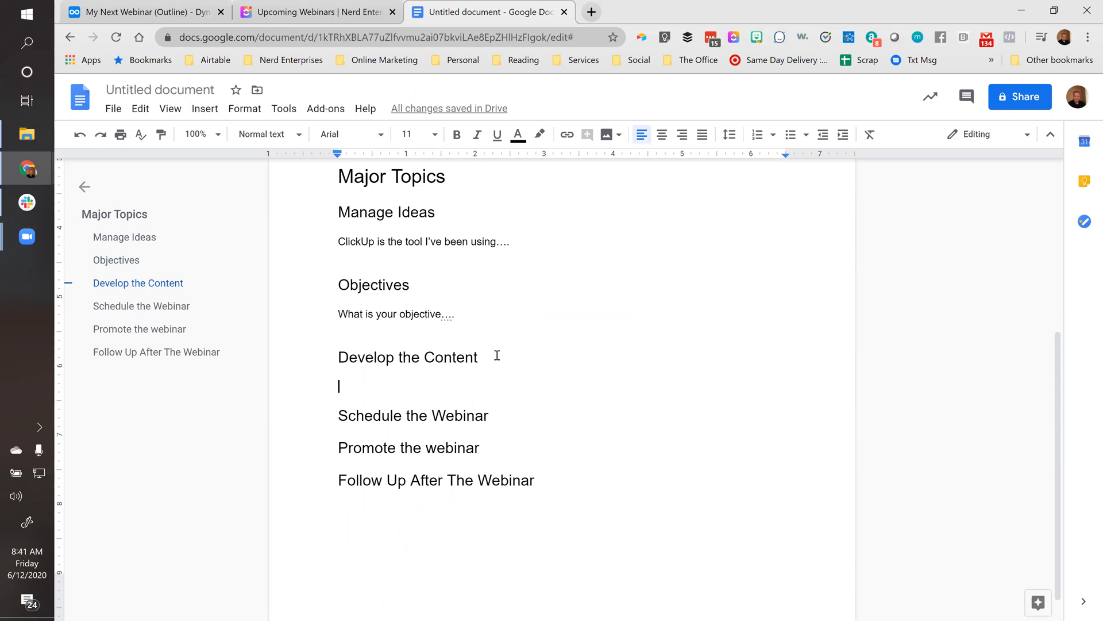
text(Discuss)
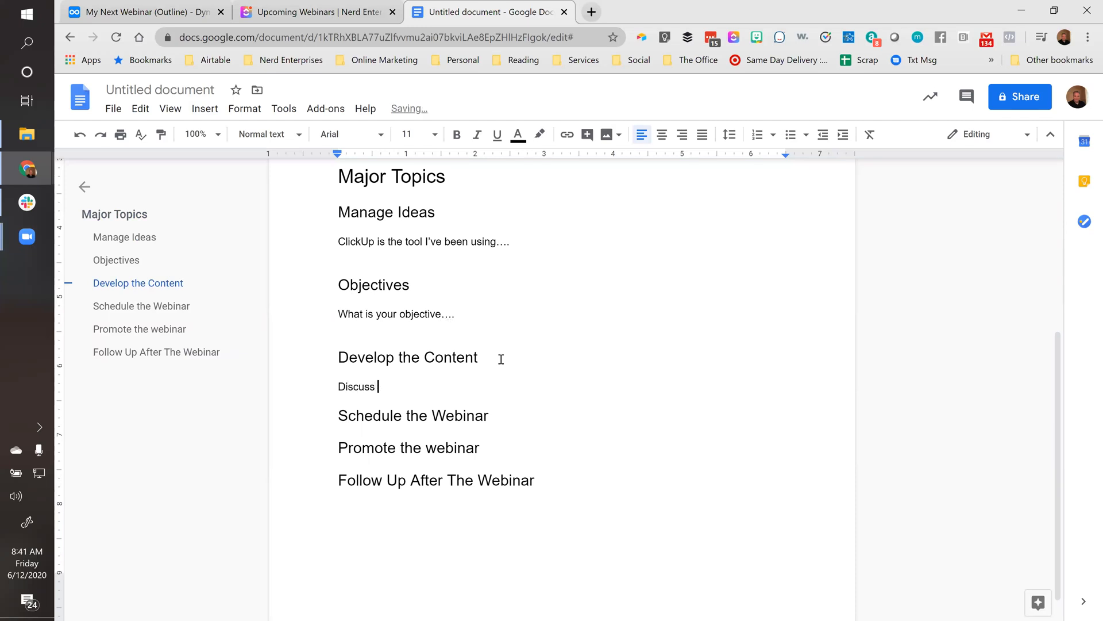
text( w)
key(shift+Home)
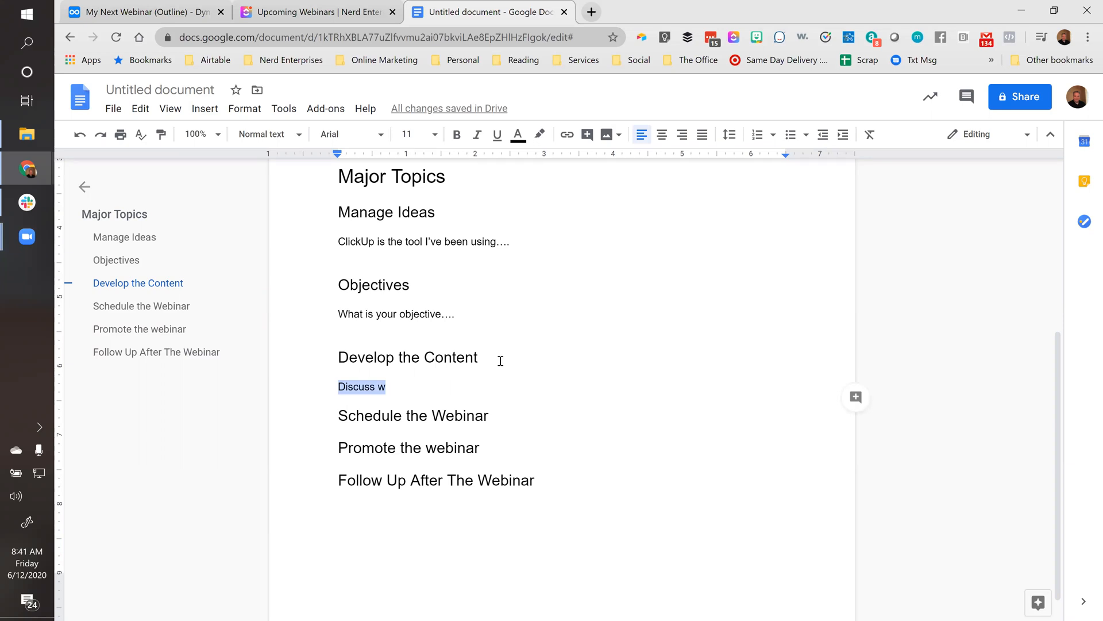
text(Write the outlines)
key(BackSpace)
text(exactl)
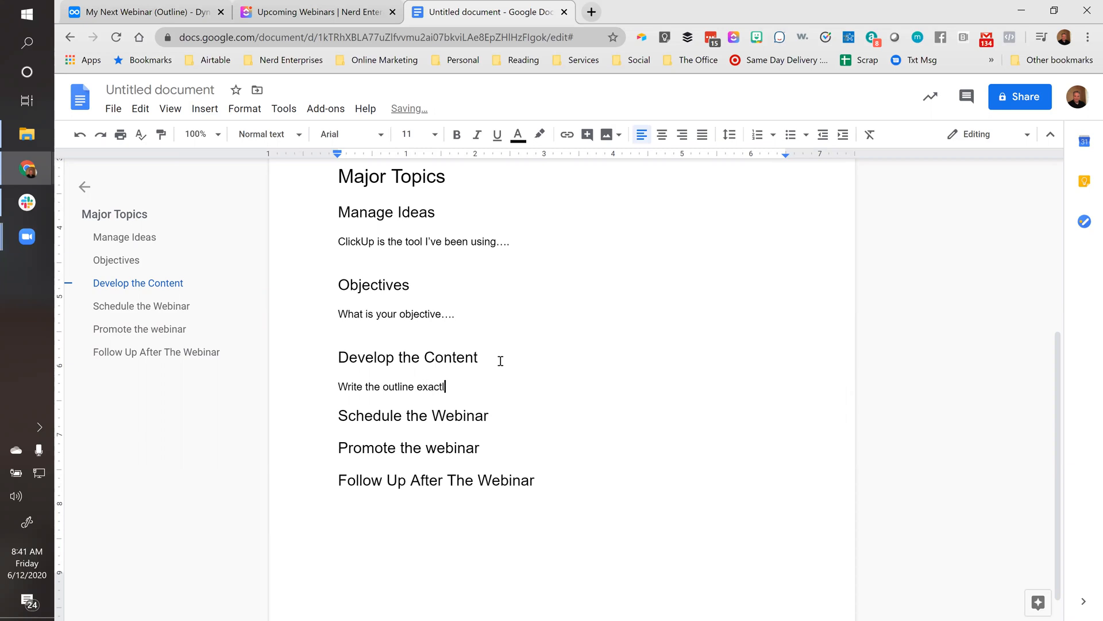
text(y as shown here....)
key(Return)
Step: Add empty body-text lines beneath the Schedule the Webinar heading and place the cursor on the first one
key(Down)
key(Down)
key(Up)
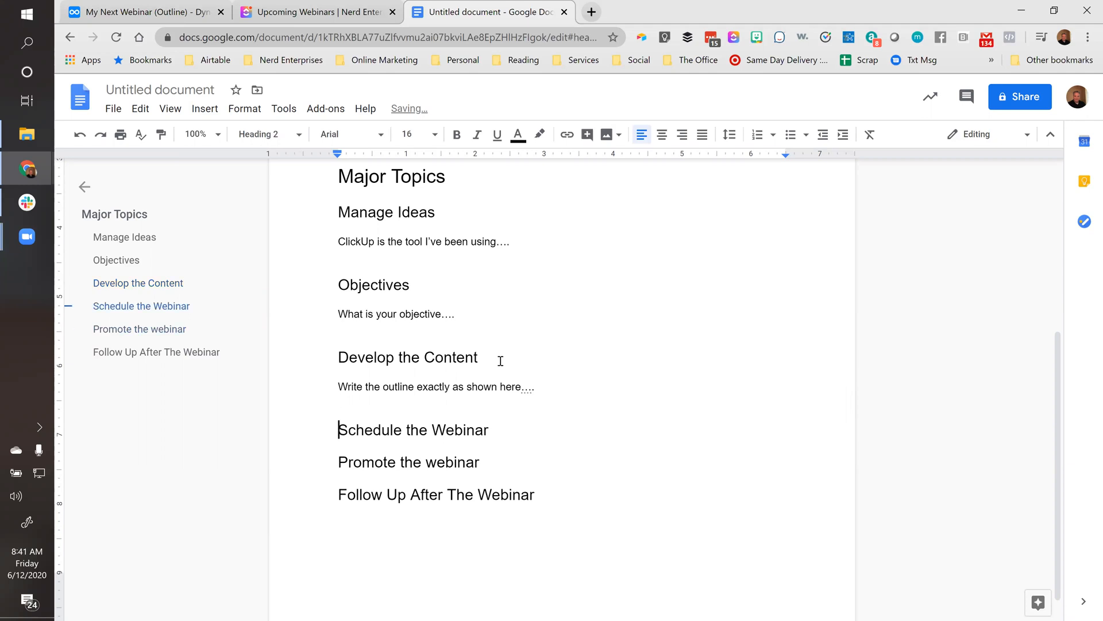
key(End)
key(Return)
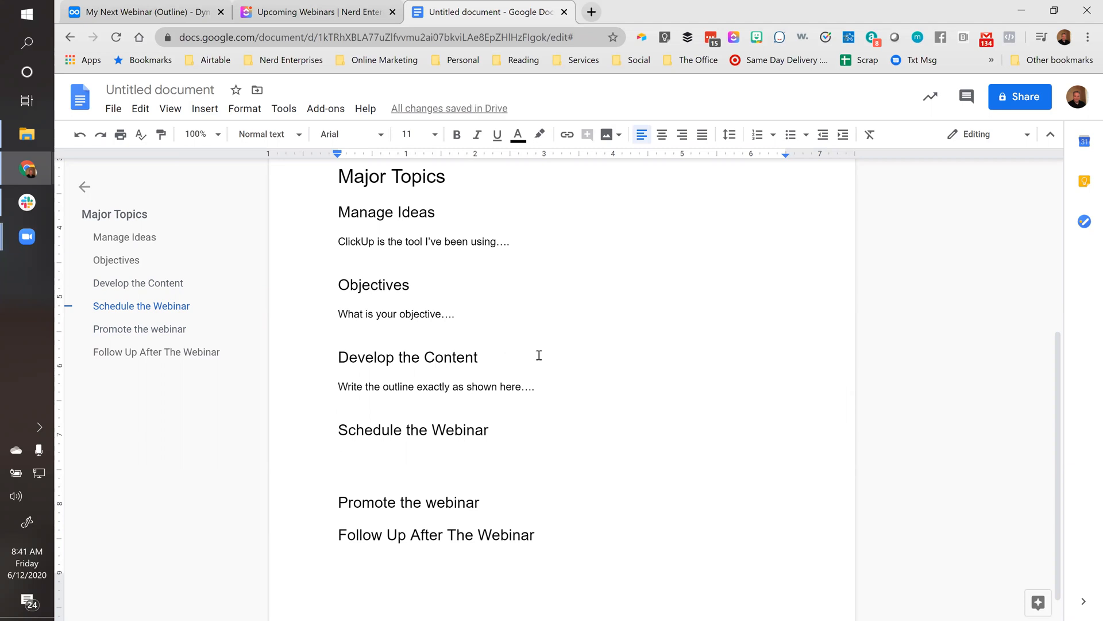
scroll(542, 360, up, 1)
scroll(543, 359, down, 2)
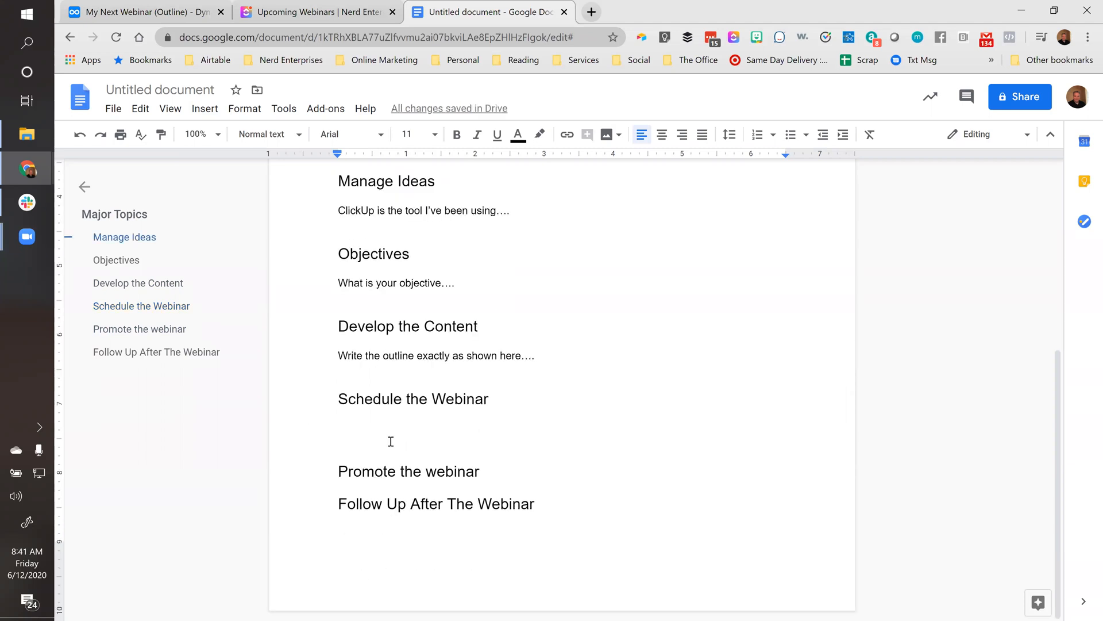
double_click(357, 433)
click(356, 429)
Step: Open livewebinar.com in a new browser tab
click(593, 11)
text(livew)
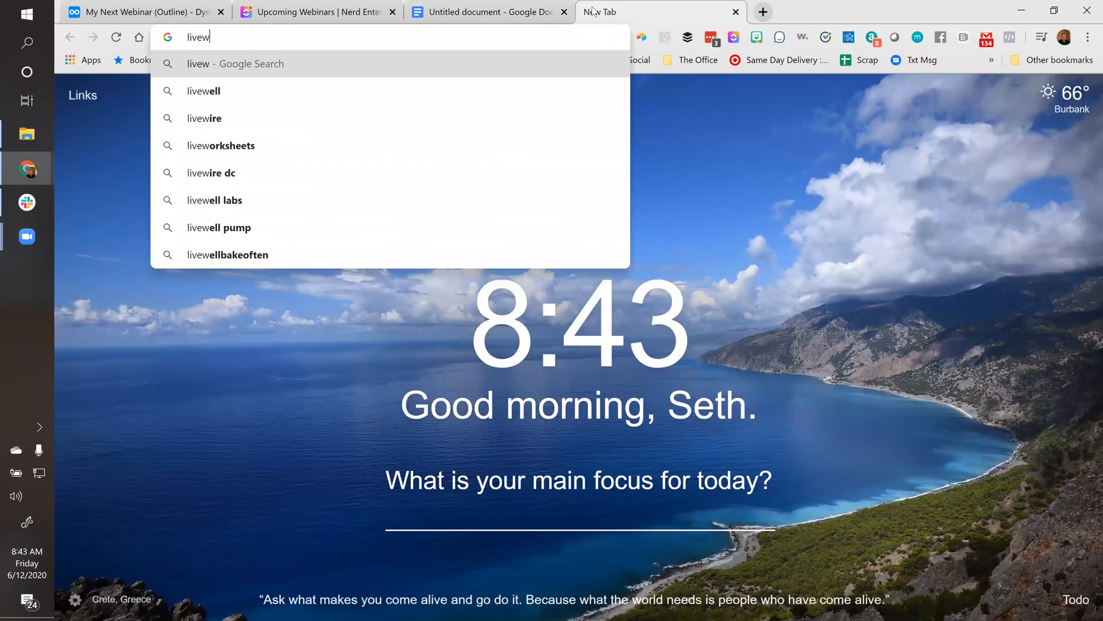
text(ebinar.com)
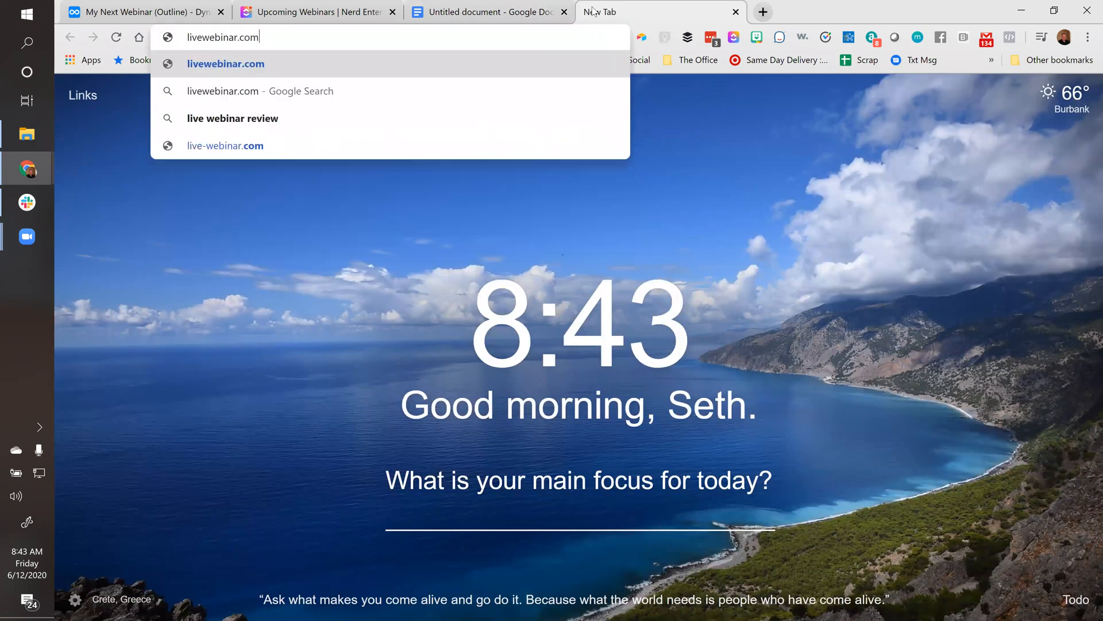
key(Return)
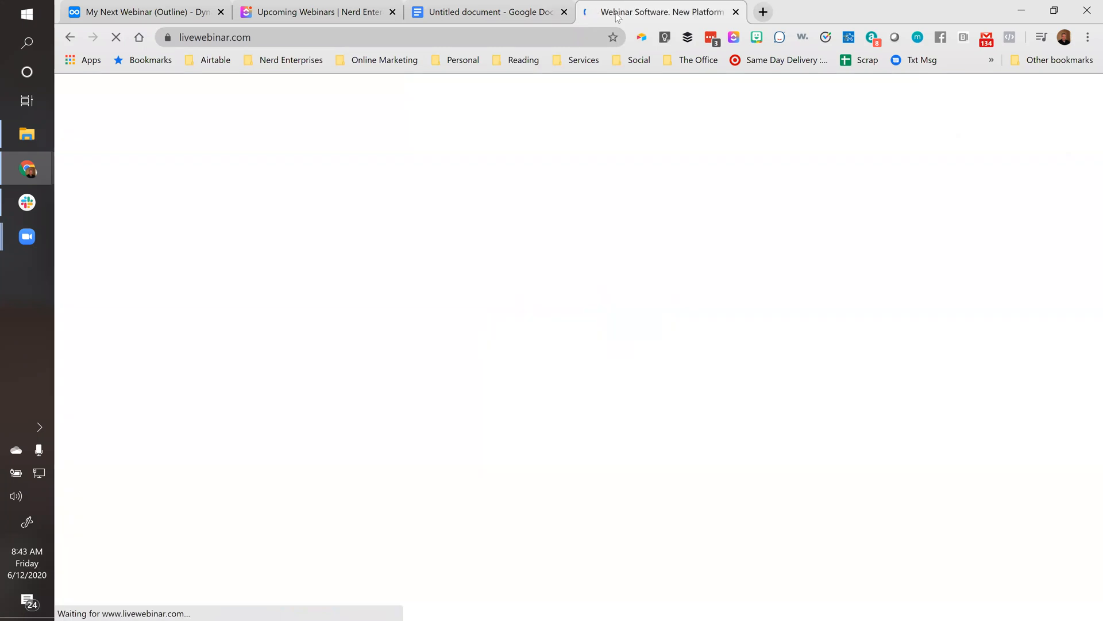
Step: Copy the LiveWebinar site address and paste it under the Schedule the Webinar heading in the Google Docs document
click(274, 37)
key(ctrl+c)
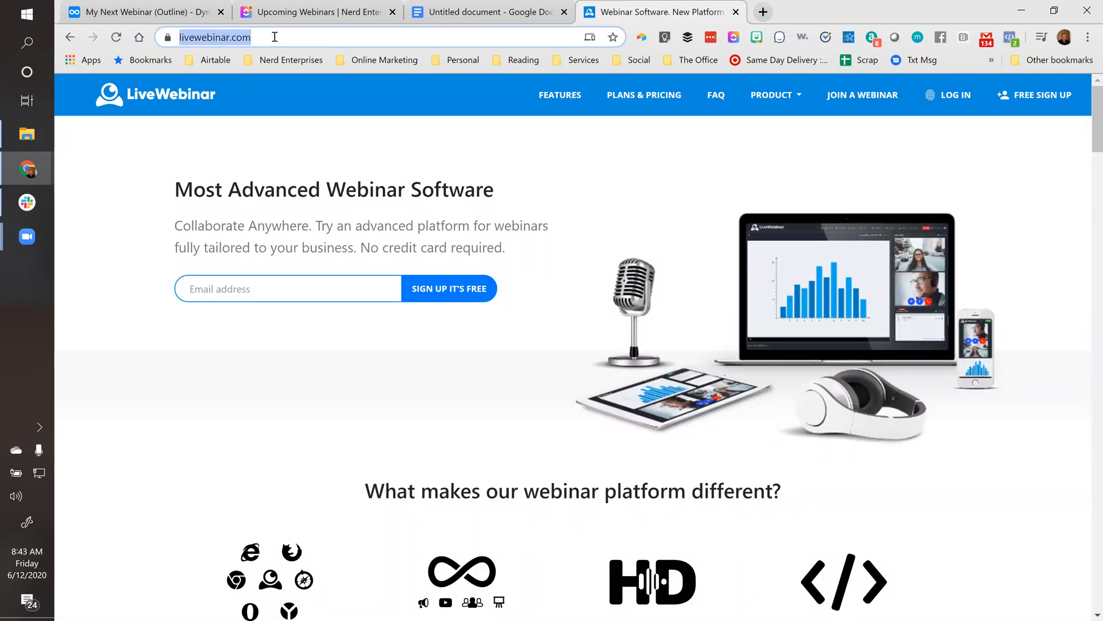
click(469, 10)
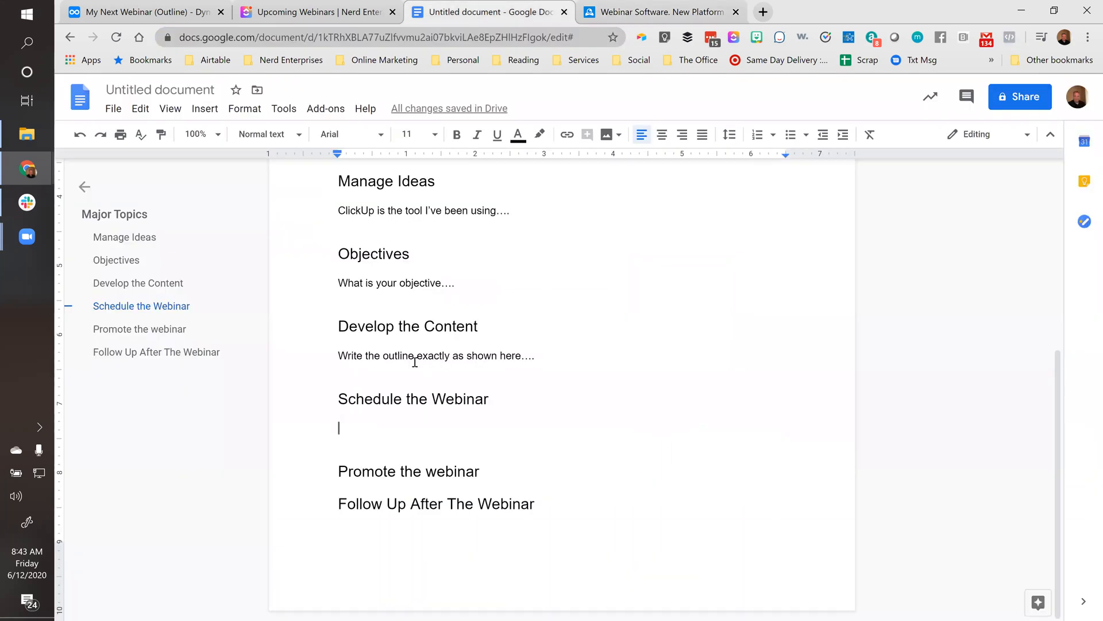
key(ctrl+v)
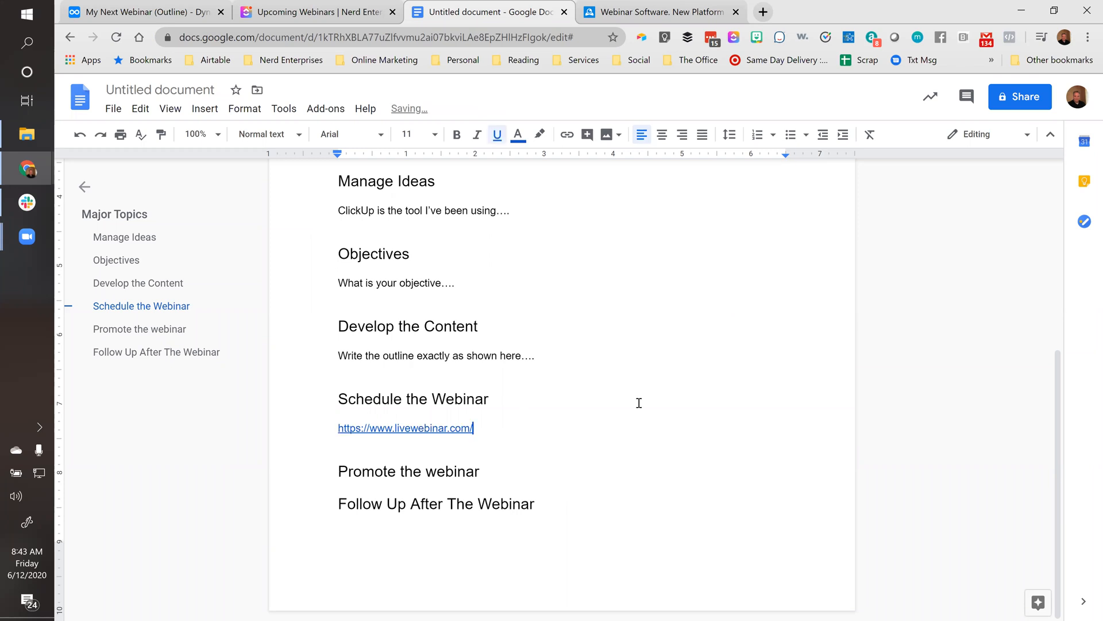
Step: Add a bold "Zoom Alternatives:" line directly above the livewebinar.com link
key(Home)
key(Return)
key(Up)
text(Zoom Alter)
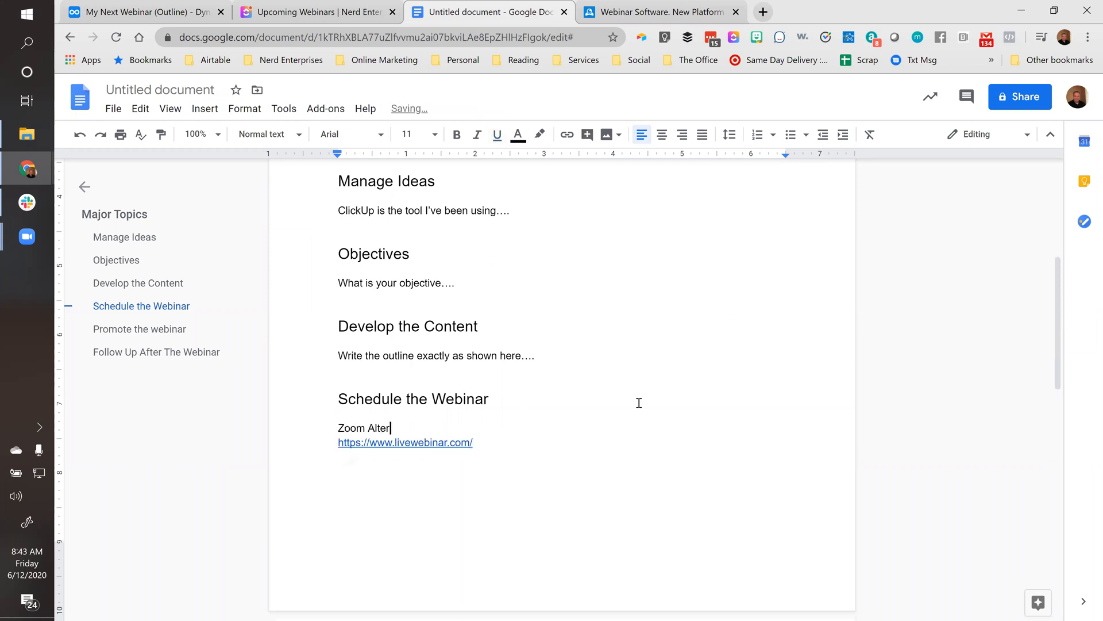
text(natives:)
key(shift+Home)
key(ctrl+b)
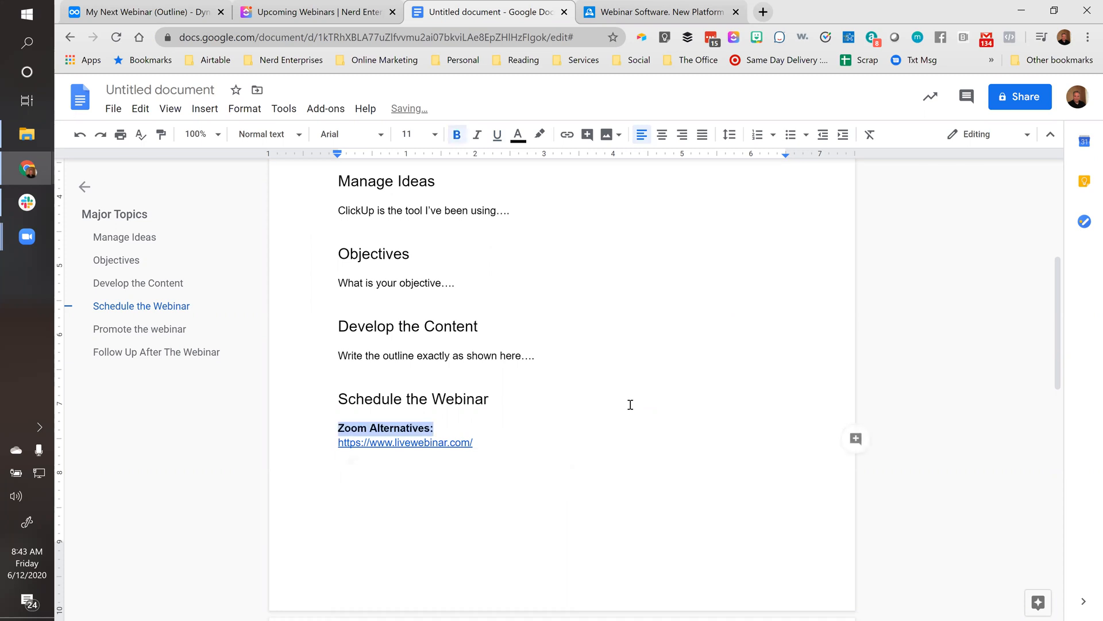
Step: Add blank lines above and below the bold "Zoom Alternatives:" line
key(Left)
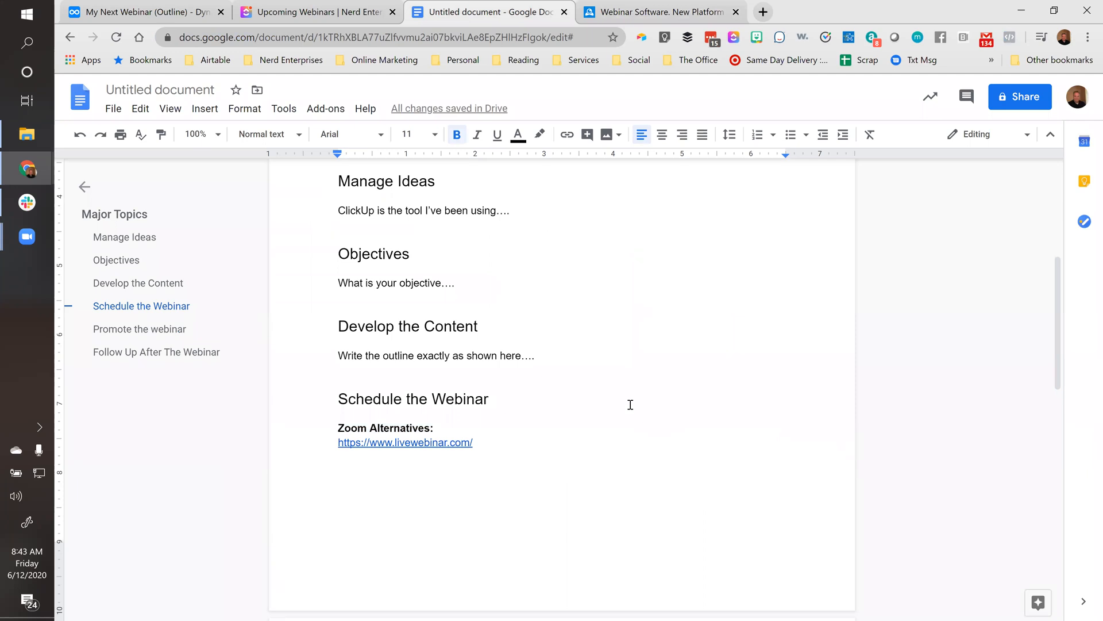
key(Return)
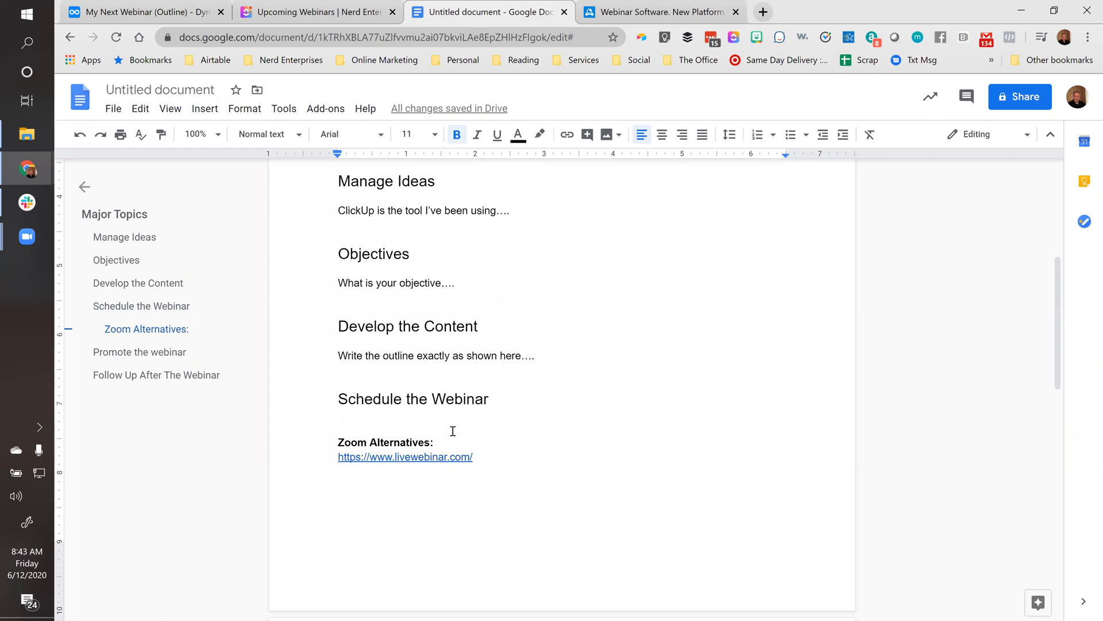
key(Return)
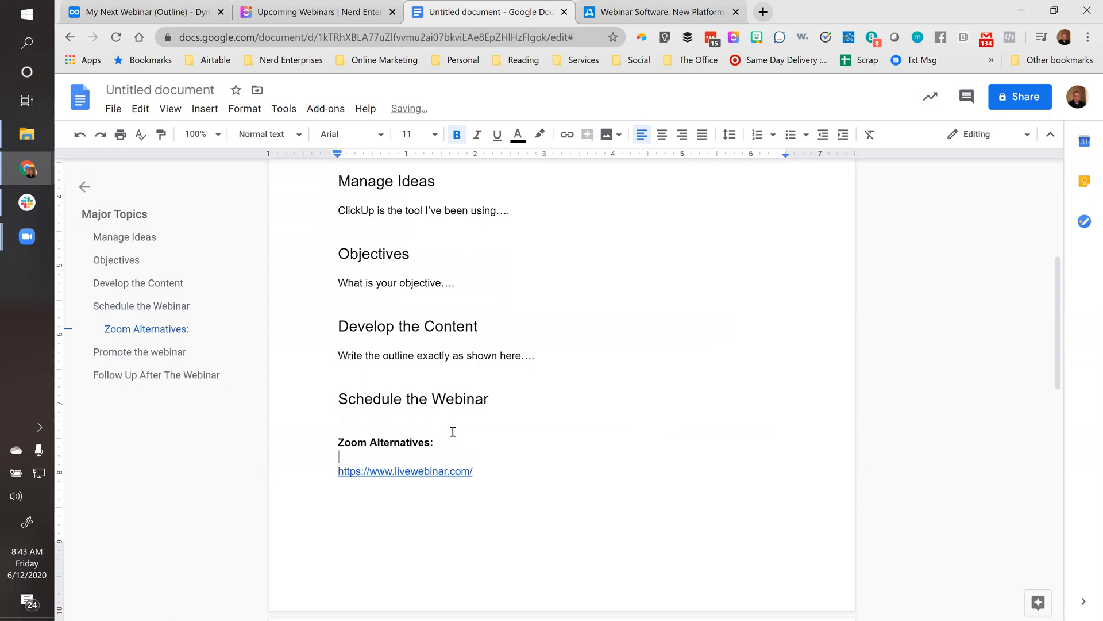
key(Return)
Step: Add the label "Live Webinar" directly above the livewebinar.com link and remove its bold formatting
text(Live Web)
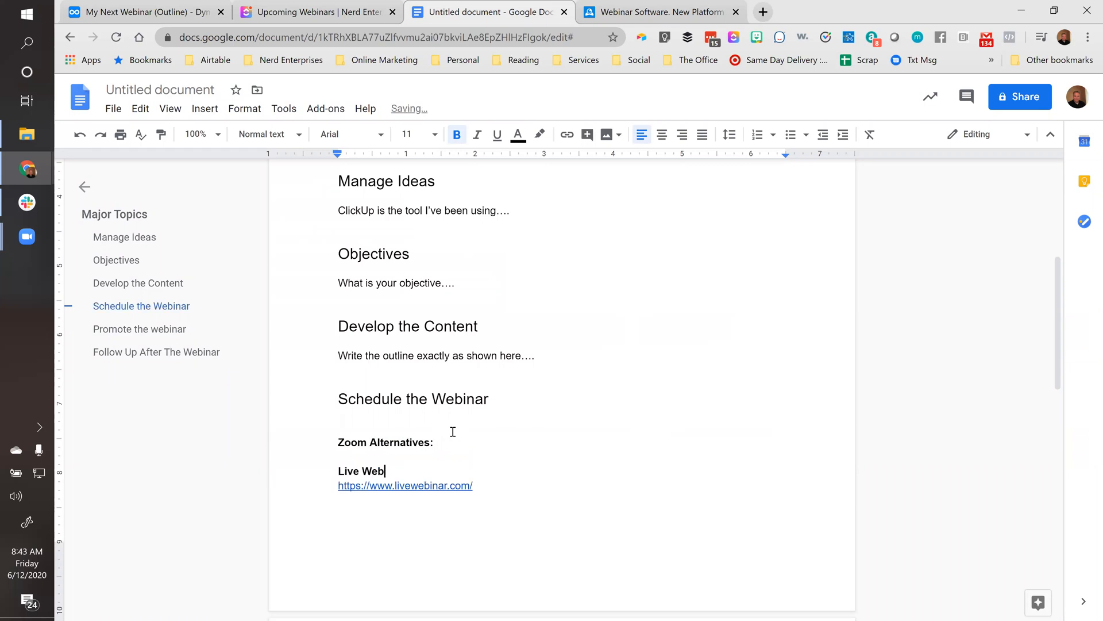
text(inar)
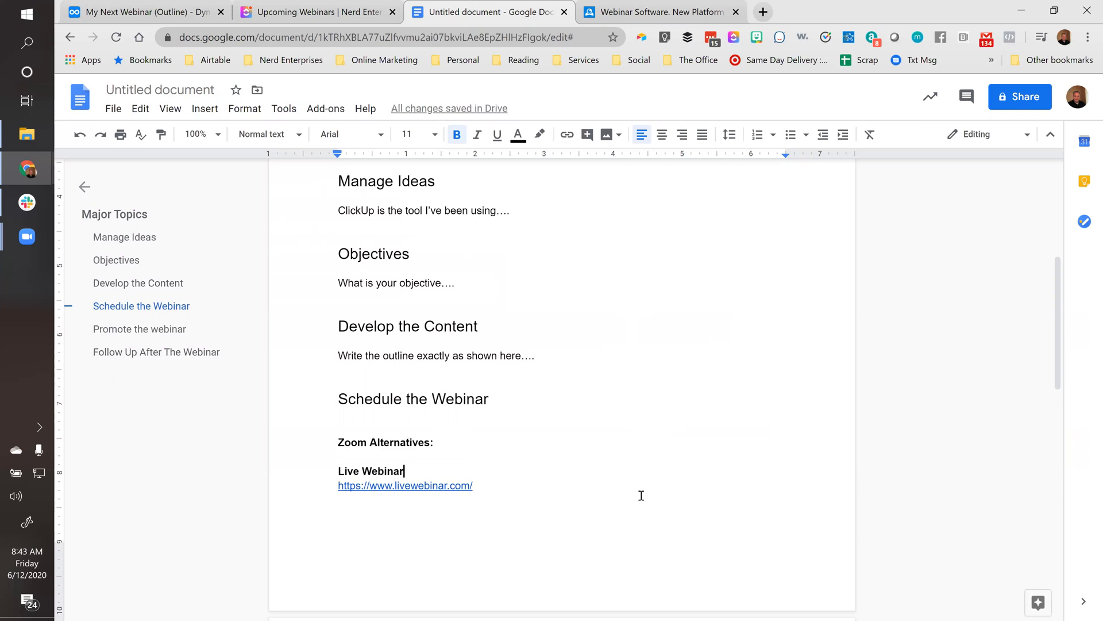
key(shift+Home)
key(ctrl+b)
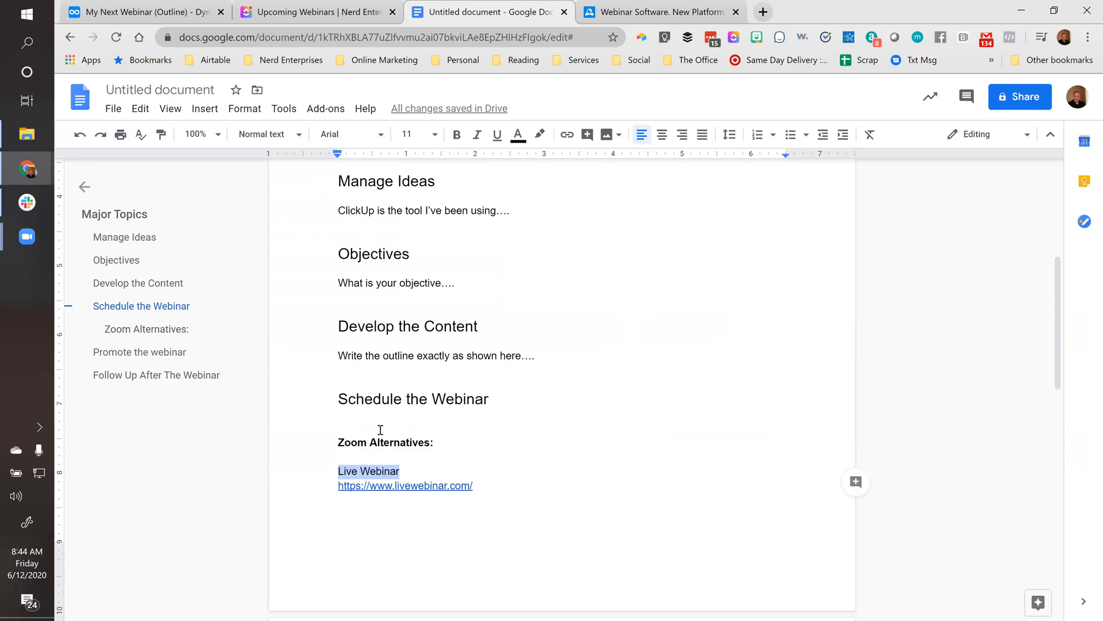
click(407, 468)
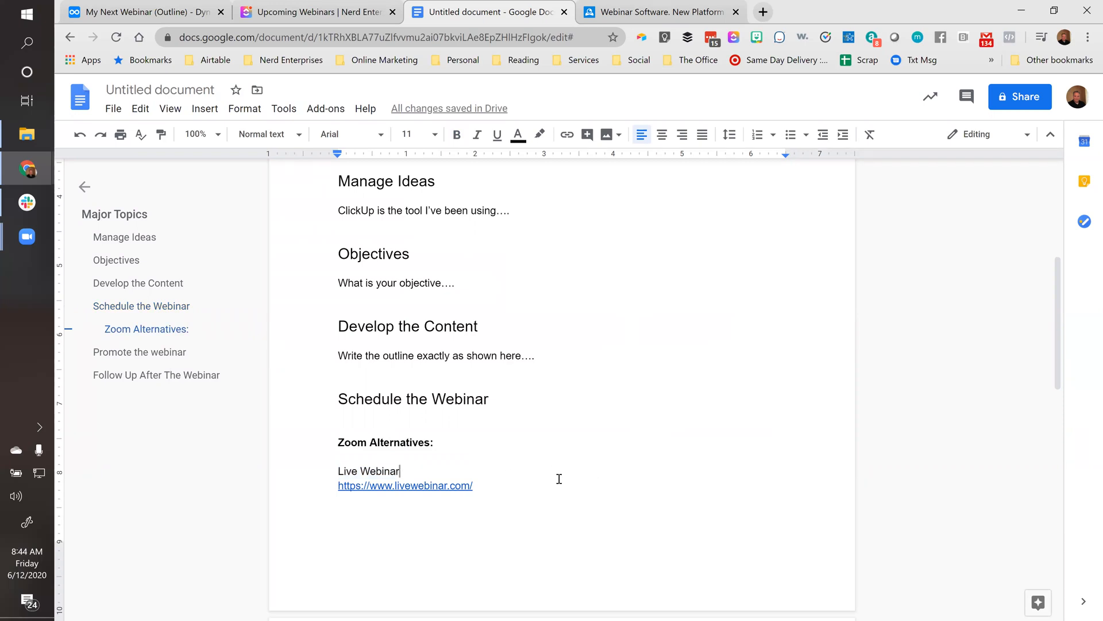
Step: Place the cursor at the end of the livewebinar.com link and view the LiveWebinar home page before returning to the document
key(ctrl+End)
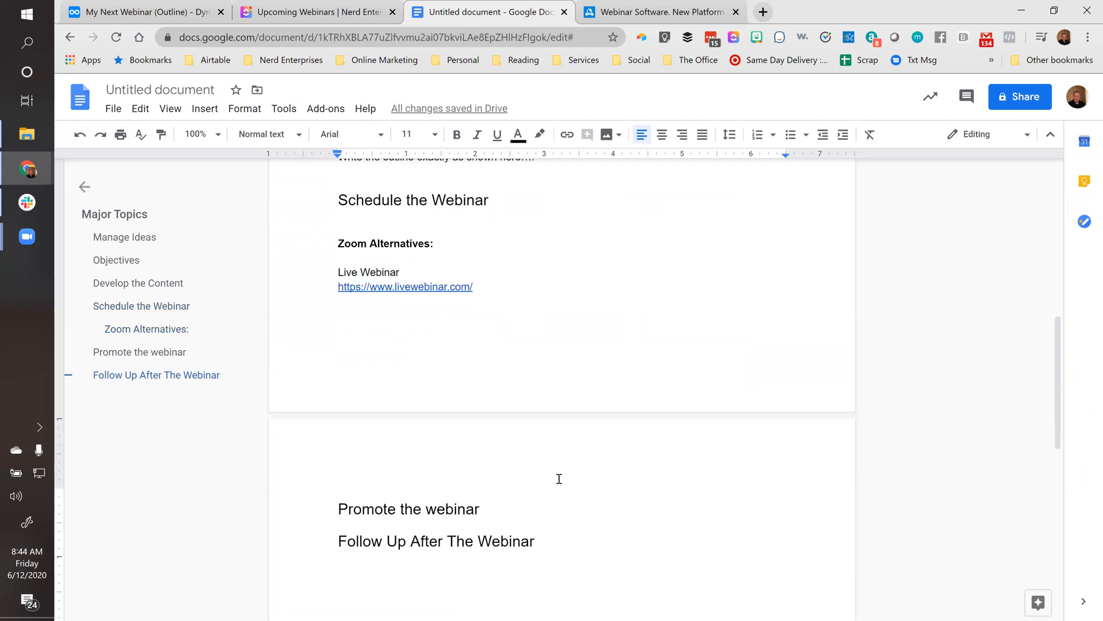
triple_click(490, 285)
click(493, 285)
key(Return)
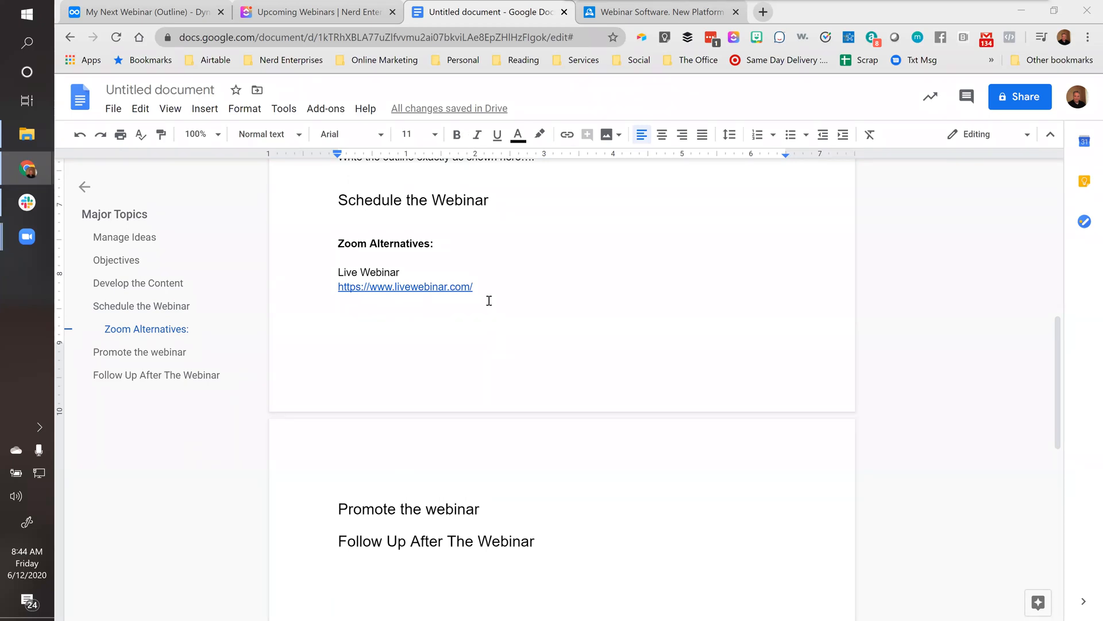
double_click(497, 282)
key(BackSpace)
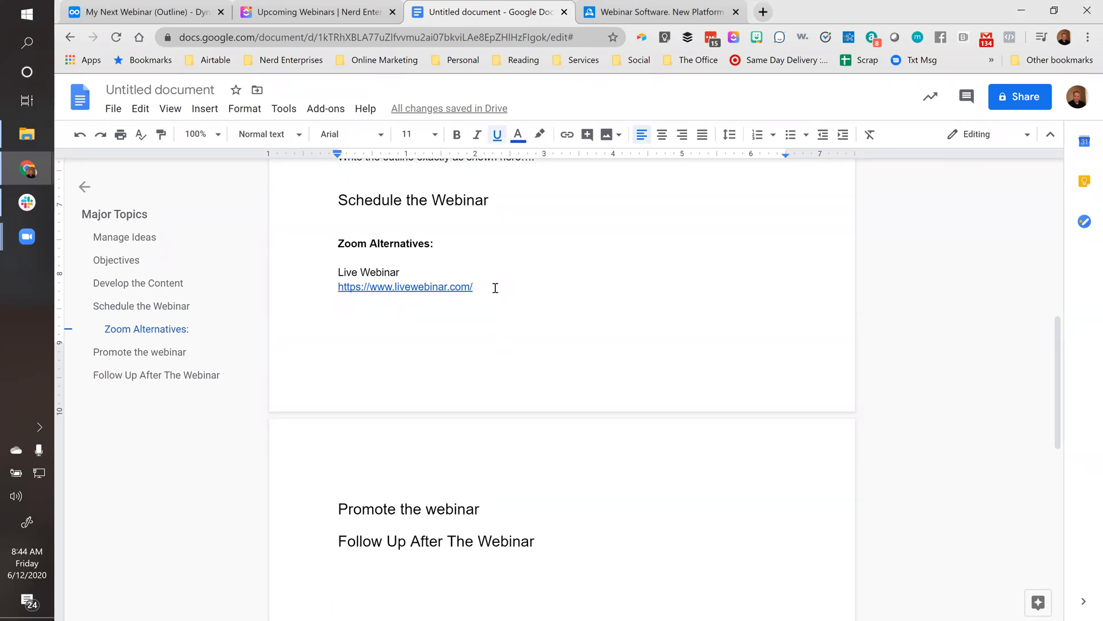
click(607, 19)
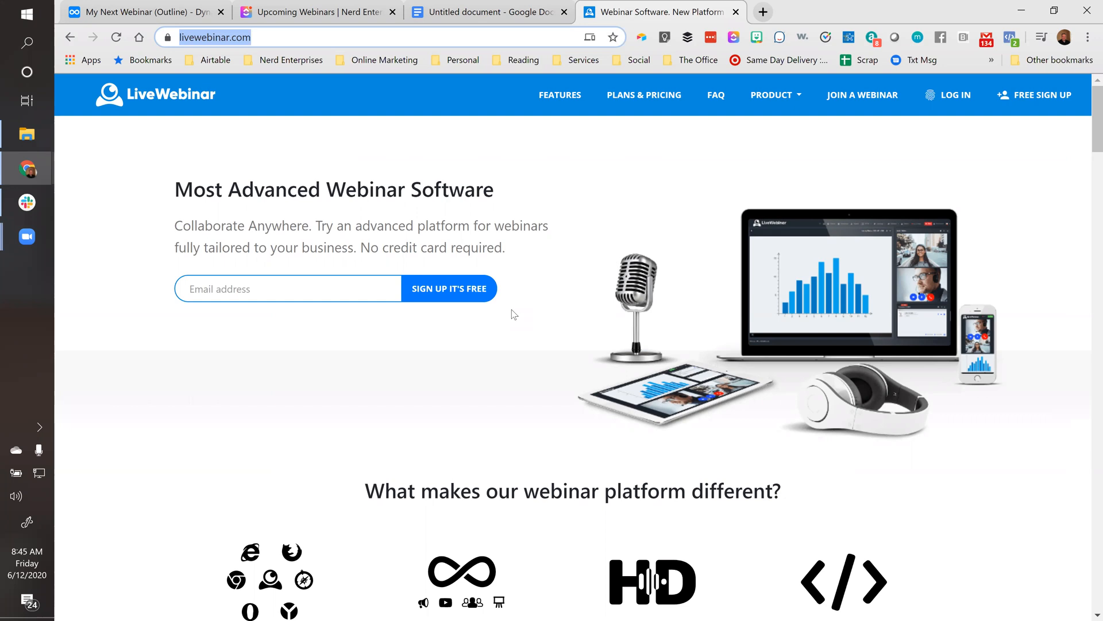
click(491, 12)
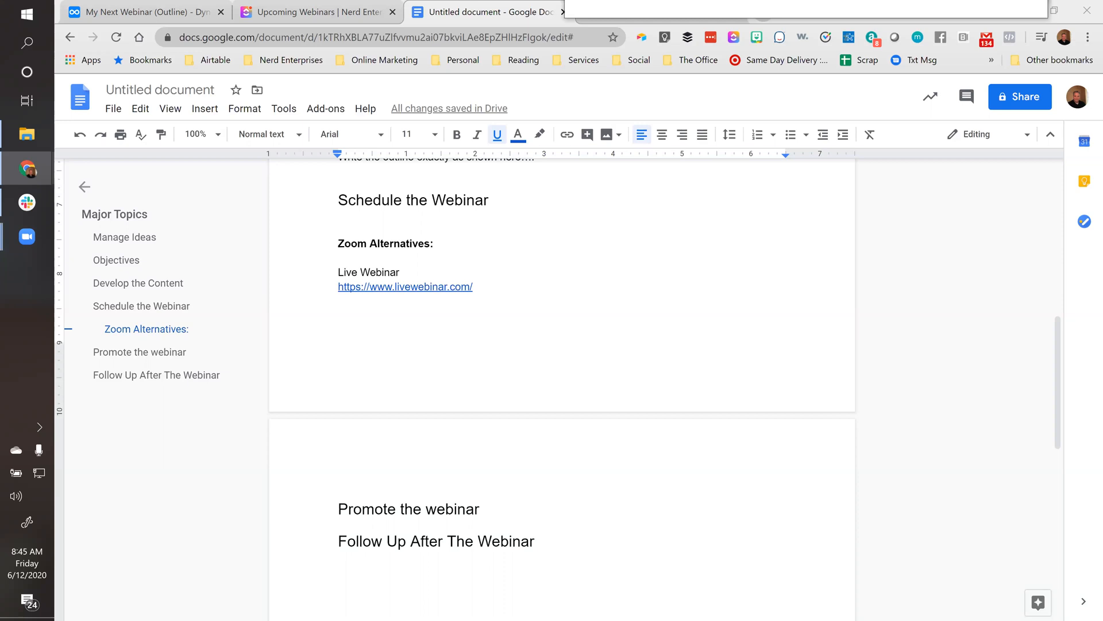
Step: Place the Jitsi.org browser tab after the LiveWebinar one and copy the Jitsi site address
click(649, 16)
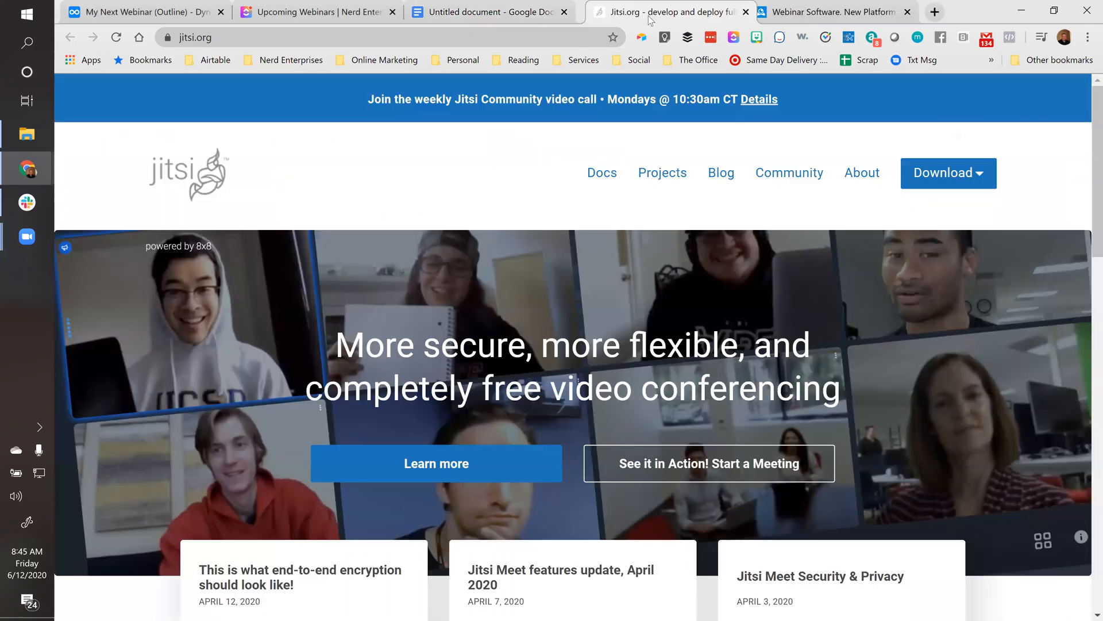
drag(640, 17, 816, 16)
click(529, 29)
key(ctrl+c)
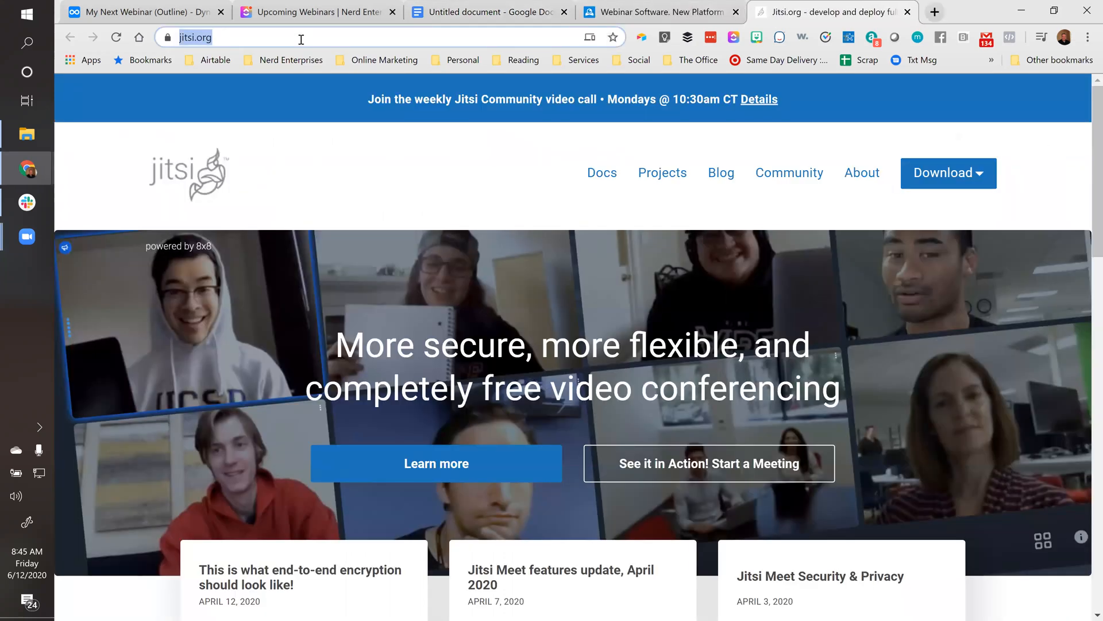
Step: Add a "Jitsi:" label with the copied jitsi.org link below the Live Webinar entry in the Google Docs document
click(486, 17)
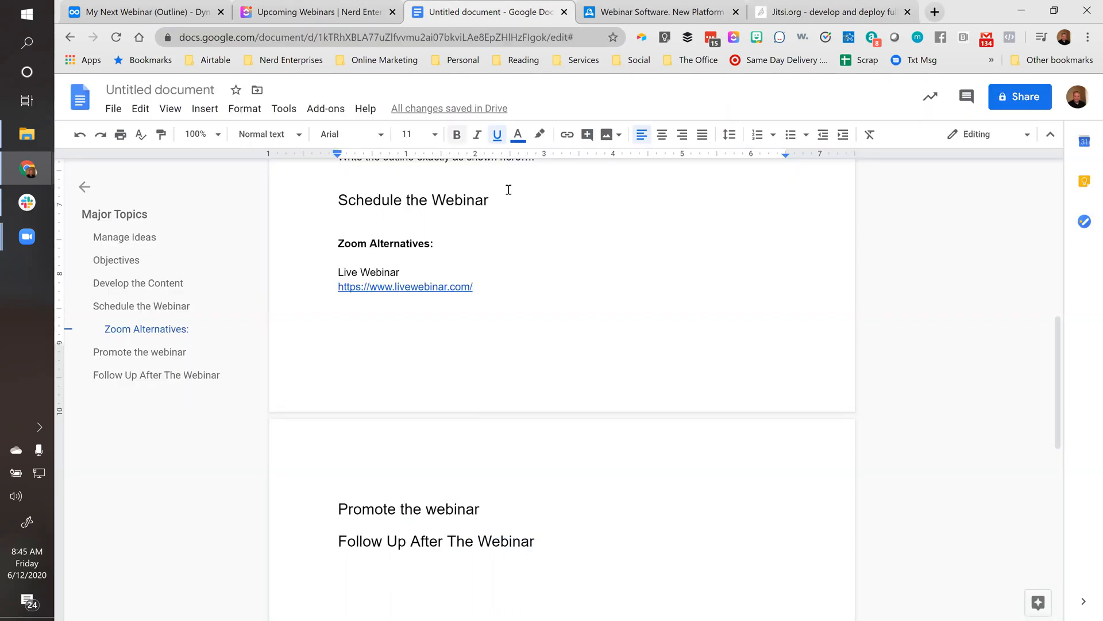
key(Return)
text(Jit)
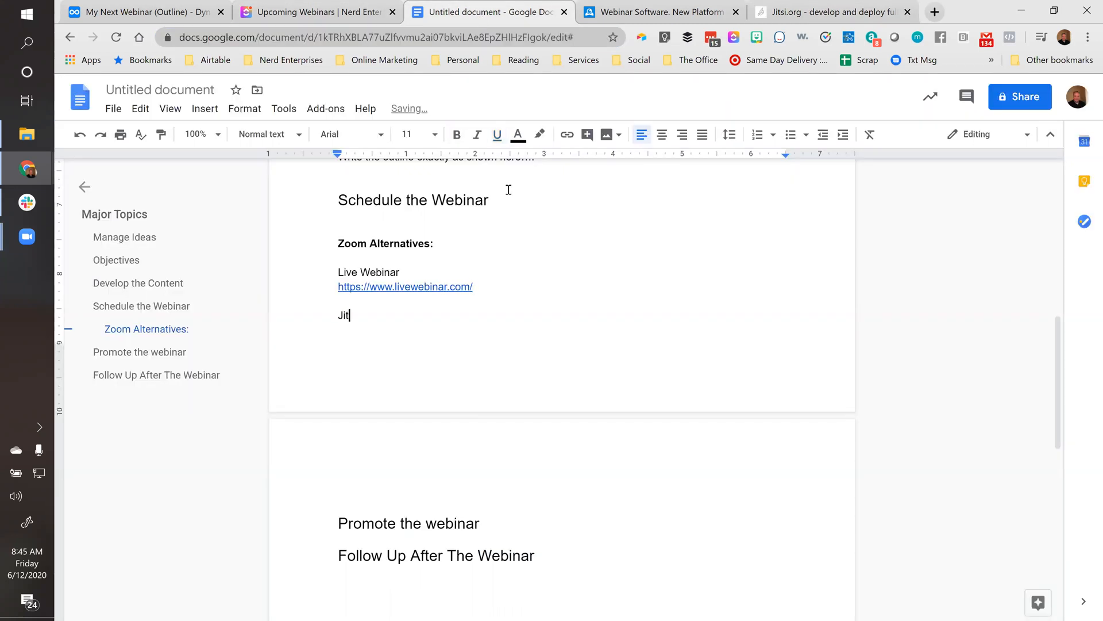
text(si:)
key(Return)
key(ctrl+v)
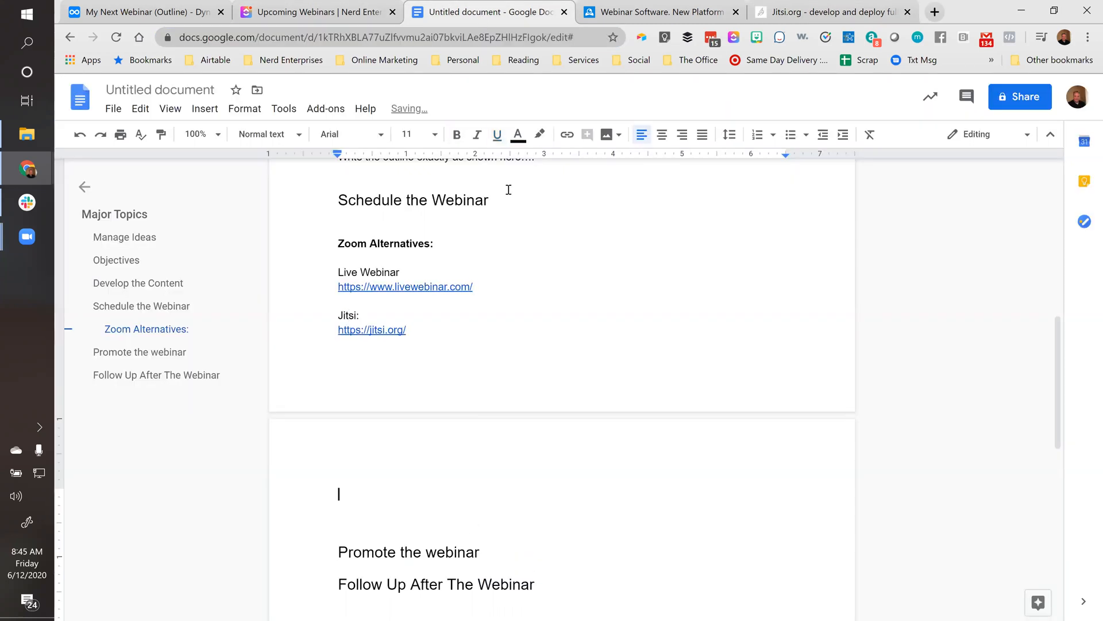
Step: Add blank lines beneath the jitsi.org link in the Zoom Alternatives list
key(Up)
key(Home)
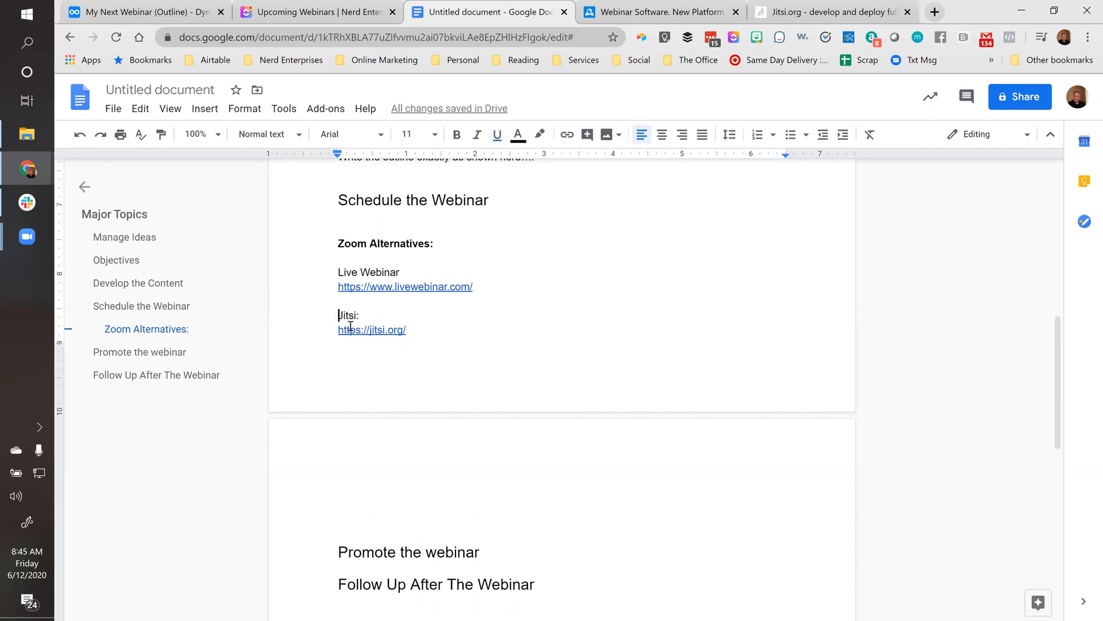
click(370, 317)
click(445, 336)
key(Return)
key(Return)
key(BackSpace)
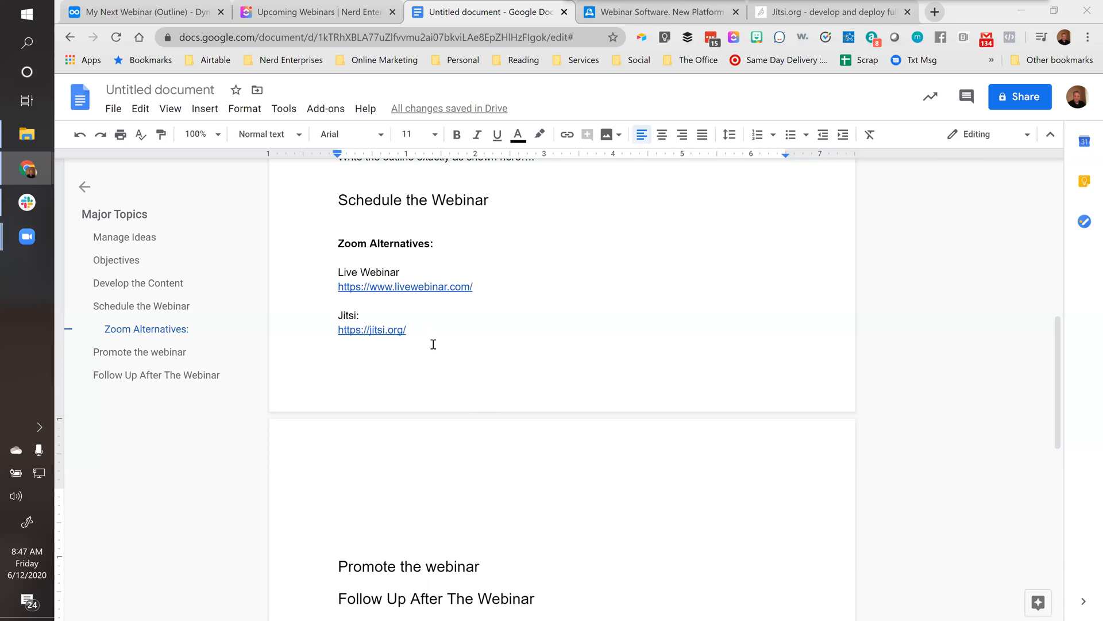
click(424, 328)
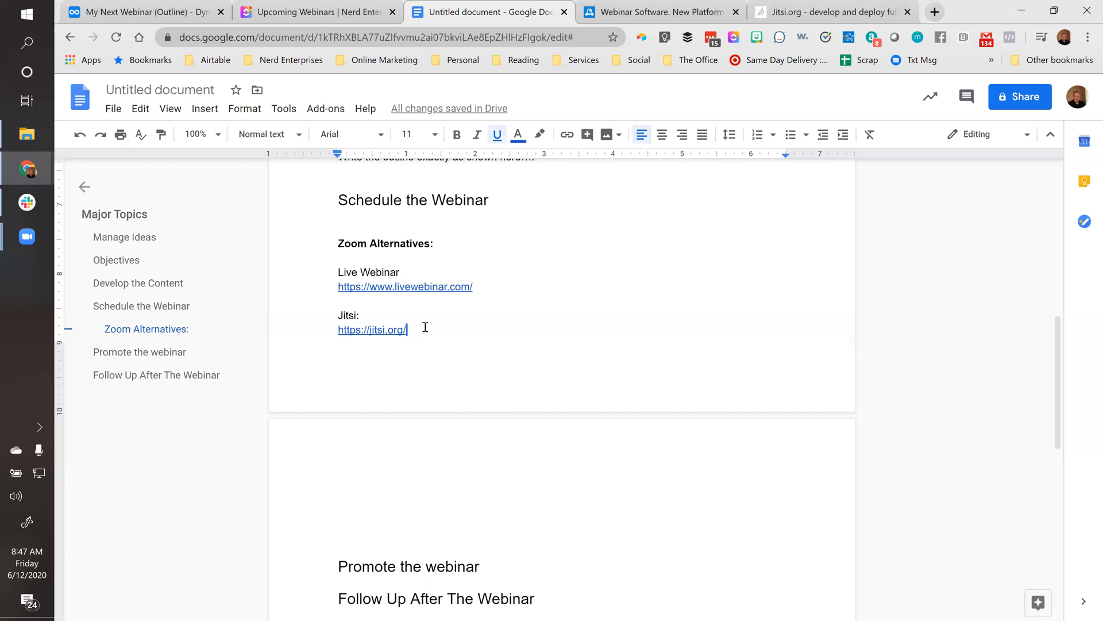
key(Return)
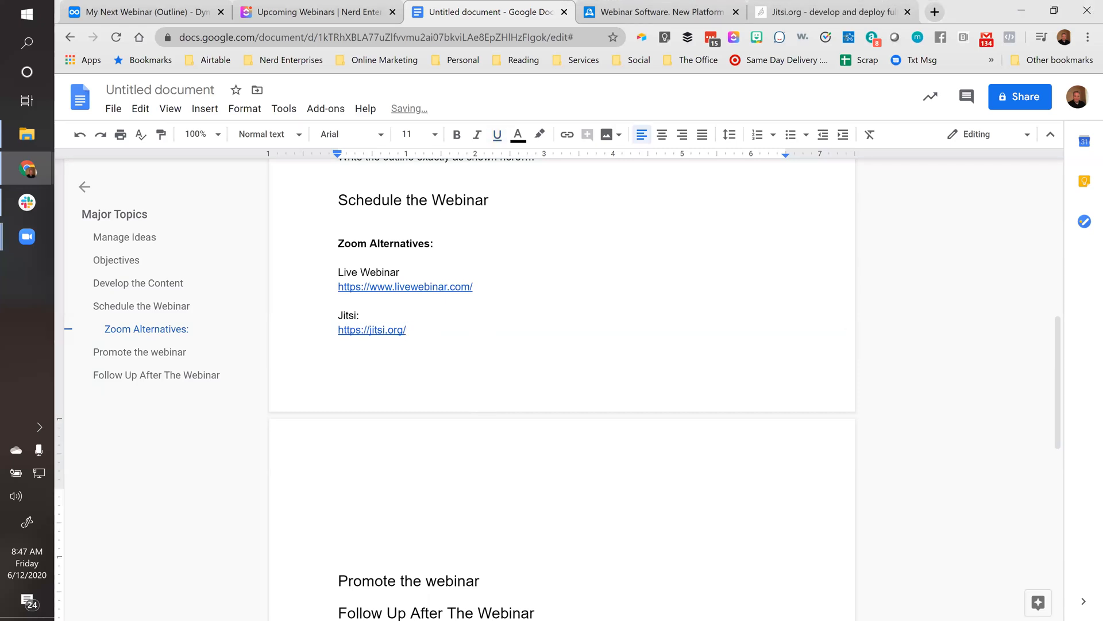
Step: Open the bookmarked Zoom site in a new browser tab and start scheduling a new webinar
click(935, 12)
click(712, 60)
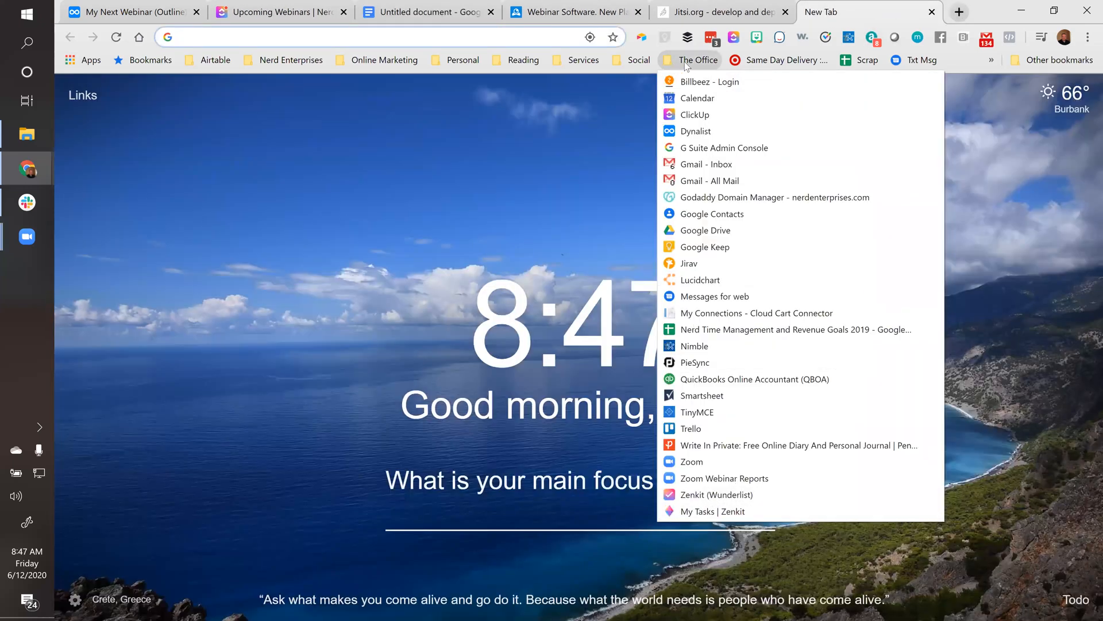
click(695, 464)
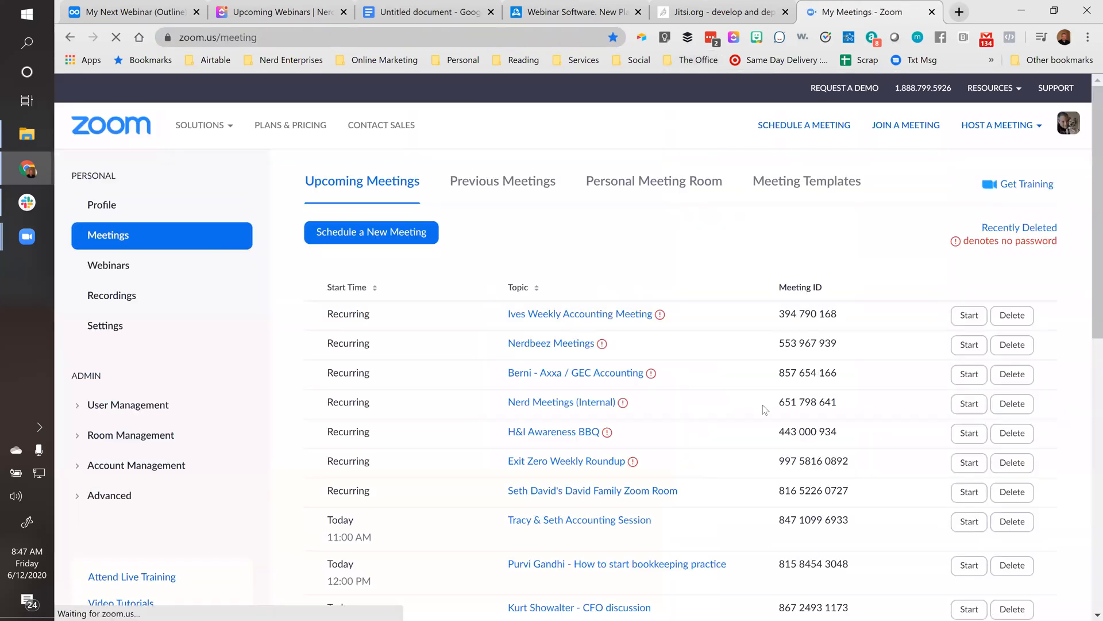
click(95, 272)
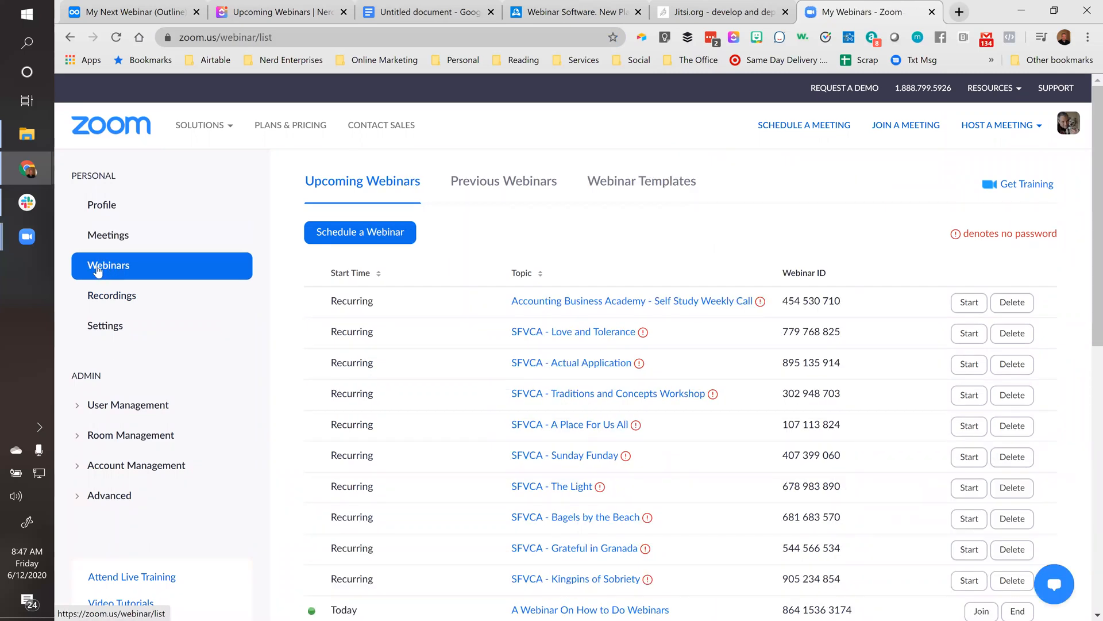
click(379, 236)
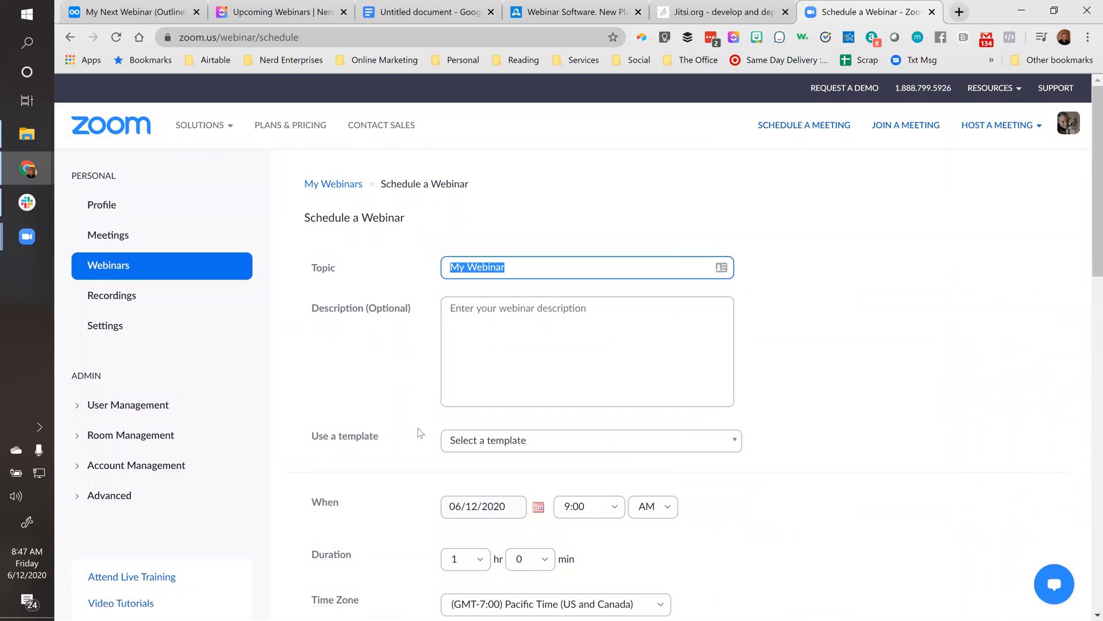
Step: Enter "My next webinar" as the webinar topic and look over the scheduling options
text(My next webinar)
click(521, 339)
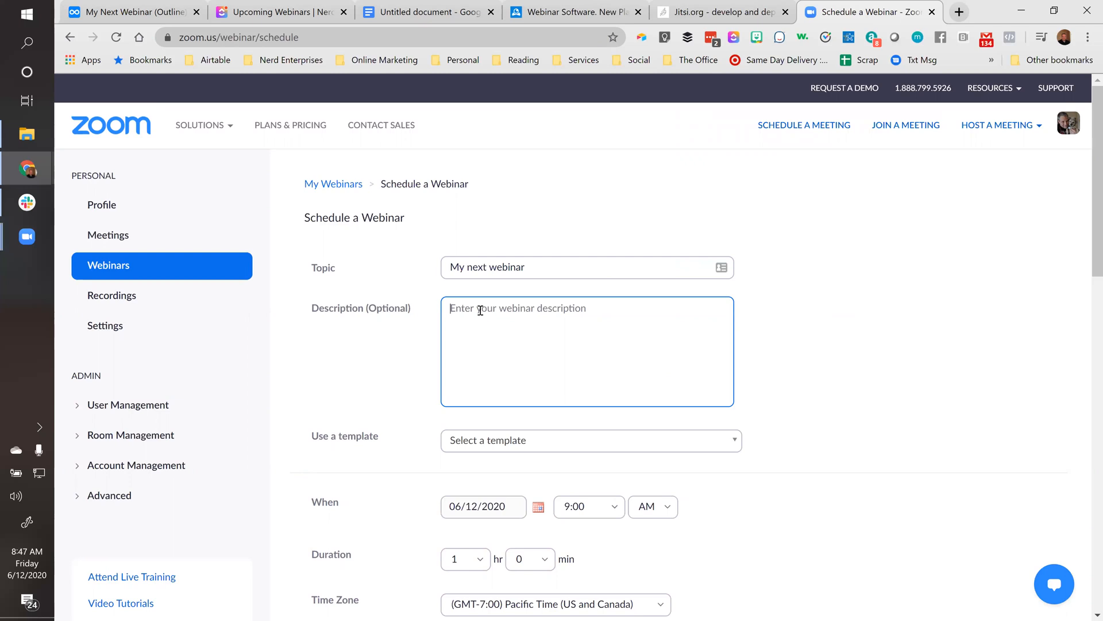
scroll(480, 310, down, 1)
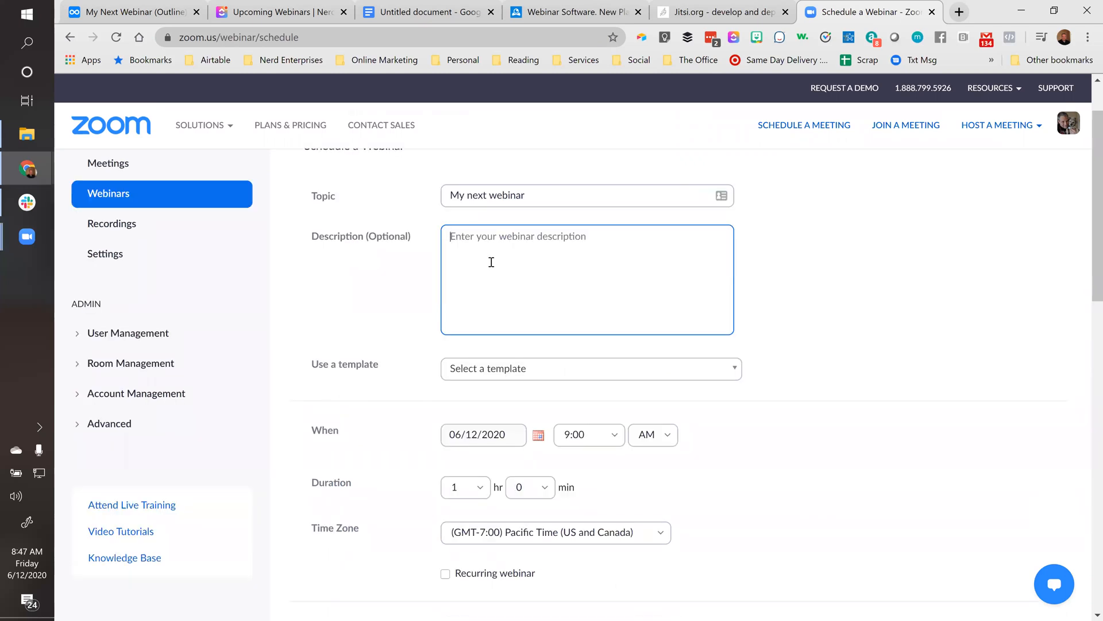
scroll(490, 261, down, 1)
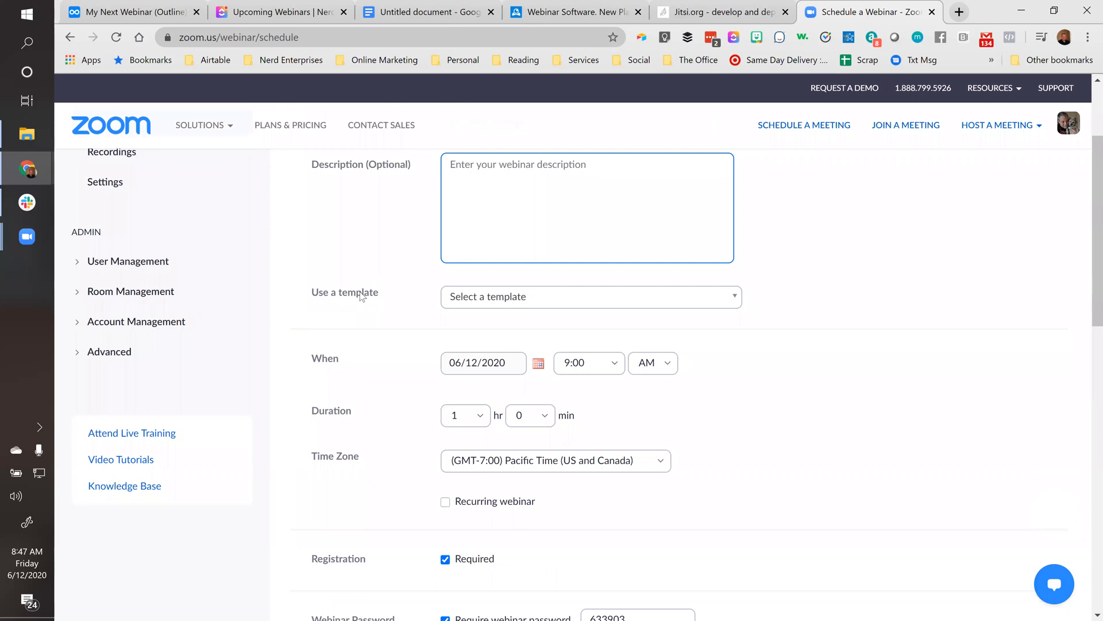
scroll(369, 291, up, 2)
Step: Apply the ZIWS template to the webinar and check the filled-in topic and description
click(722, 437)
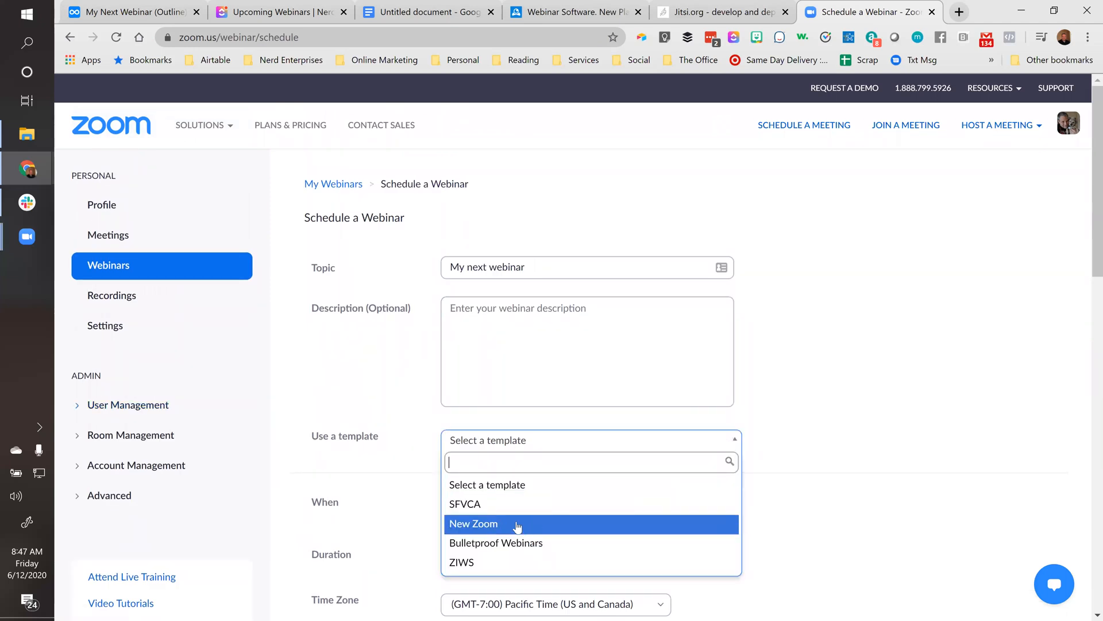
click(466, 565)
drag(570, 358, 592, 283)
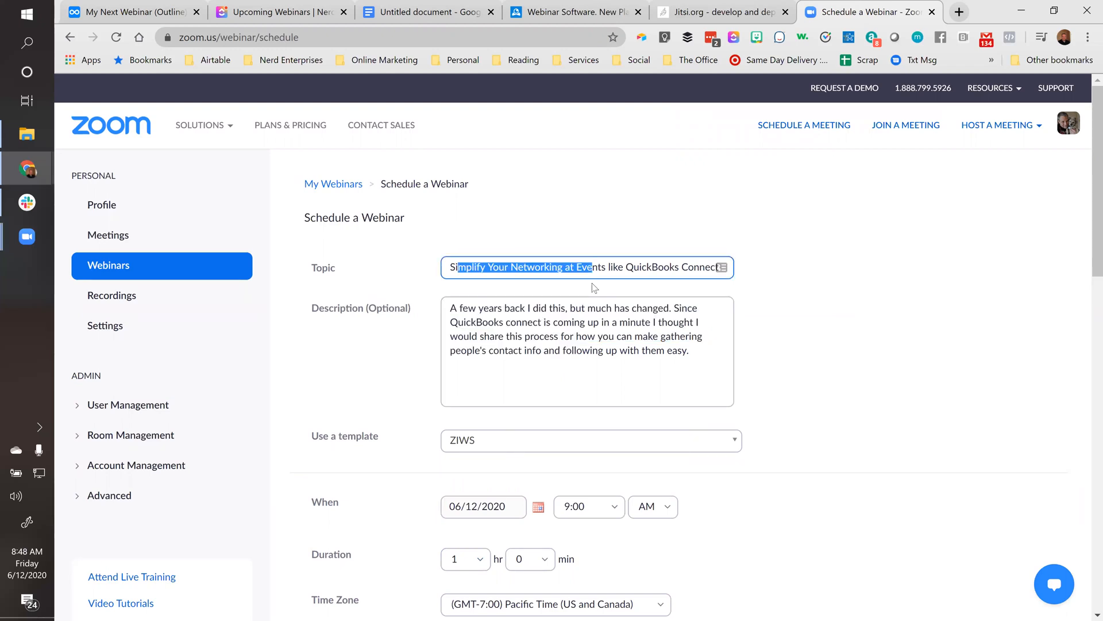
click(504, 347)
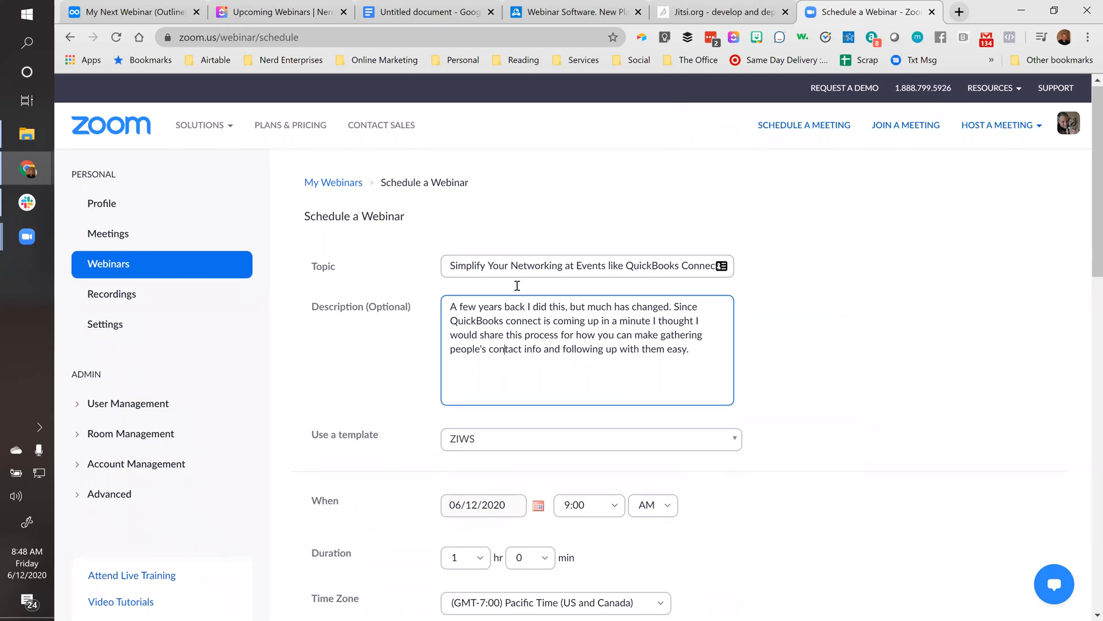
Step: Set the webinar's date to 06/19/2020 and its start time to 8:00 AM
scroll(519, 264, down, 5)
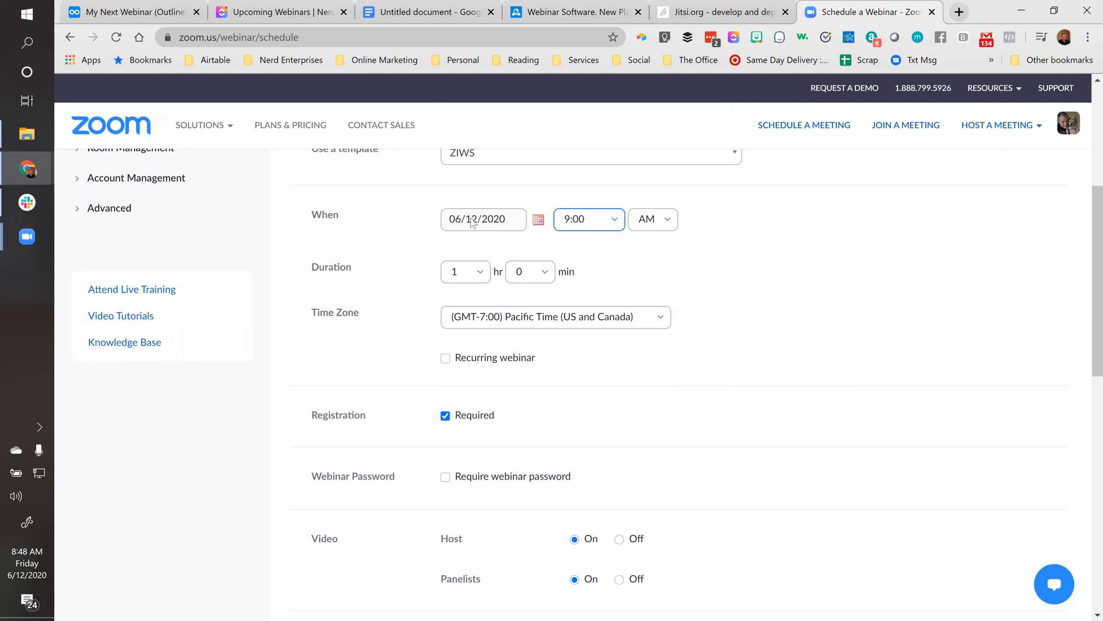
click(540, 220)
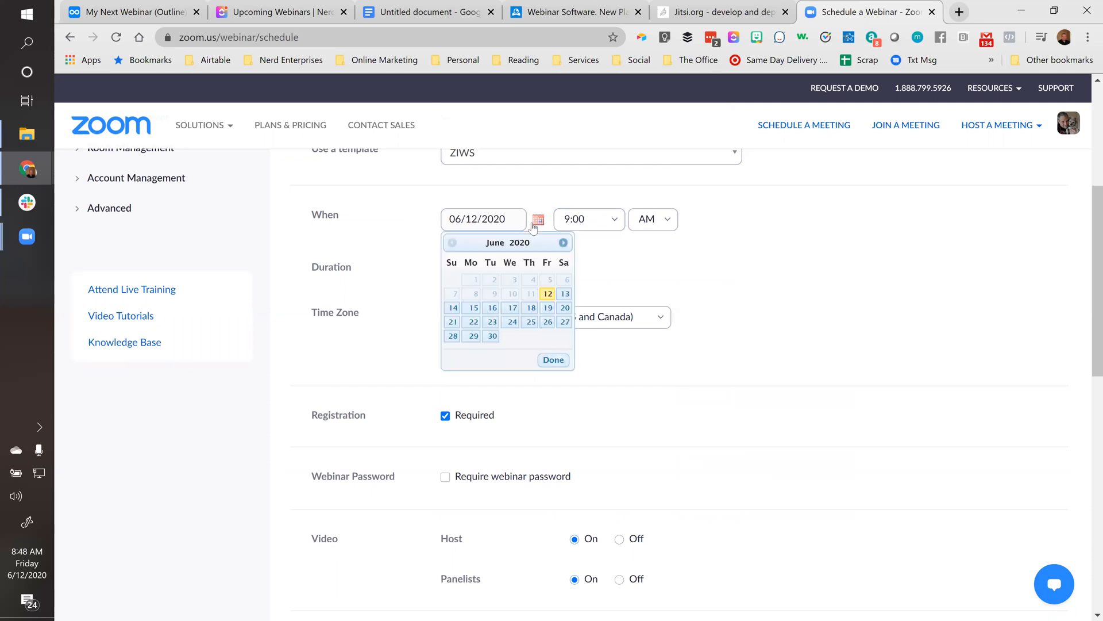
click(548, 308)
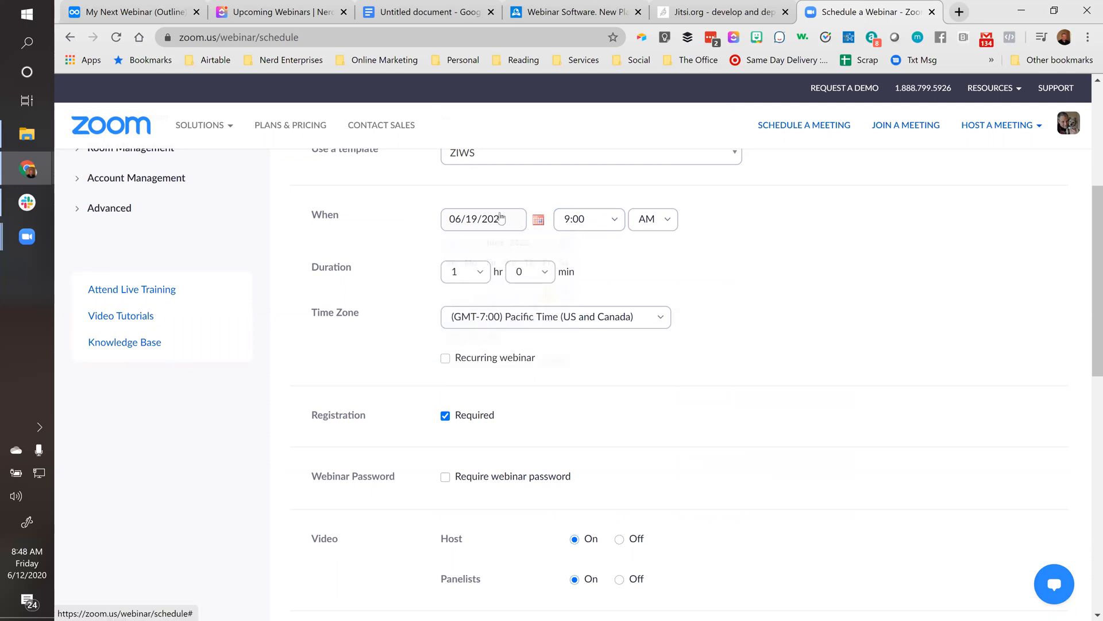
click(601, 217)
scroll(594, 316, down, 4)
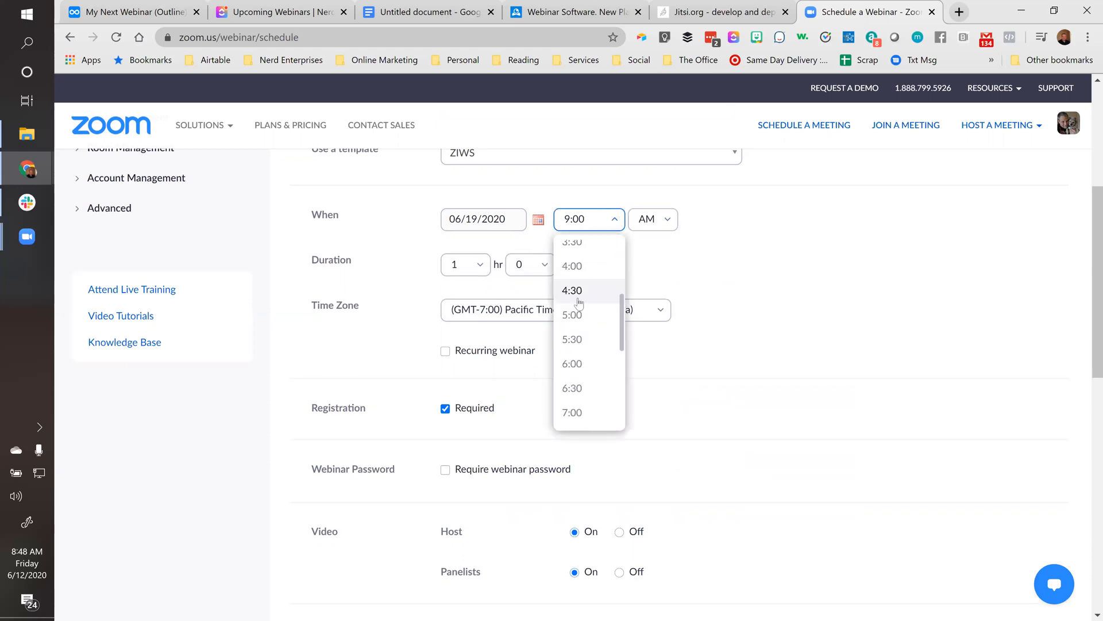
scroll(572, 393, down, 2)
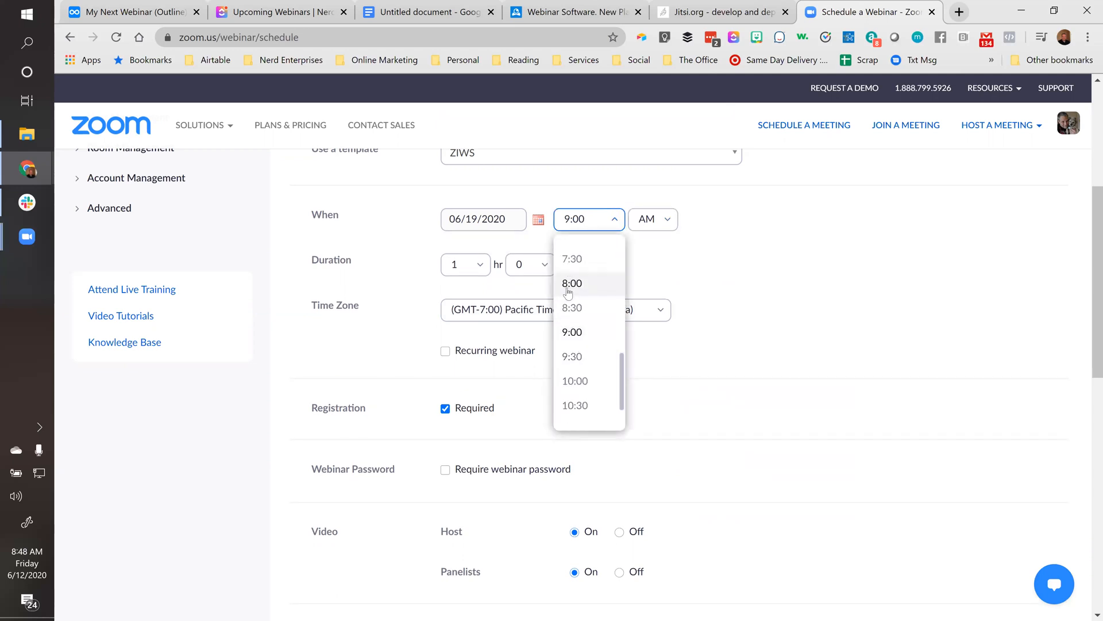
click(569, 283)
click(661, 219)
click(655, 278)
click(665, 220)
click(650, 248)
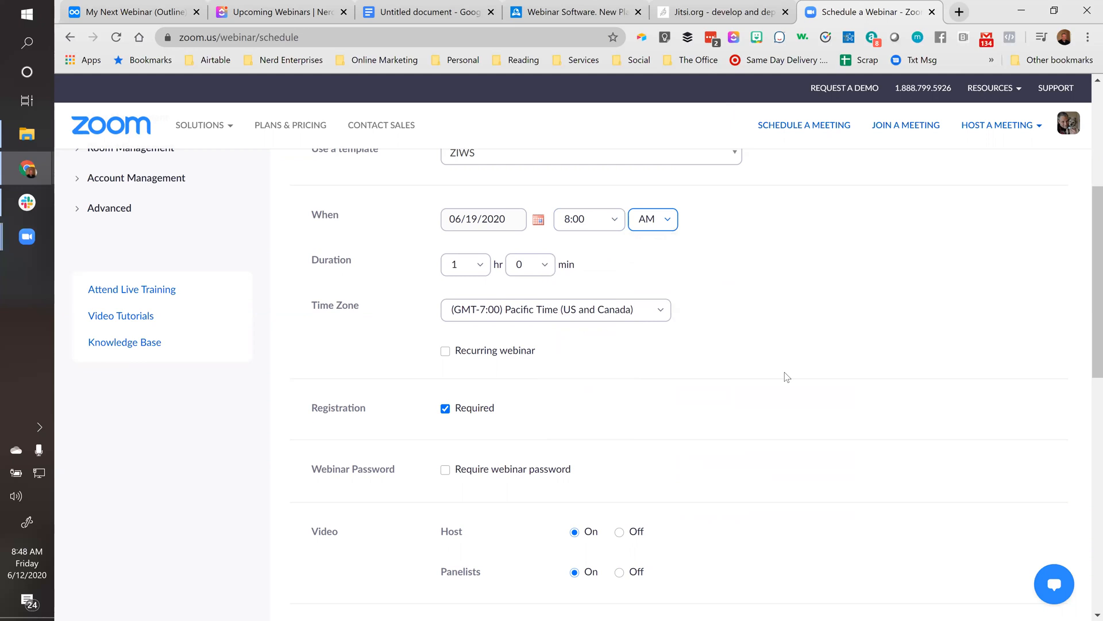
Step: Review the remaining webinar options, from registration and password to video, audio, Q&A, recording and alternative hosts
scroll(785, 373, down, 1)
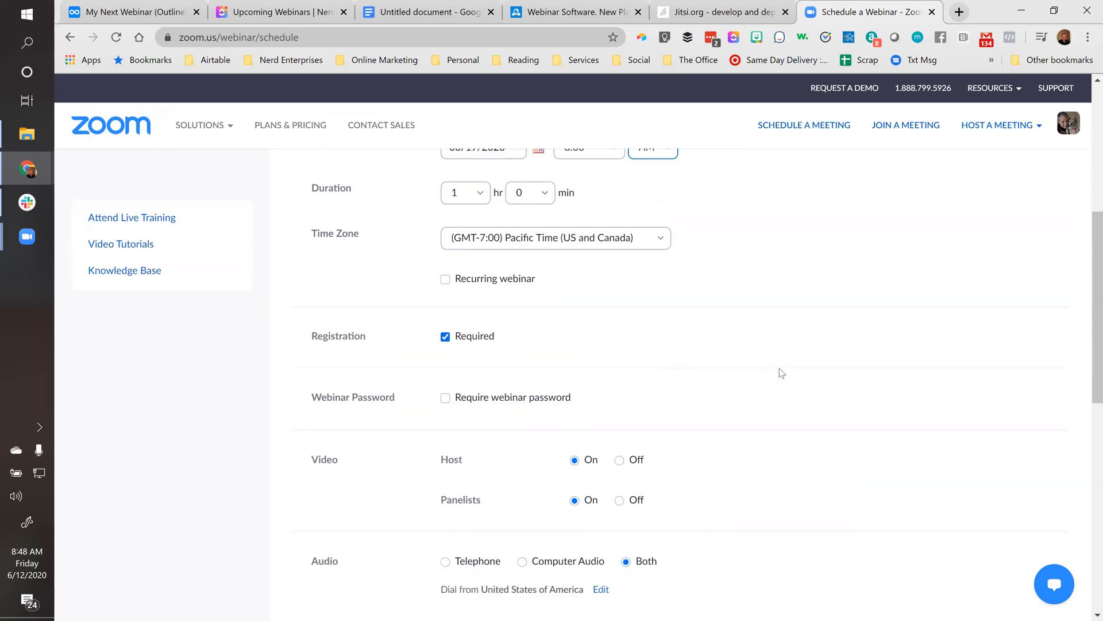
scroll(780, 372, down, 1)
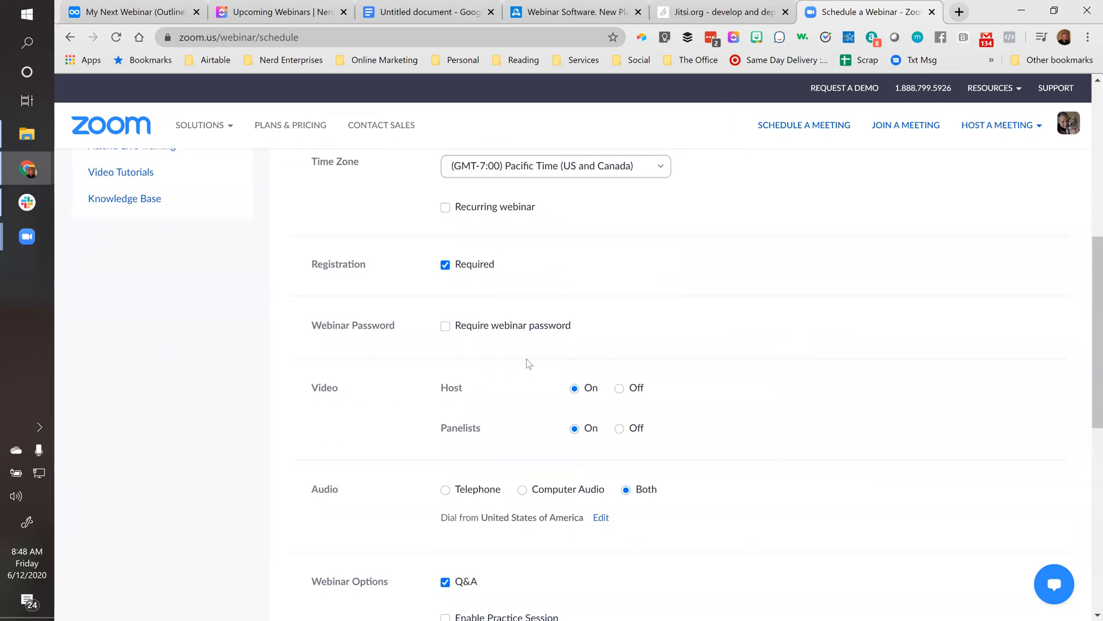
scroll(632, 351, down, 2)
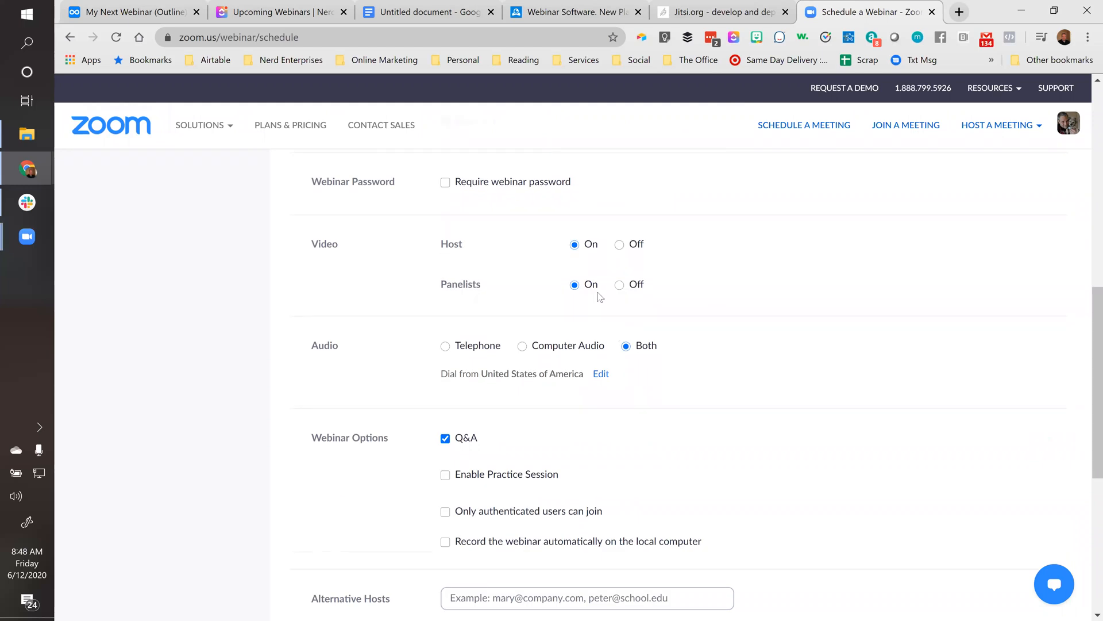
scroll(536, 316, down, 4)
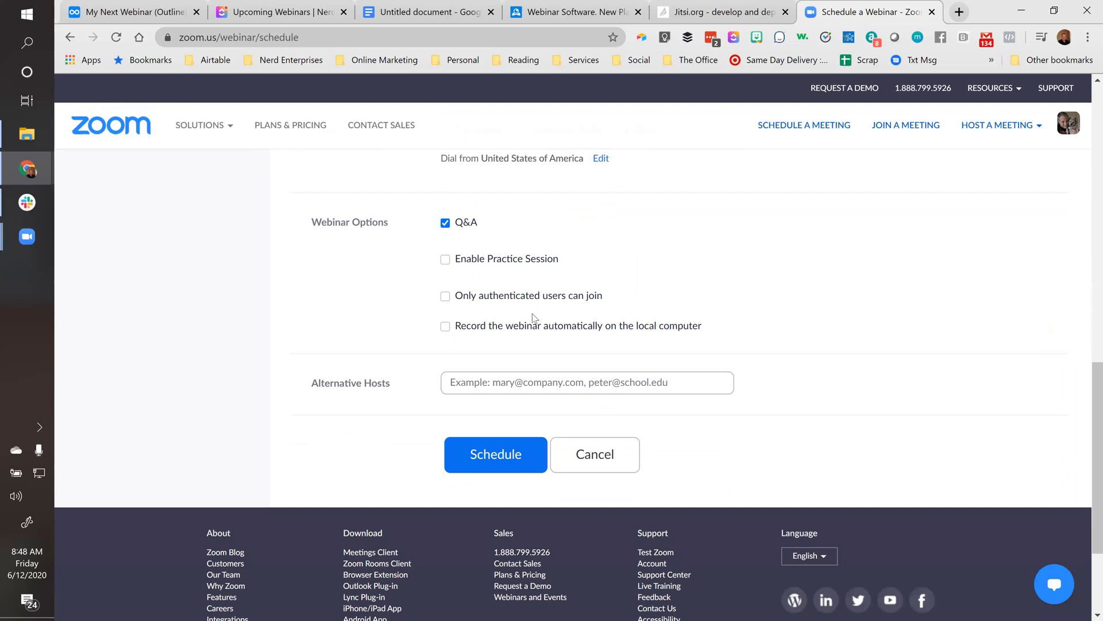
scroll(552, 334, up, 11)
scroll(558, 340, up, 3)
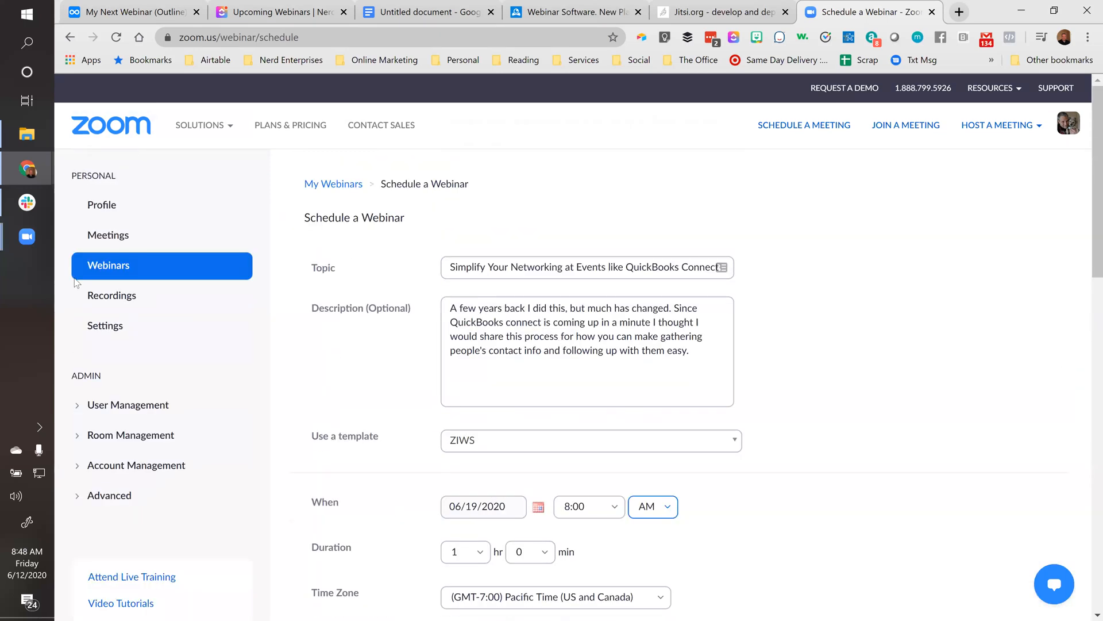
Step: Open the personal Zoom account settings and look through the Telephone options for international numbers and dial-in regions
click(105, 326)
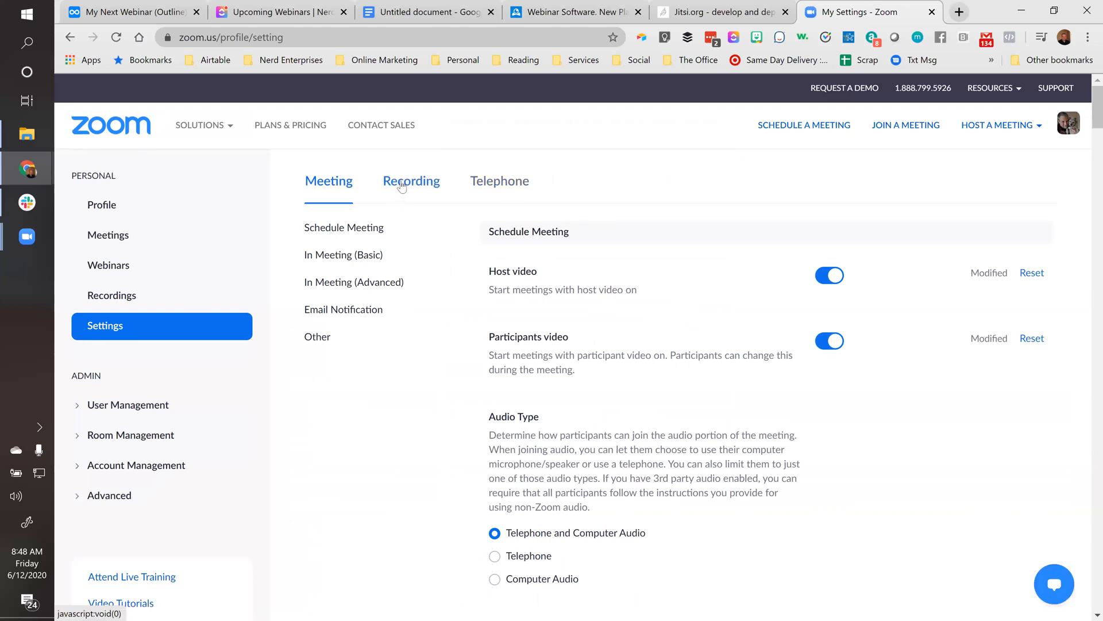
click(500, 182)
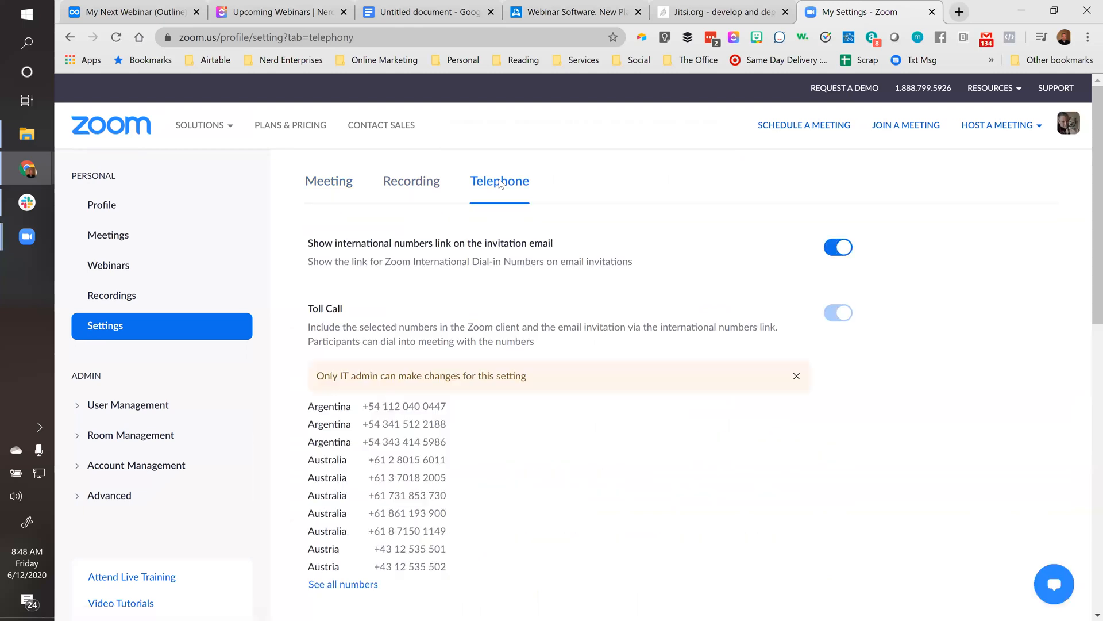
scroll(585, 343, down, 3)
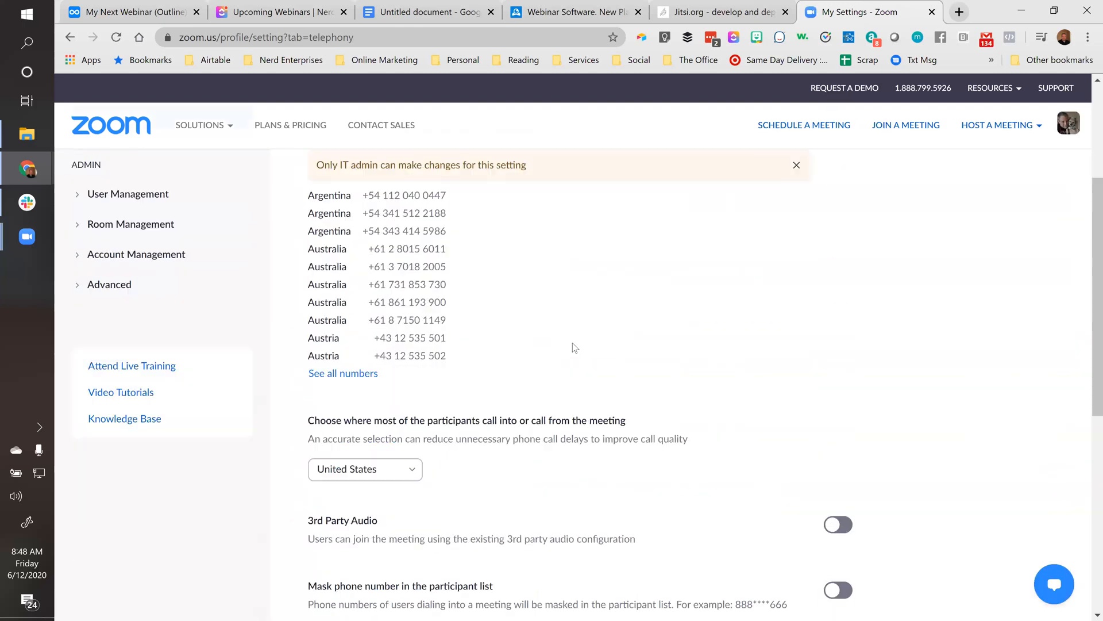
scroll(508, 385, down, 2)
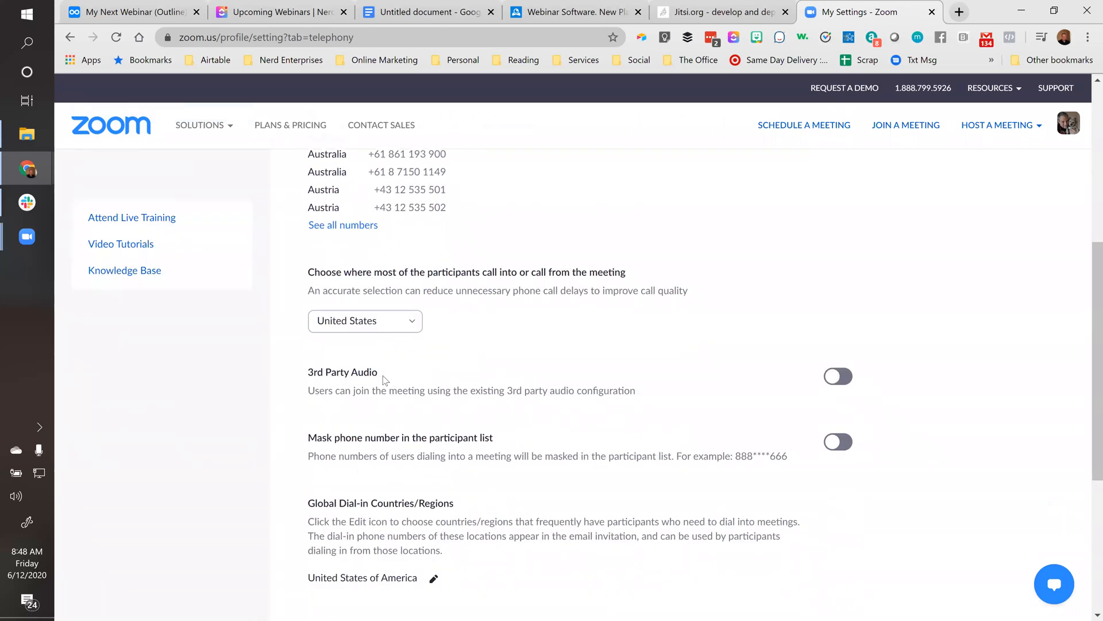
scroll(543, 397, up, 5)
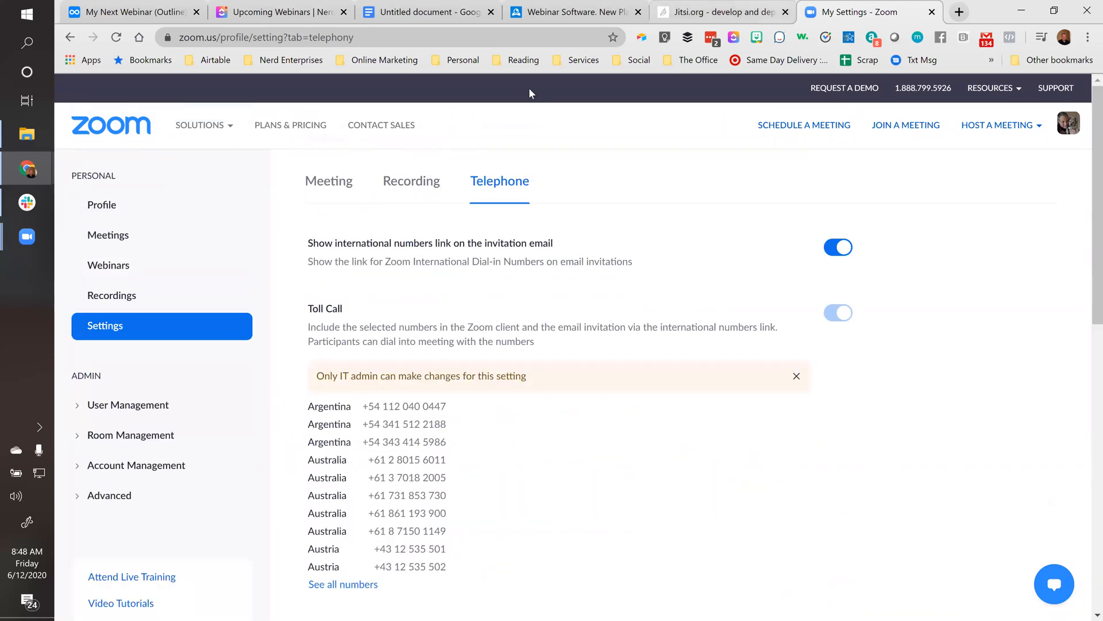
Step: Revisit the open LiveWebinar and Jitsi websites to compare them with Zoom
click(547, 16)
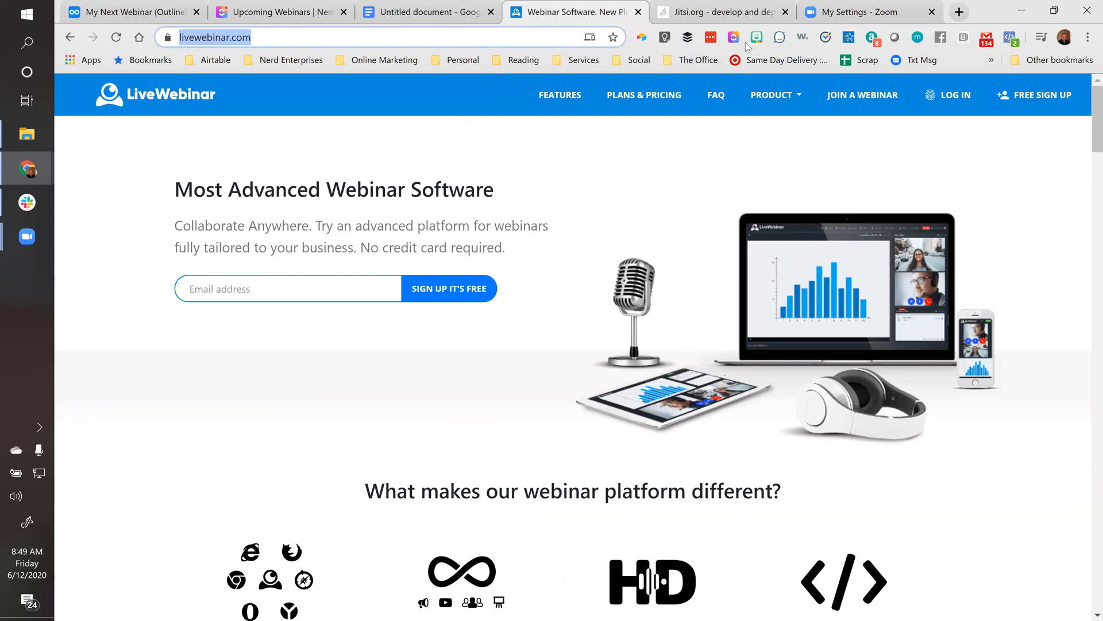
click(824, 22)
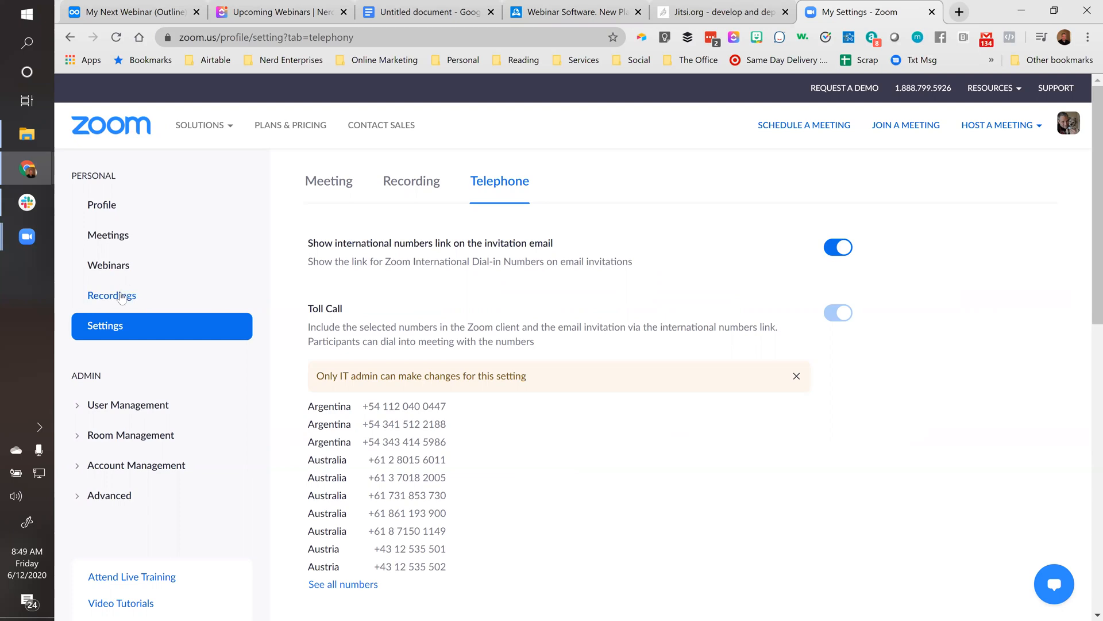
click(543, 17)
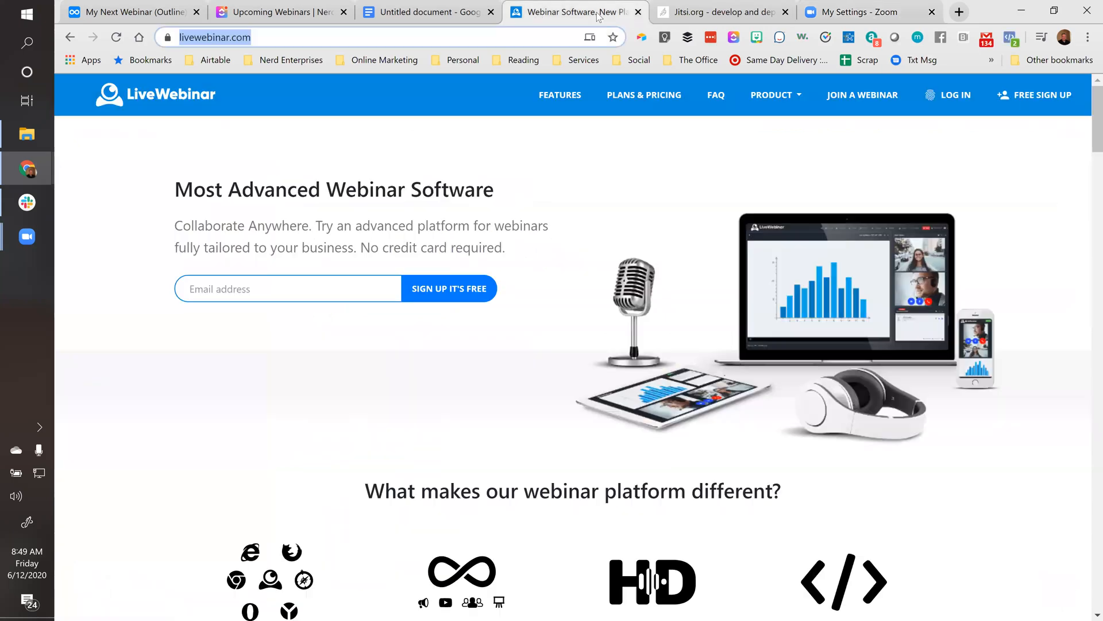
click(727, 15)
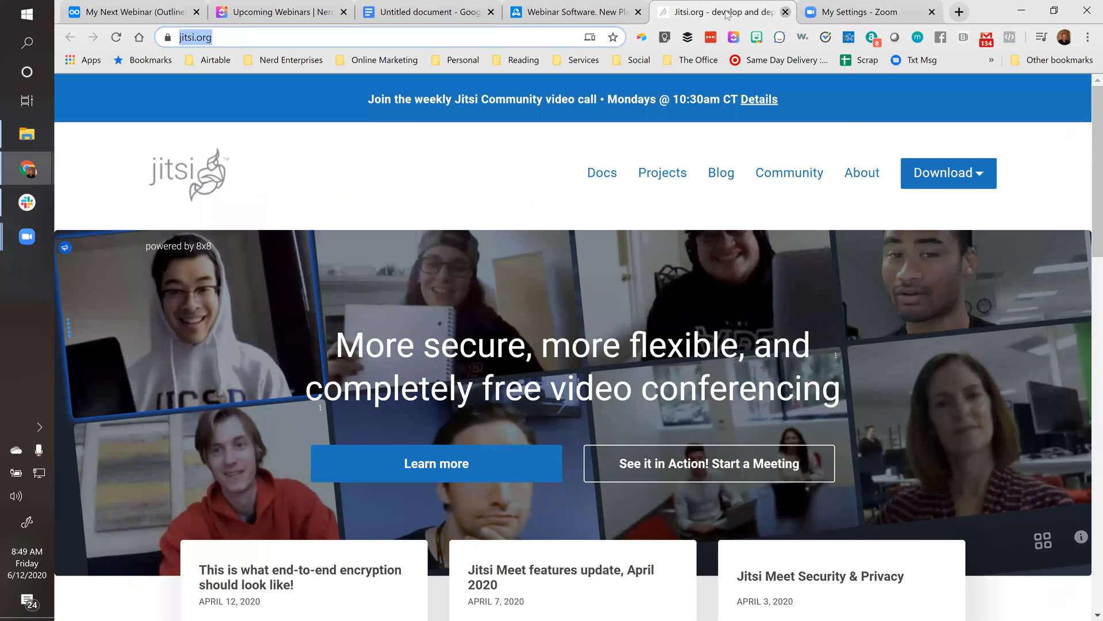
Step: Close the Jitsi, LiveWebinar and Zoom browser tabs and return to the Google Docs document
click(785, 12)
click(639, 13)
click(638, 12)
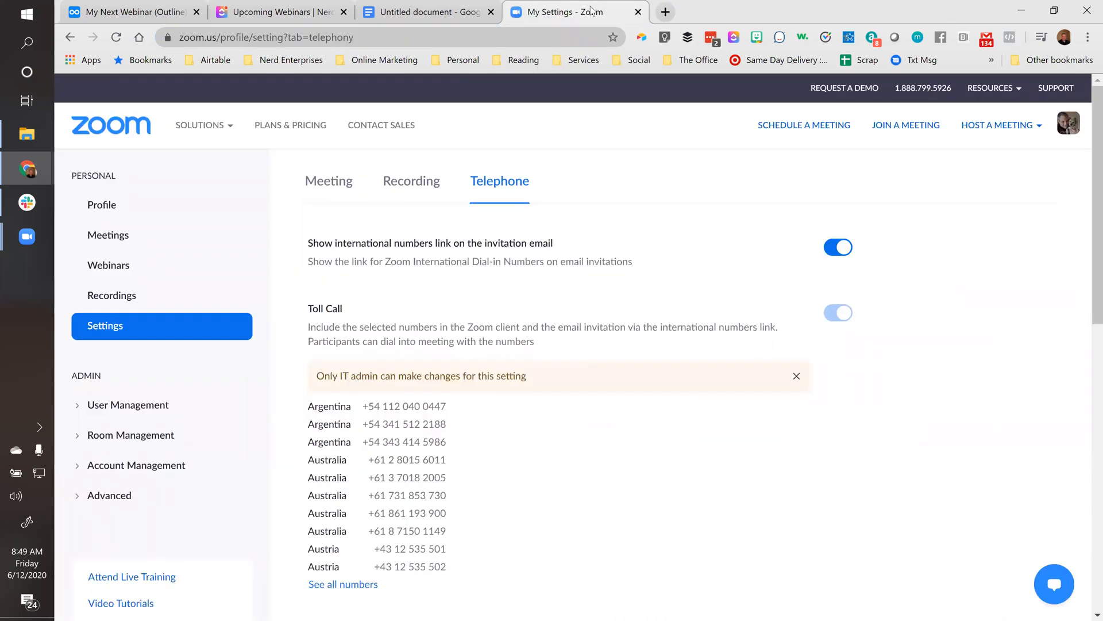
click(638, 12)
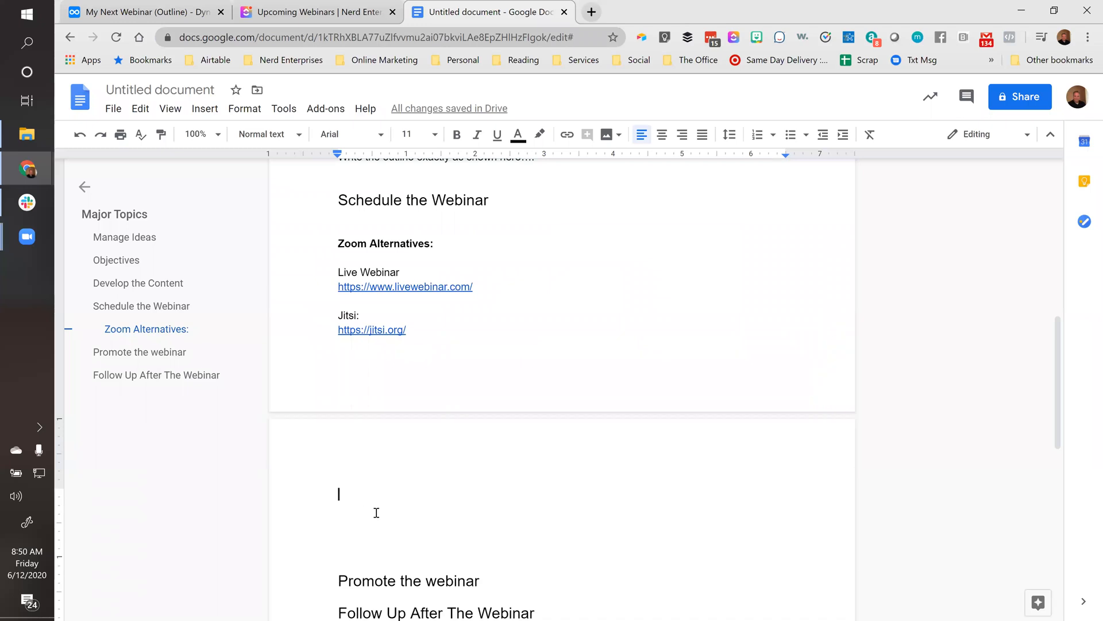
Step: Add blank lines beneath the "Promote the webinar" heading to make room for a list
scroll(374, 512, down, 3)
click(495, 435)
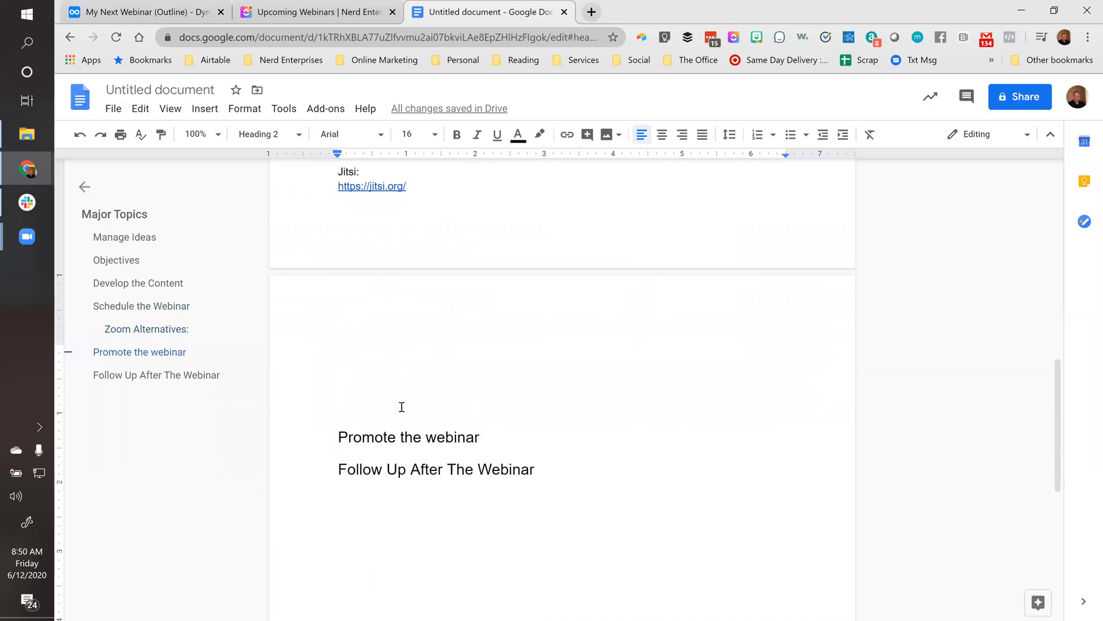
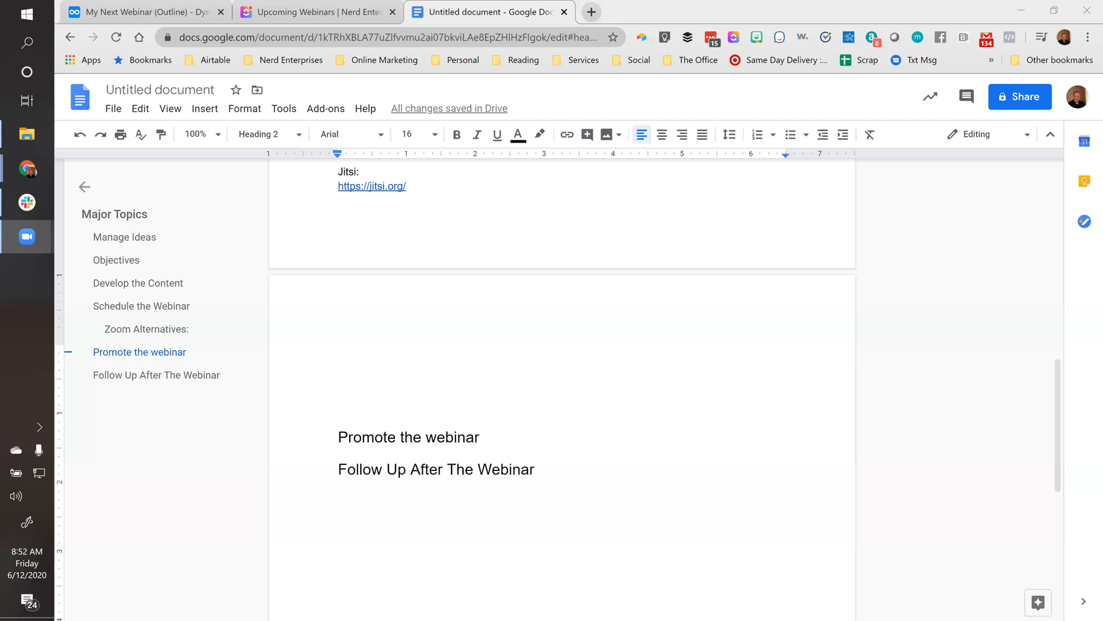
double_click(497, 431)
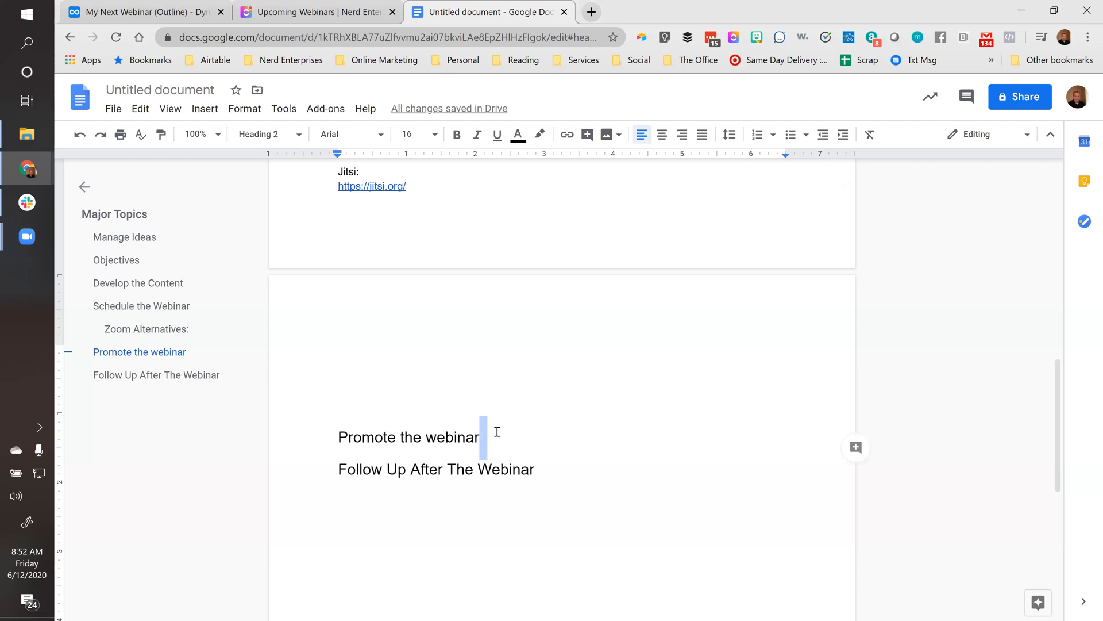
key(Return)
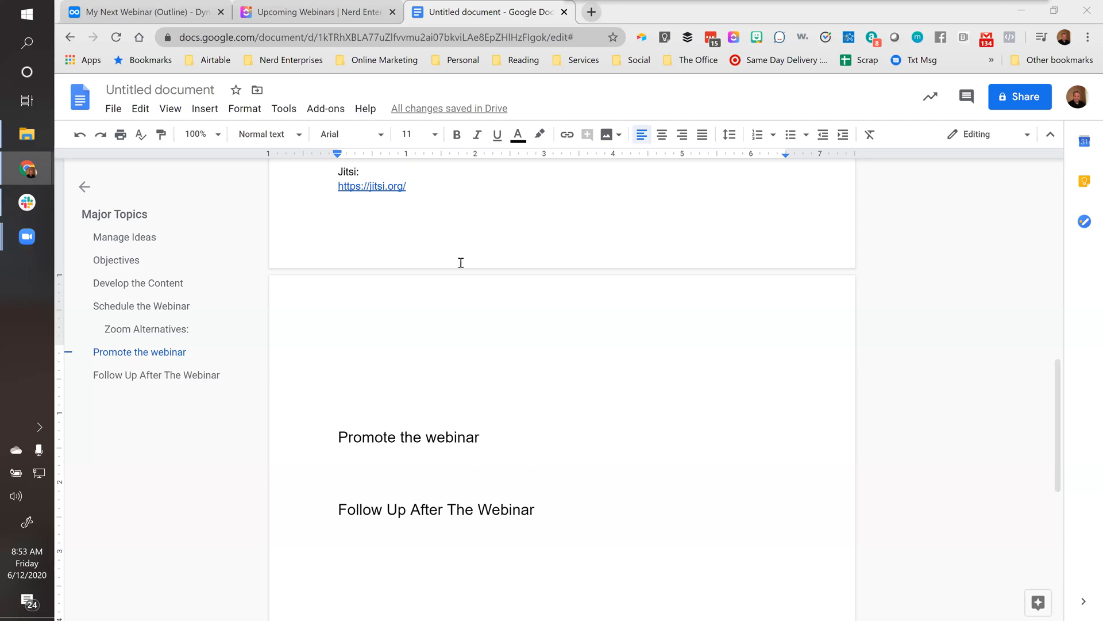
click(342, 454)
click(515, 439)
key(Return)
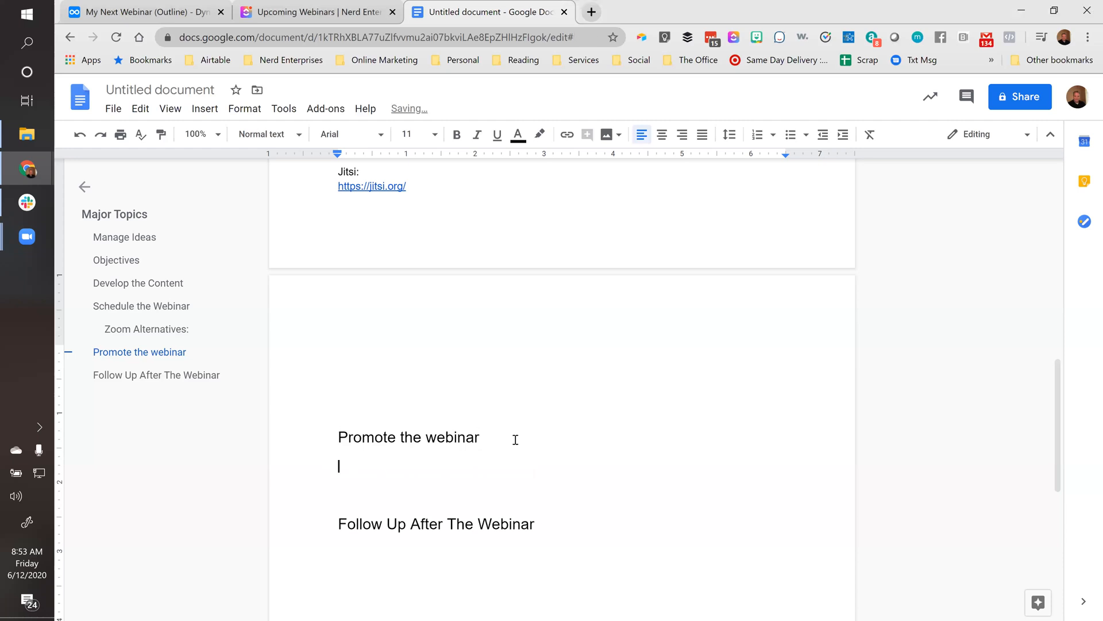
Step: List "Email", "Facebook Group" and "Facebook Page" on separate lines beneath the "Promote the webinar" heading
text(Email)
key(BackSpace)
key(Return)
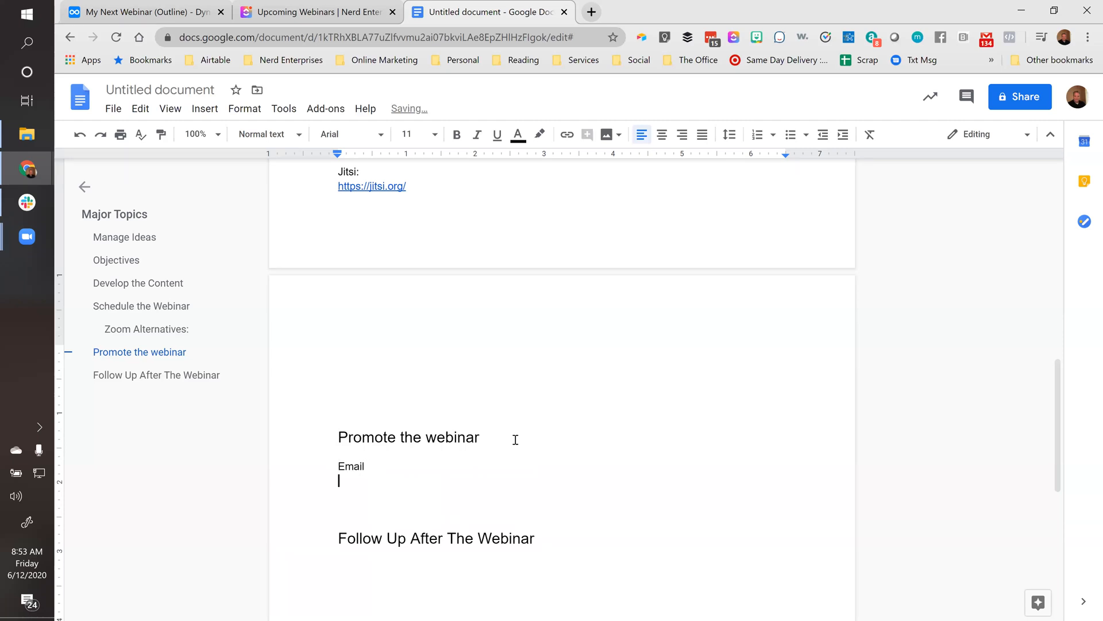
text(Facebook Group)
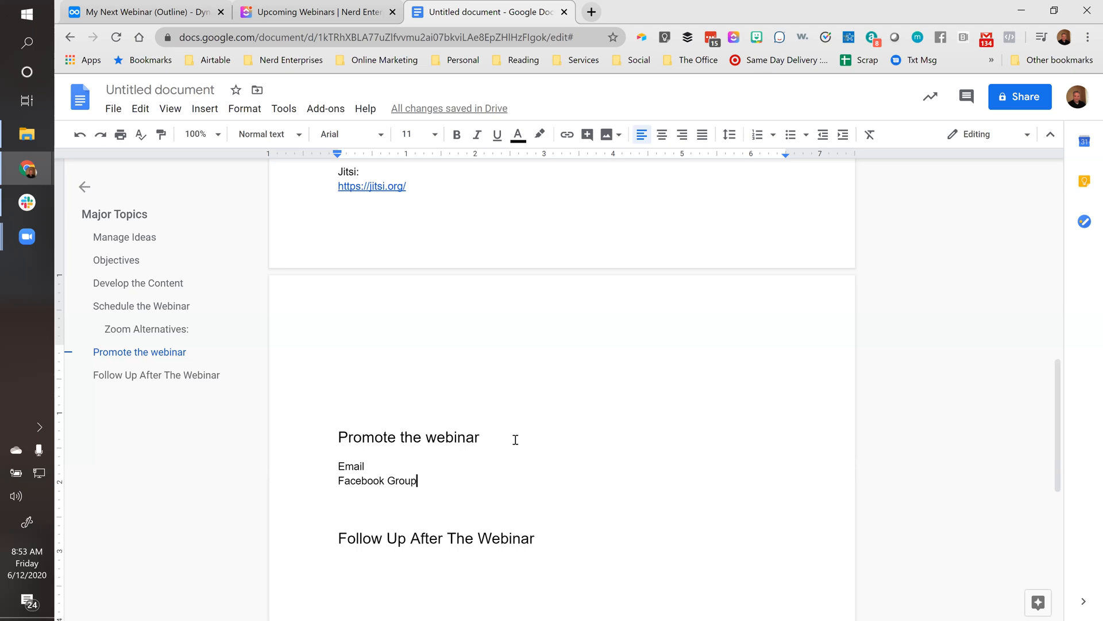
key(Return)
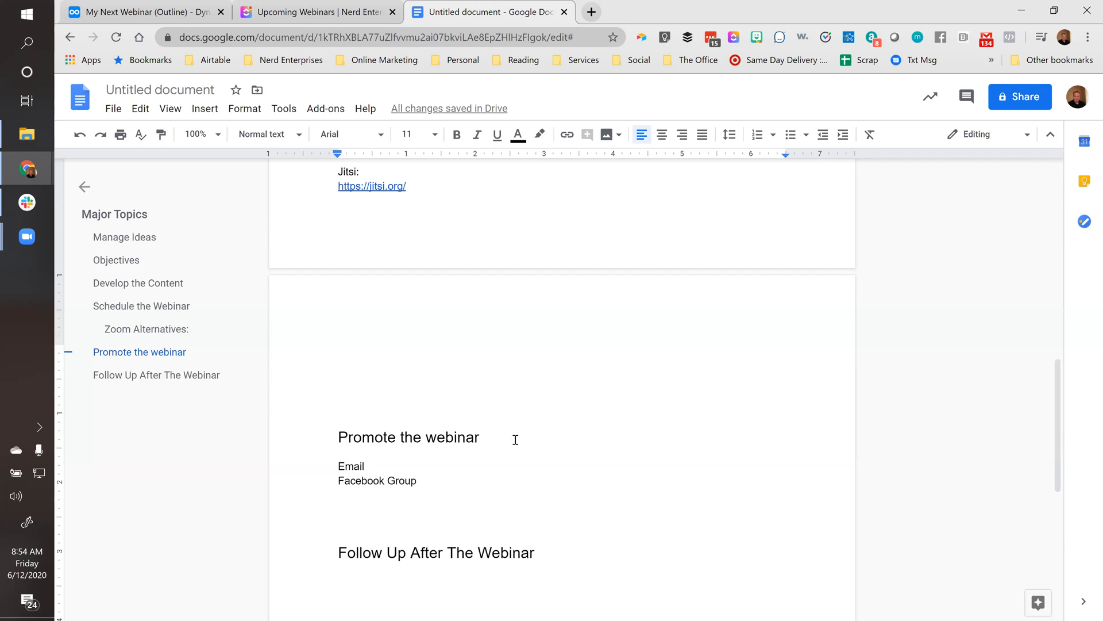
text(Faceboo)
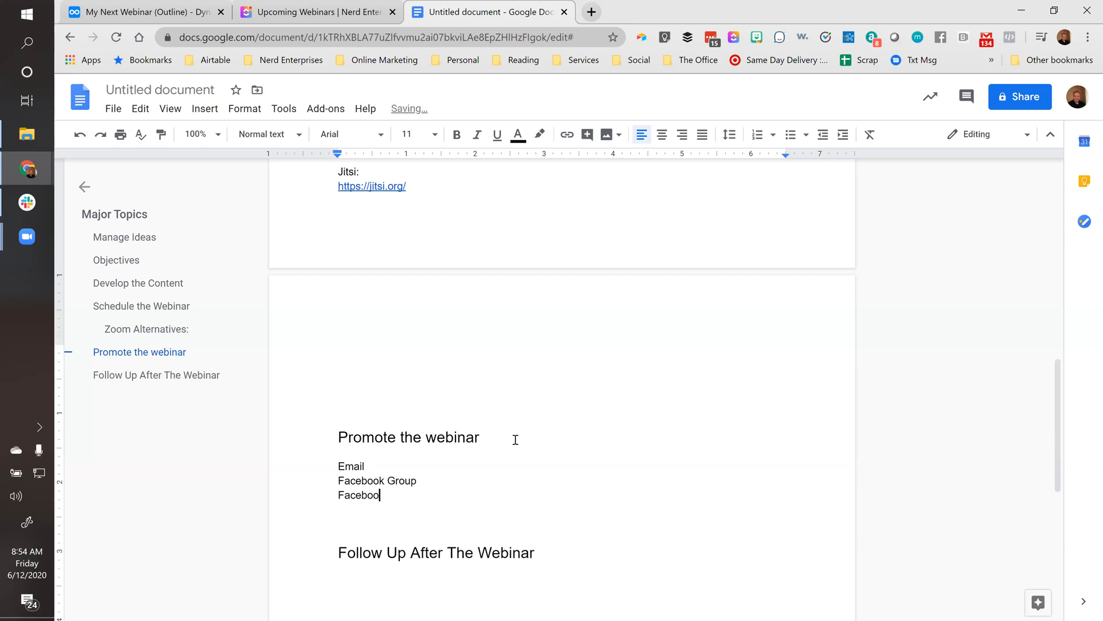
text(k Page)
key(Return)
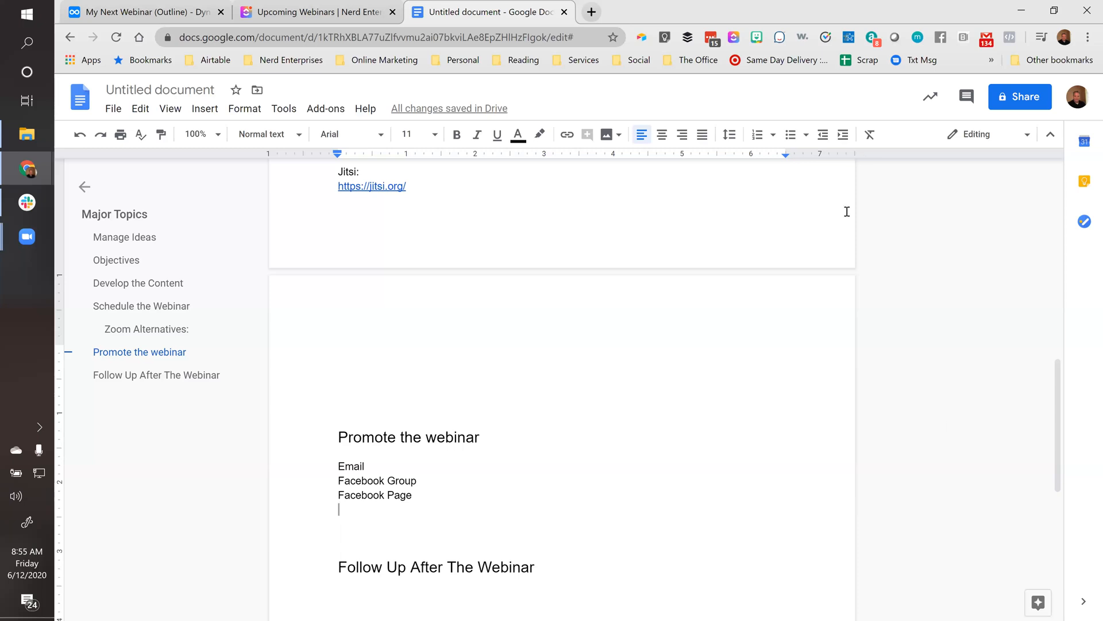
Step: Add "Instagram" as a new line below "Facebook Page" in the promotion list
double_click(368, 509)
scroll(417, 467, down, 1)
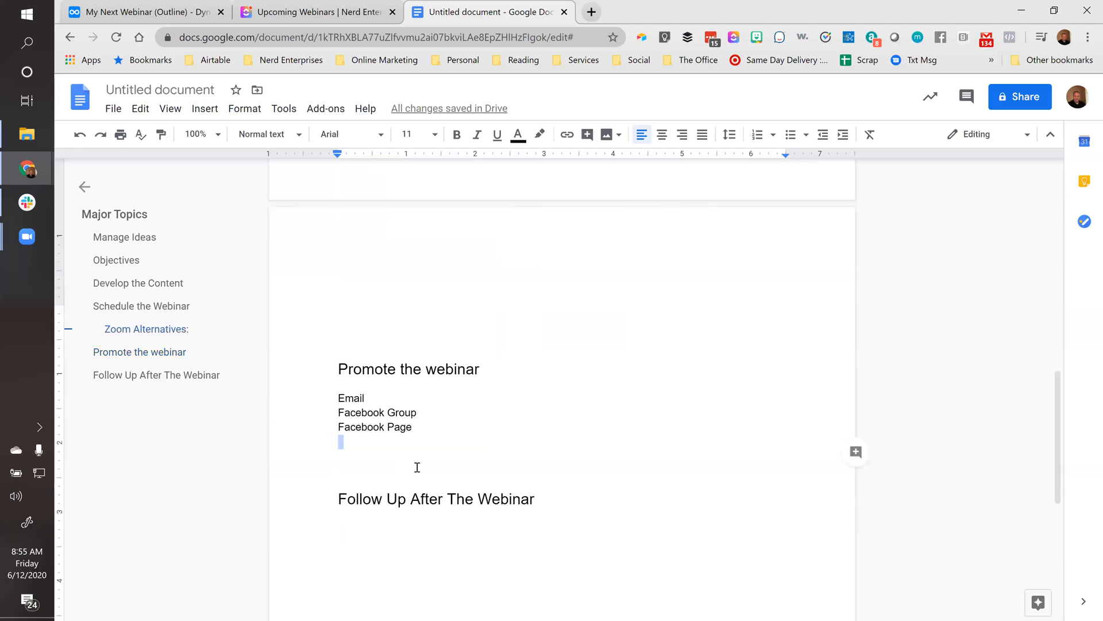
text(Instagram)
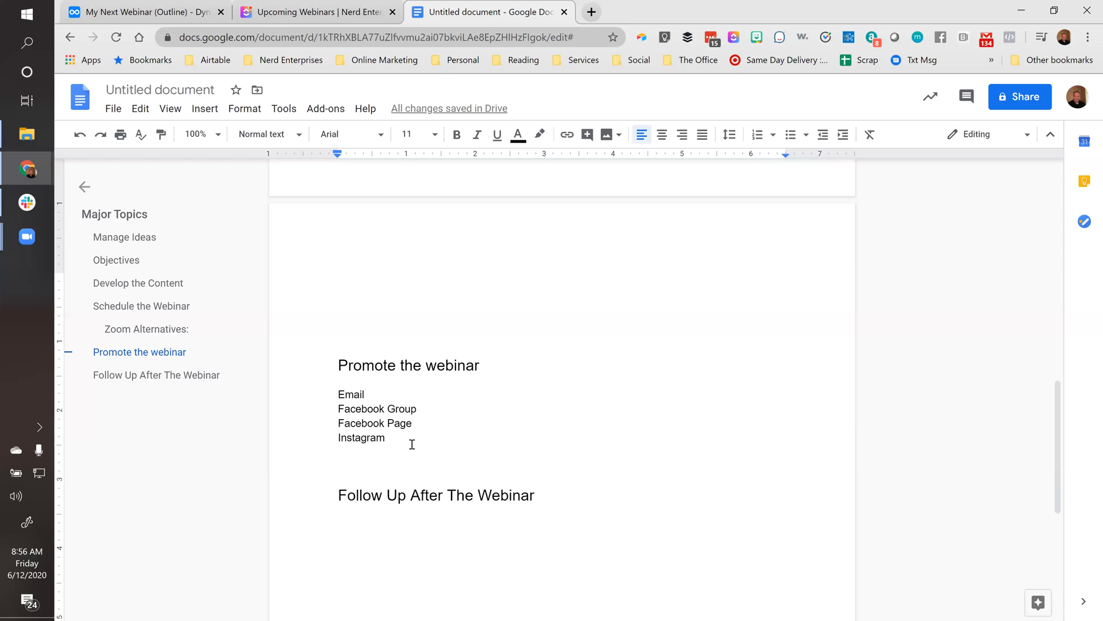
scroll(413, 444, down, 1)
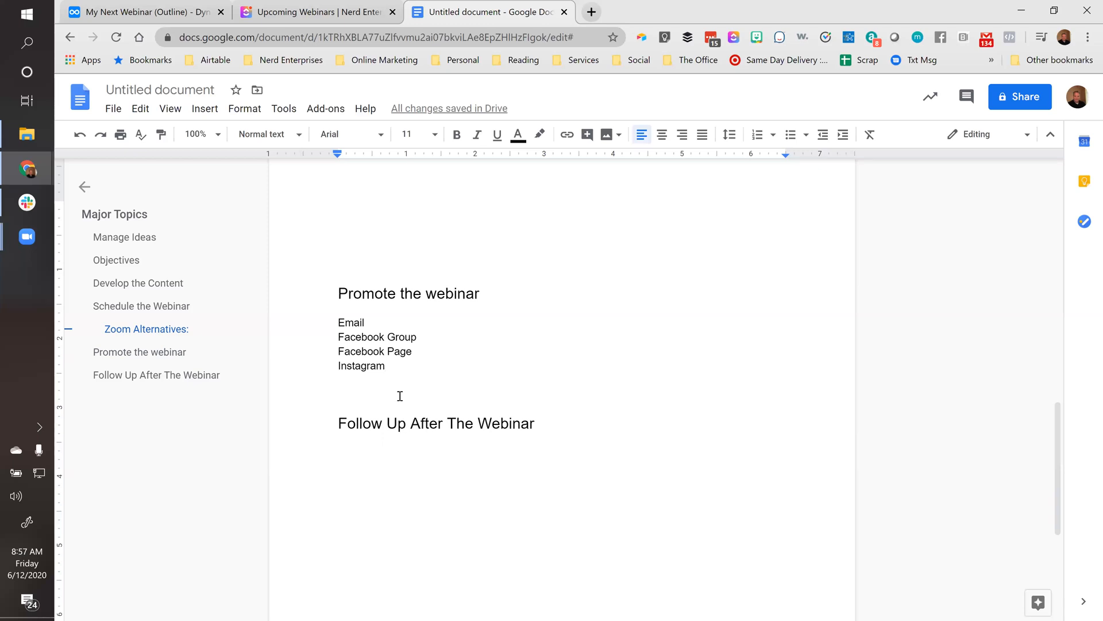
Step: Add the line "Camtasia - recorder a teaser / trailer" below "Instagram" in the promotion list, accepting the spelling suggestion "recorder"
click(392, 368)
key(Return)
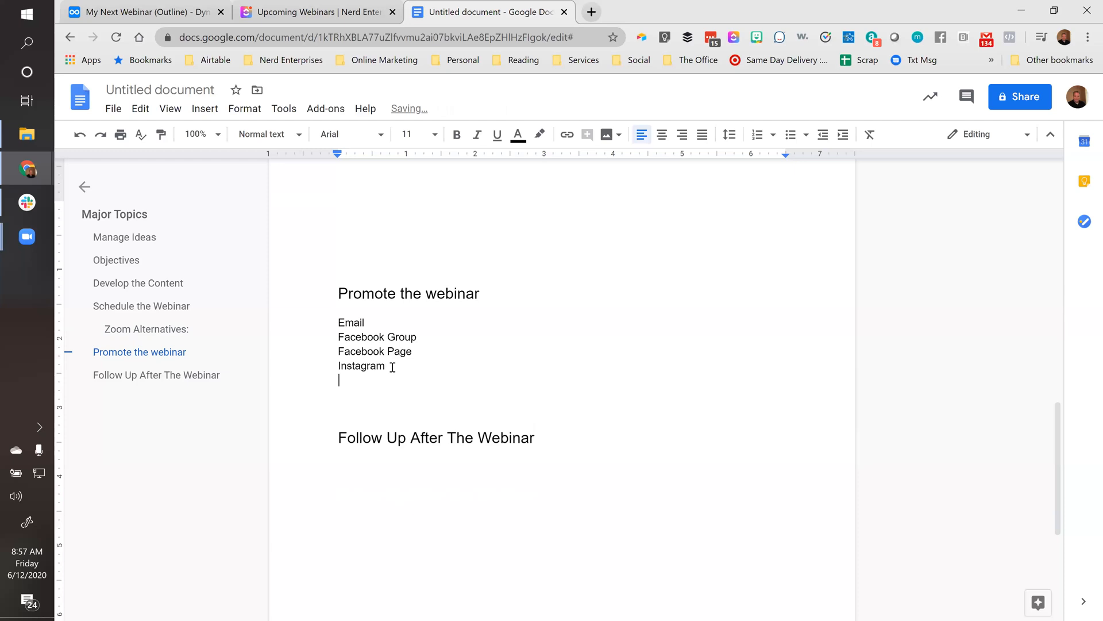
text(Camtasia - recorde a)
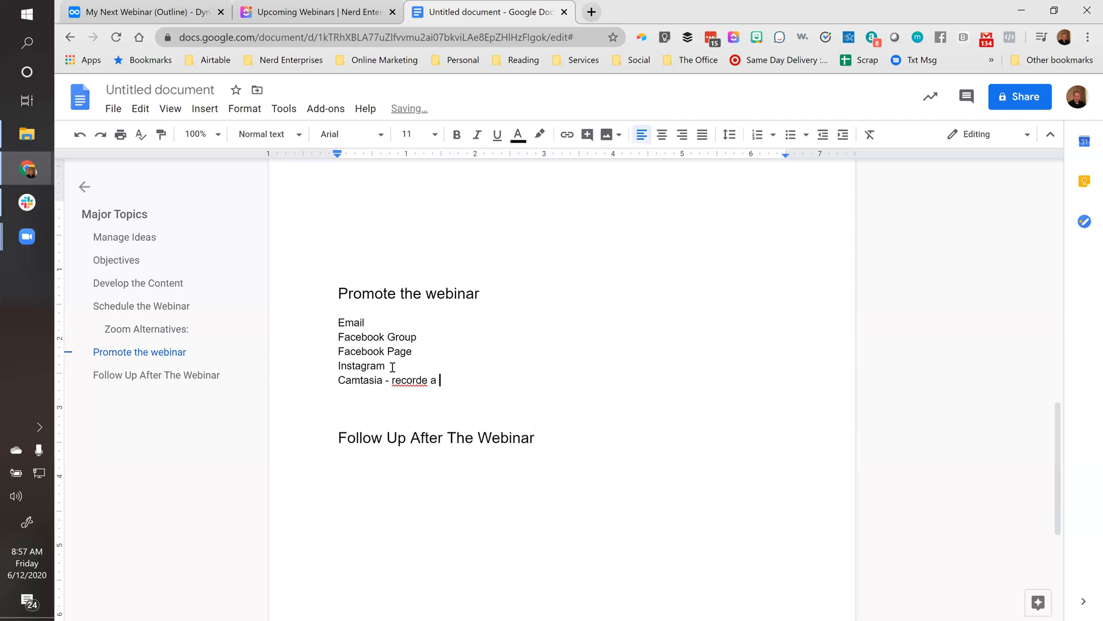
text( teaser / trailer)
right_click(424, 380)
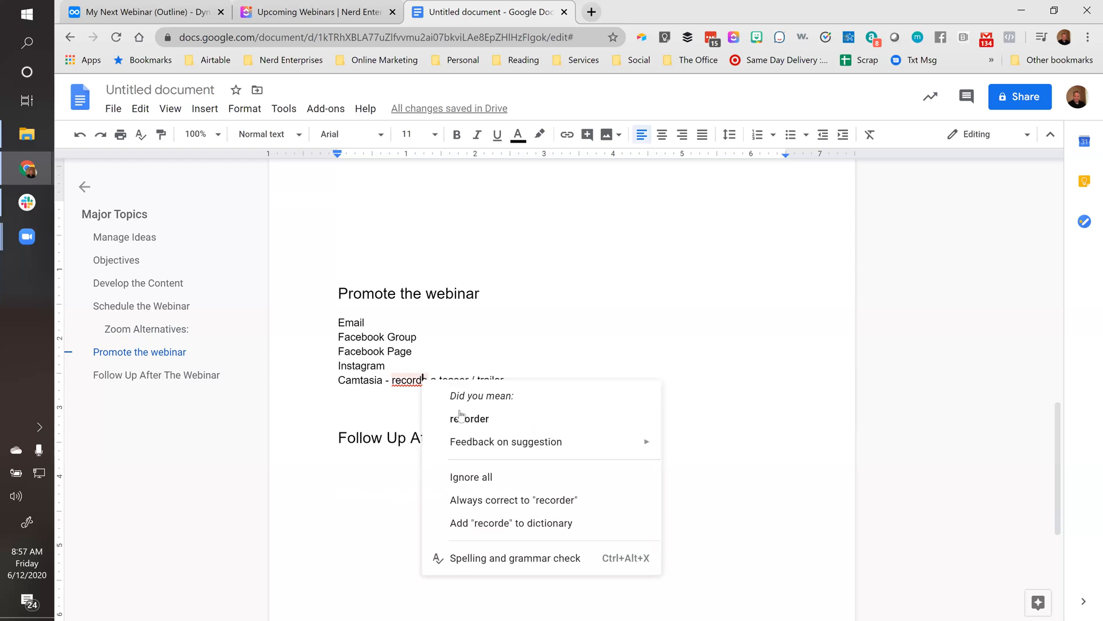
click(468, 419)
click(541, 380)
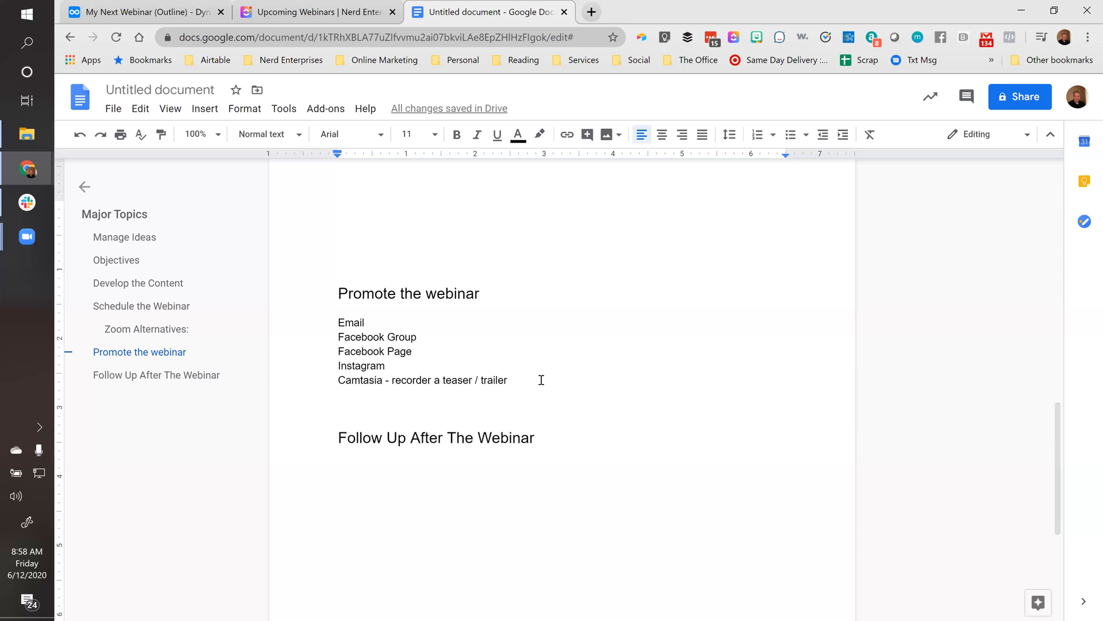
Step: Open Zoom from the saved bookmarks in a new browser tab and show the list of upcoming webinars
scroll(541, 380, down, 1)
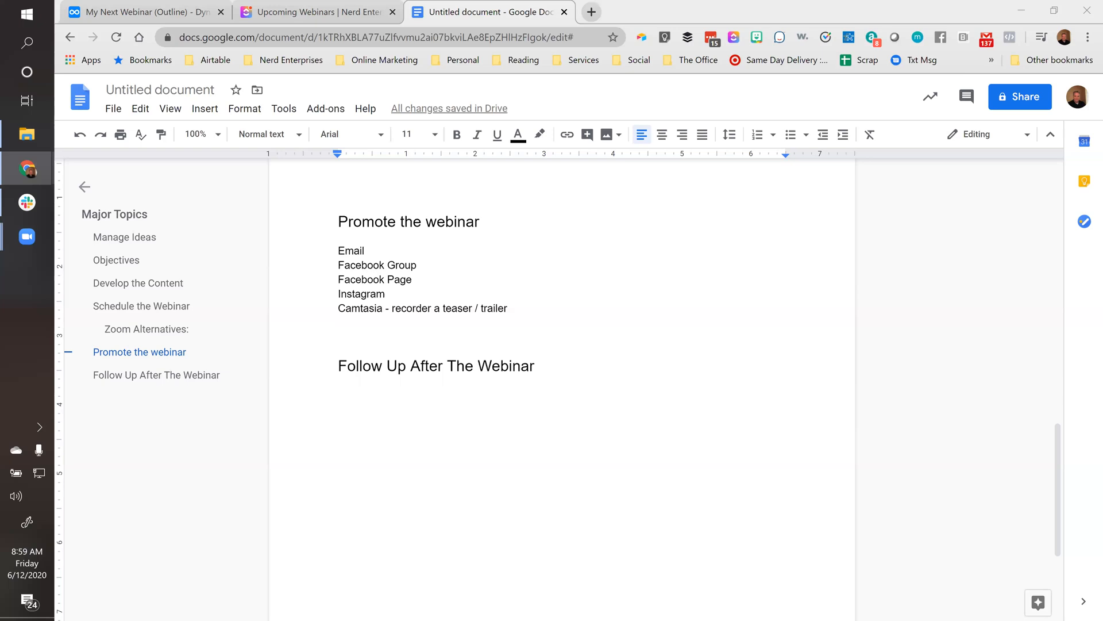
click(592, 11)
click(643, 65)
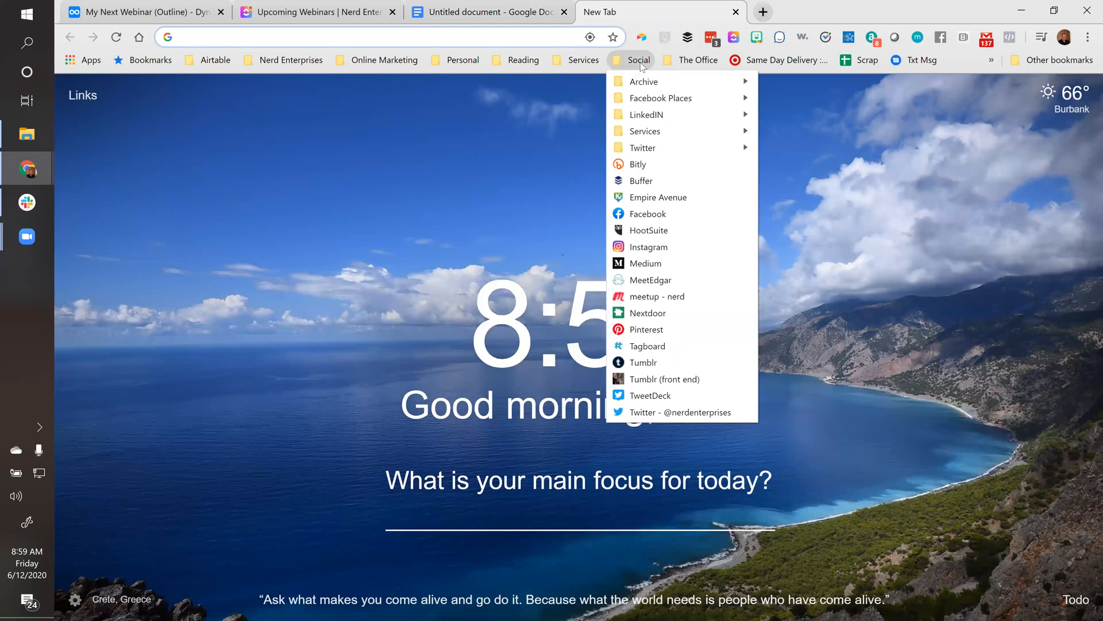
mouse_move(670, 65)
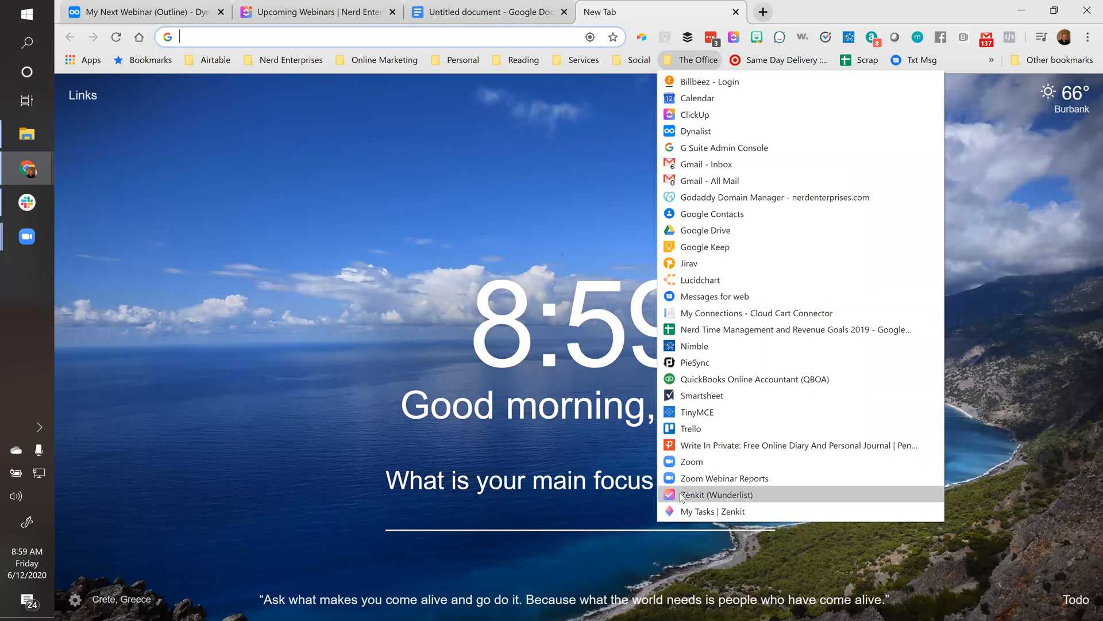
click(701, 464)
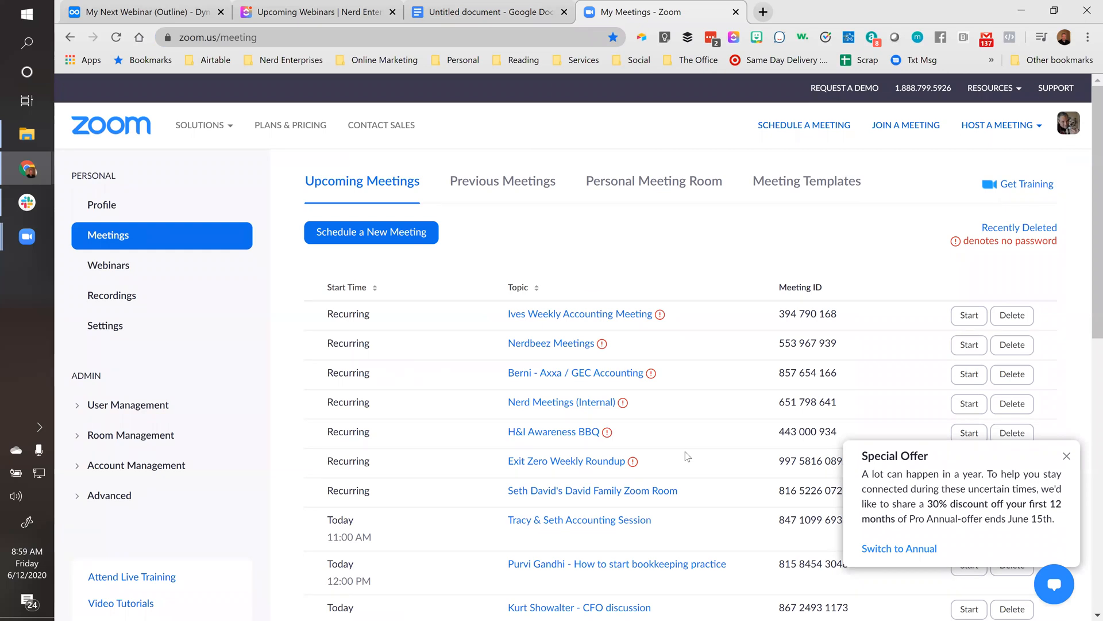
click(95, 274)
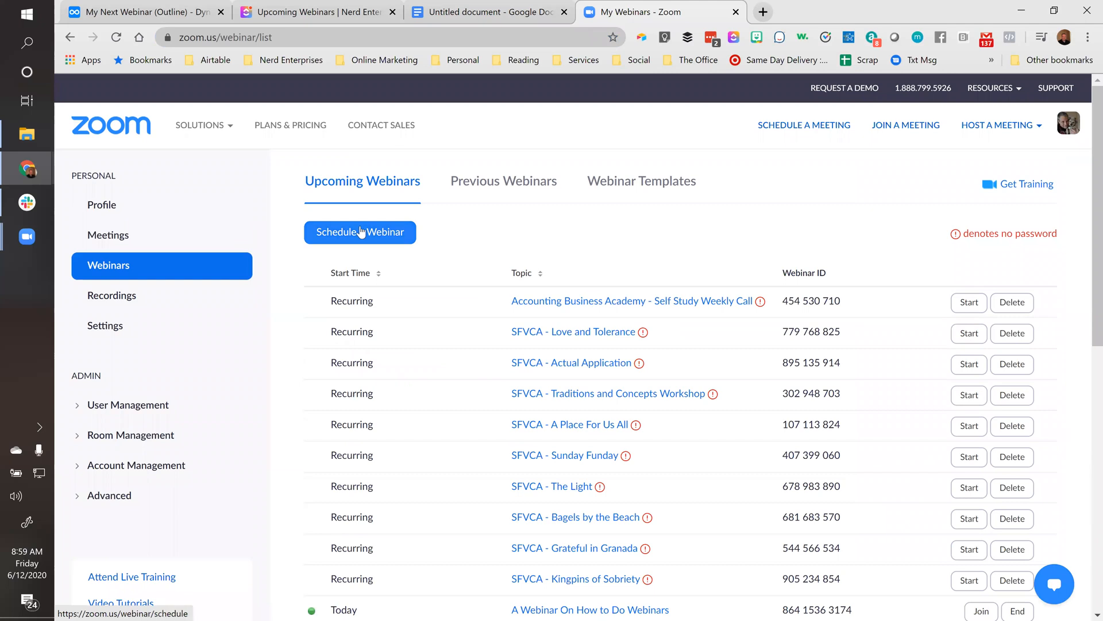
click(361, 232)
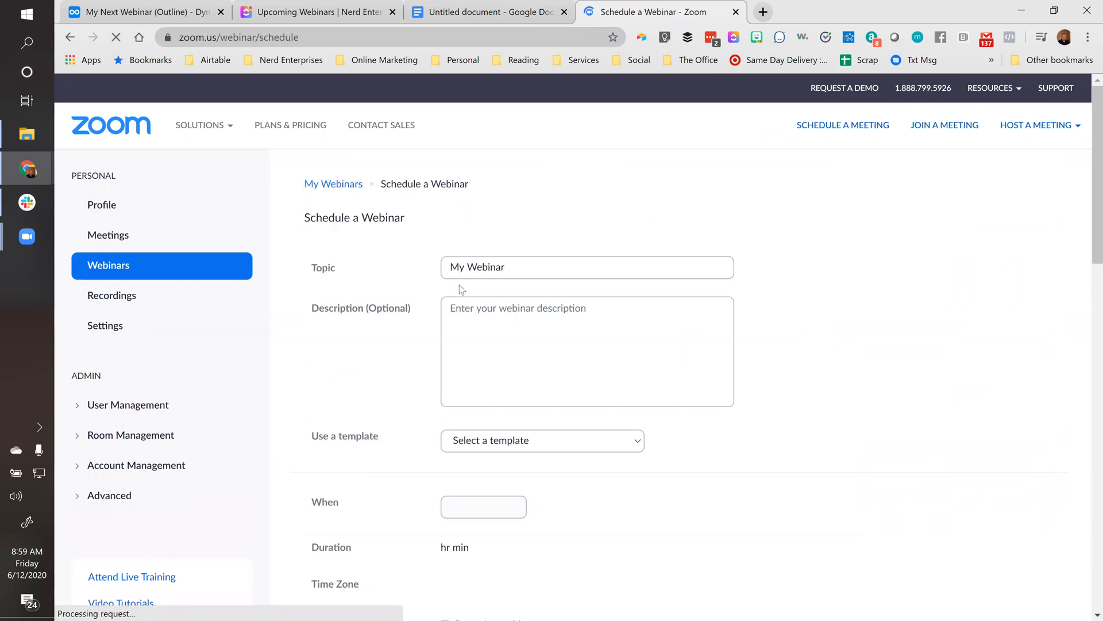
scroll(459, 284, down, 4)
scroll(433, 295, down, 6)
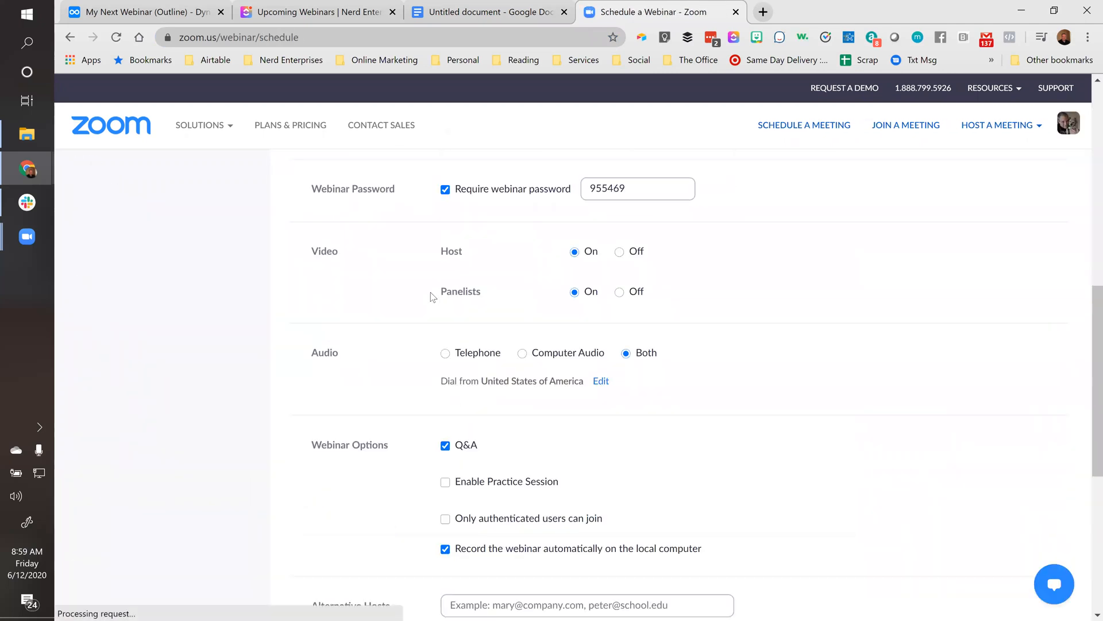
scroll(432, 295, down, 5)
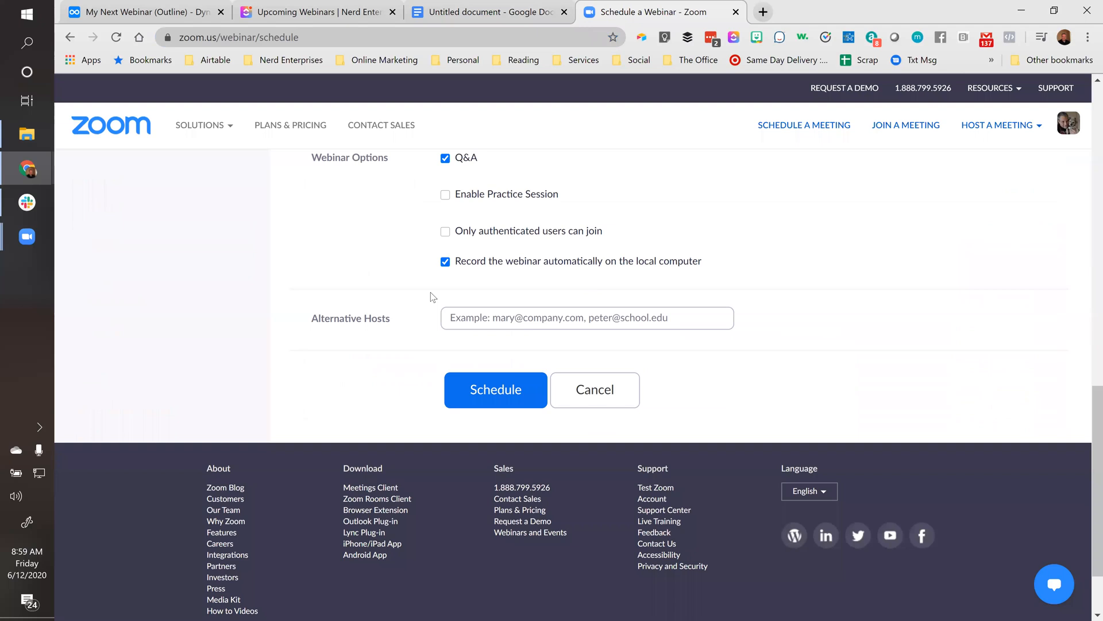
scroll(434, 297, up, 9)
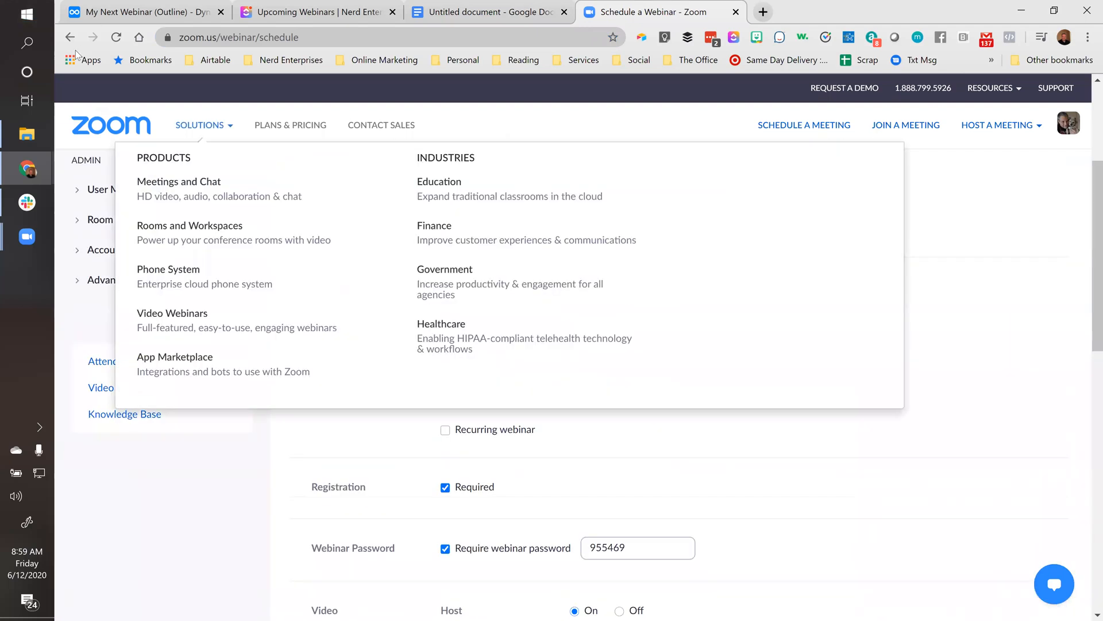
click(71, 38)
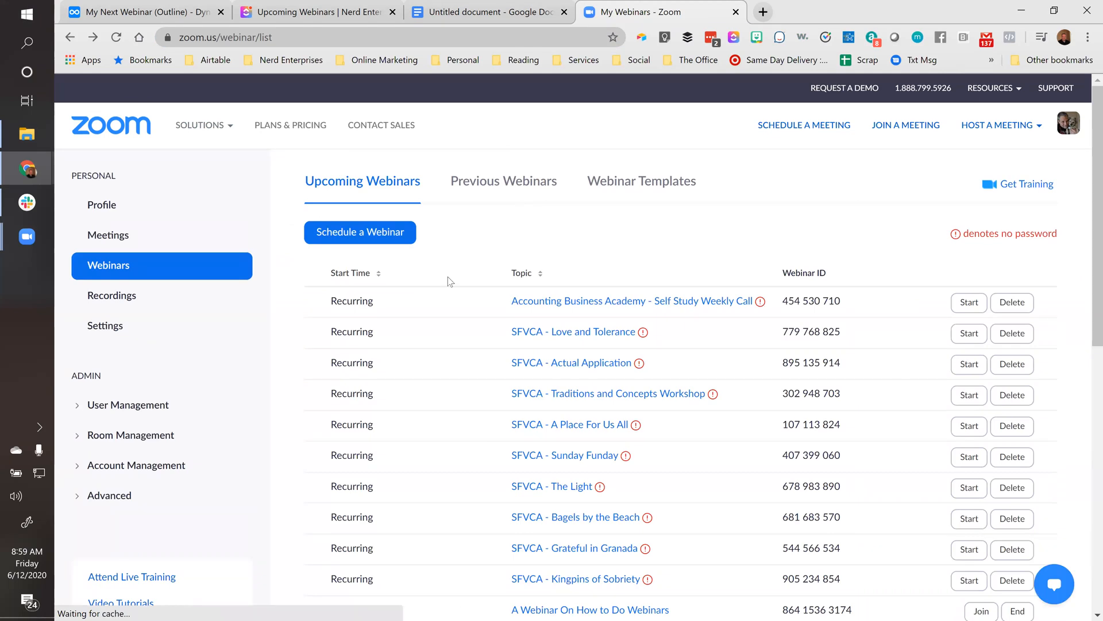
Step: Open the details of the upcoming webinar "Take your A/R Aging Report To The Next Level (#ExcelTips Inside)"
scroll(465, 344, down, 3)
scroll(464, 343, up, 3)
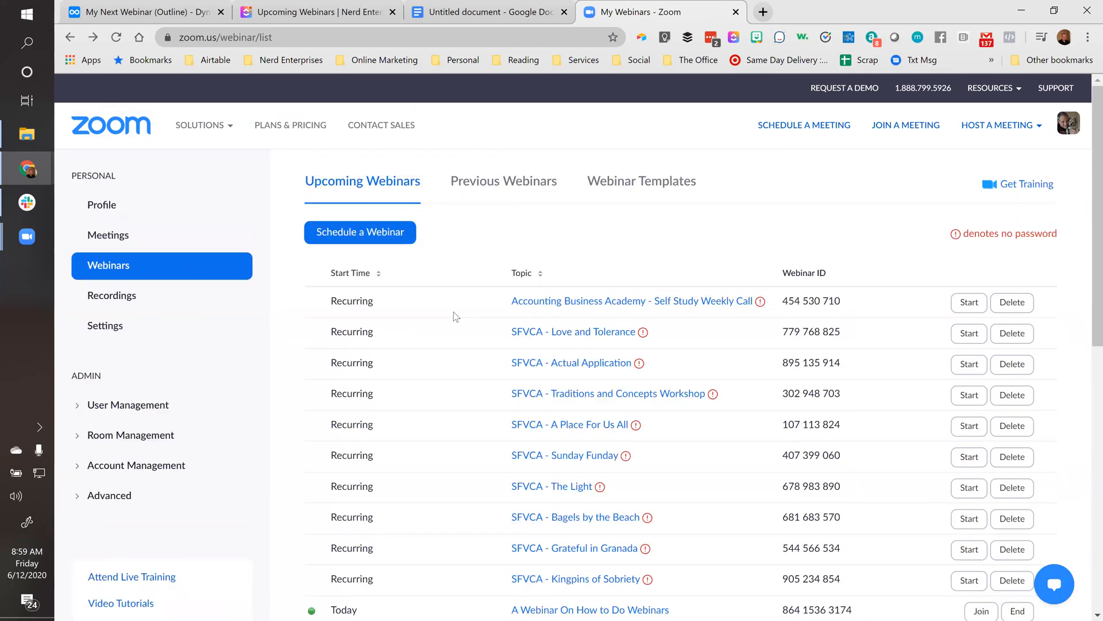
scroll(456, 316, down, 6)
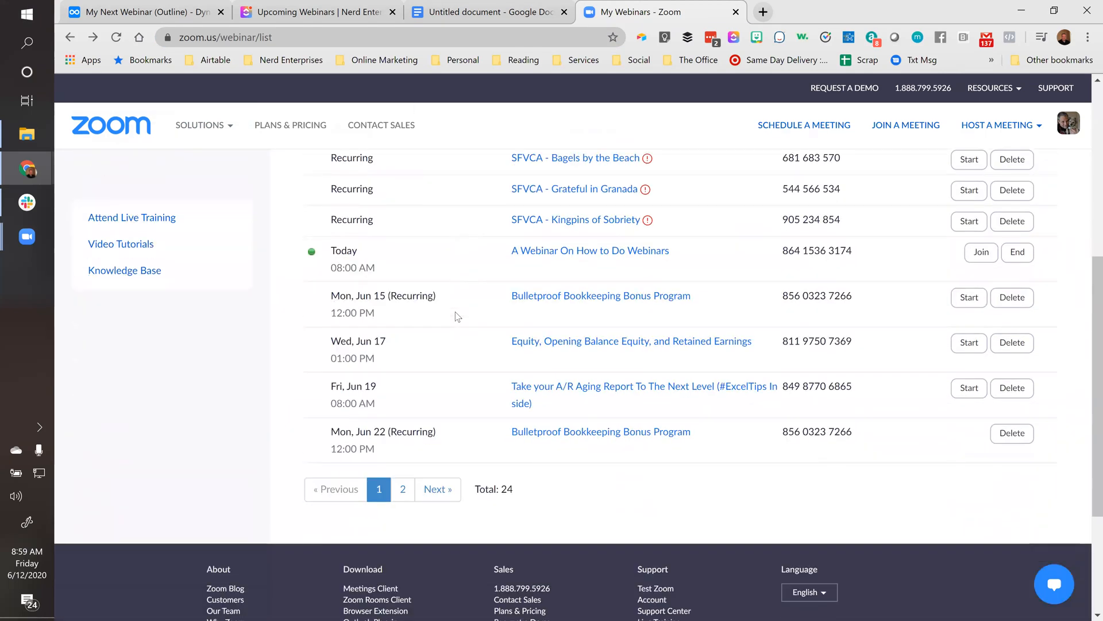
click(629, 387)
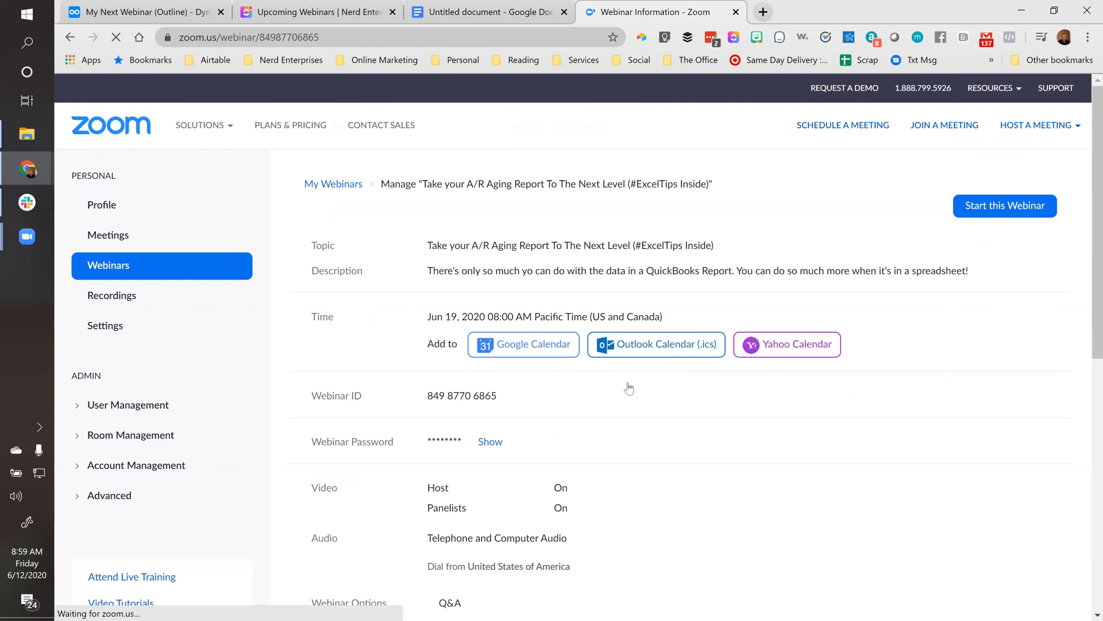
Step: Add a source tracking link named "Facebook Page" to the webinar's attendee invitations
scroll(443, 253, down, 5)
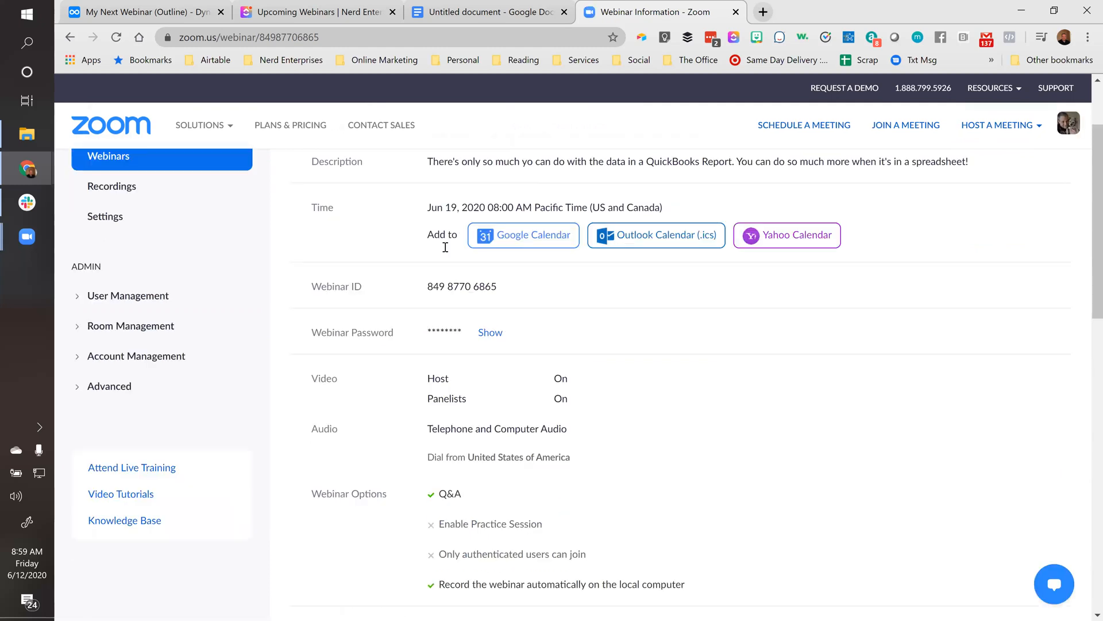
scroll(498, 260, down, 4)
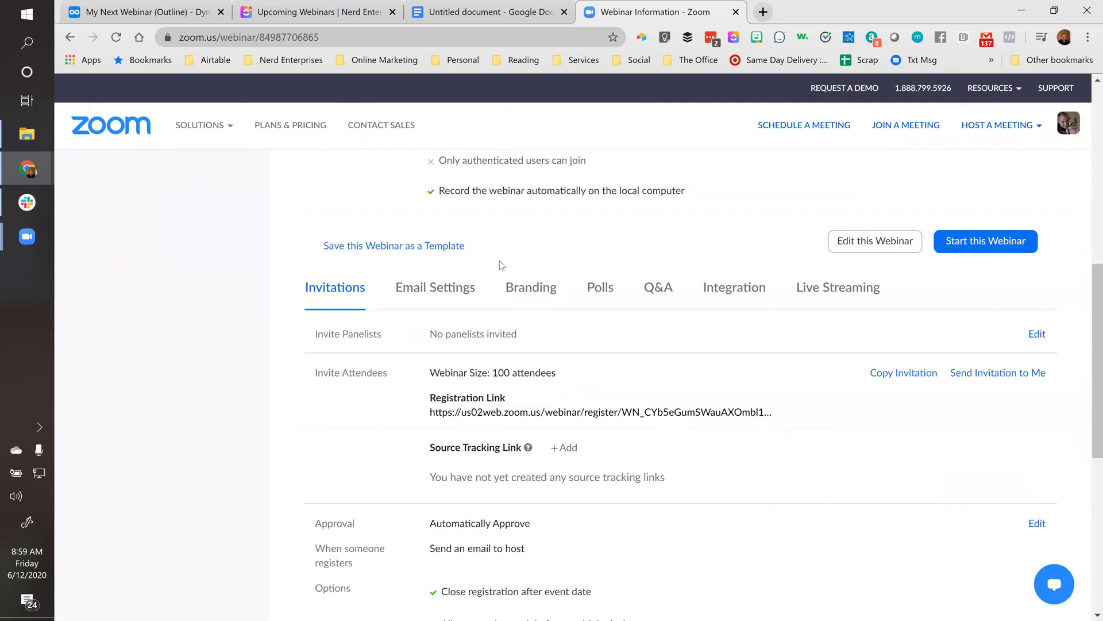
scroll(492, 273, down, 1)
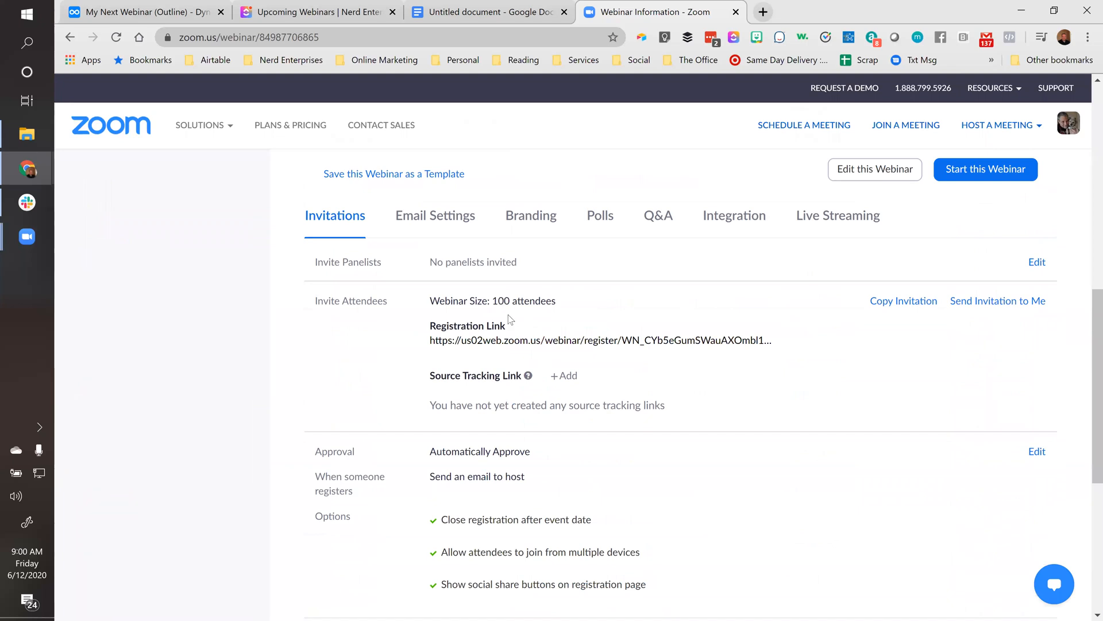
scroll(508, 315, down, 1)
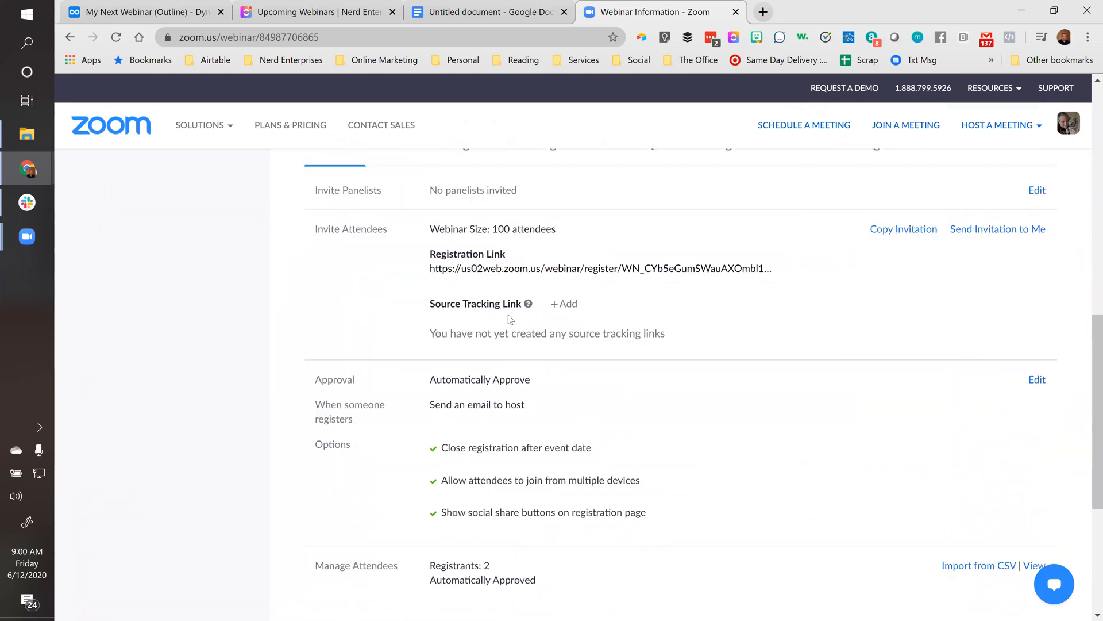
click(568, 305)
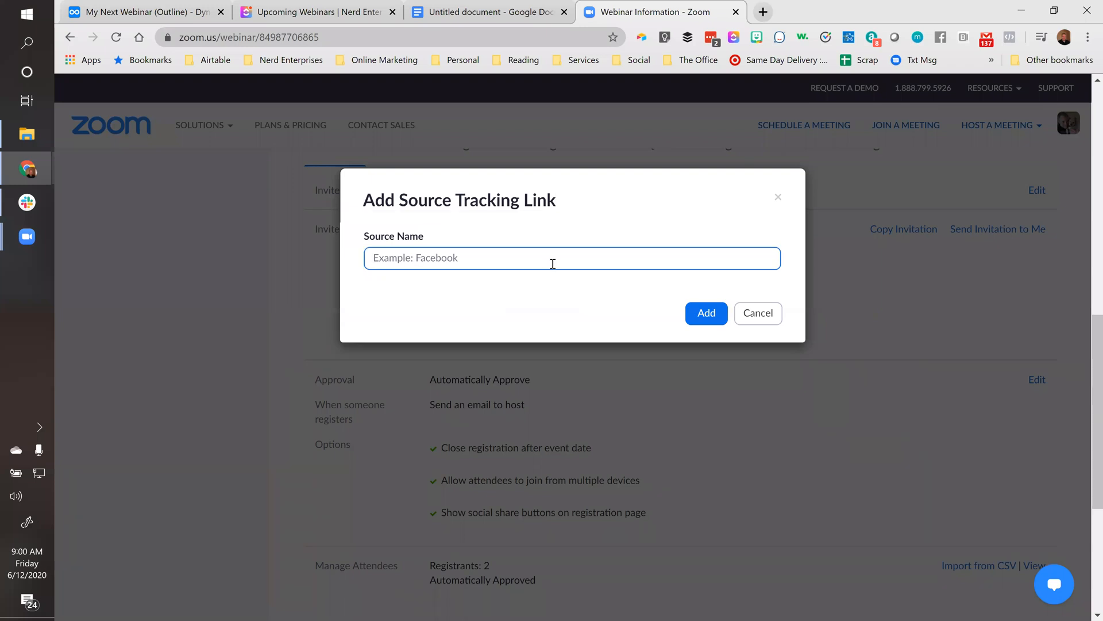
text(Facebook Page)
click(711, 314)
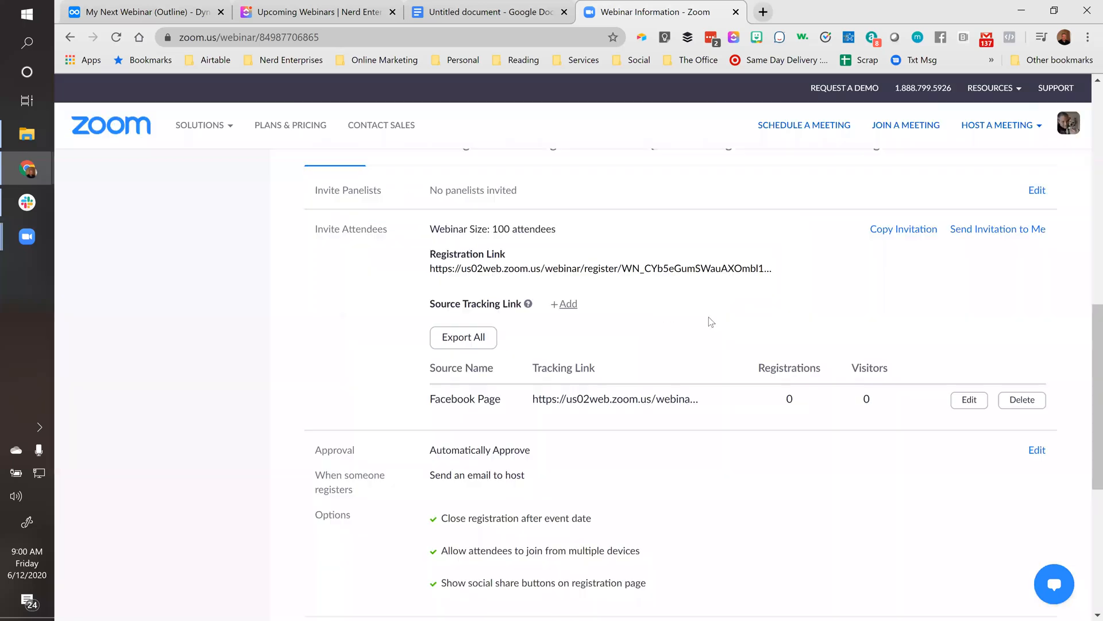
Step: Add a second source tracking link named "Facebook Group (ABA)" to the webinar
click(567, 305)
click(447, 261)
text(Facebook Group (ABA)
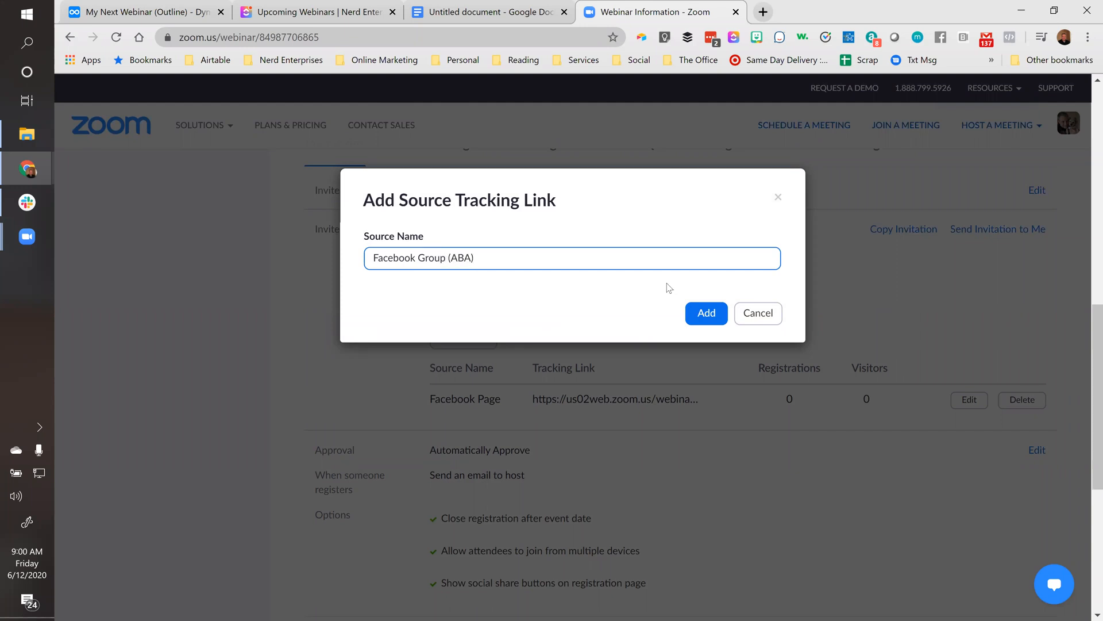
click(704, 314)
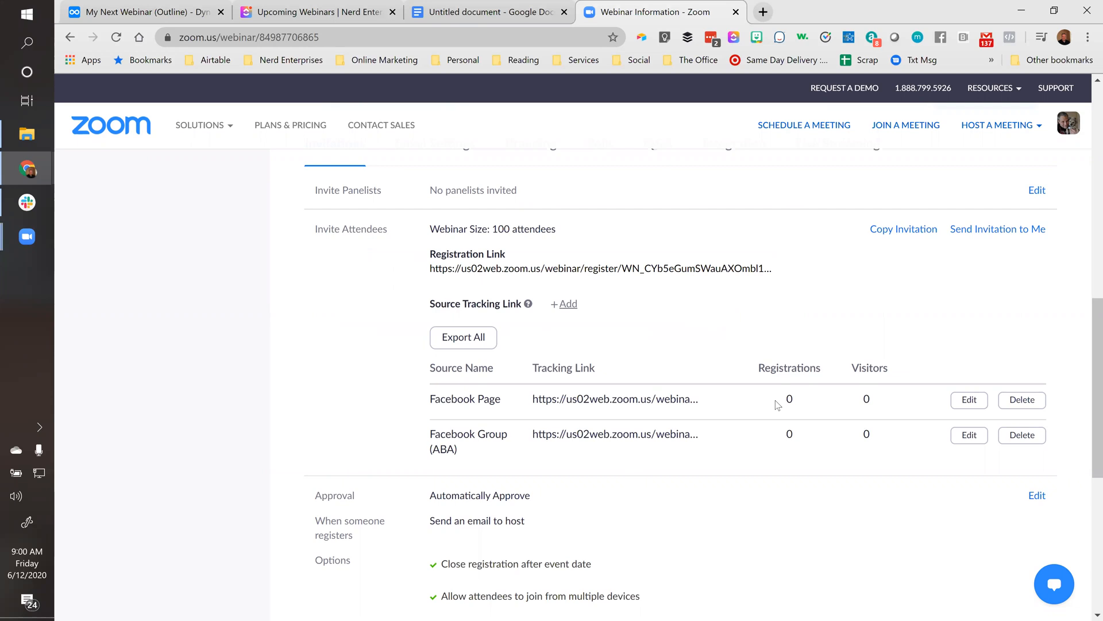
Step: Open the Instagram profile in a new browser tab and bring up its Website field for editing
scroll(707, 440, down, 3)
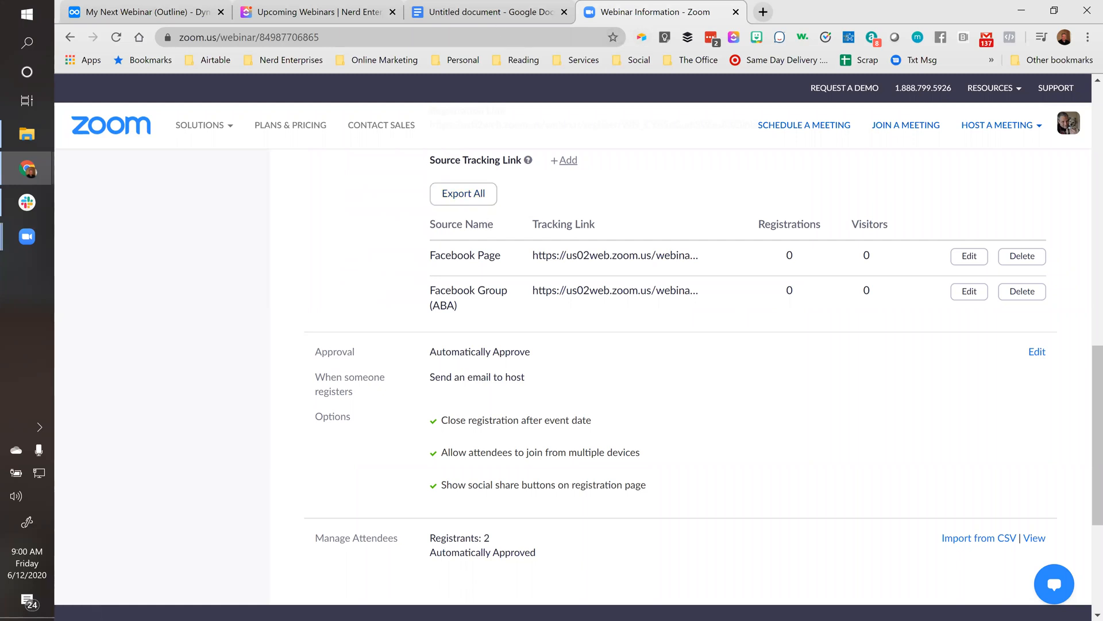
key(ctrl+t)
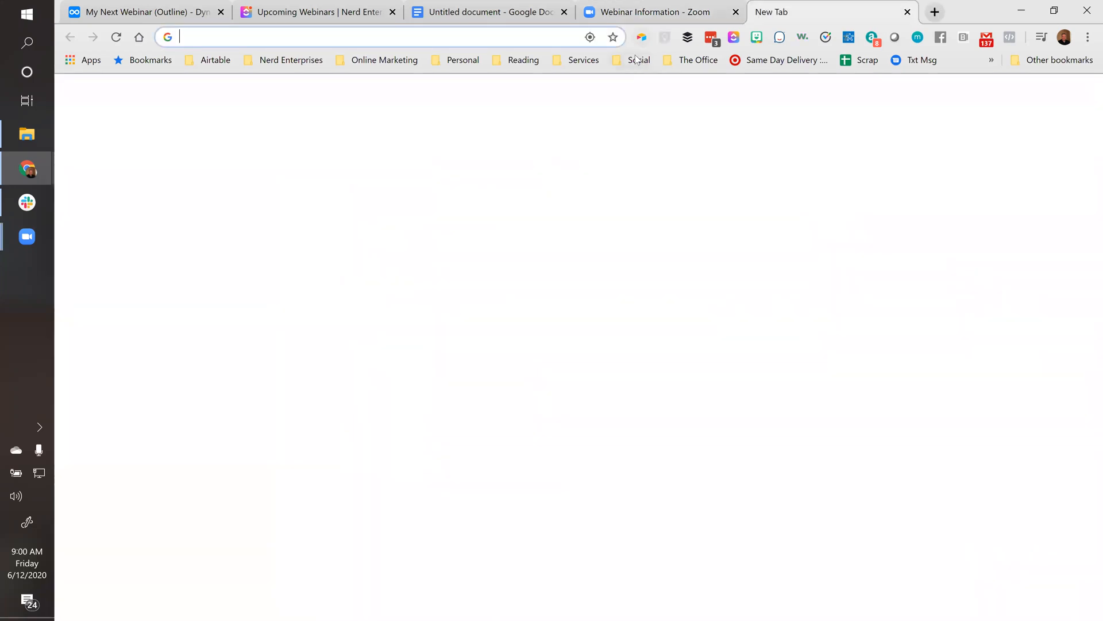
click(636, 59)
click(648, 250)
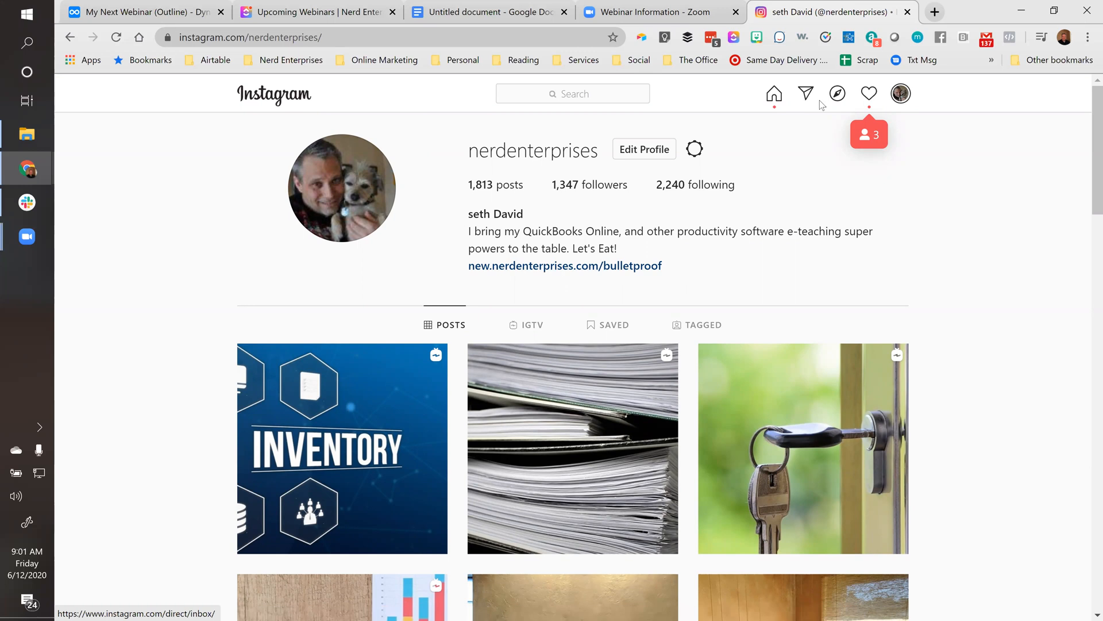
click(645, 150)
triple_click(676, 332)
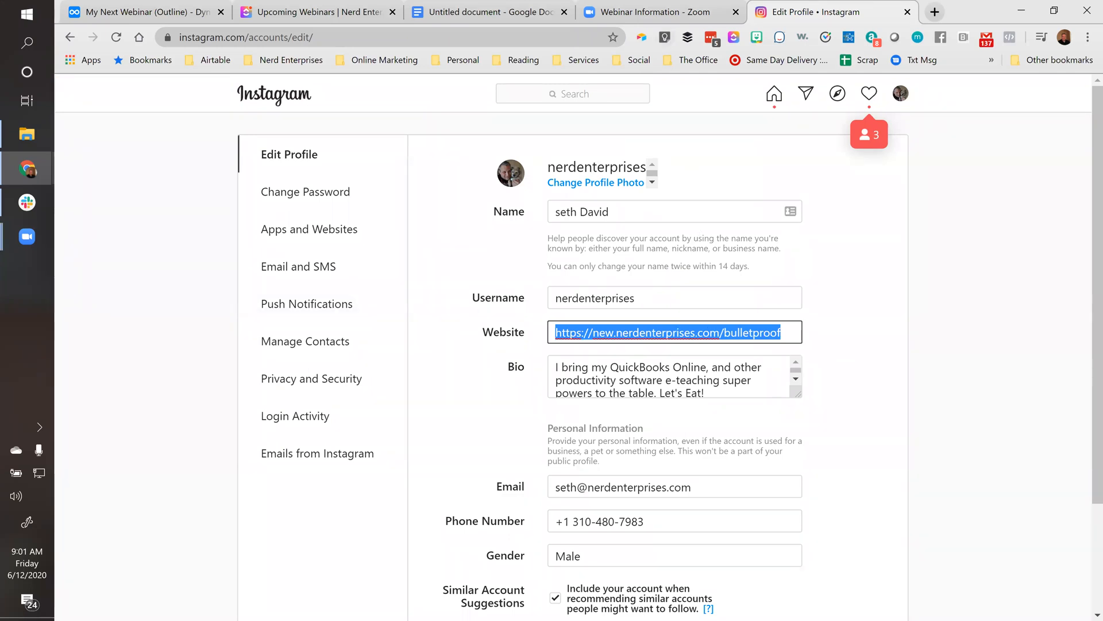
click(741, 336)
Step: Check the webinar's source tracking links in Zoom and return to the Website field of the Instagram profile
click(684, 11)
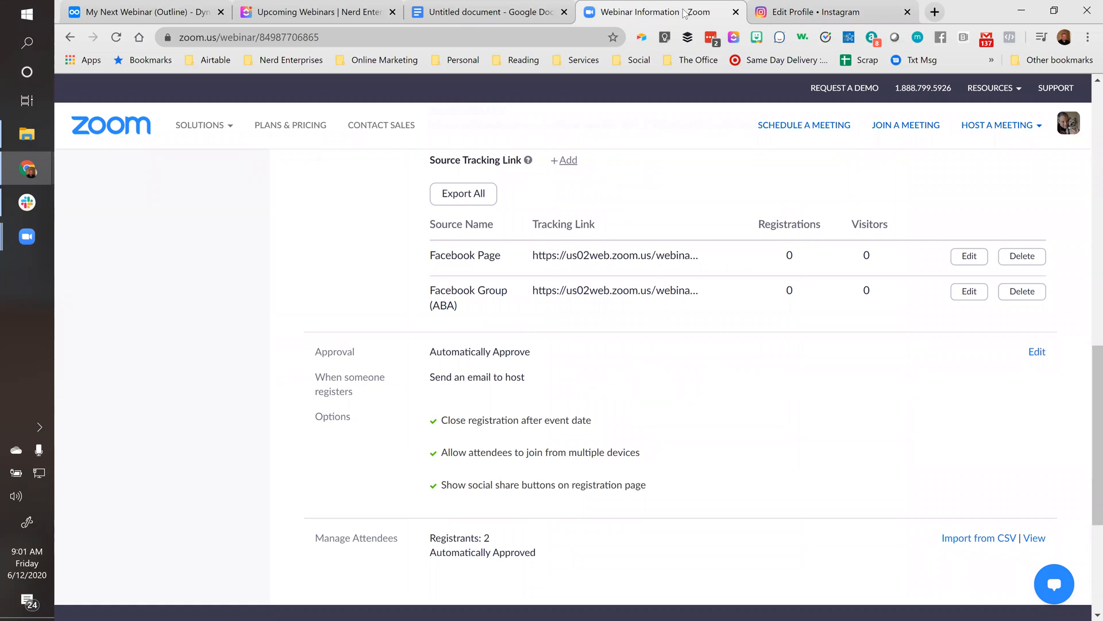
click(811, 11)
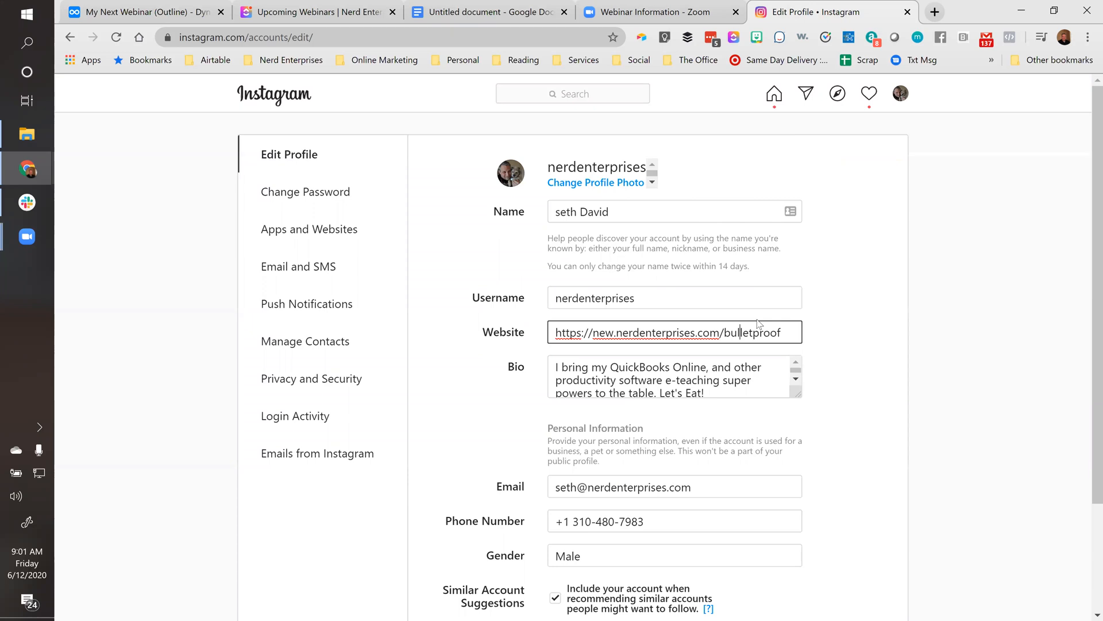
click(787, 338)
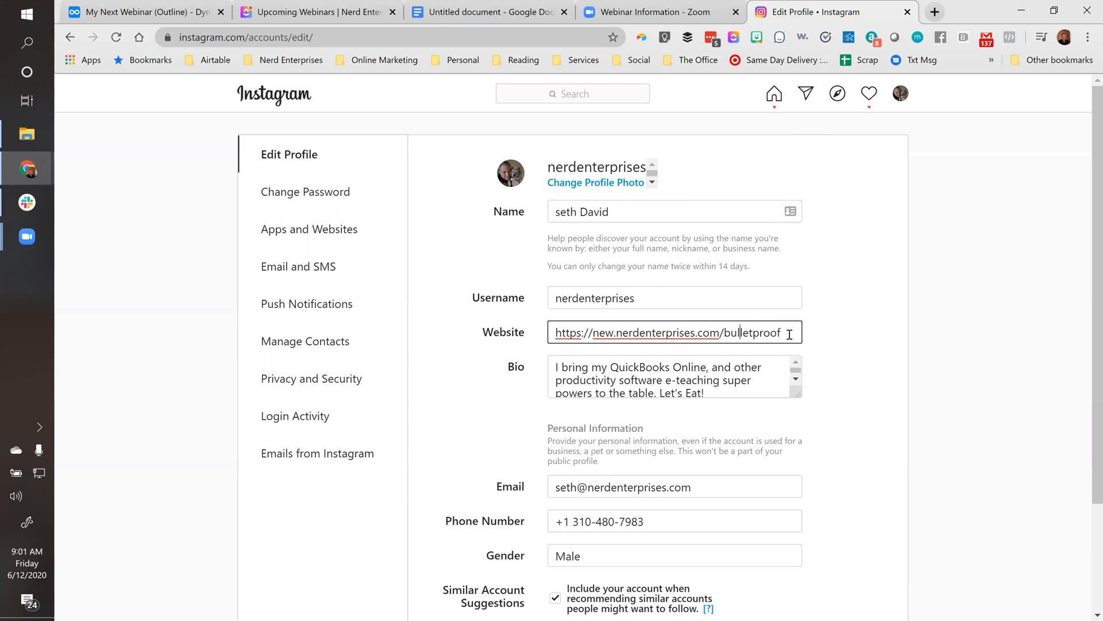
Step: Open the Nerd Enterprises website in a new browser tab and go to its Products & Programs page
click(933, 12)
click(305, 60)
mouse_move(380, 60)
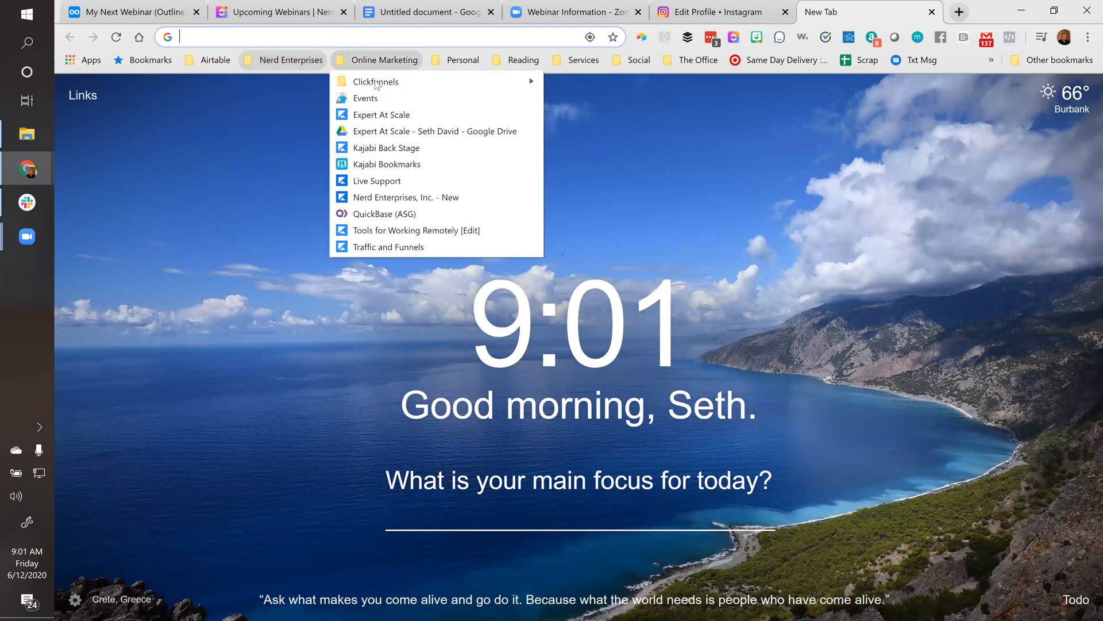
click(392, 197)
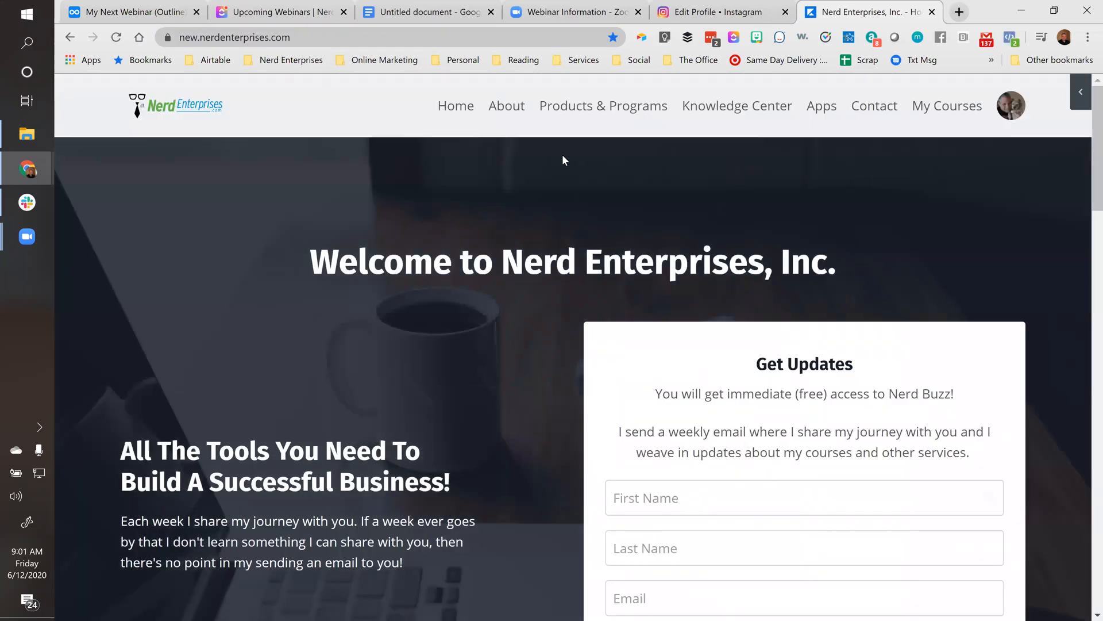
click(568, 109)
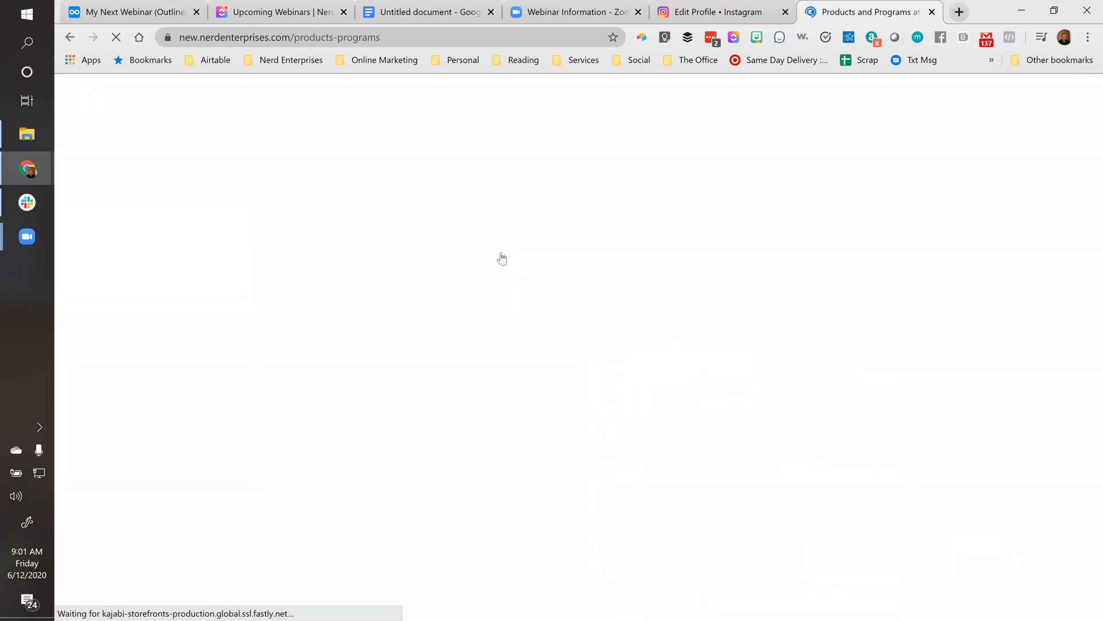
Step: Open the Events page of the Nerd Enterprises website and copy its web address
scroll(498, 267, down, 3)
scroll(498, 268, down, 8)
click(455, 156)
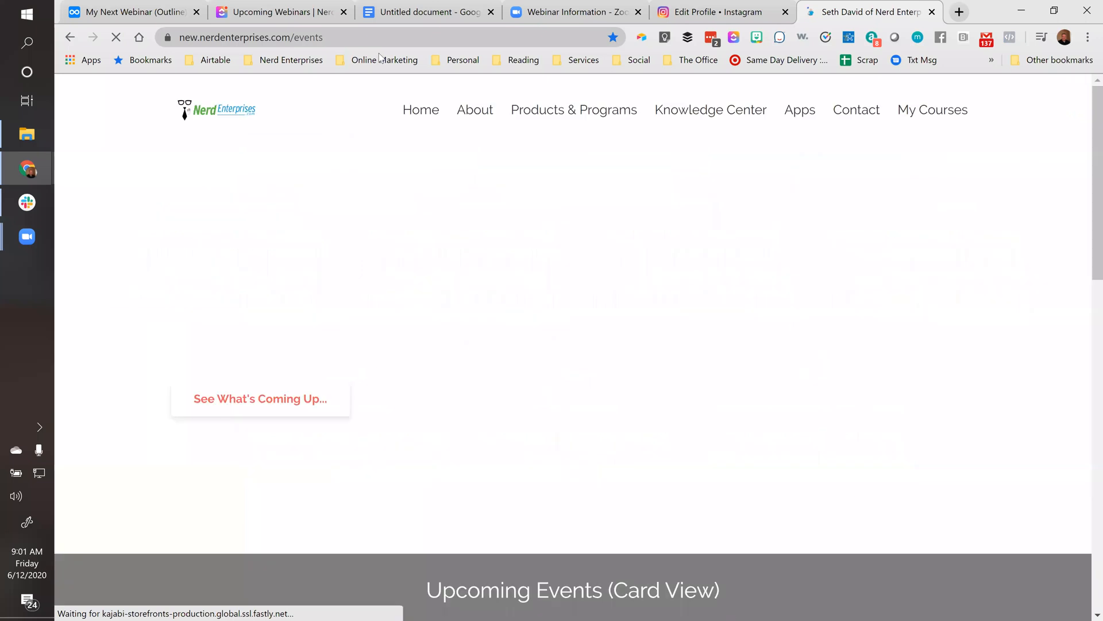
click(338, 39)
key(ctrl+c)
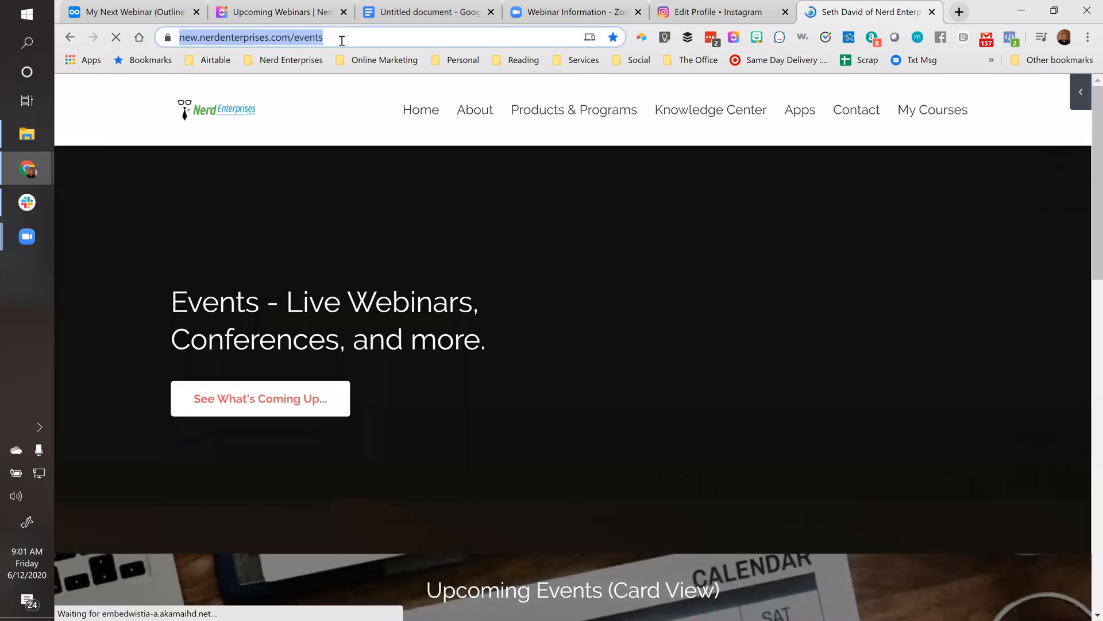
click(711, 14)
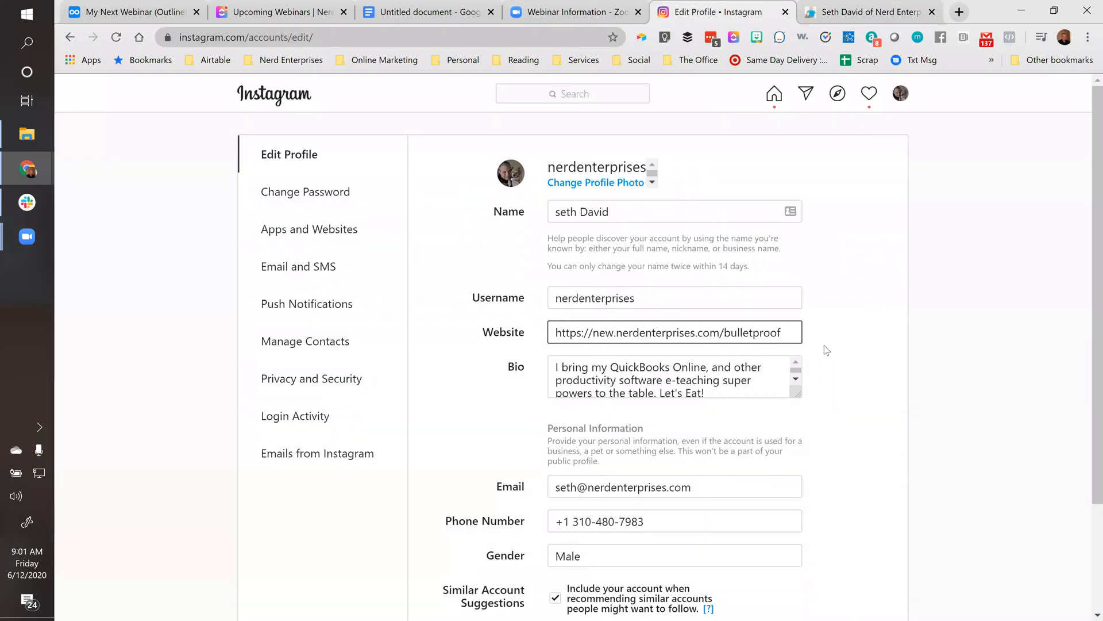
drag(794, 332, 402, 277)
key(ctrl+v)
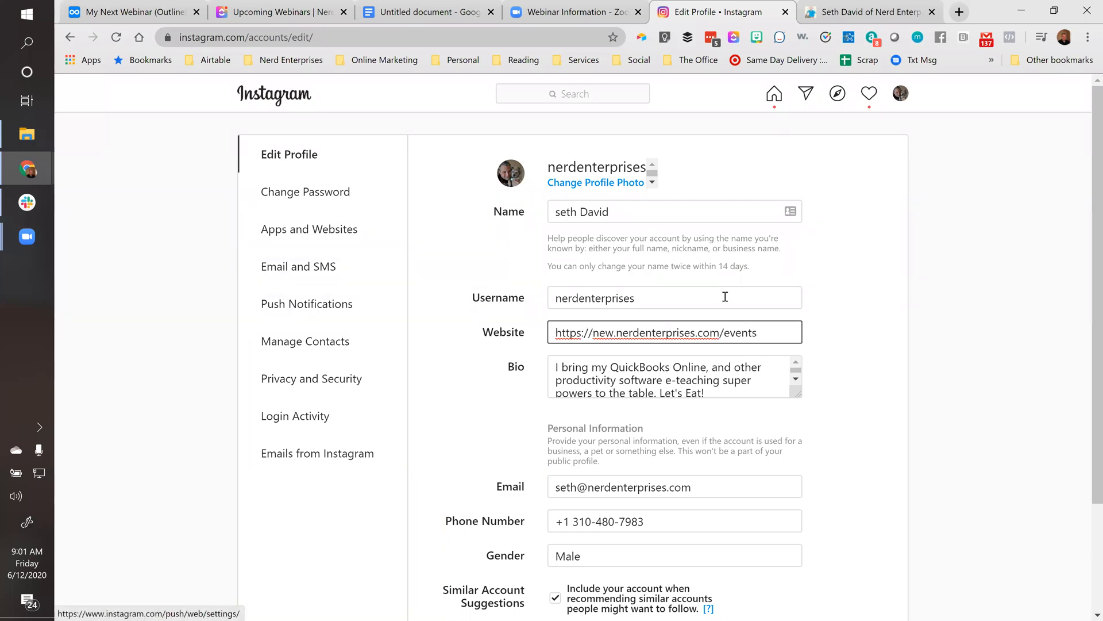
scroll(551, 460, down, 3)
click(569, 512)
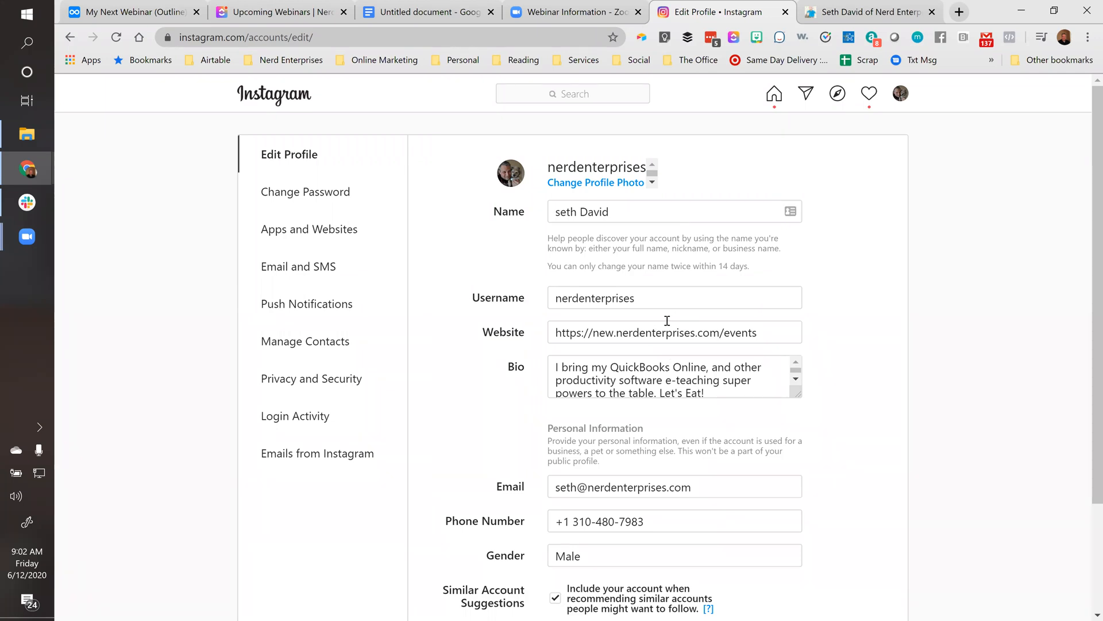
drag(767, 332, 552, 334)
right_click(624, 333)
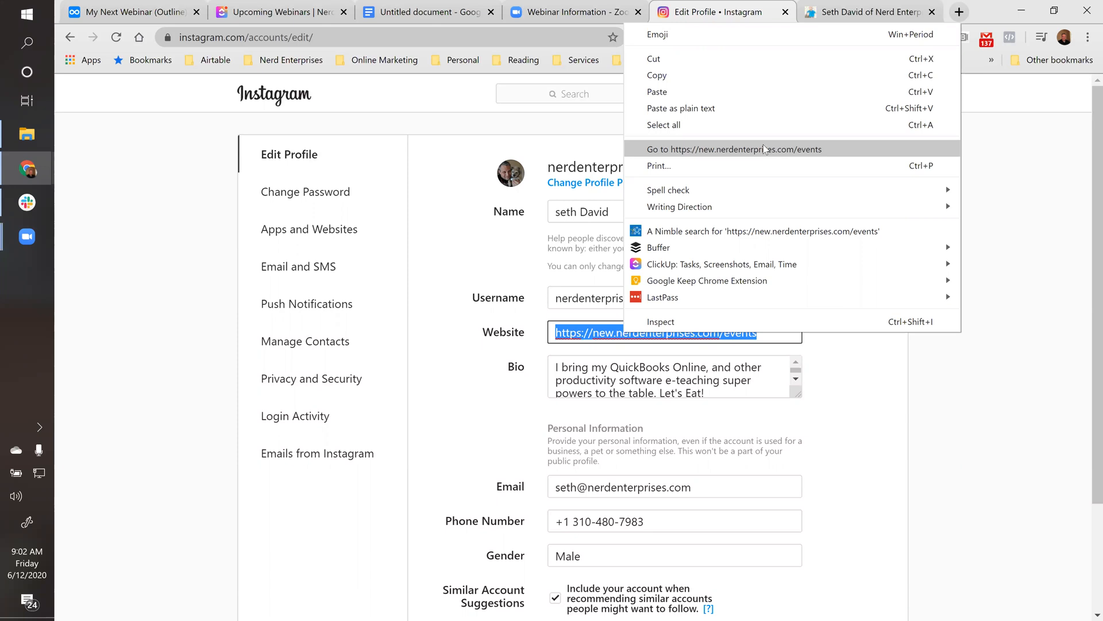
click(1023, 136)
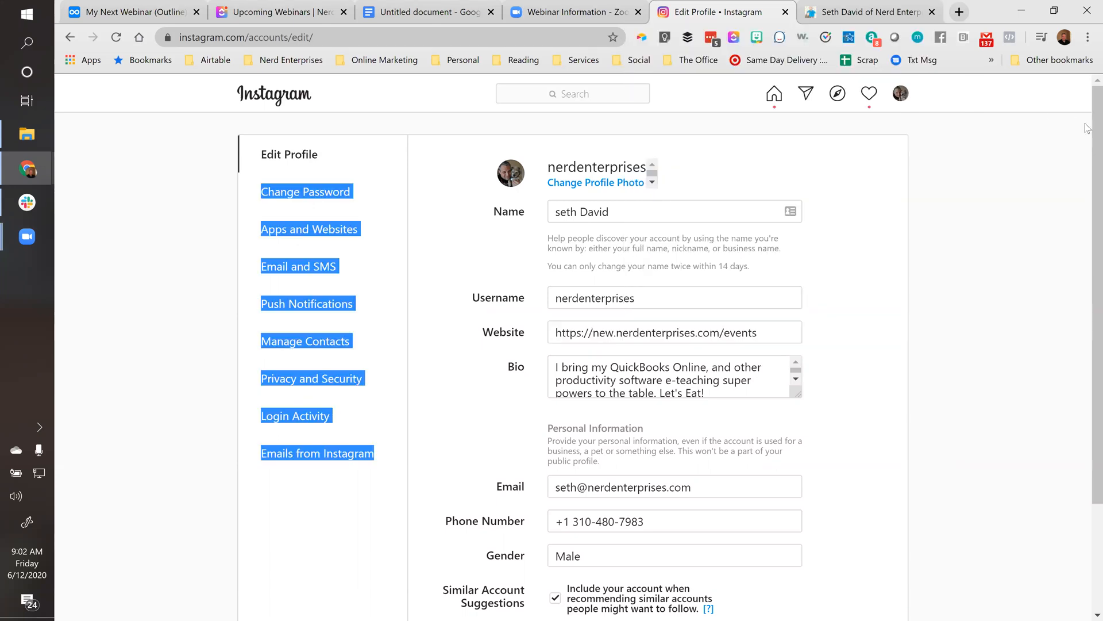
Step: Switch to the Google Docs outline and start a new line under the "Follow Up After The Webinar" heading
click(434, 14)
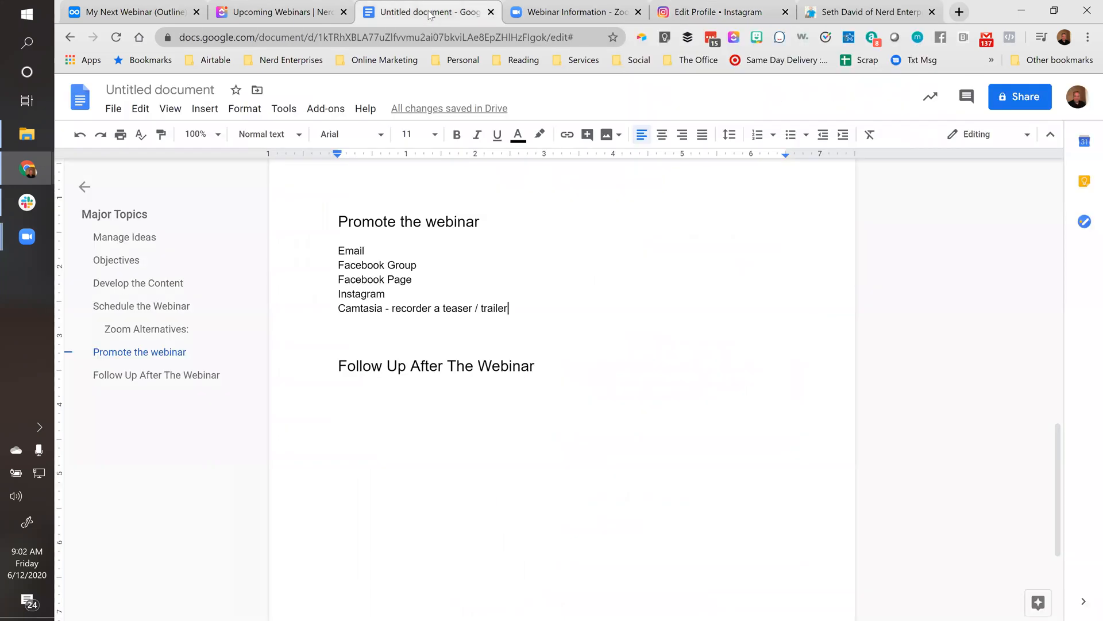
click(544, 366)
key(Return)
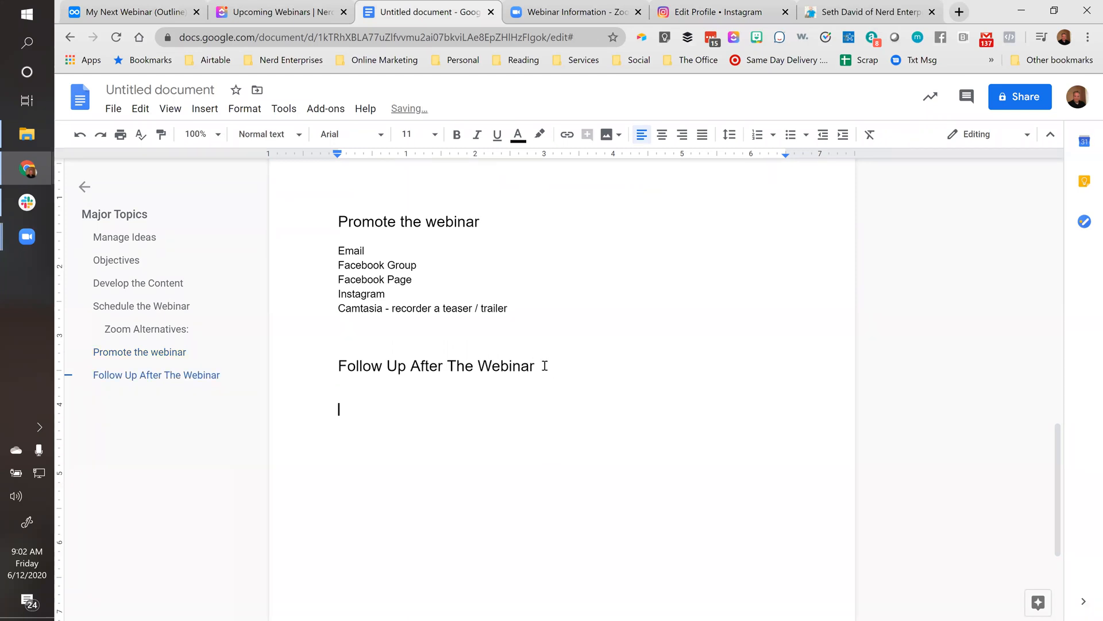
Step: Switch to the Zoom webinar page and review its Branding settings down to the Post Attendee URL
click(565, 16)
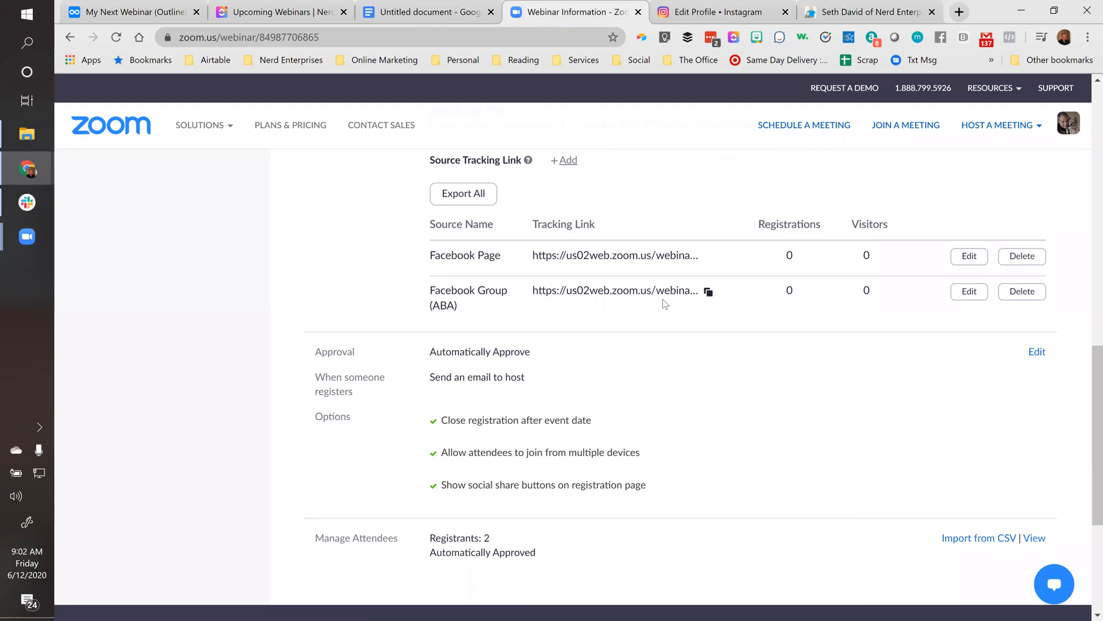
scroll(665, 305, down, 5)
scroll(659, 305, up, 15)
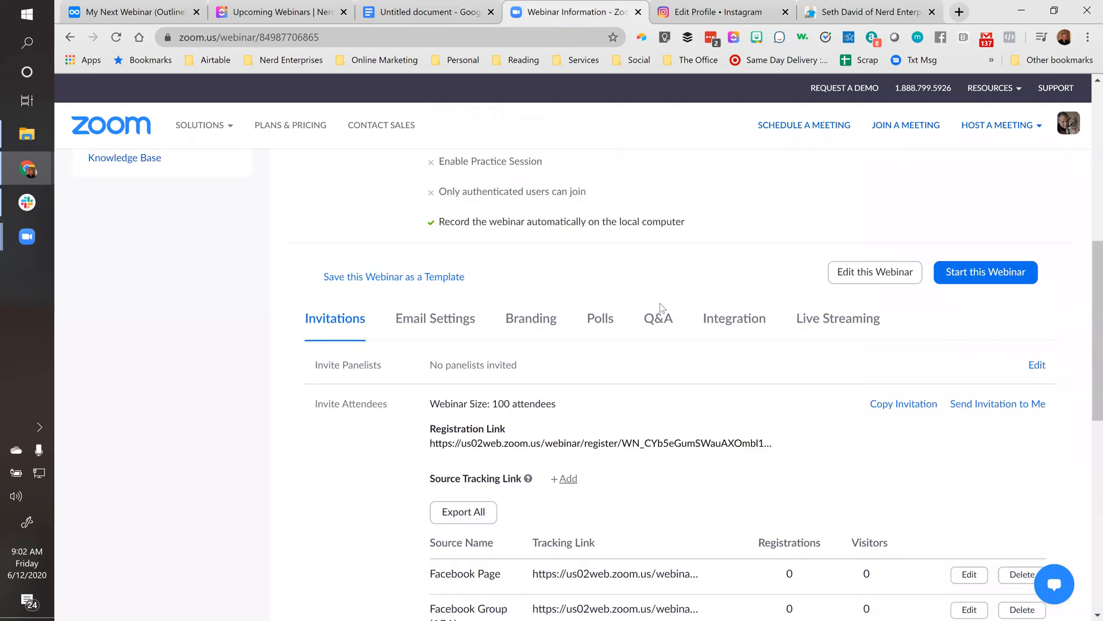
scroll(575, 303, down, 3)
click(527, 325)
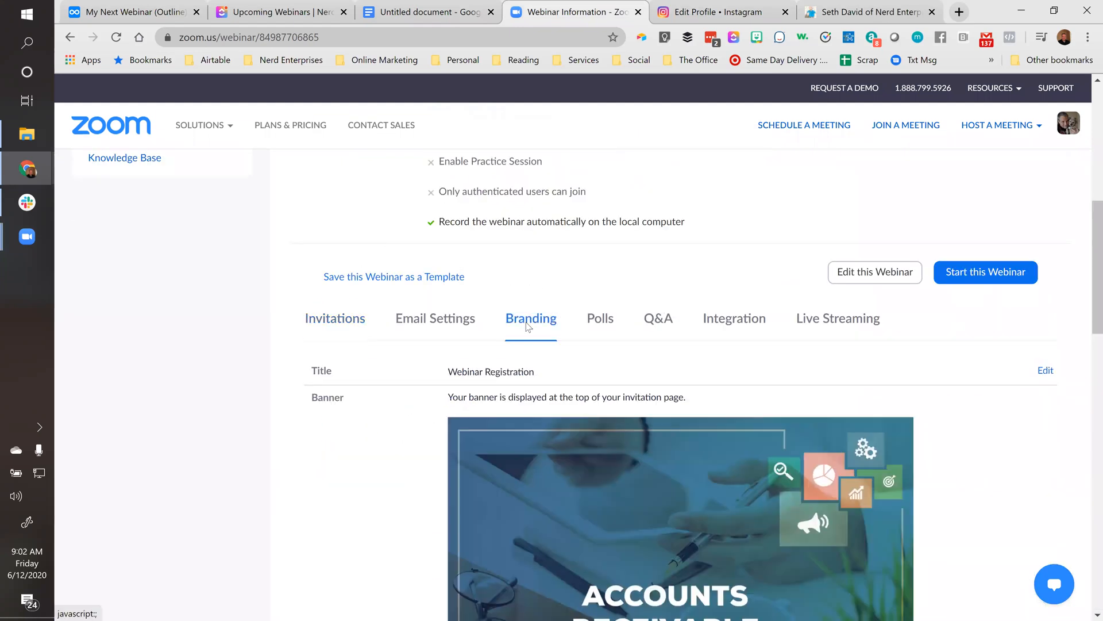
scroll(388, 453, down, 8)
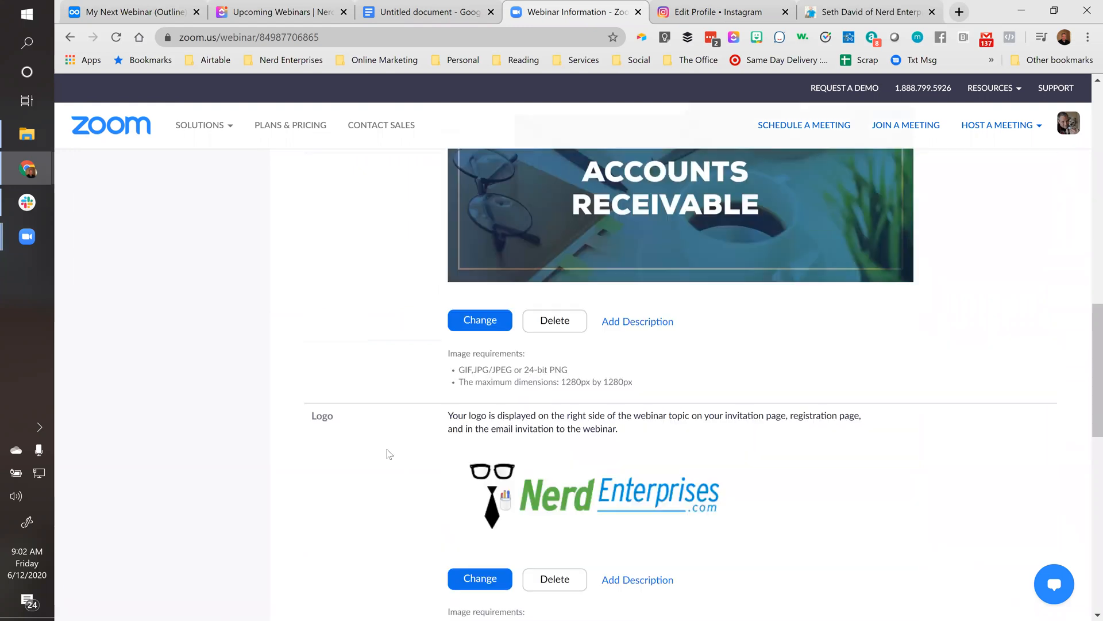
scroll(389, 454, down, 10)
scroll(436, 315, up, 2)
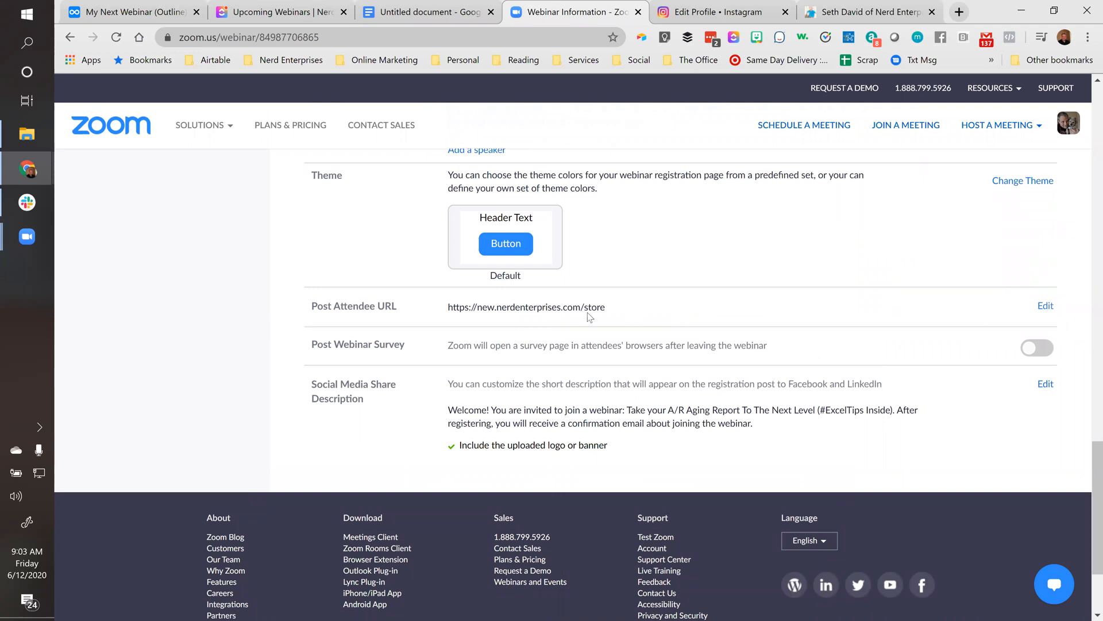
Step: Open the Post Attendee URL for editing and examine the address attendees are sent to after the webinar
click(1046, 305)
drag(654, 314, 432, 313)
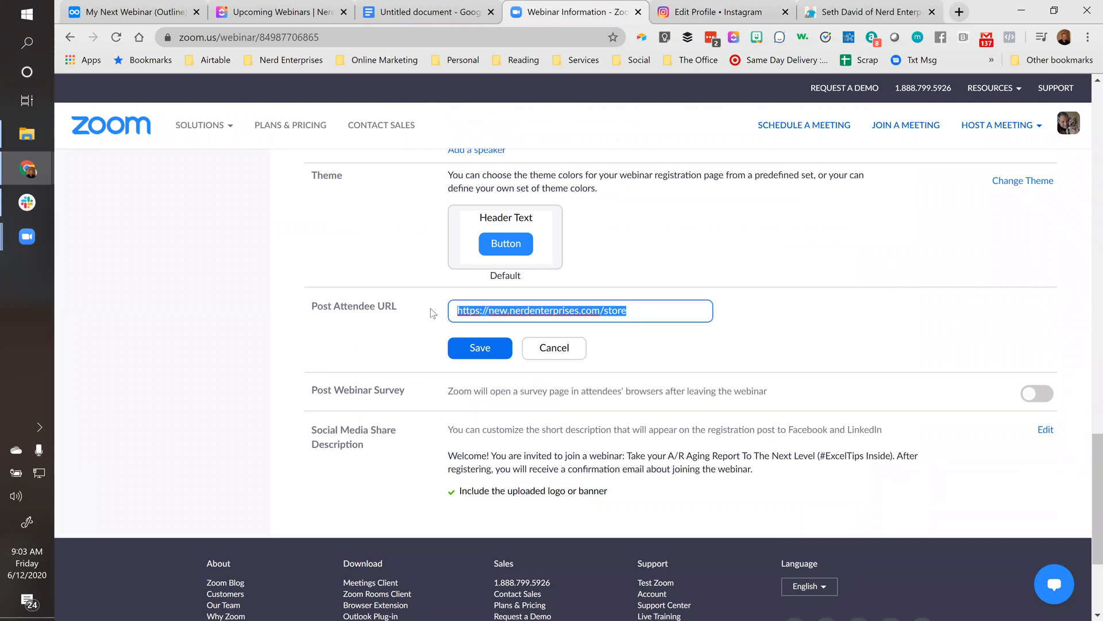
click(563, 311)
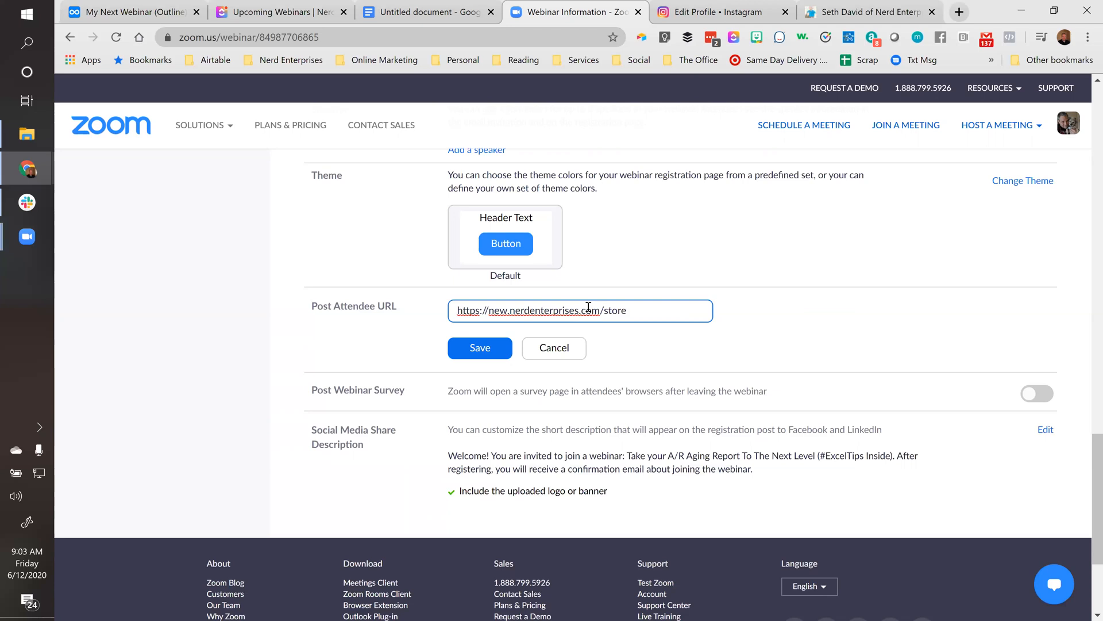
triple_click(636, 309)
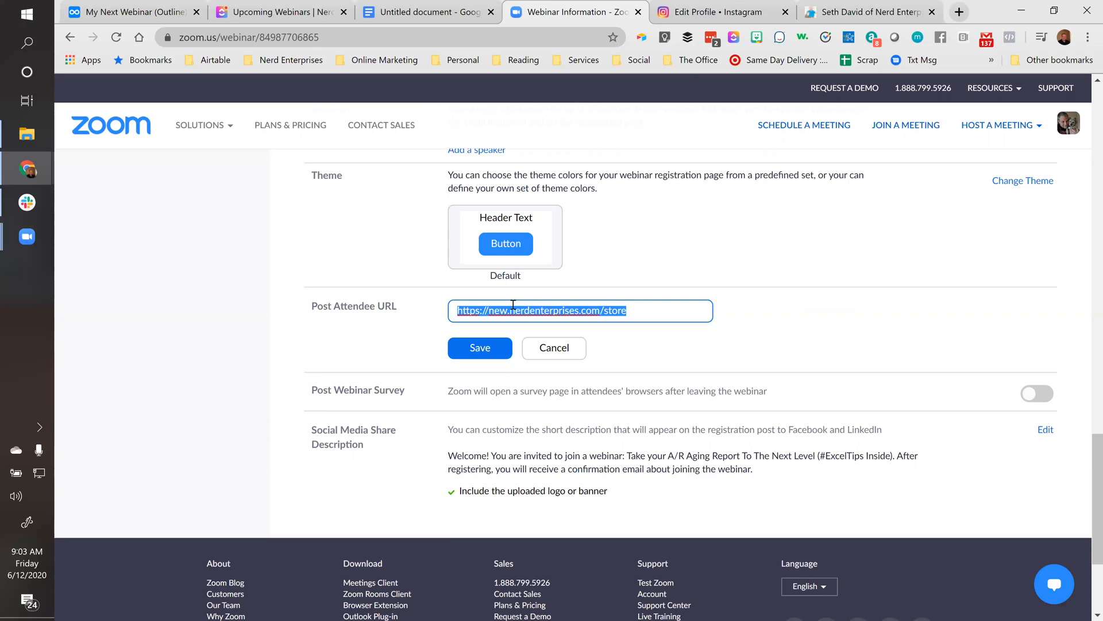
click(514, 305)
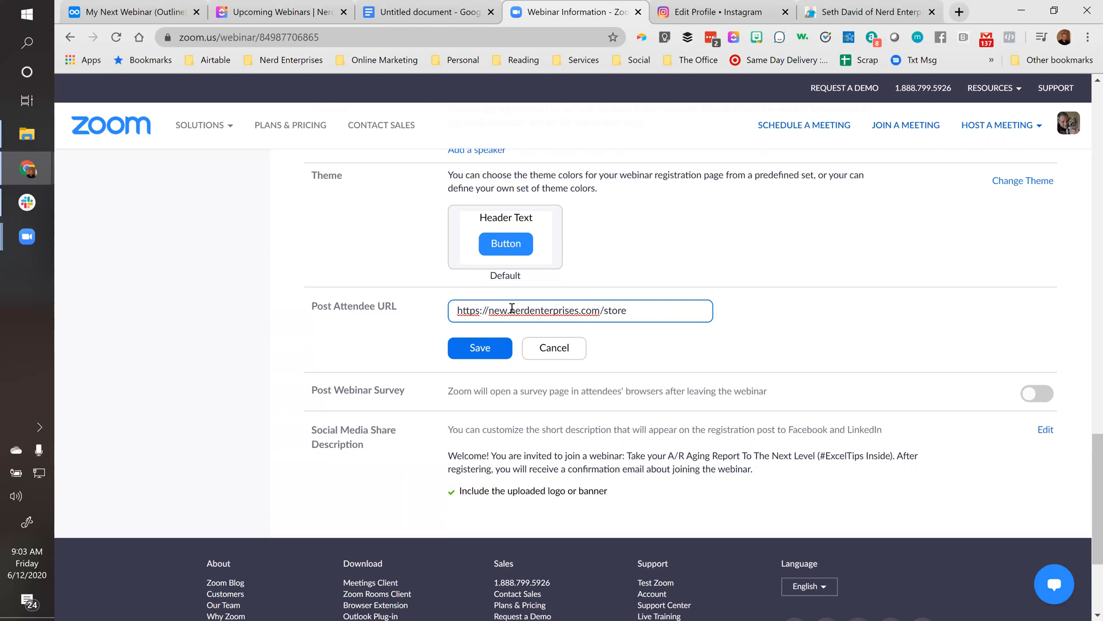
click(639, 311)
key(ctrl+a)
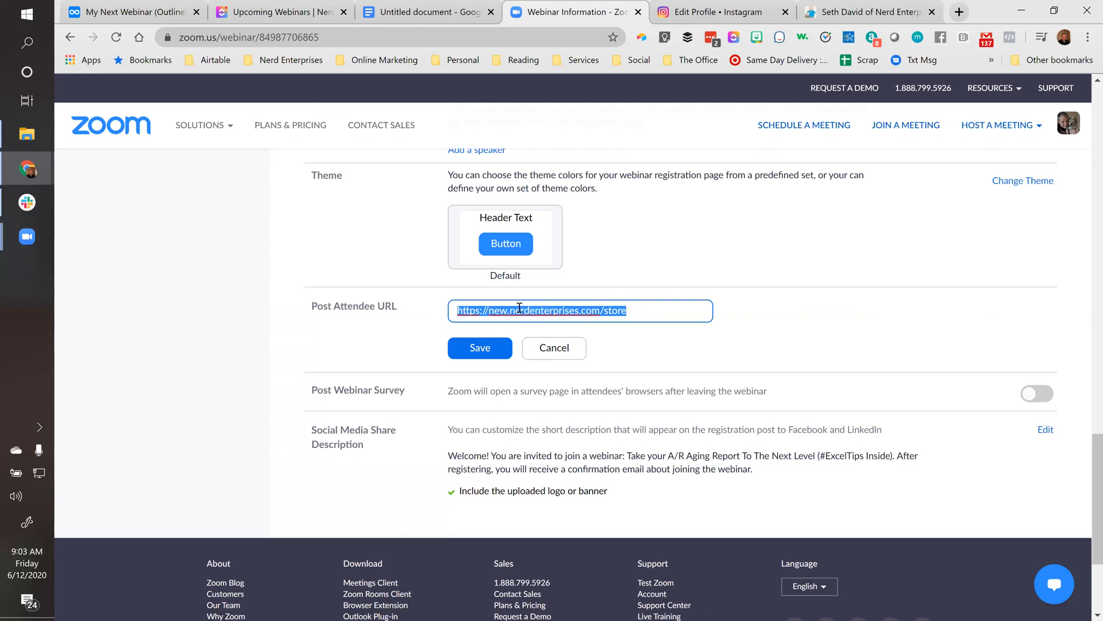
click(481, 394)
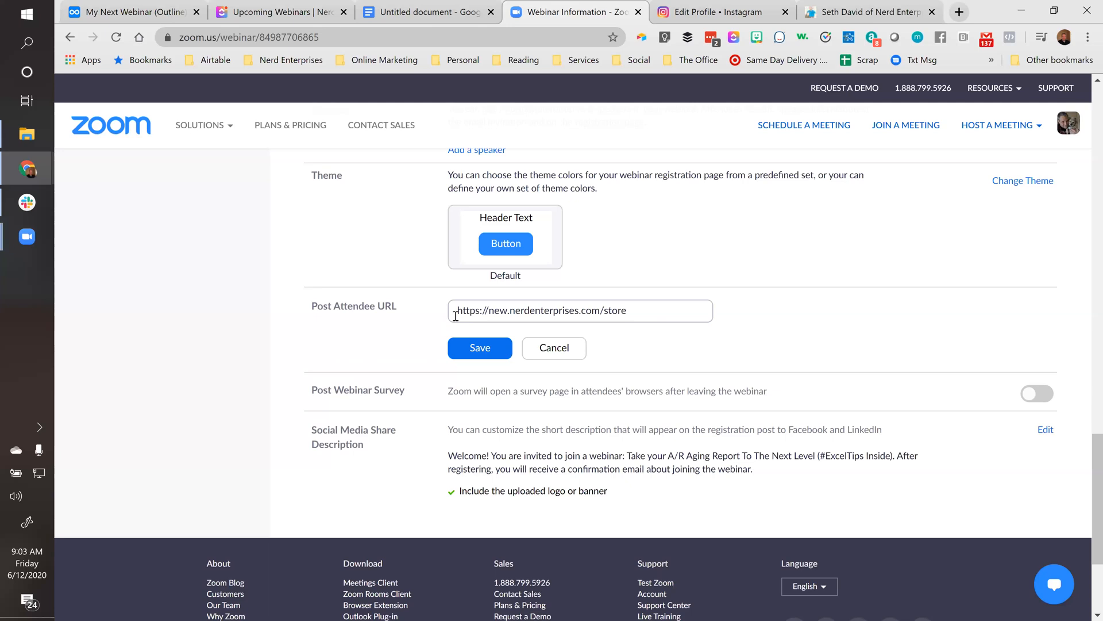
drag(663, 308, 390, 320)
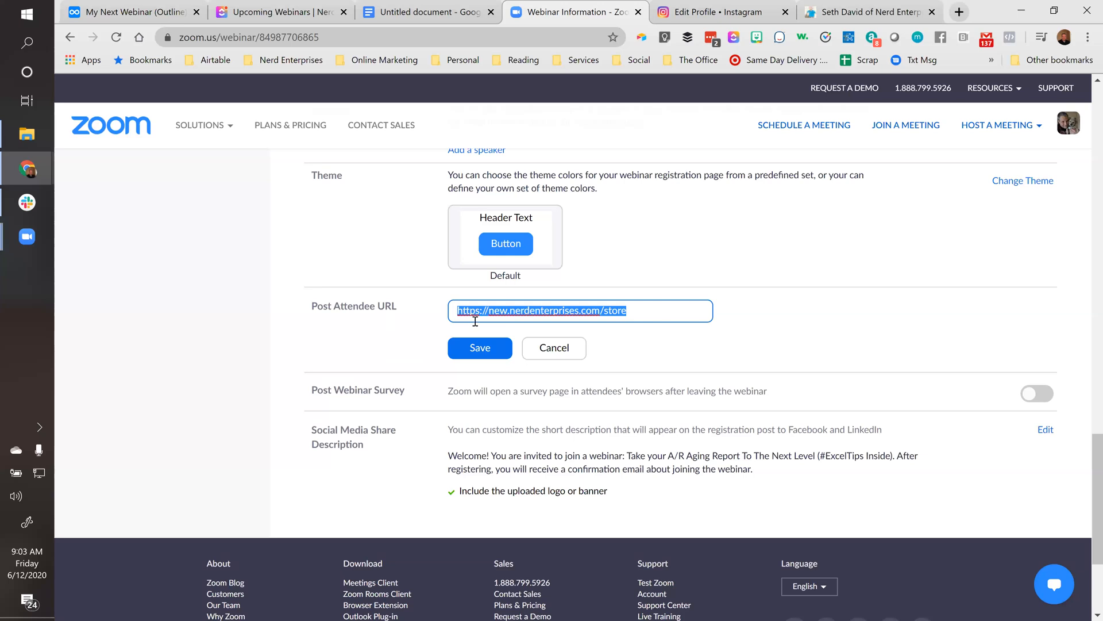
click(465, 400)
Step: Turn on the Post Webinar Survey to view its survey URL field, and turn the survey off again
click(1035, 395)
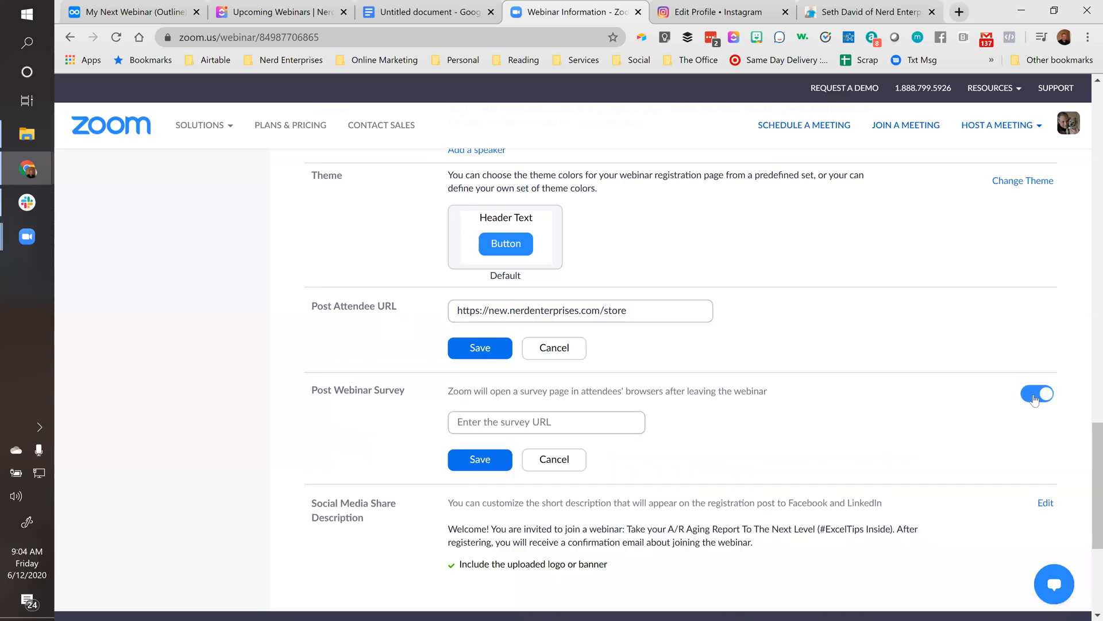
click(1034, 398)
click(1032, 395)
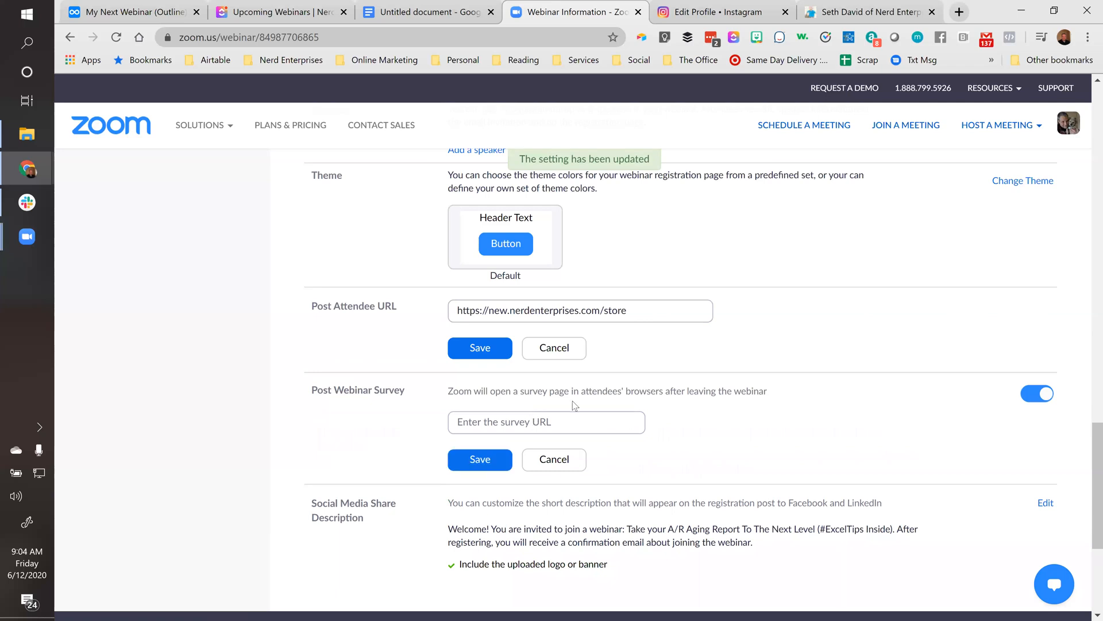
click(1049, 396)
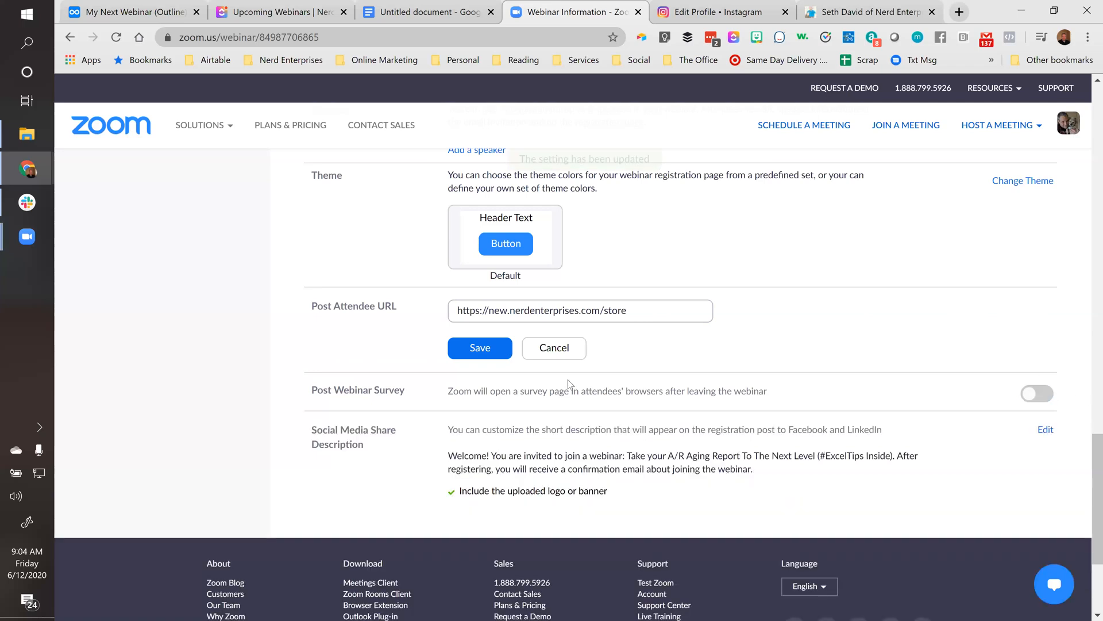
Step: Return from the Zoom webinar settings to the webinar outline in Google Docs
scroll(575, 417, up, 8)
scroll(574, 415, up, 5)
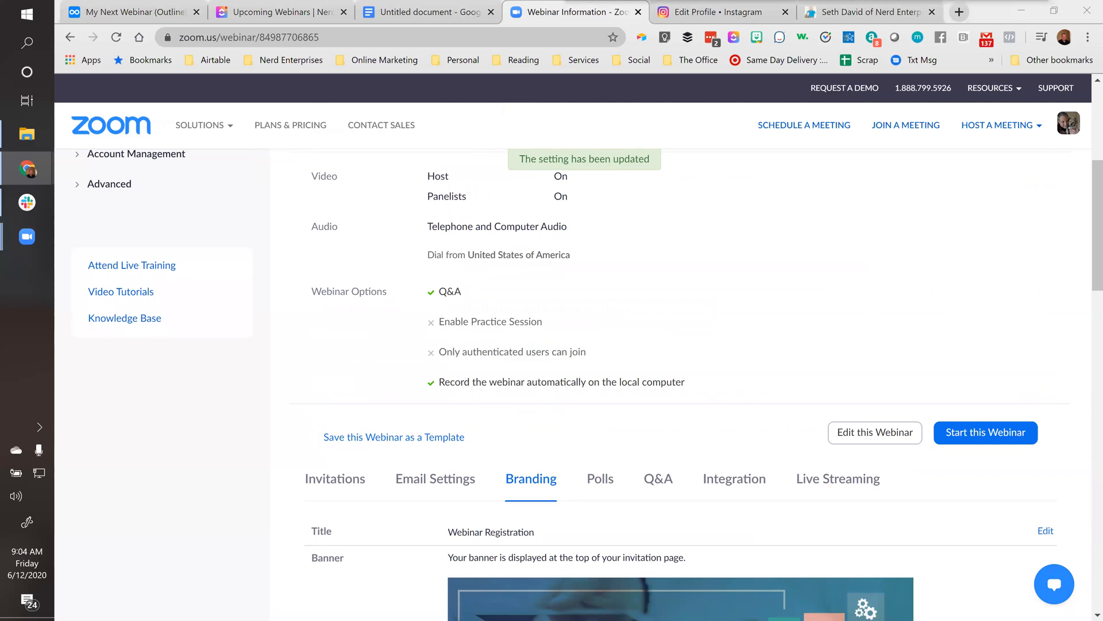
click(426, 10)
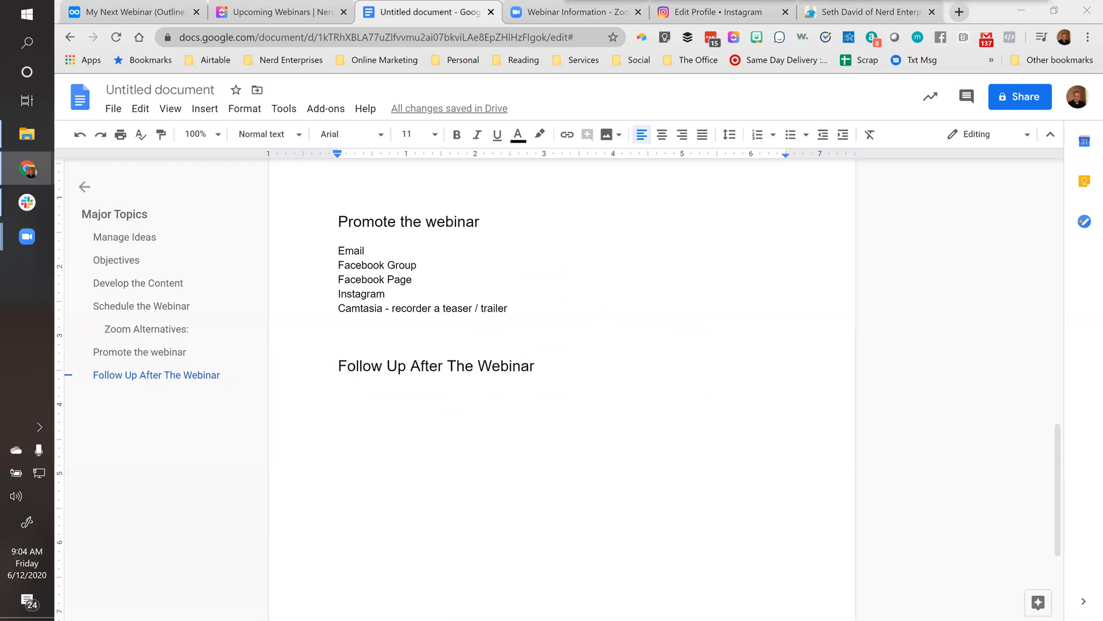